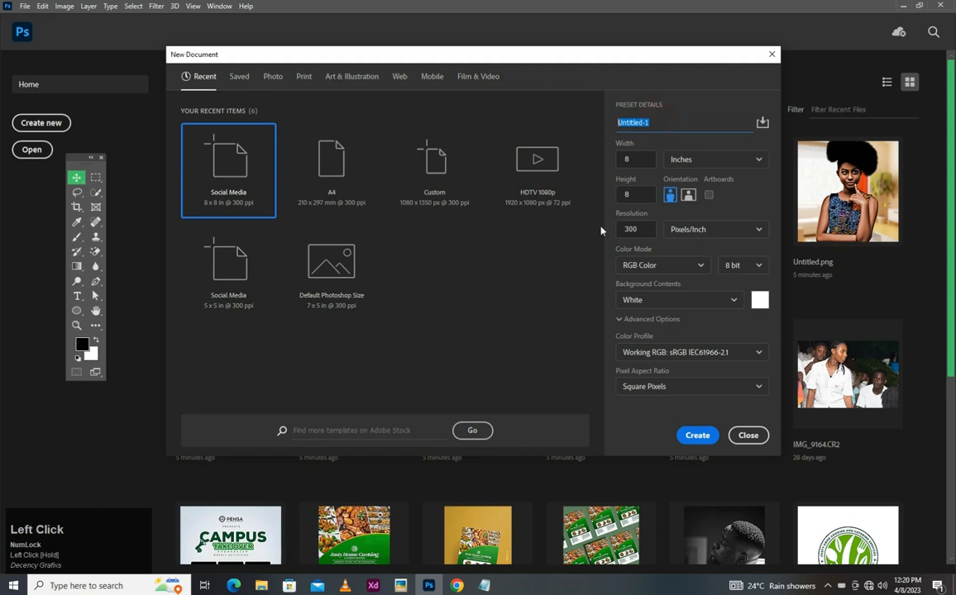
- Create an 8 x 8 inch, 300 ppi document named "Dorime's Exclusives Jewelry E-flyer"
text(Dorime's Exclusives Jewelry)
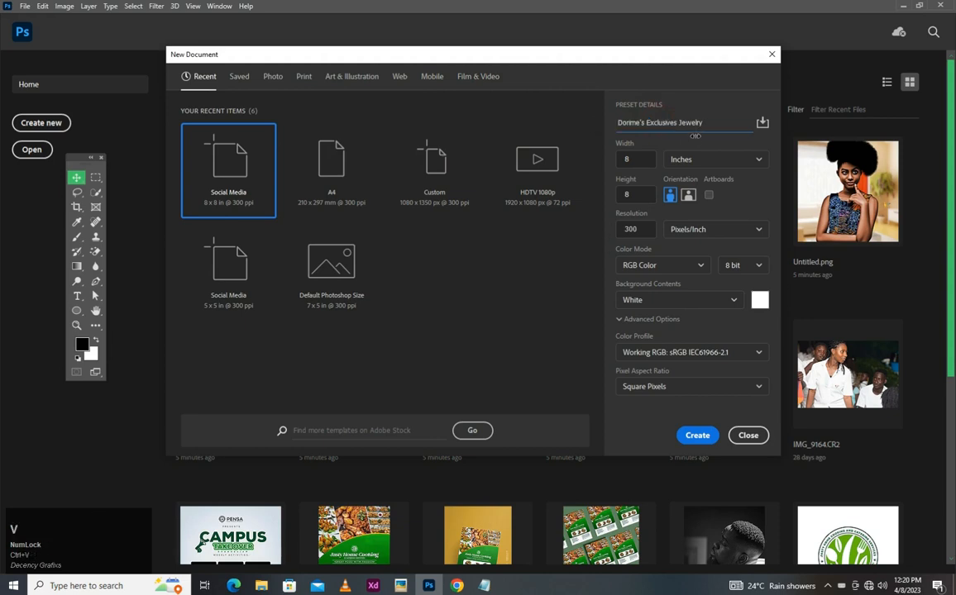
text(E-flyer)
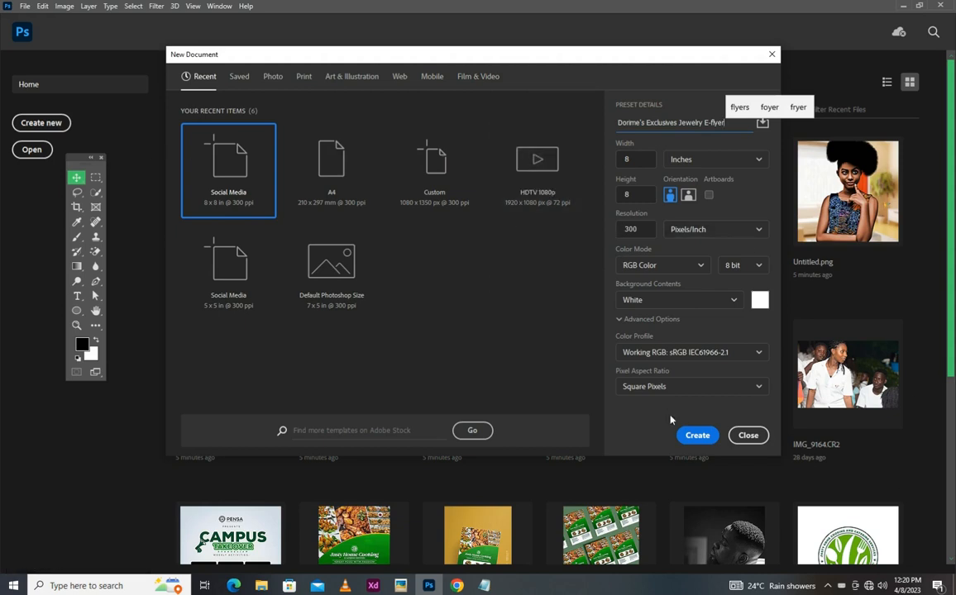
click(697, 435)
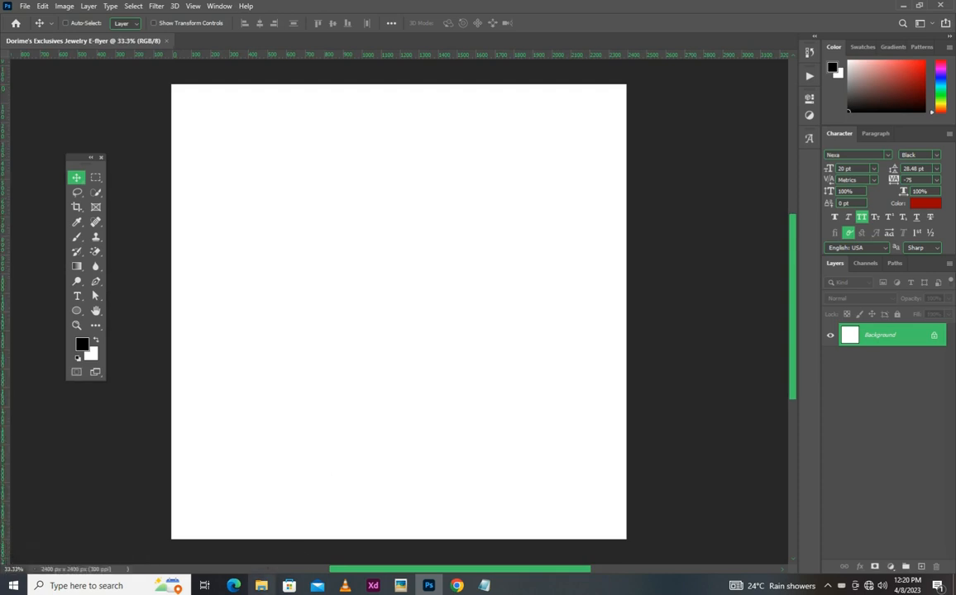
- Place 26109.jpg from the Youtube folder and enlarge it so its white marble section covers most of the canvas
click(261, 583)
click(165, 223)
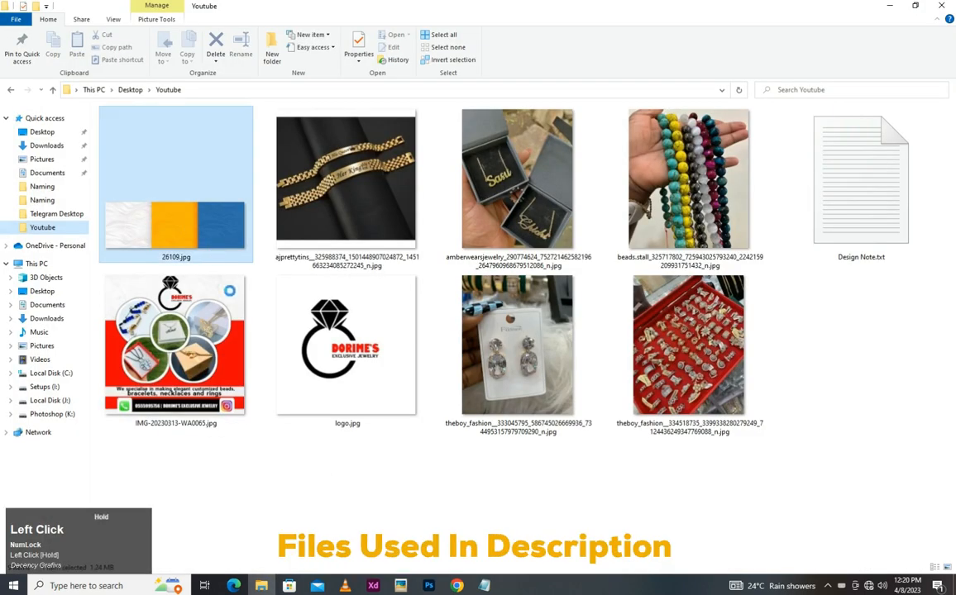
drag(298, 453, 399, 77)
drag(400, 388, 396, 472)
drag(279, 315, 656, 407)
click(414, 326)
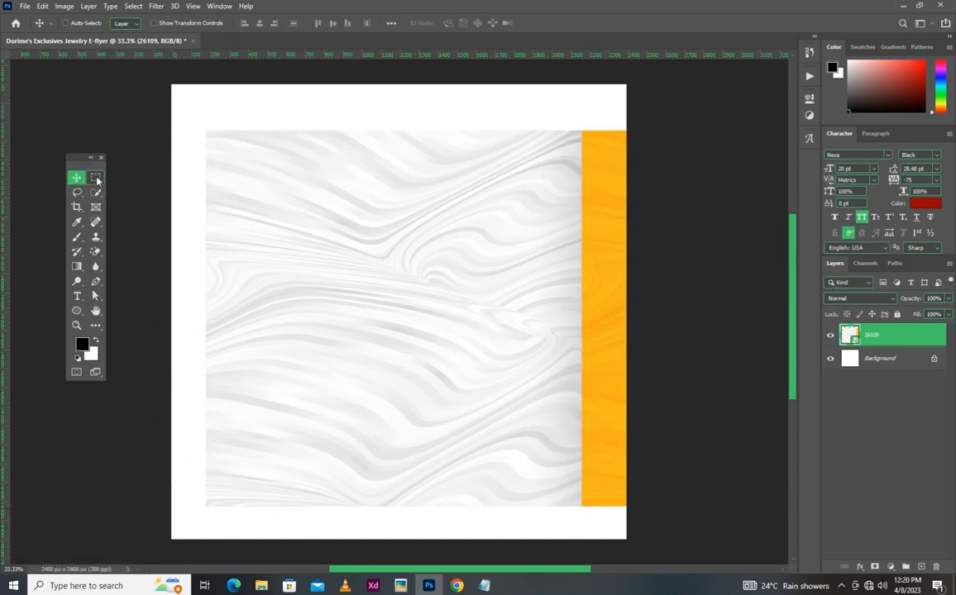
- Copy the white marble section onto its own layer and delete the original 26109 layer
click(96, 178)
drag(188, 122, 577, 513)
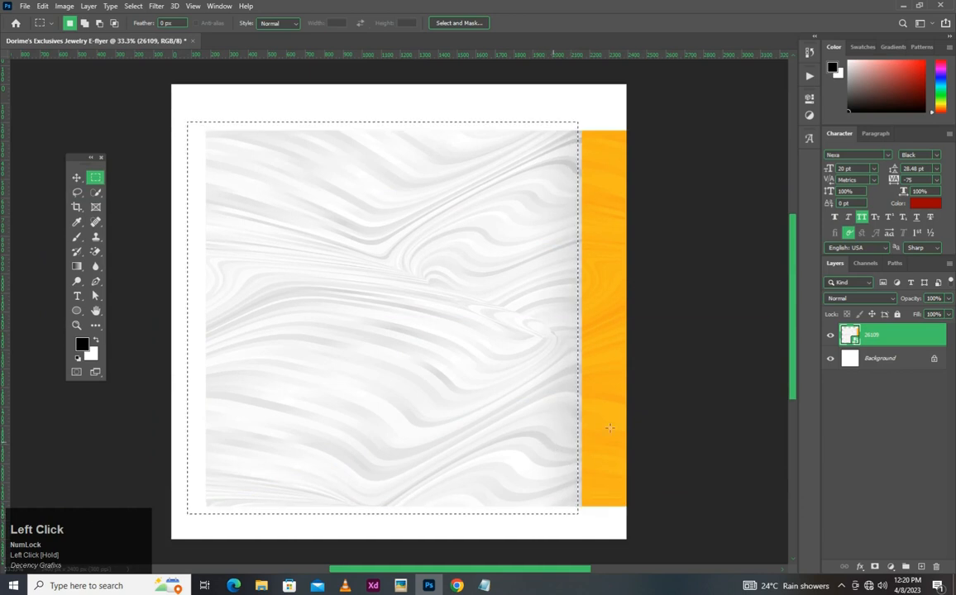
key(ctrl+j)
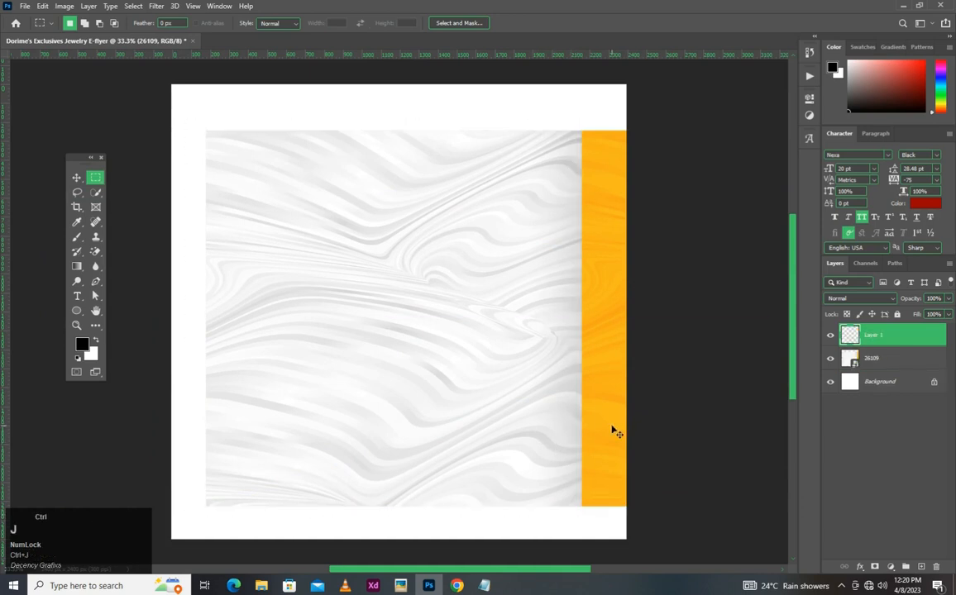
key(v)
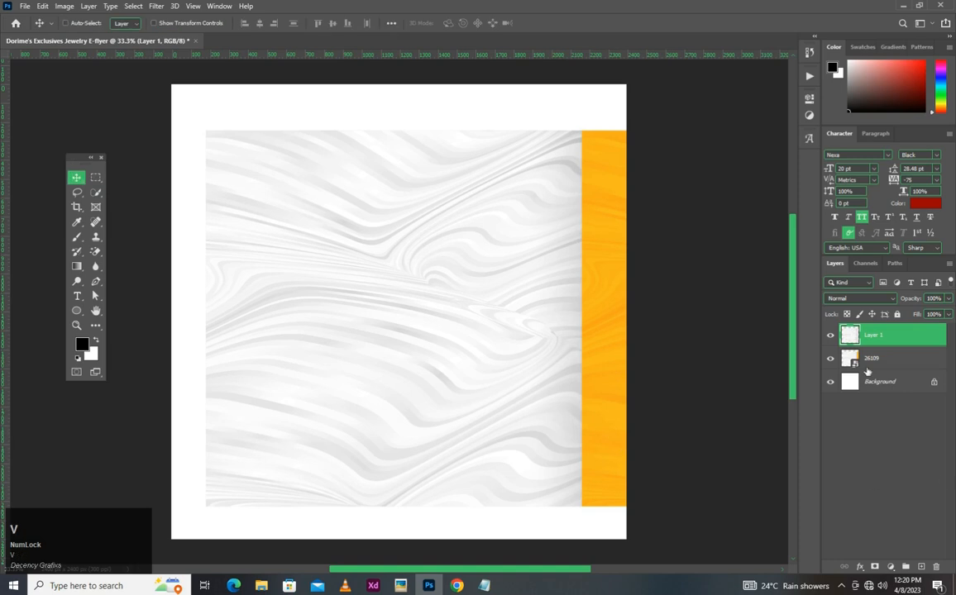
click(906, 357)
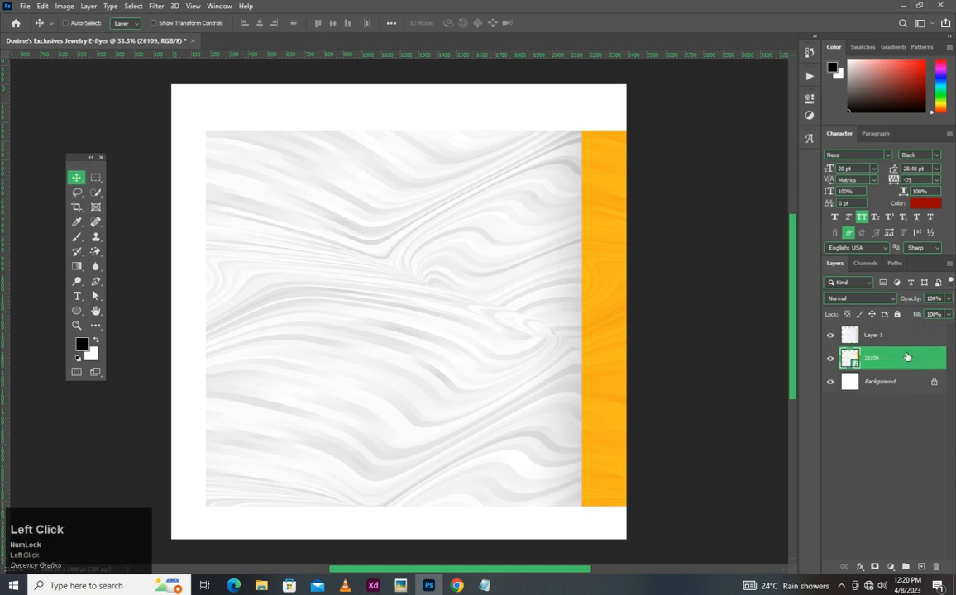
key(Delete)
click(876, 338)
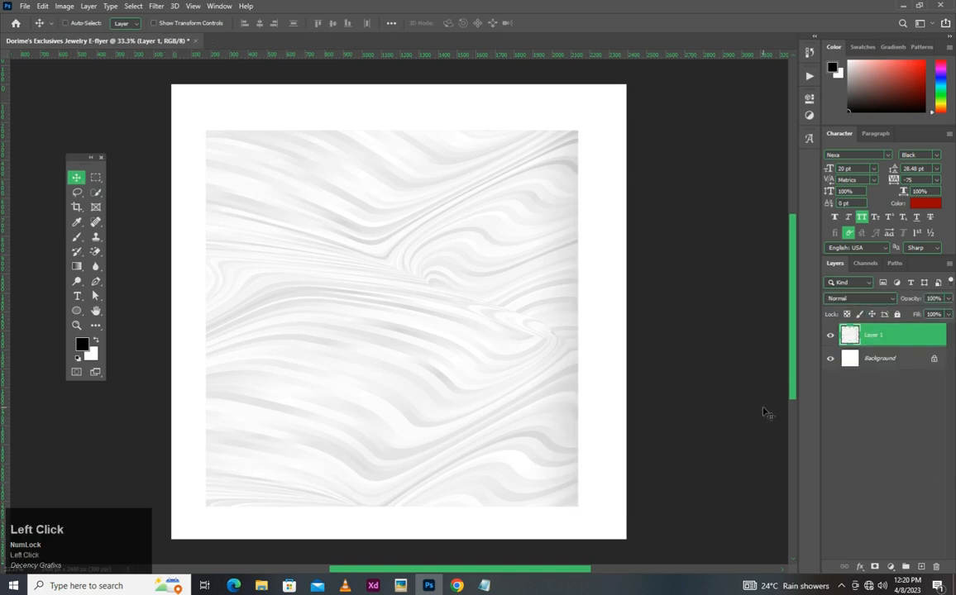
- Scale and position the marble layer to cover the whole canvas, and set its opacity to 20%
key(ctrl)
key(ctrl+t)
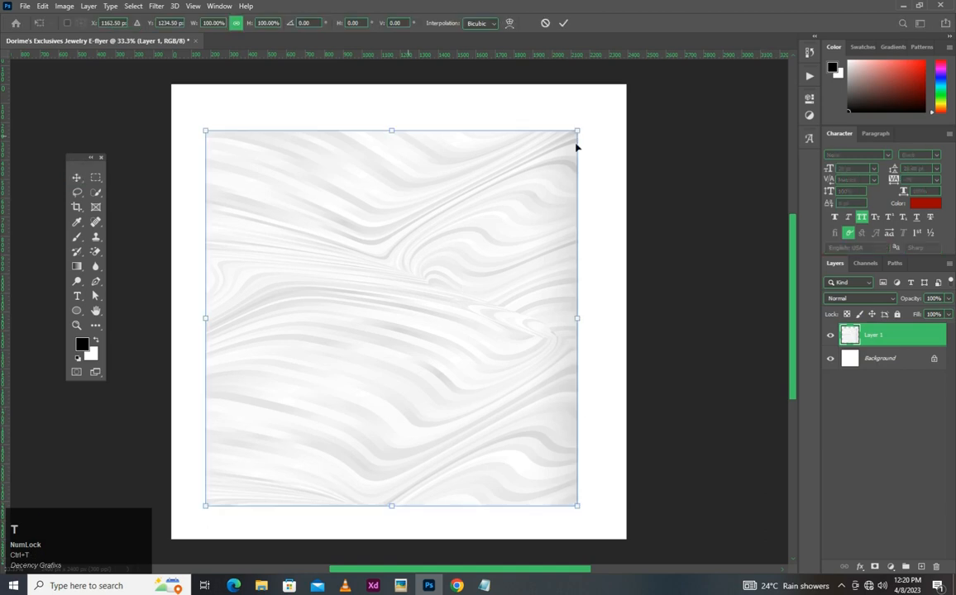
drag(577, 132, 657, 51)
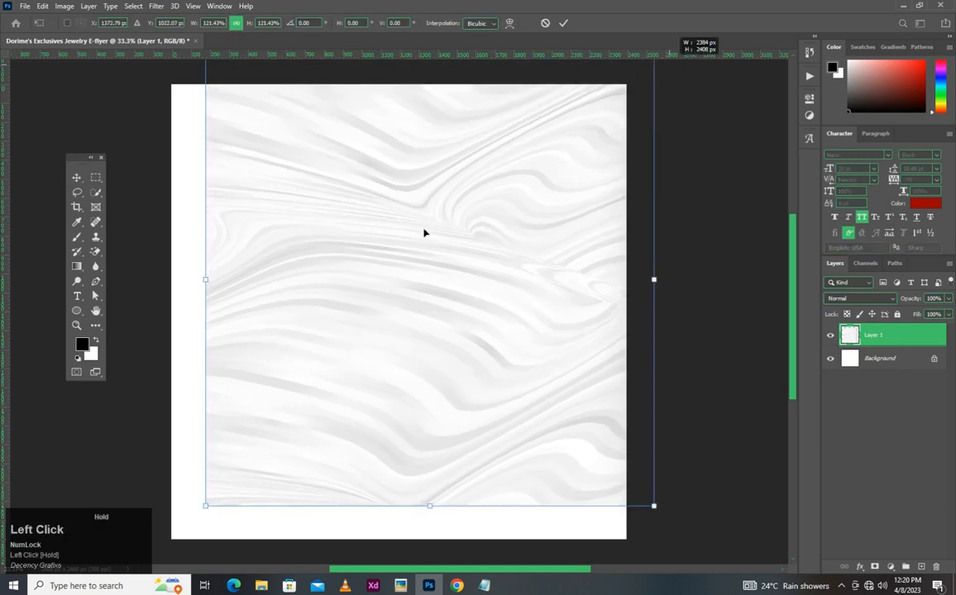
click(208, 509)
drag(205, 509, 179, 533)
drag(390, 381, 365, 408)
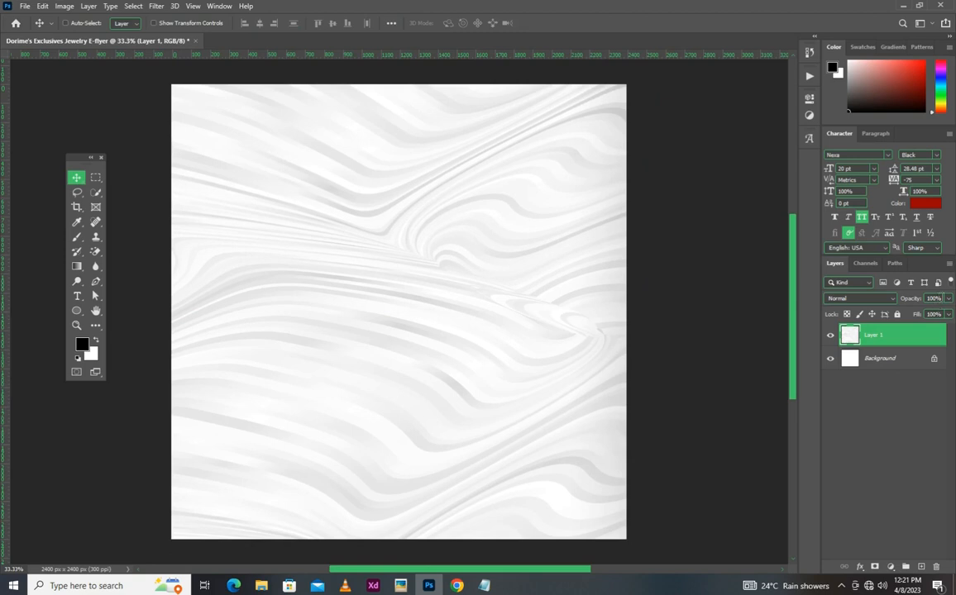
click(932, 298)
text(2)
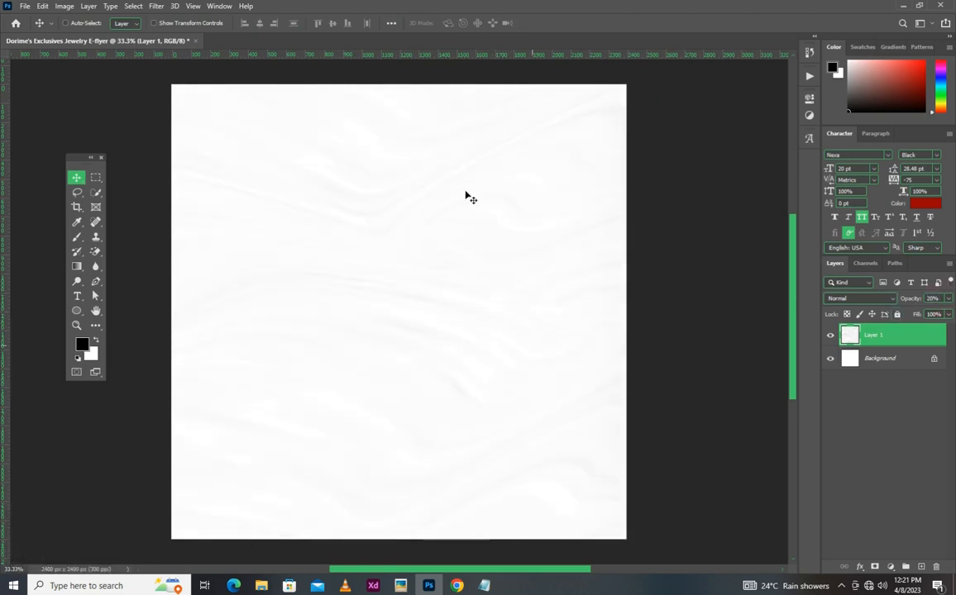
- Add a guide layout with 200 px margins on all sides and a vertical guide through the canvas centre
click(192, 6)
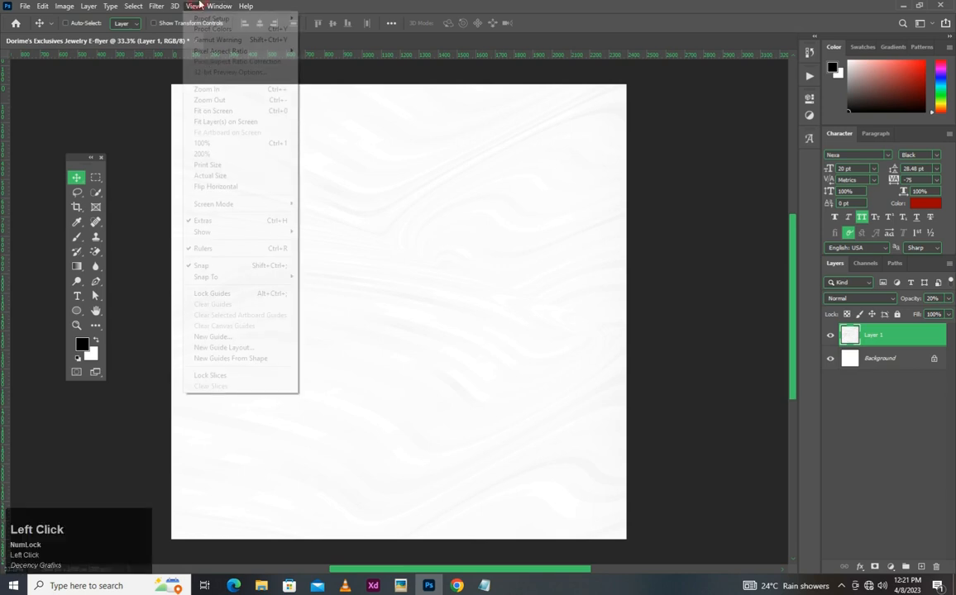
click(240, 347)
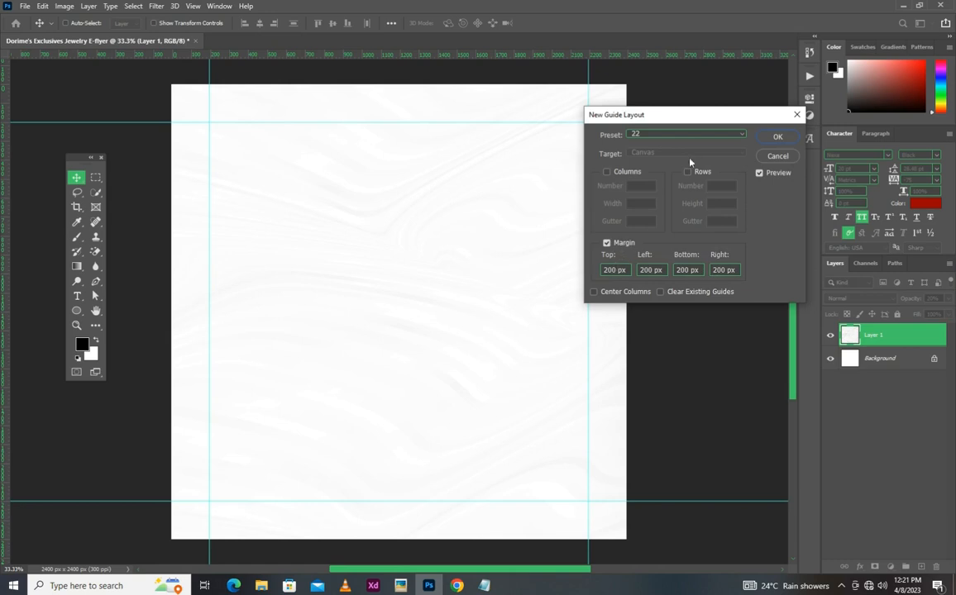
click(777, 137)
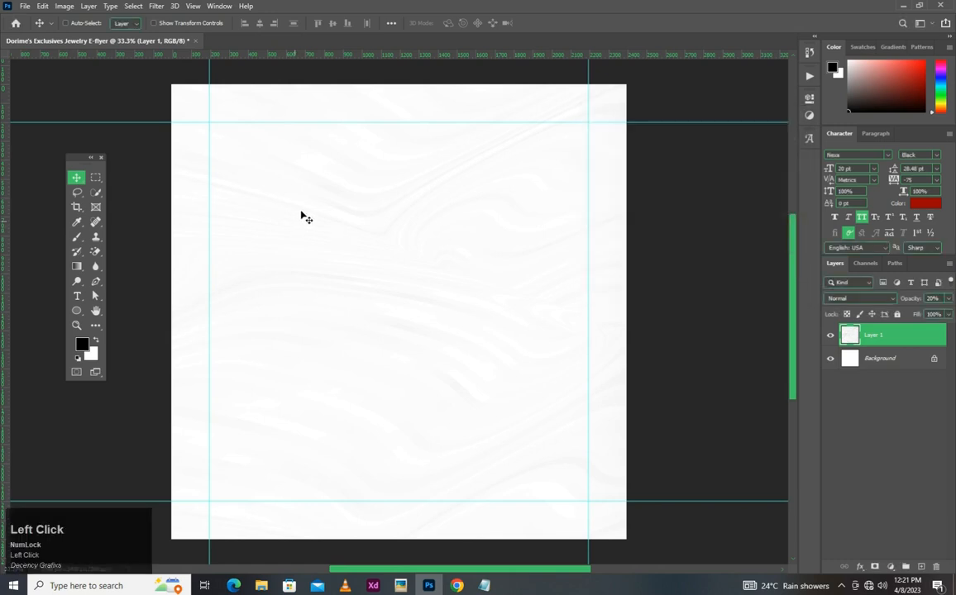
drag(3, 222, 399, 194)
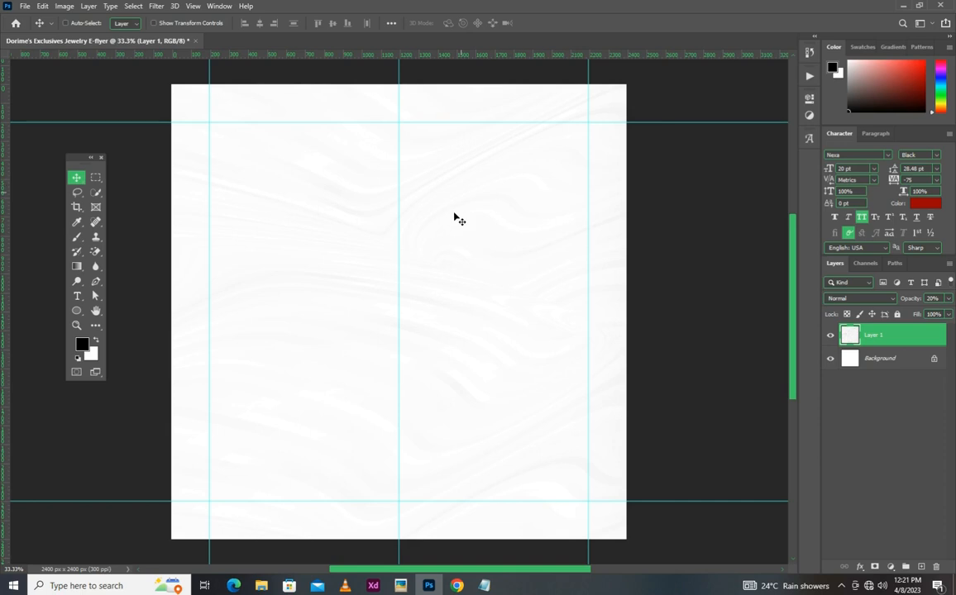
click(261, 585)
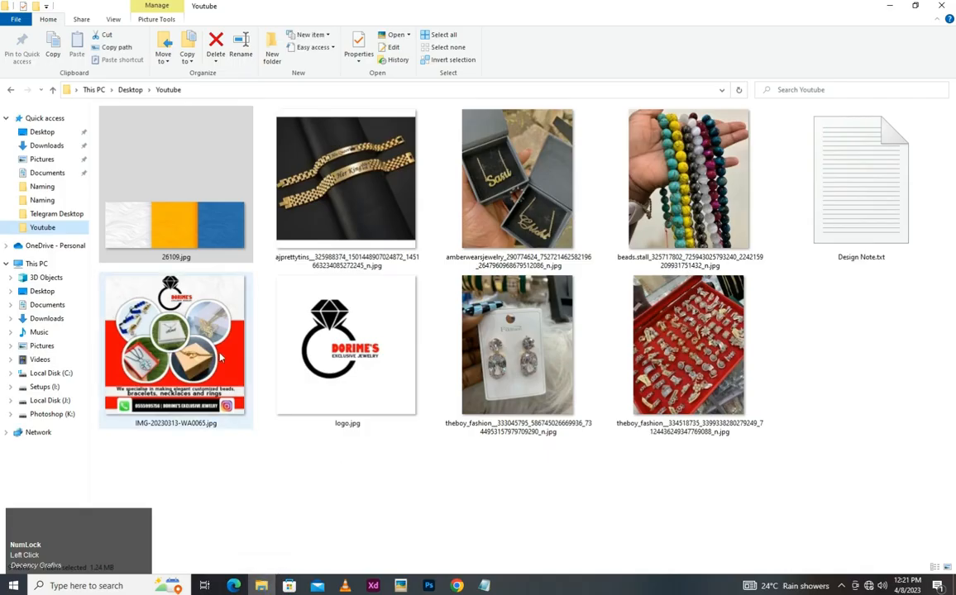
drag(319, 291, 411, 360)
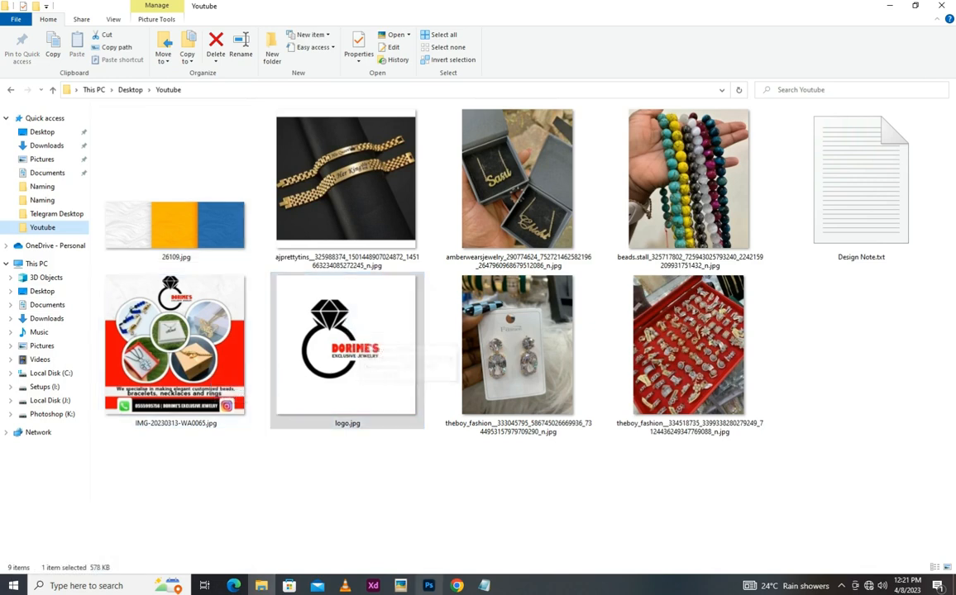
click(428, 586)
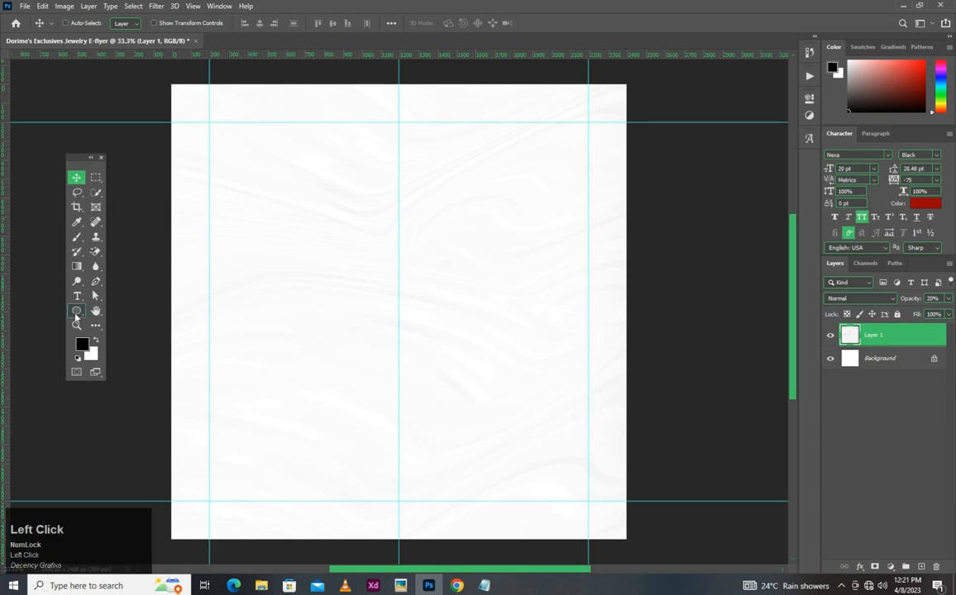
- Draw a white circle about 126 px in diameter in the upper-right area of the flyer
drag(75, 316, 122, 329)
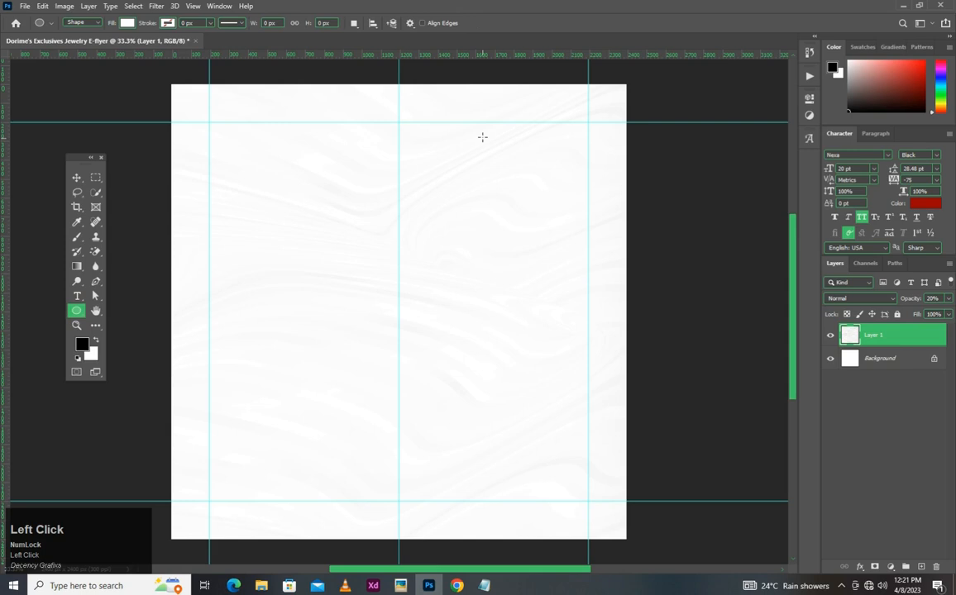
drag(460, 137, 501, 160)
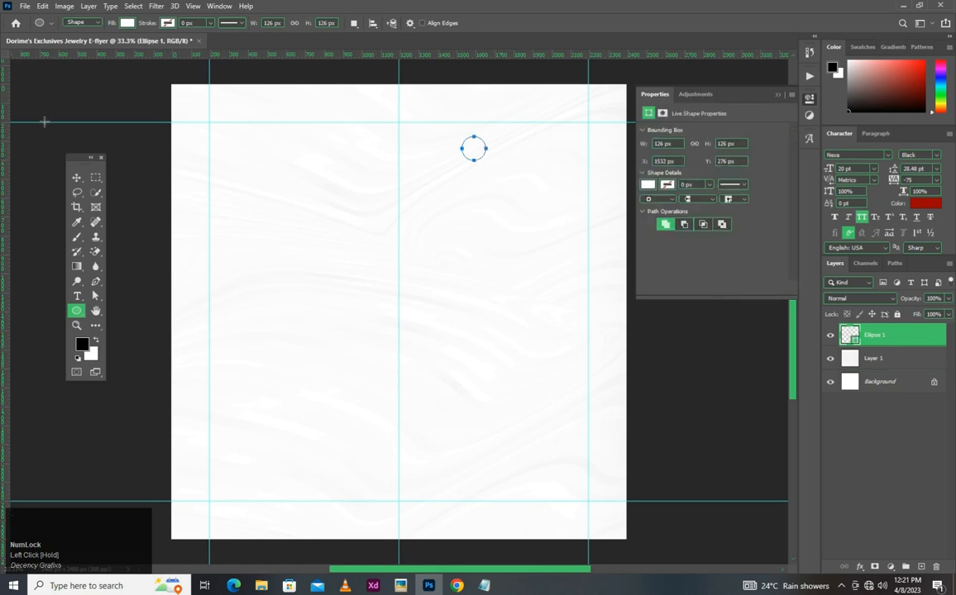
click(75, 178)
scroll(522, 156, up, 5)
key(space)
drag(478, 170, 430, 203)
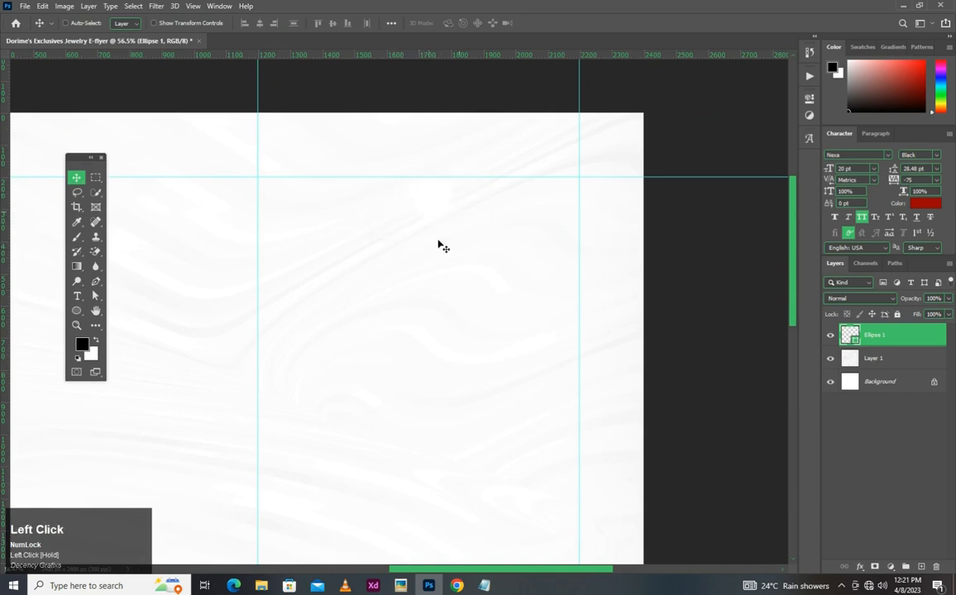
scroll(450, 217, down, 2)
scroll(450, 210, up, 1)
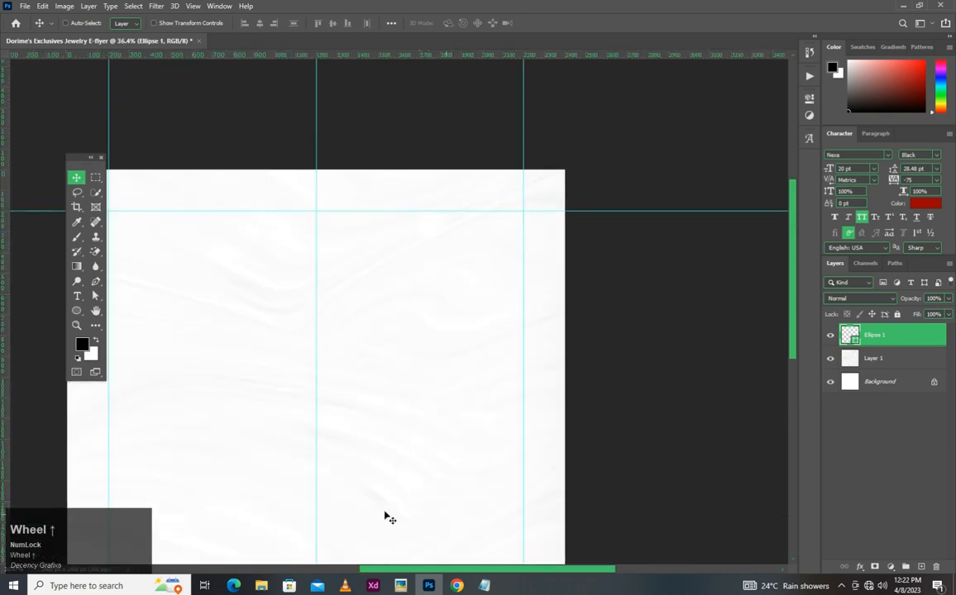
- Place logo.jpg from the Youtube folder and scale it down to about 5% over the small circle
click(261, 586)
drag(396, 356, 440, 254)
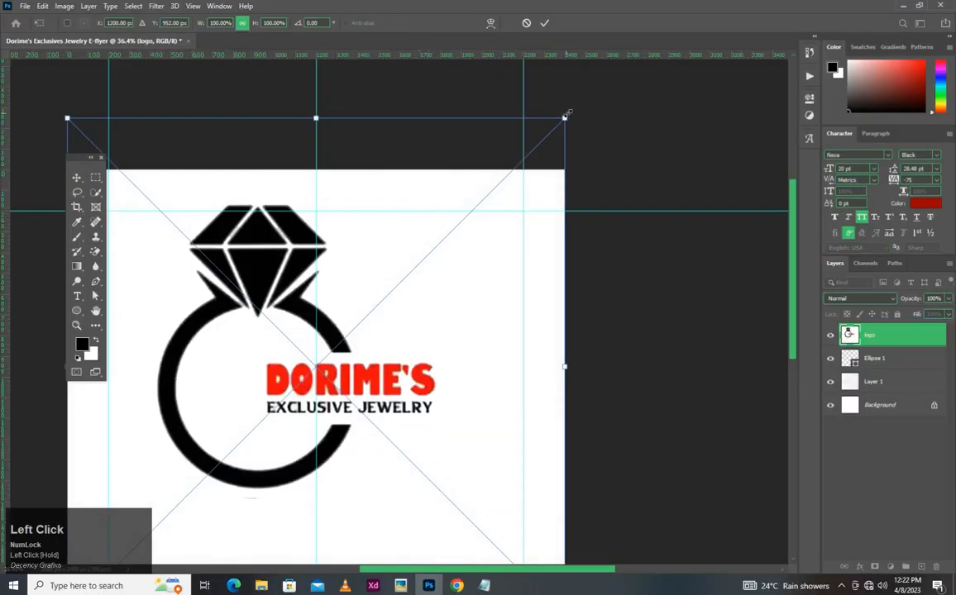
drag(567, 117, 491, 203)
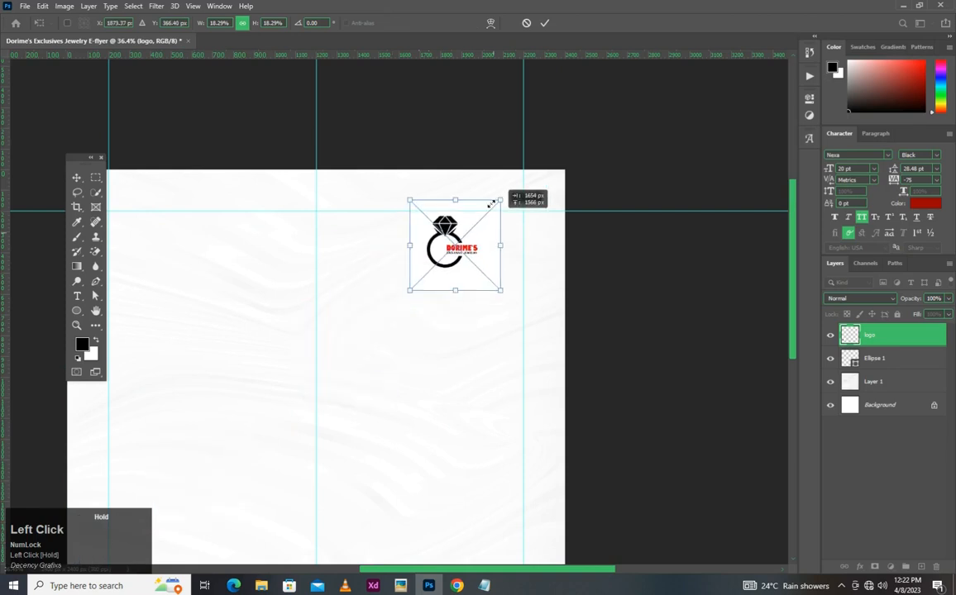
drag(411, 290, 433, 223)
key(Return)
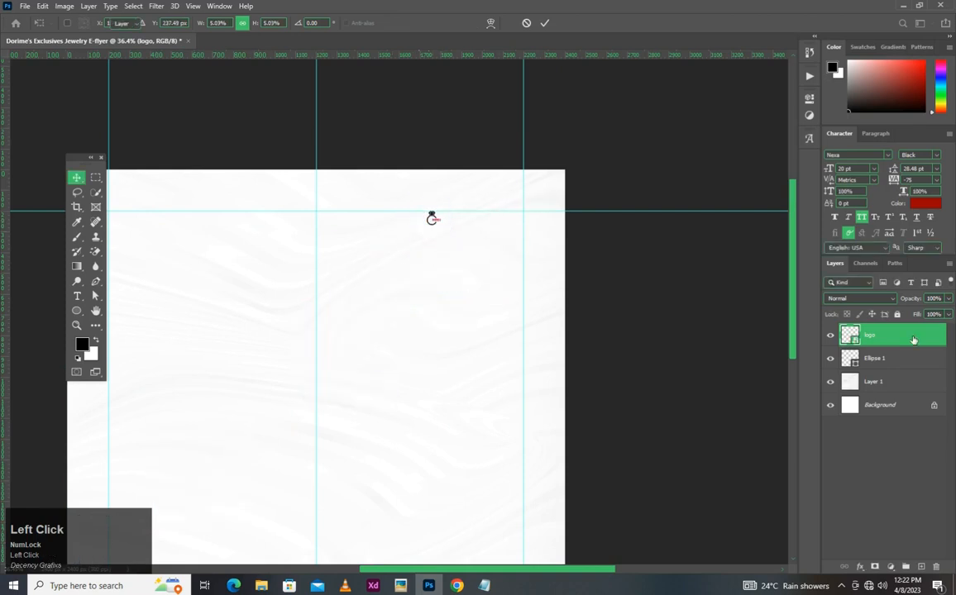
- Clip the logo to the circle beneath it and adjust its position inside the circle
right_click(897, 338)
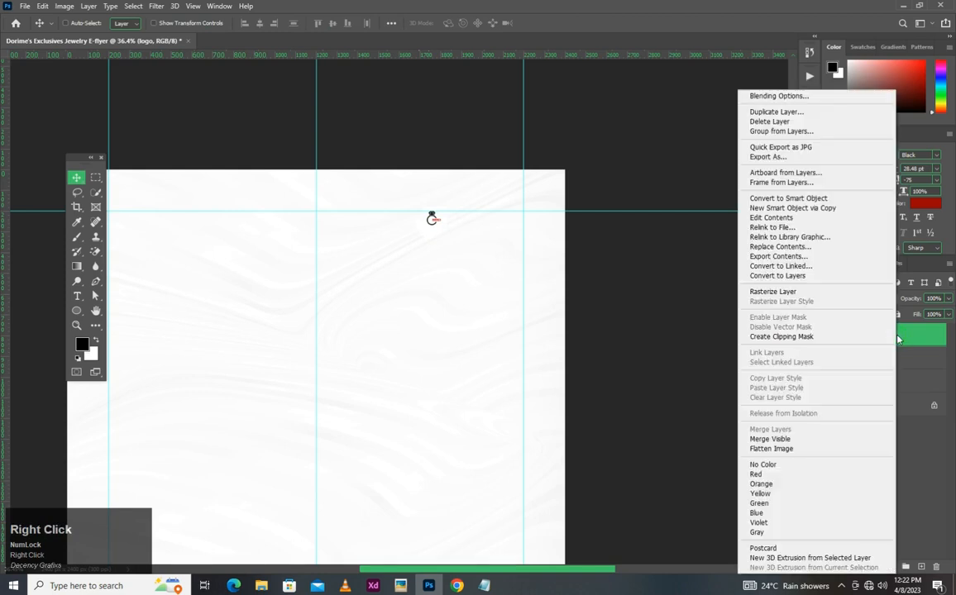
click(831, 338)
scroll(430, 219, up, 5)
click(471, 247)
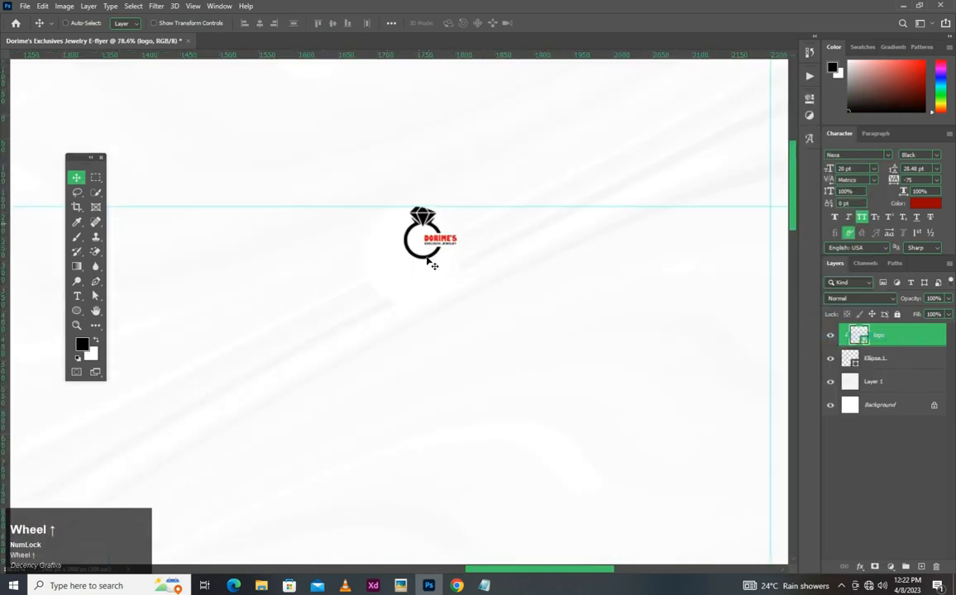
drag(471, 250, 485, 244)
scroll(447, 239, up, 3)
drag(444, 212, 423, 258)
- Group the clipped logo layer with the ellipse layer beneath it
scroll(488, 266, down, 6)
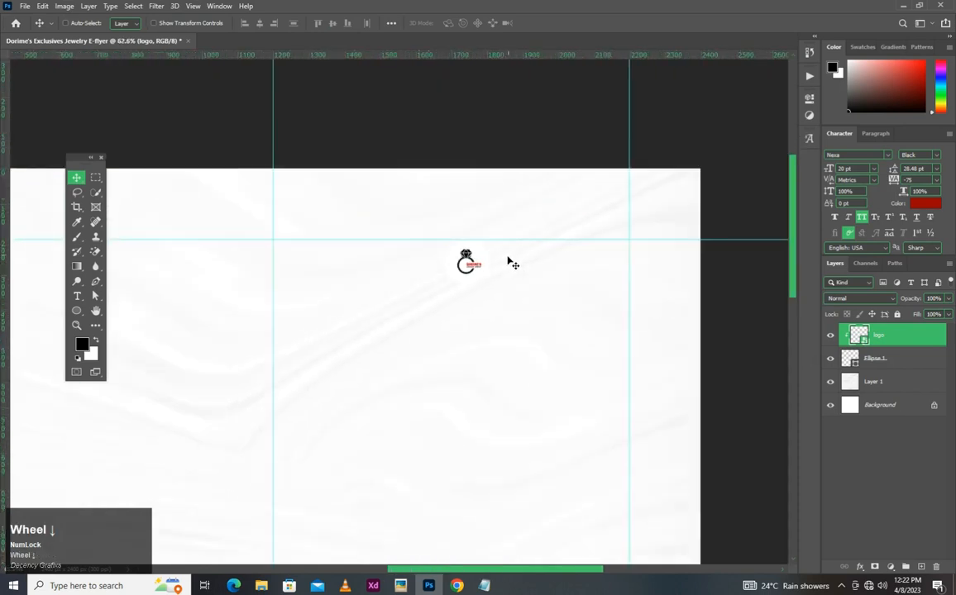
scroll(513, 270, down, 3)
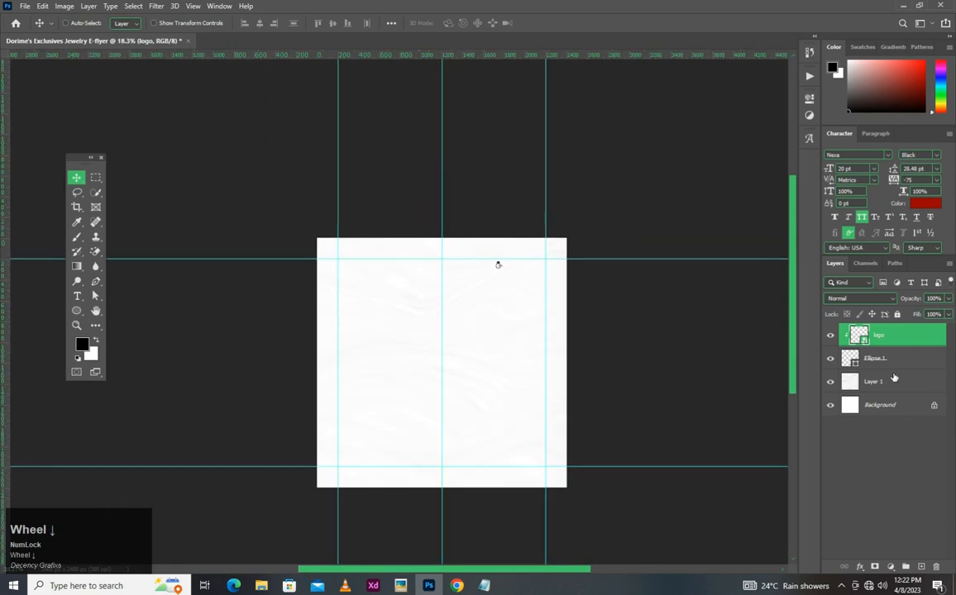
scroll(514, 272, up, 1)
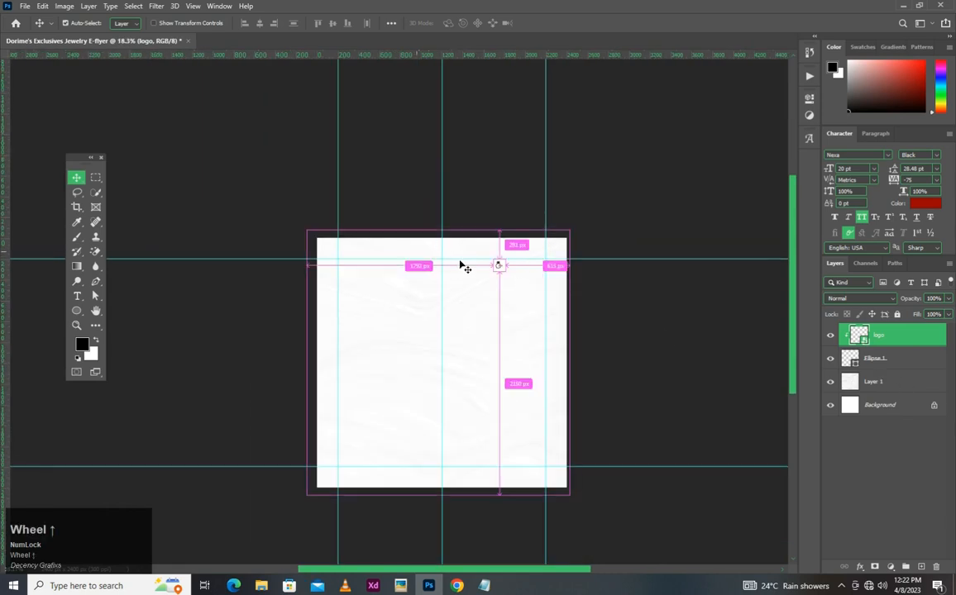
scroll(515, 269, up, 3)
key(ctrl)
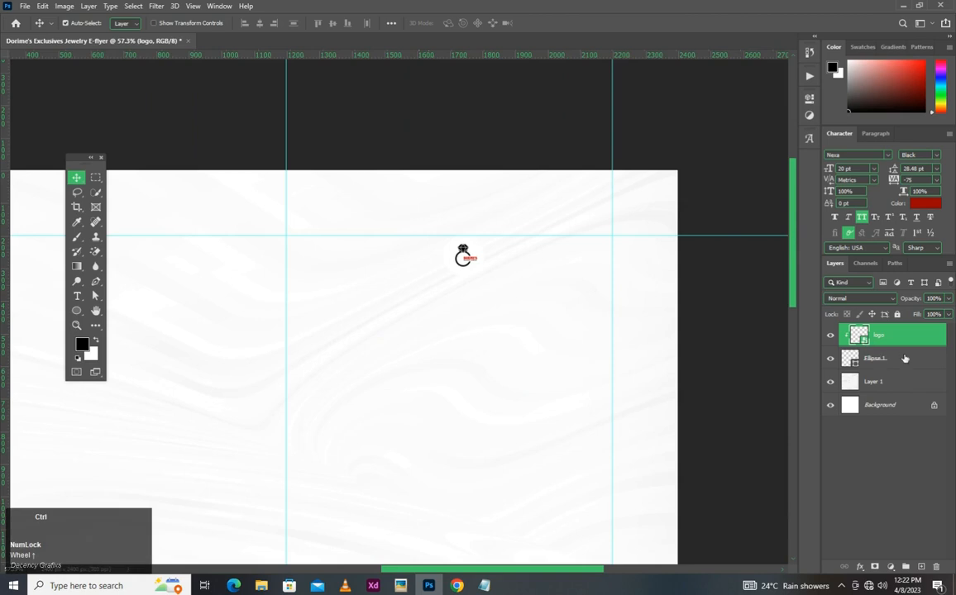
ctrl+click(903, 359)
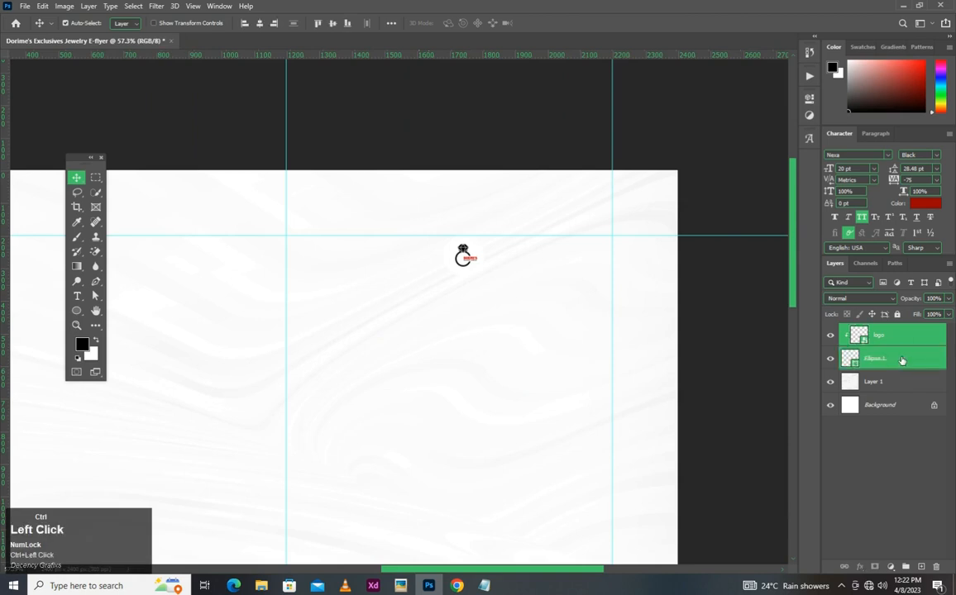
key(ctrl+g)
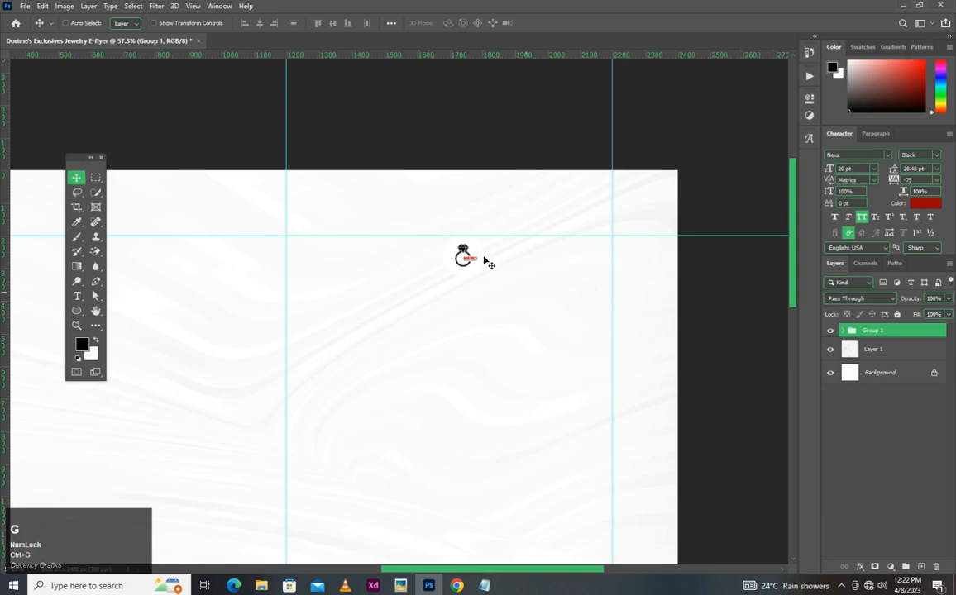
- Move the logo group to about midway between the vertical centre guide and the right margin guide, just below the upper margin
drag(501, 256, 542, 259)
scroll(519, 285, down, 3)
scroll(529, 273, up, 2)
scroll(607, 283, down, 2)
scroll(607, 283, up, 2)
key(space)
drag(503, 292, 484, 272)
- Start a horizontal text line at the centre guide below the logo and paste the first word copied from Design Note.txt in Notepad
click(79, 299)
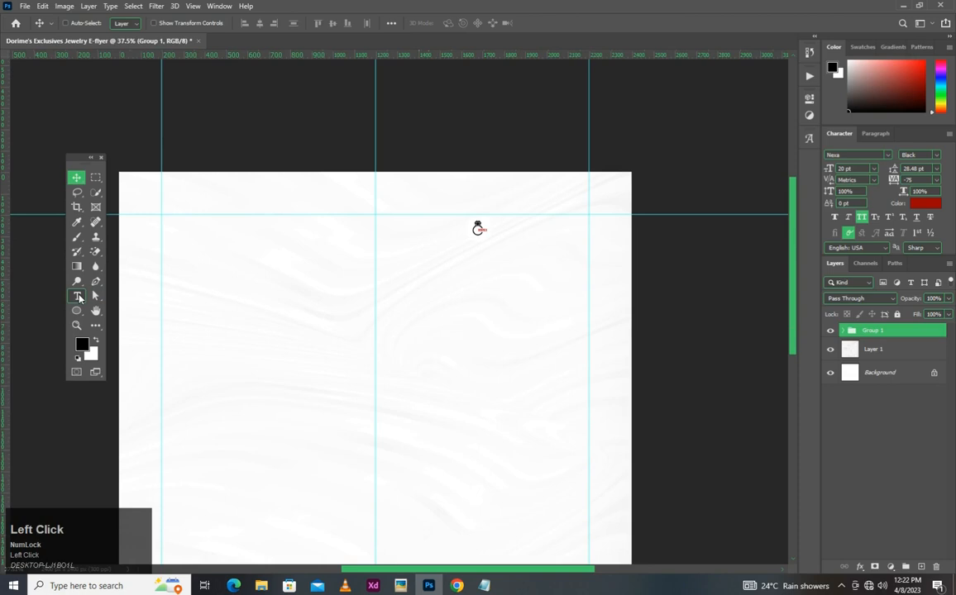
click(372, 251)
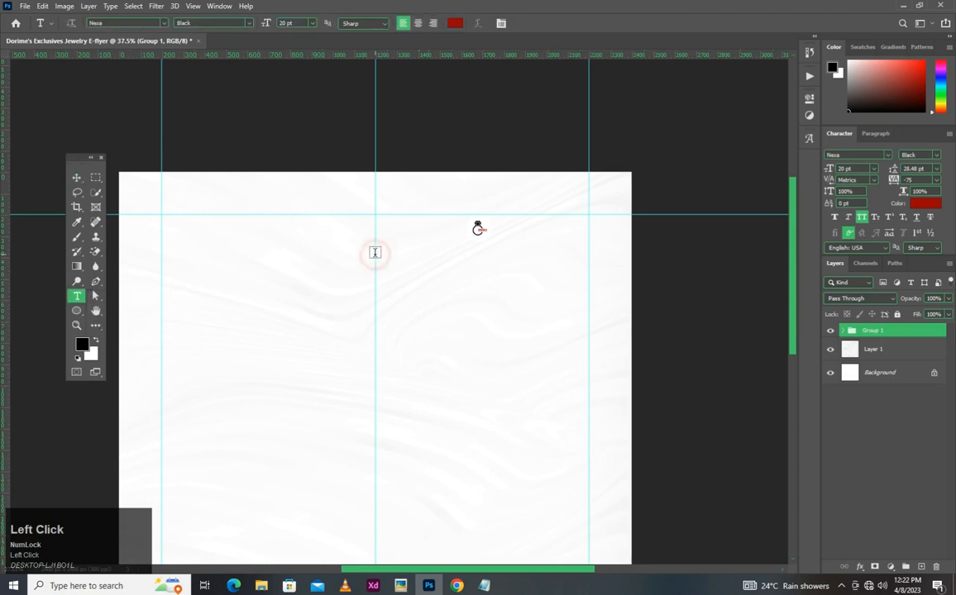
click(484, 585)
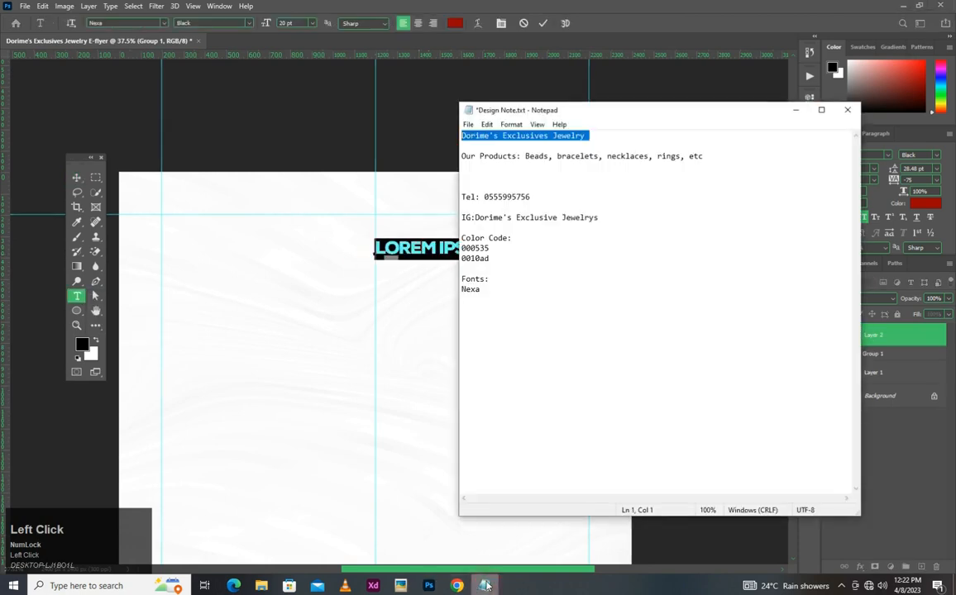
click(499, 135)
drag(498, 135, 465, 137)
key(ctrl+c)
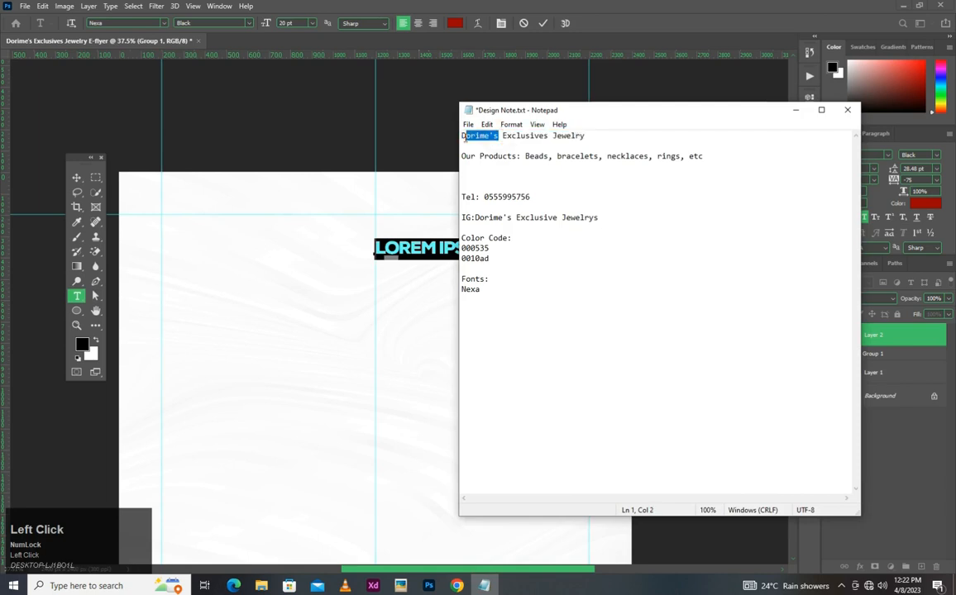
key(ctrl)
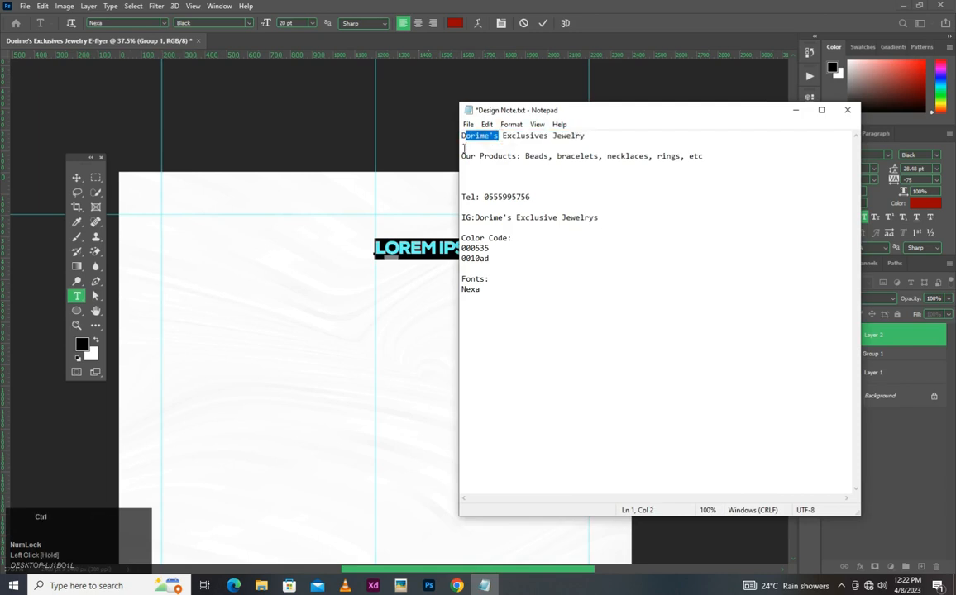
click(424, 247)
key(ctrl+v)
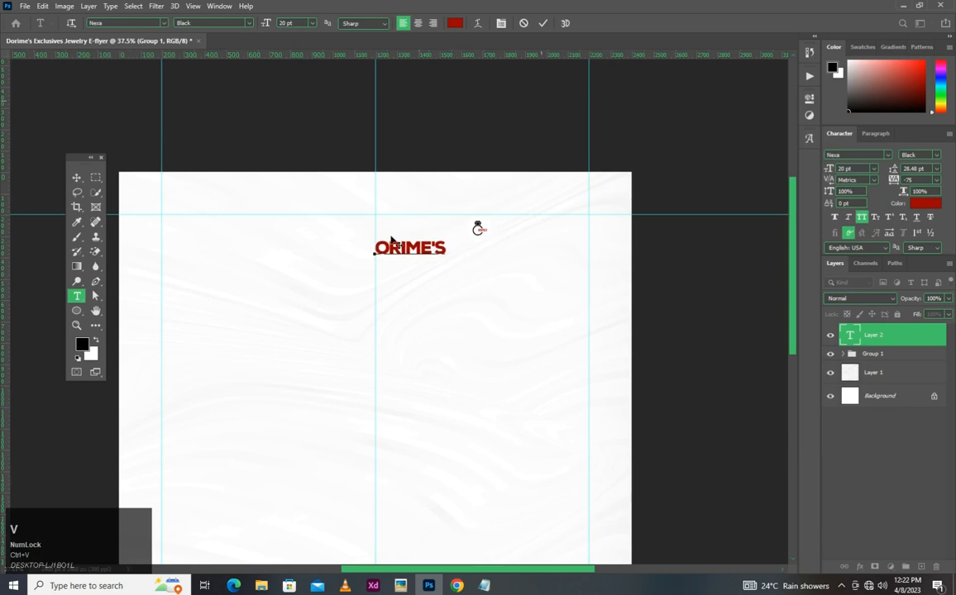
- Add the missing initial D so the heading reads "Dorime's" and commit the text
click(374, 248)
key(shift)
text(D)
click(542, 24)
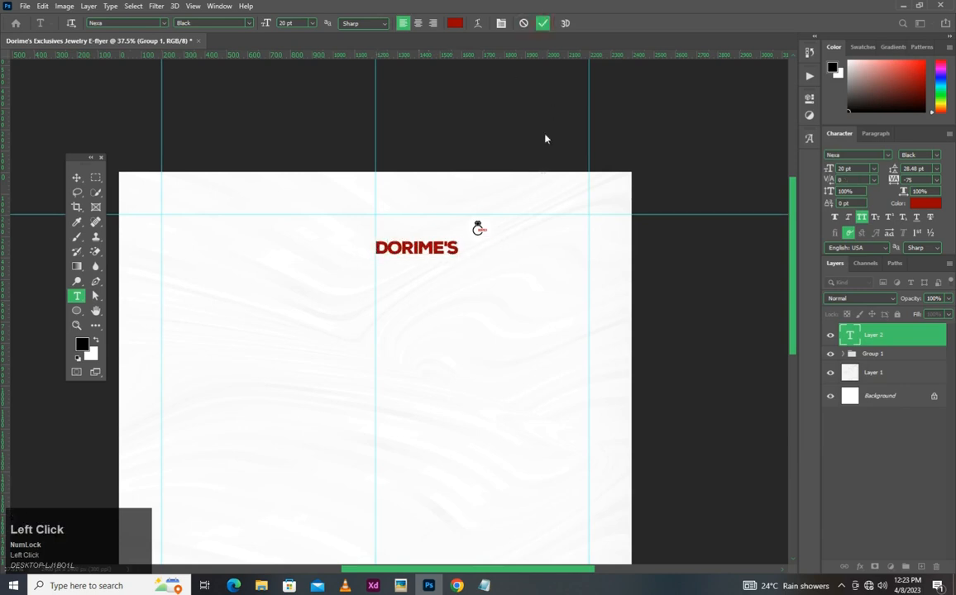
- Scale the Dorime's heading up to about 259% so it spans from the centre guide to the right margin guide
click(76, 176)
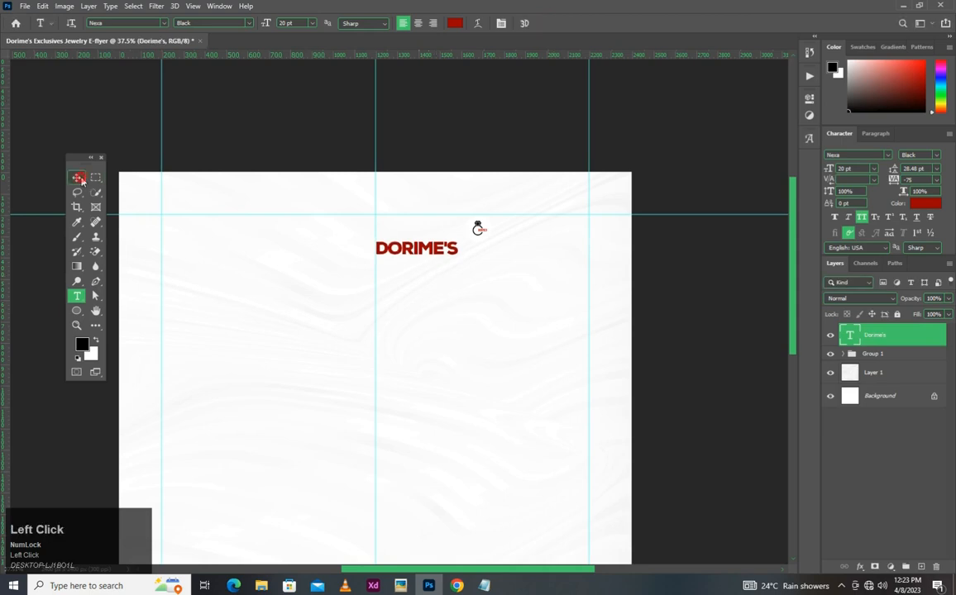
key(ctrl+t)
drag(459, 262, 596, 276)
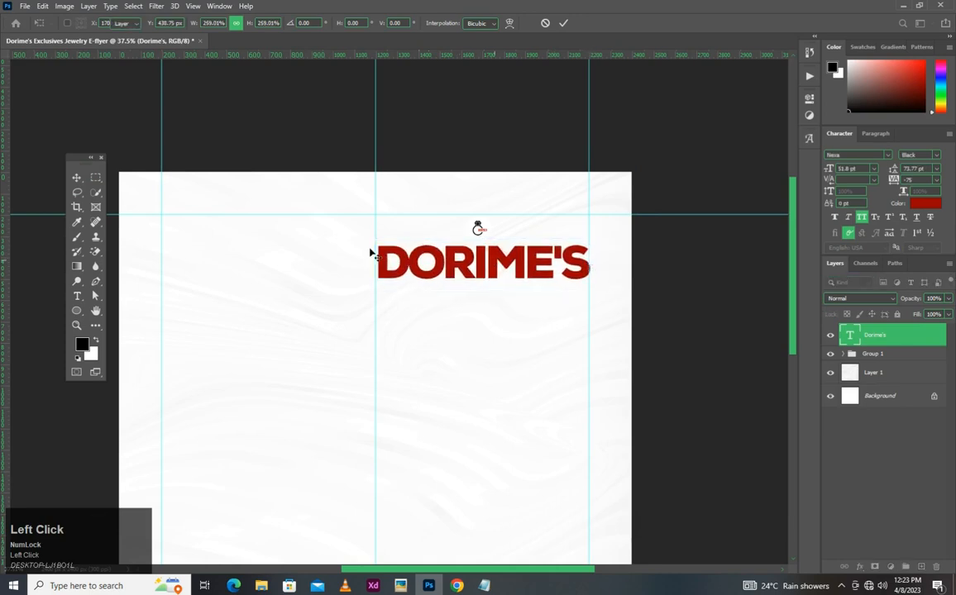
scroll(427, 297, up, 3)
key(Return)
- Align the heading's left edge to the centre guide and enlarge it to about 100.8% so the final S meets the right margin guide
drag(312, 198, 334, 261)
drag(376, 225, 368, 229)
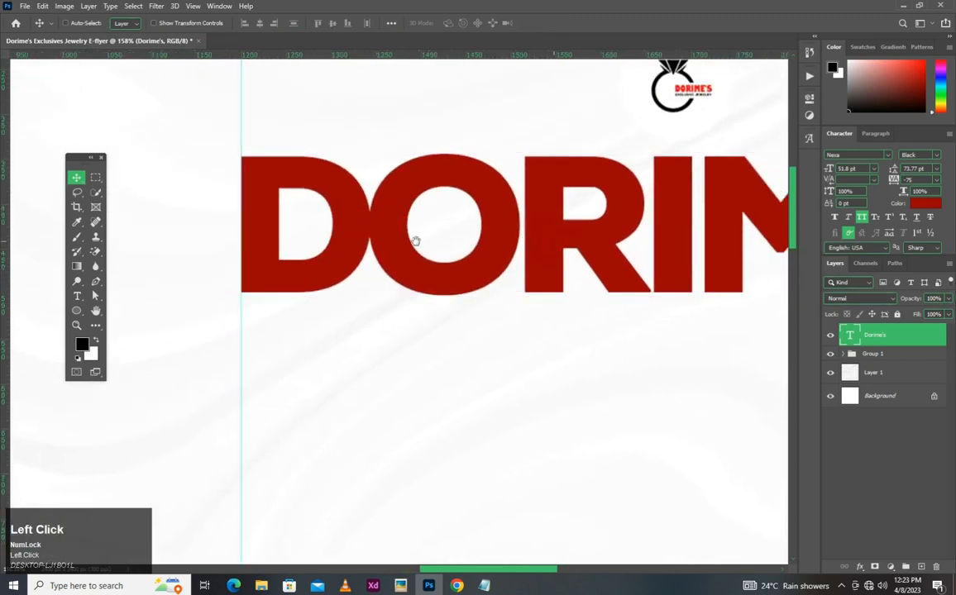
drag(573, 241, 438, 240)
scroll(436, 239, down, 5)
scroll(725, 227, up, 3)
key(ctrl+t)
drag(669, 251, 673, 249)
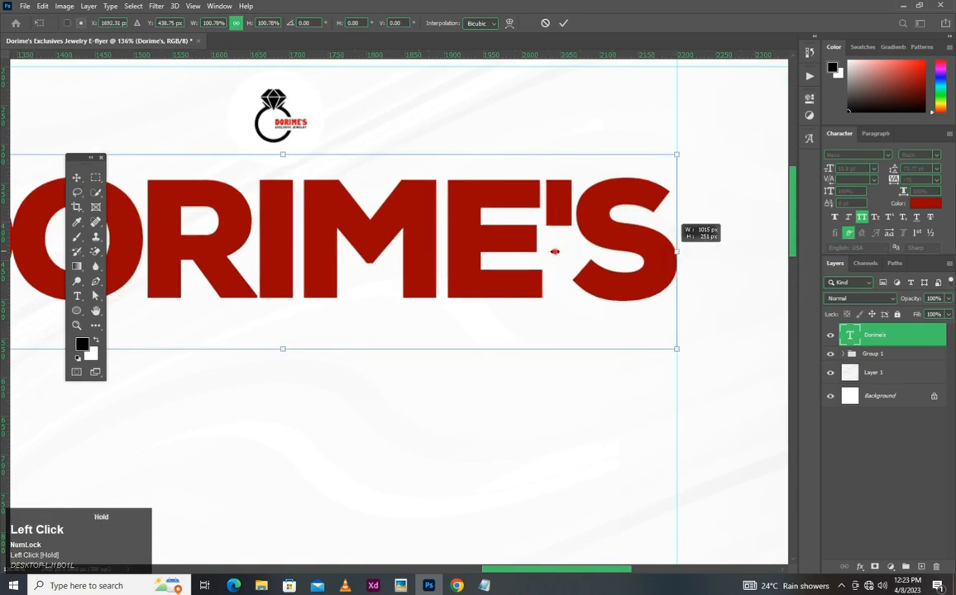
scroll(559, 261, down, 3)
scroll(559, 261, down, 2)
key(Return)
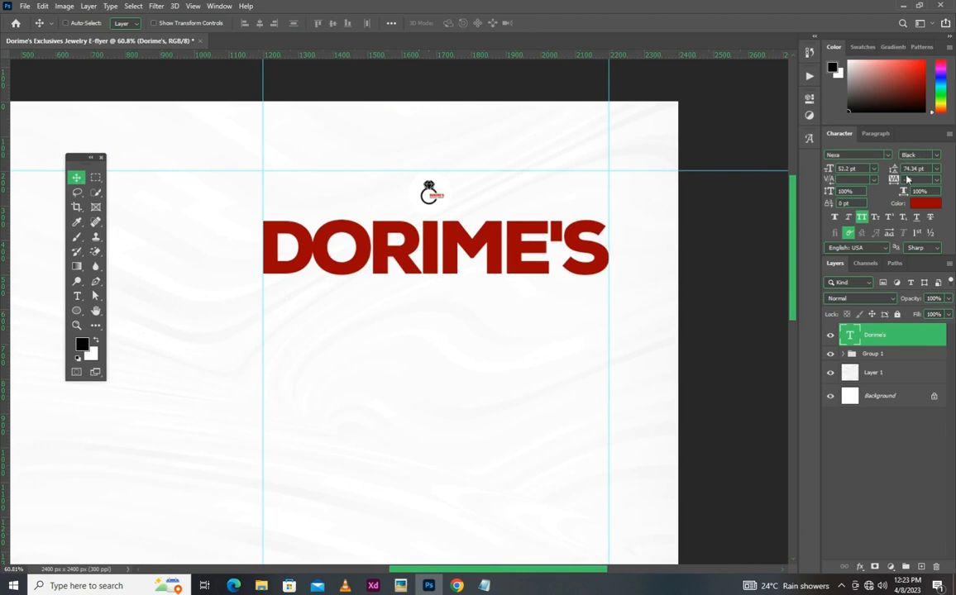
- Add a Gradient Overlay to the Dorime's text layer, using the Foreground to Background preset from Basics as its gradient
drag(920, 179, 894, 179)
click(900, 334)
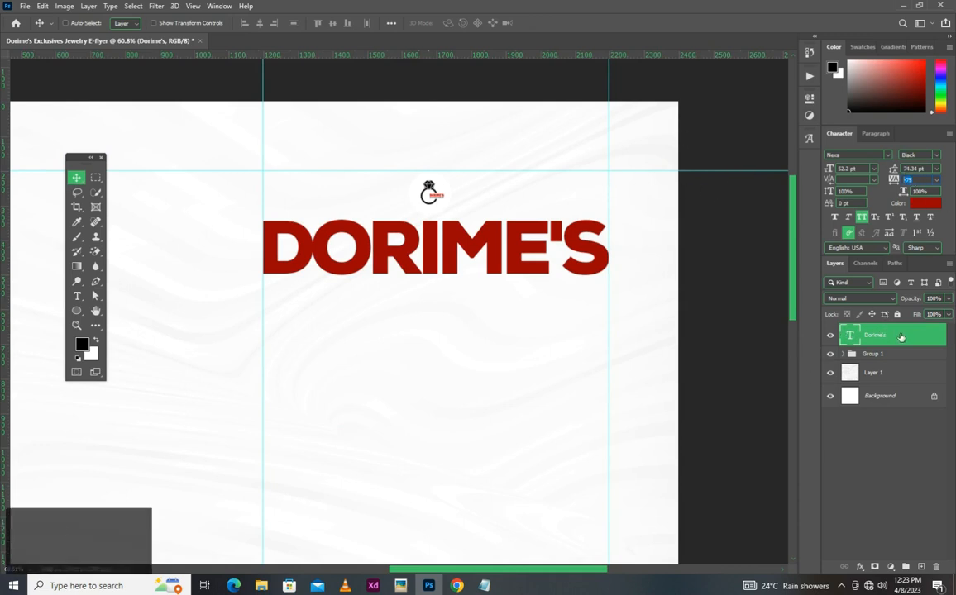
click(860, 567)
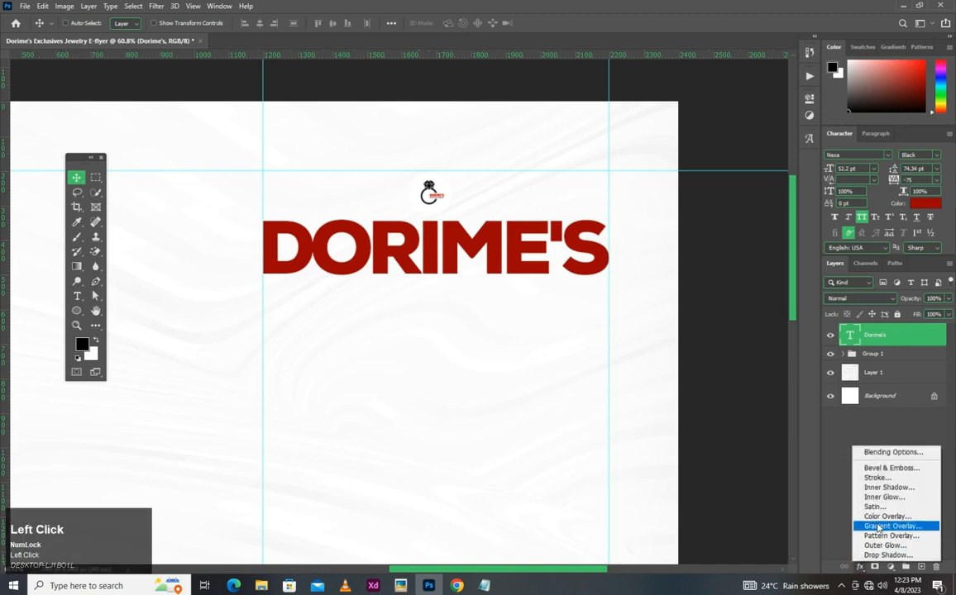
click(879, 526)
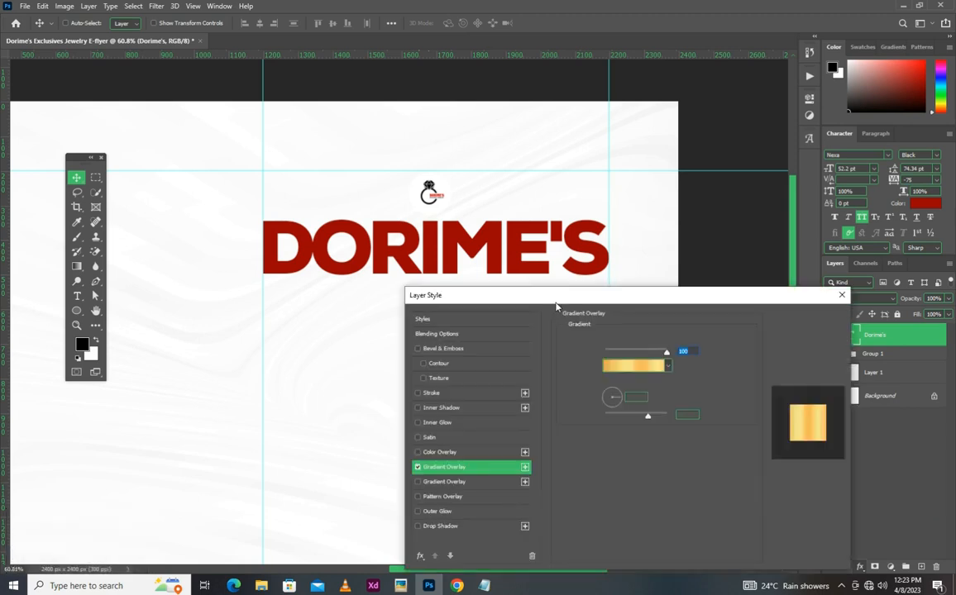
click(624, 366)
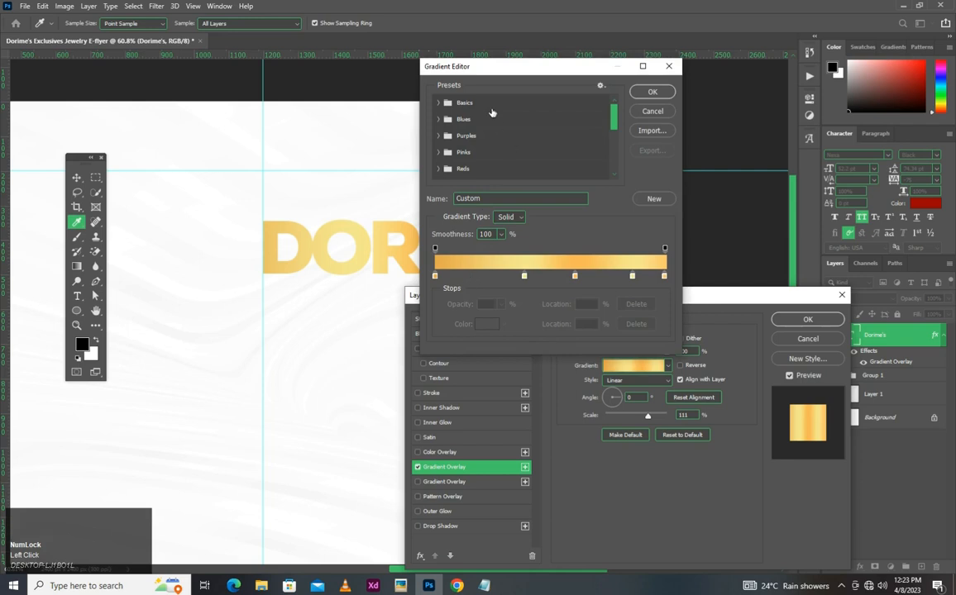
click(438, 102)
click(453, 120)
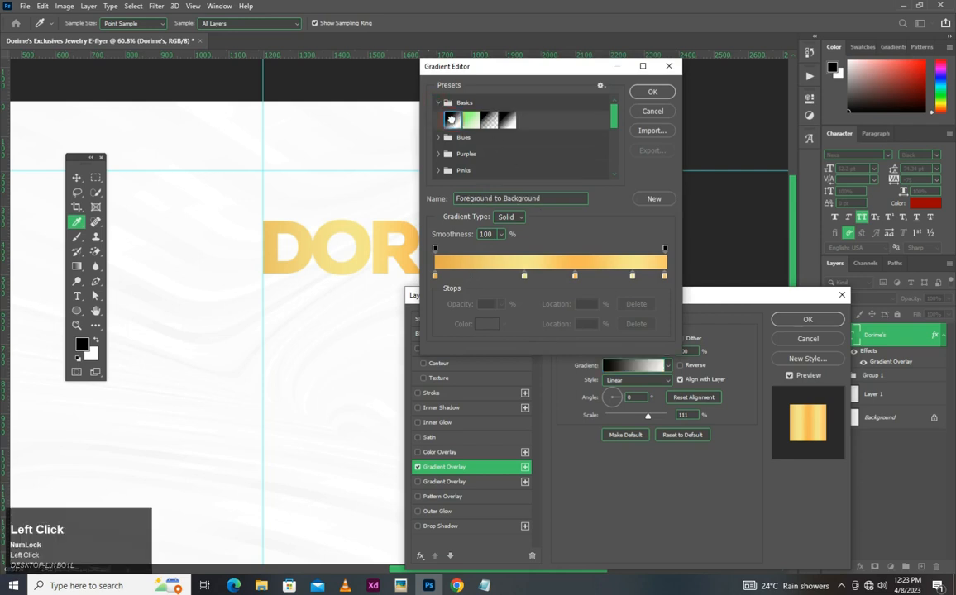
- Set the gradient's left colour stop to 000535, copied from the design note in Notepad
double_click(435, 278)
key(alt+Tab)
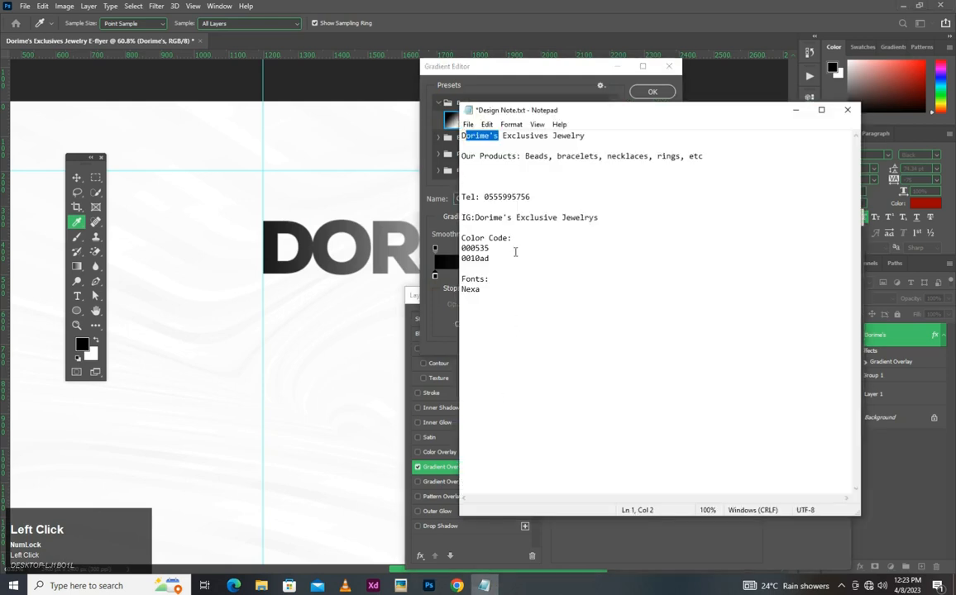
drag(489, 248, 459, 248)
key(ctrl+c)
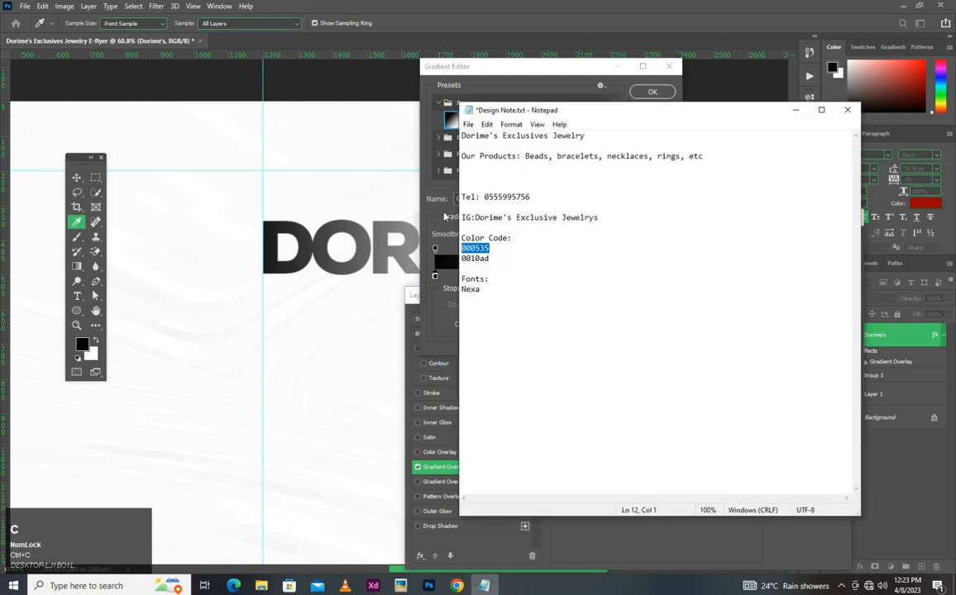
click(447, 216)
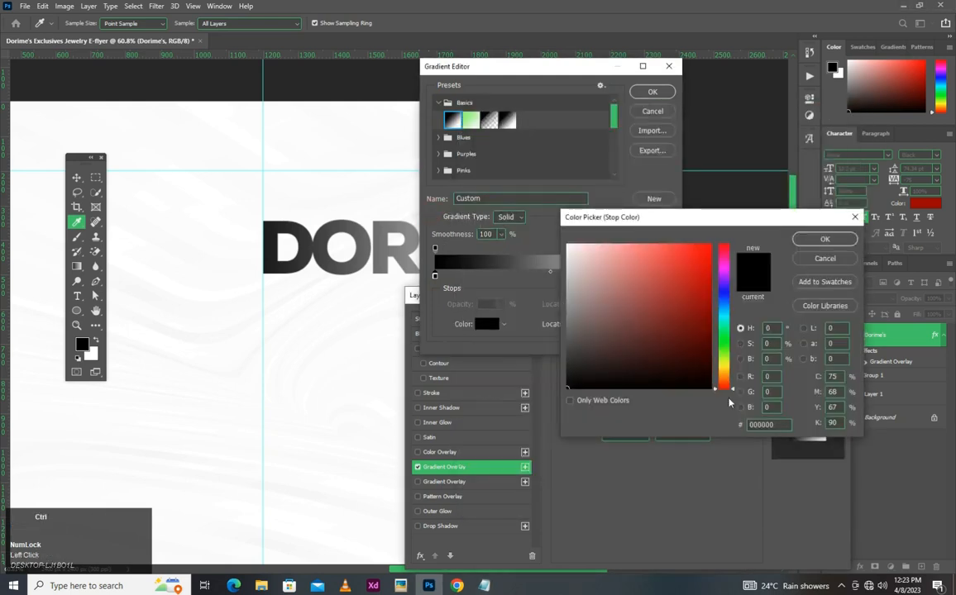
click(674, 420)
key(ctrl+v)
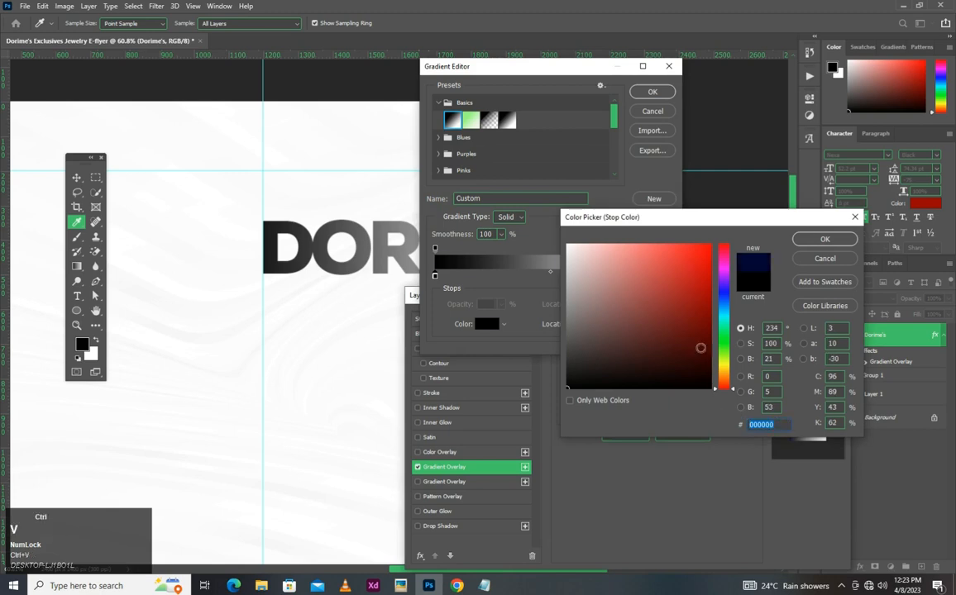
click(824, 238)
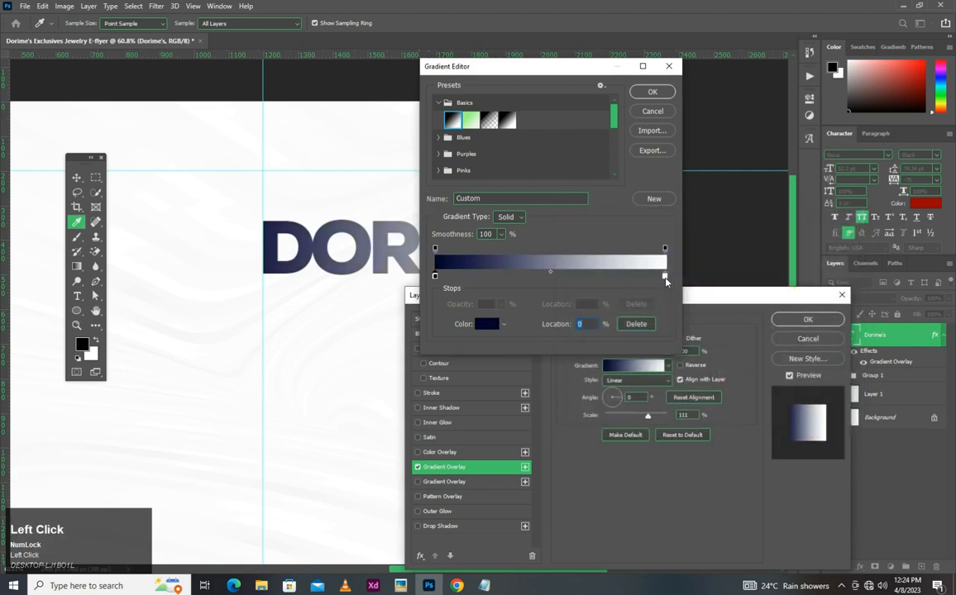
- Set the gradient's right colour stop to 0010ad, copied from the design note, and accept the gradient
double_click(666, 279)
click(484, 585)
double_click(474, 258)
key(ctrl+c)
click(444, 263)
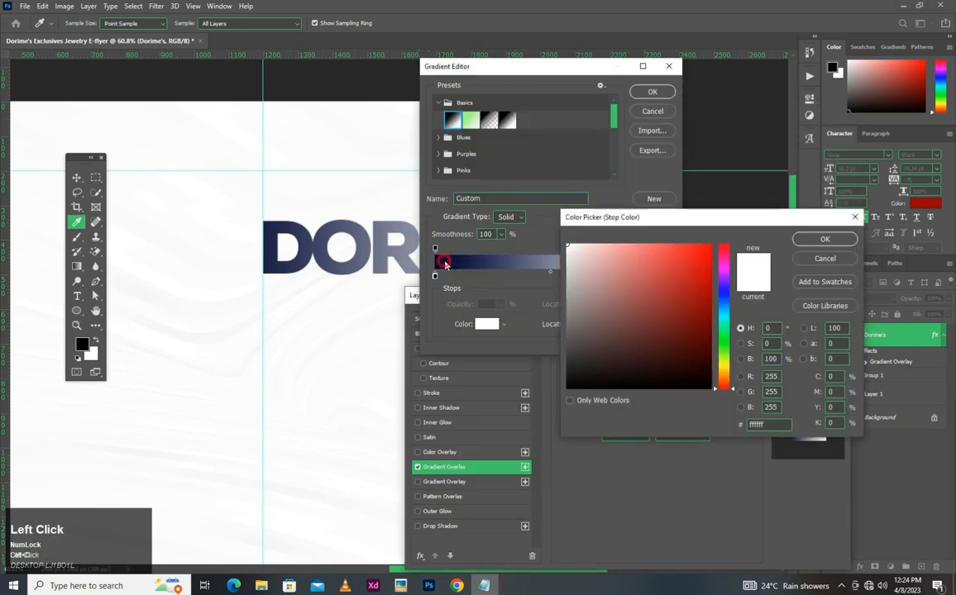
click(768, 426)
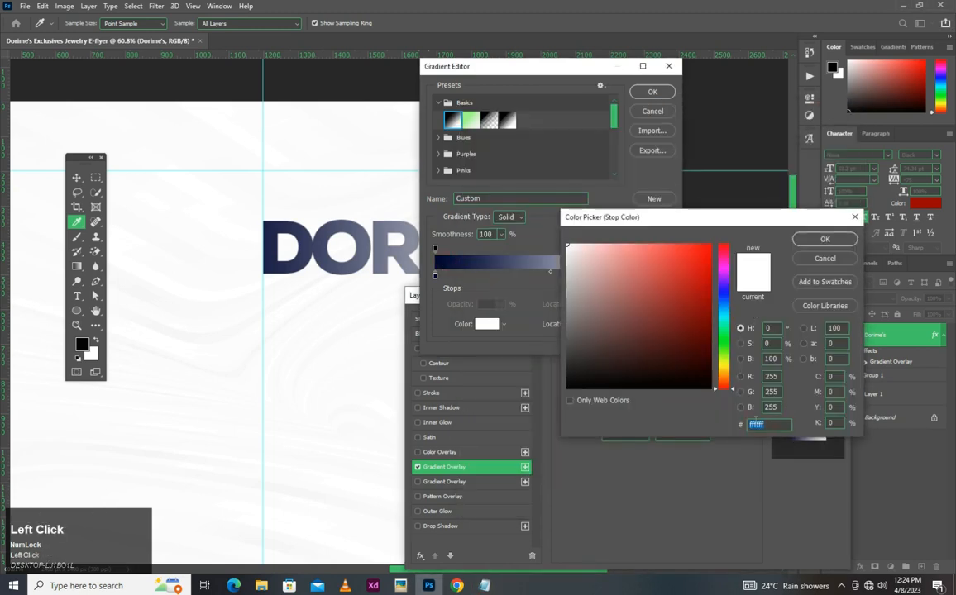
key(ctrl+v)
click(826, 239)
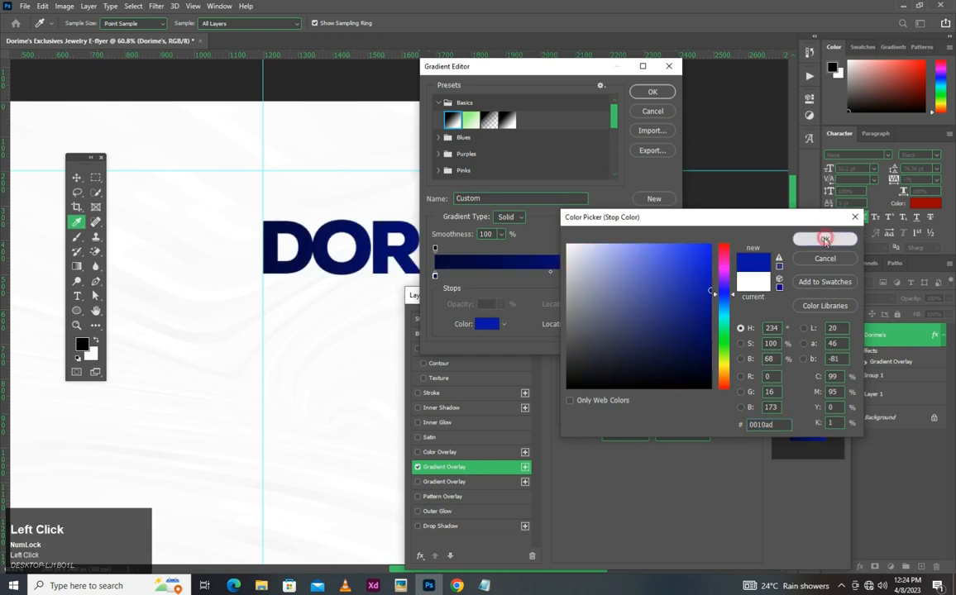
click(655, 92)
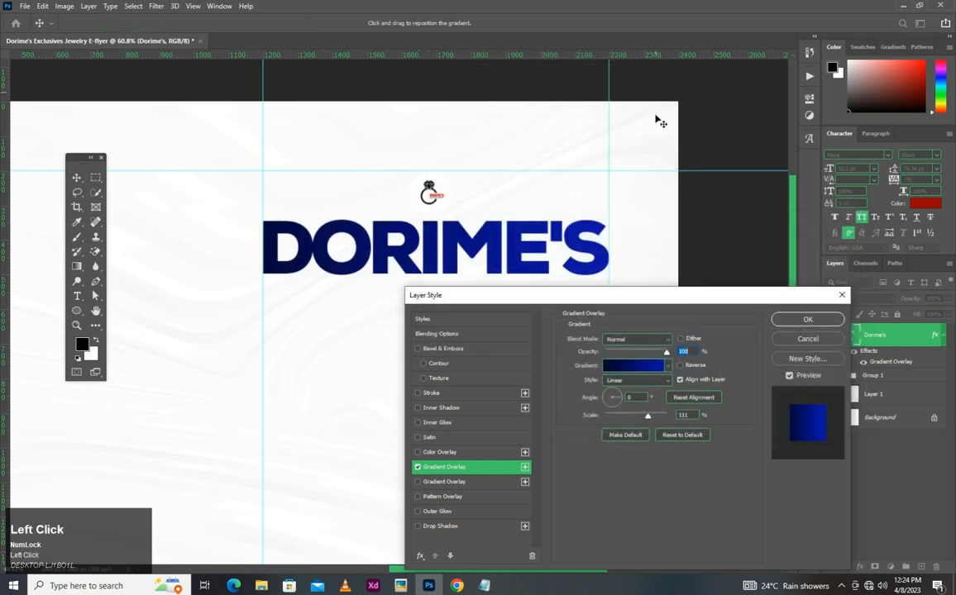
- Reverse the Dorime's gradient, set its scale to 149% and angle to -53°, and reposition it so the dark end covers the final letters
click(681, 365)
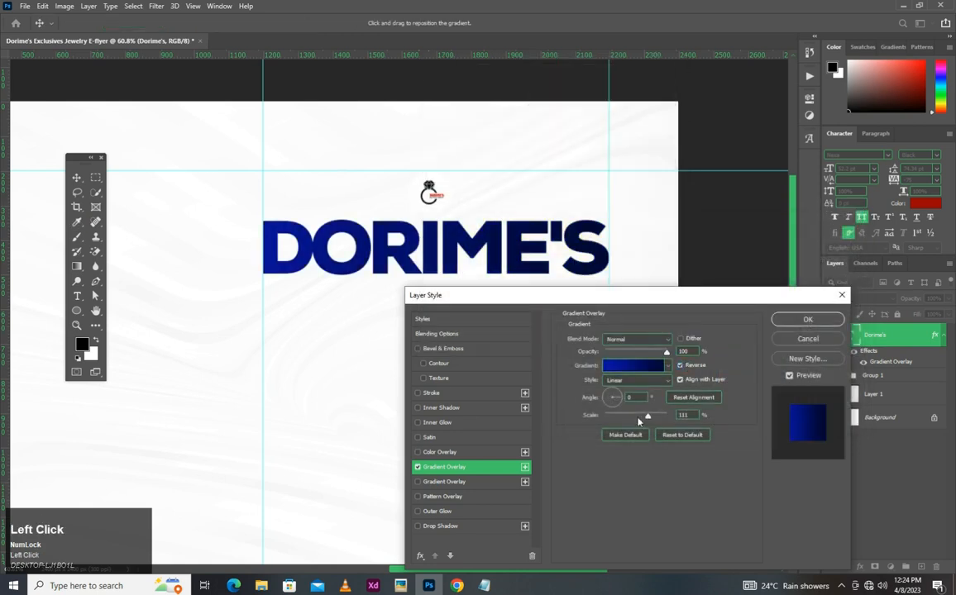
drag(668, 417, 666, 417)
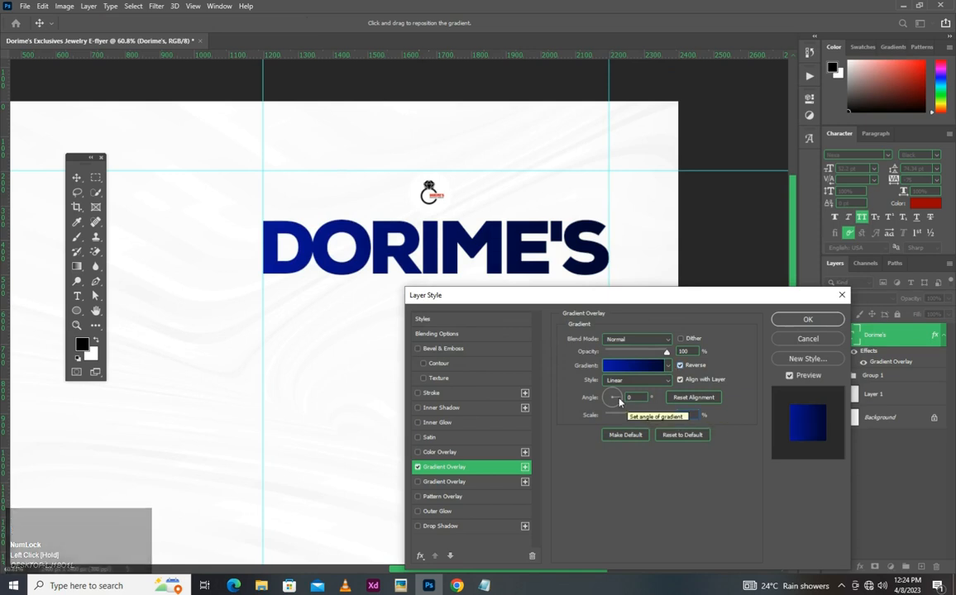
click(586, 398)
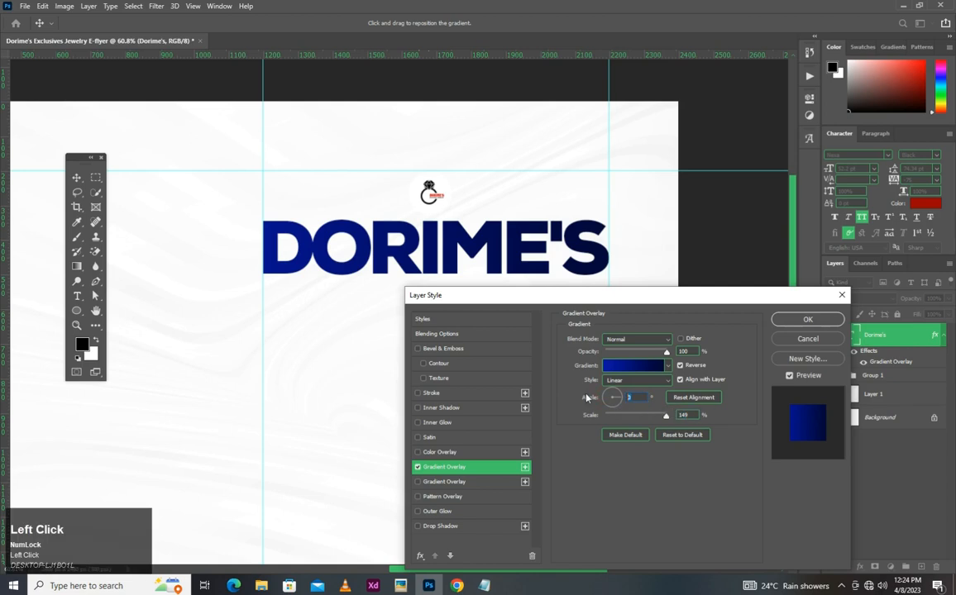
text(-53)
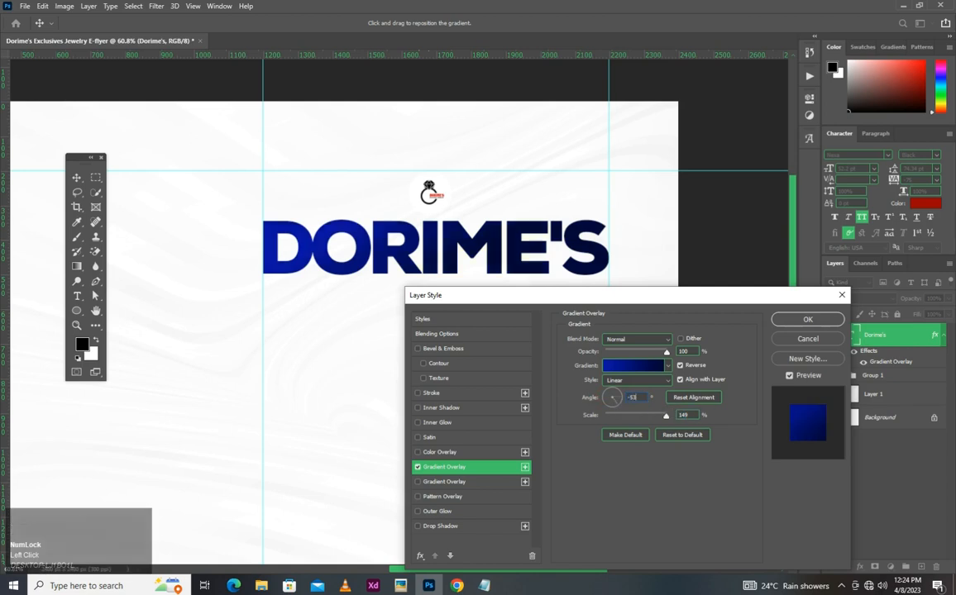
drag(360, 221, 490, 282)
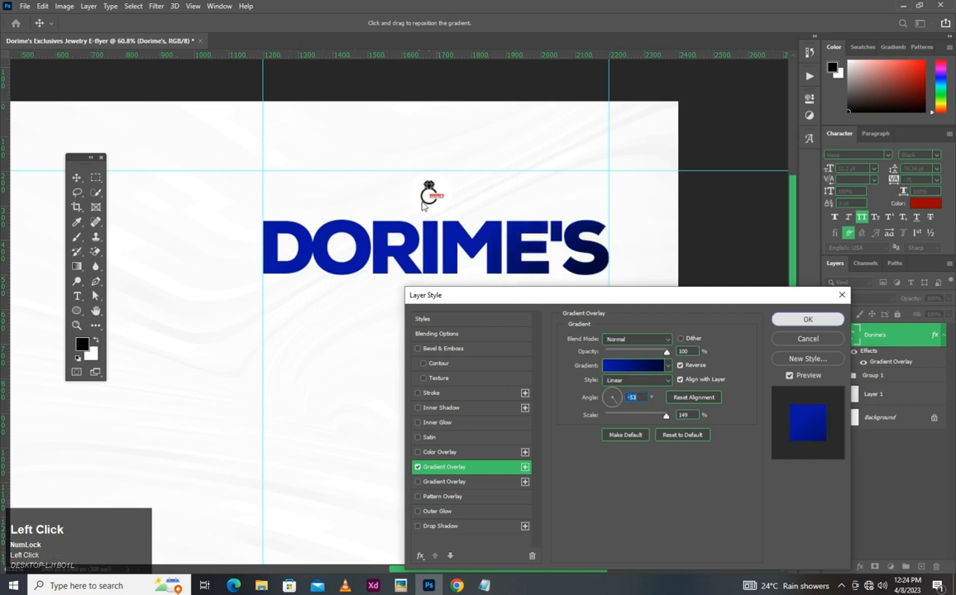
key(Return)
- Nudge the Dorime's heading slightly upward, closer to the circular logo
scroll(425, 207, down, 3)
scroll(423, 198, up, 3)
drag(429, 170, 454, 195)
drag(463, 261, 463, 257)
key(ctrl)
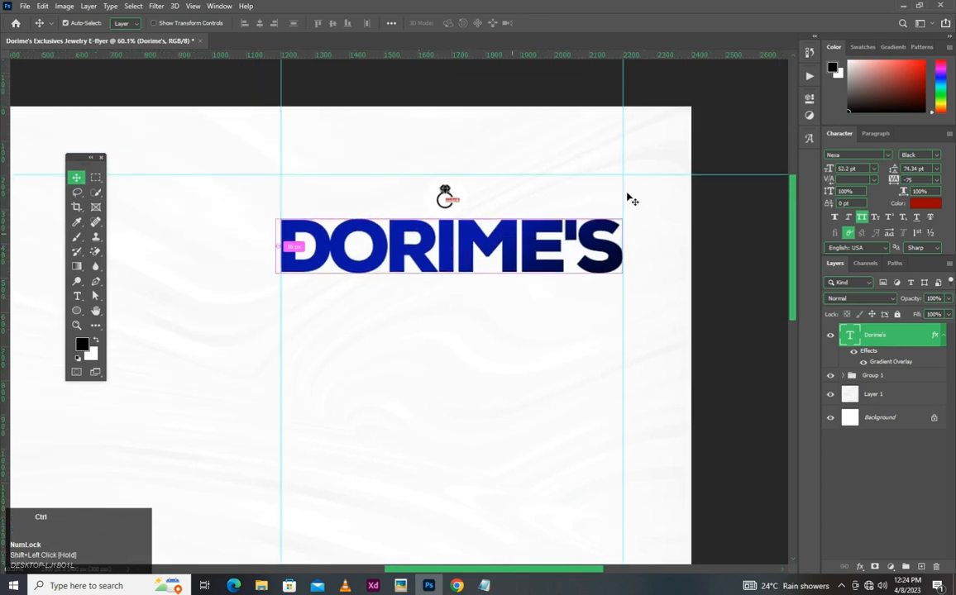
- Duplicate the Dorime's text layer and place the copy directly below the original heading
key(ctrl+j)
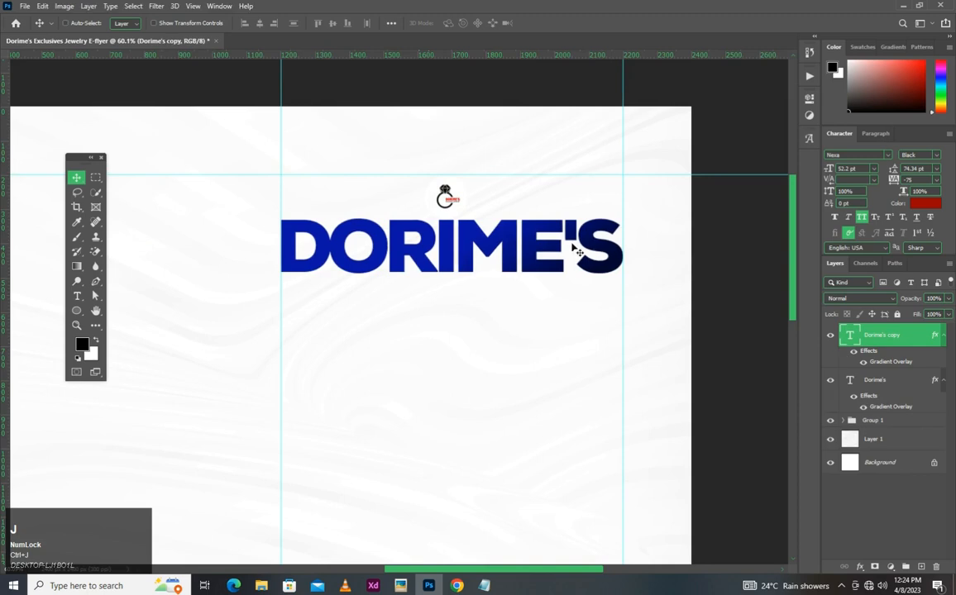
drag(555, 205, 553, 266)
key(shift)
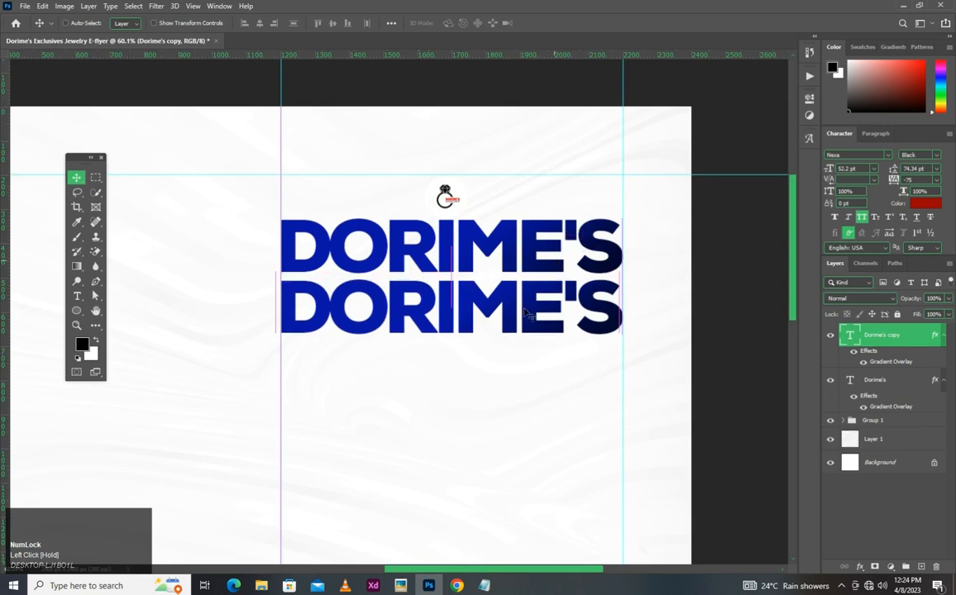
- Replace the duplicate heading's text with "Exclusives Jewelry", copied from the design note in Notepad
double_click(519, 307)
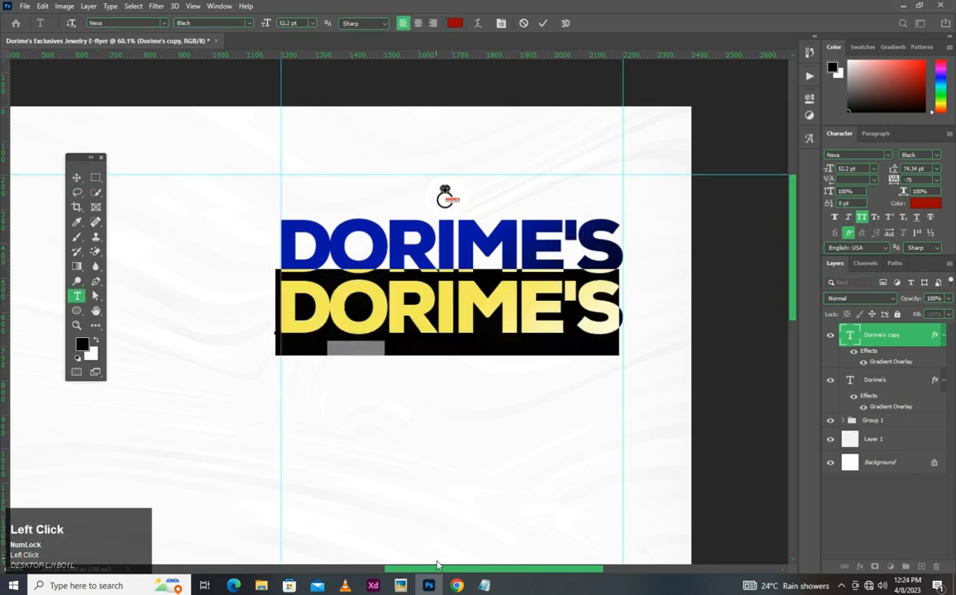
key(alt+Tab)
drag(502, 137, 589, 137)
key(ctrl+c)
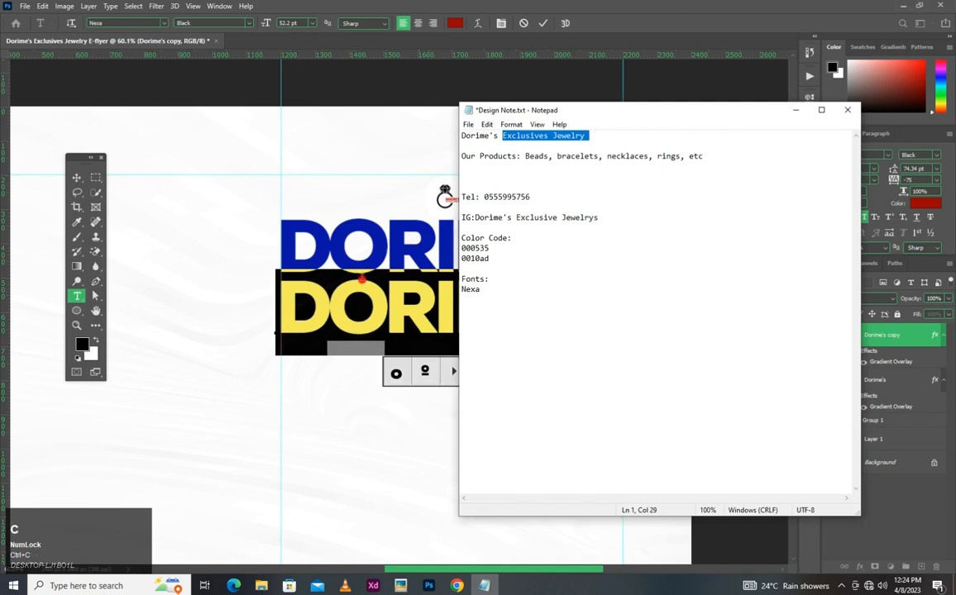
click(434, 267)
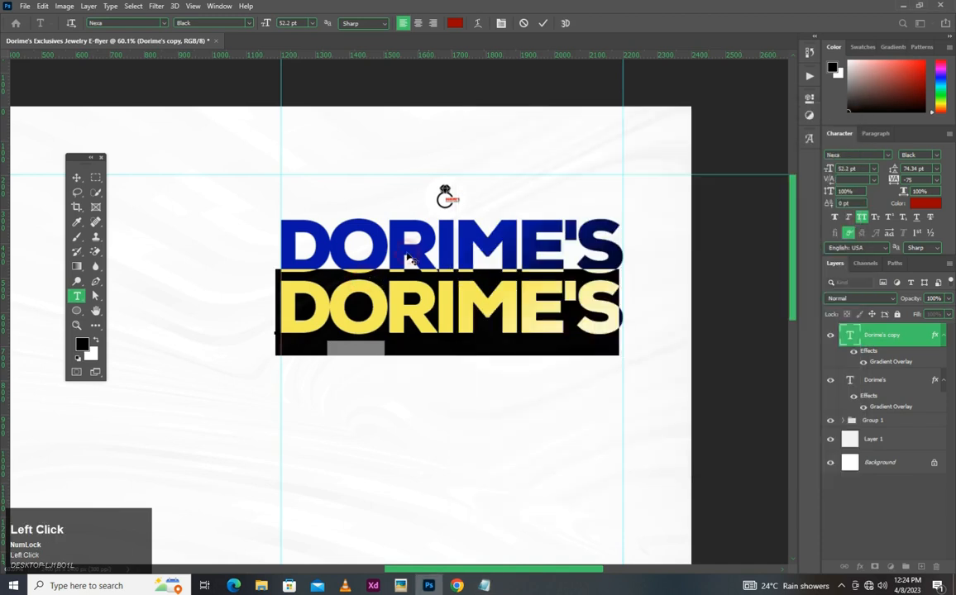
key(ctrl+v)
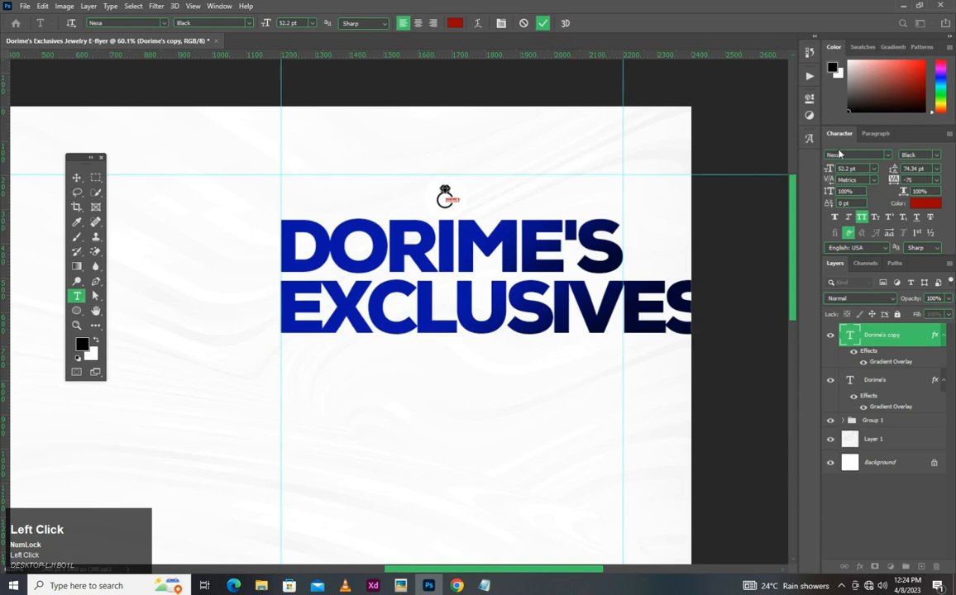
- Set the Exclusives Jewelry text to 19 pt and move it just beneath the heading, with its left edge on the centre guide
drag(860, 171, 814, 171)
text(39)
key(Return)
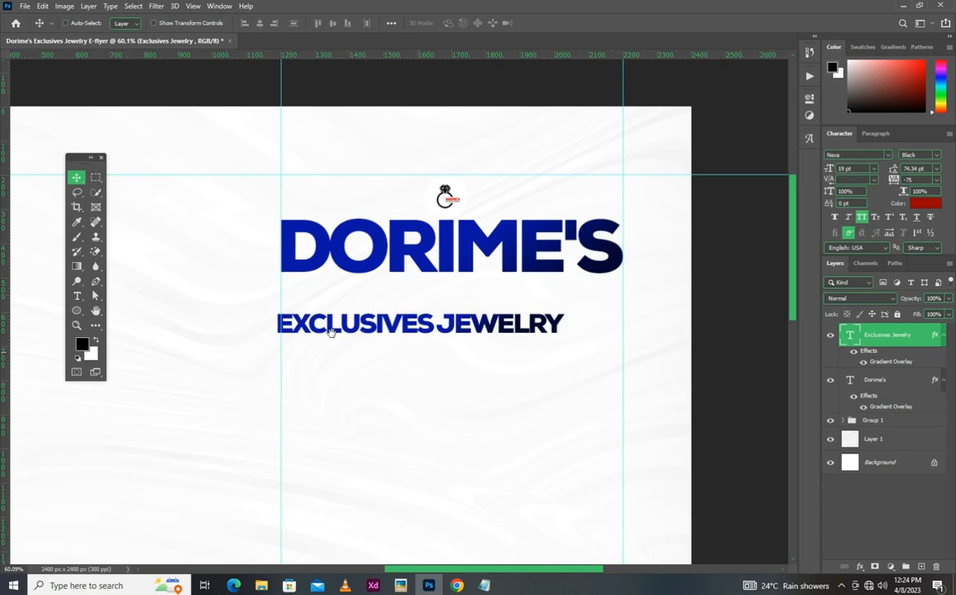
scroll(331, 332, up, 5)
drag(302, 361, 313, 296)
- Scale the Exclusives Jewelry line proportionally to about 119% so its final Y meets the right margin guide
key(ctrl+t)
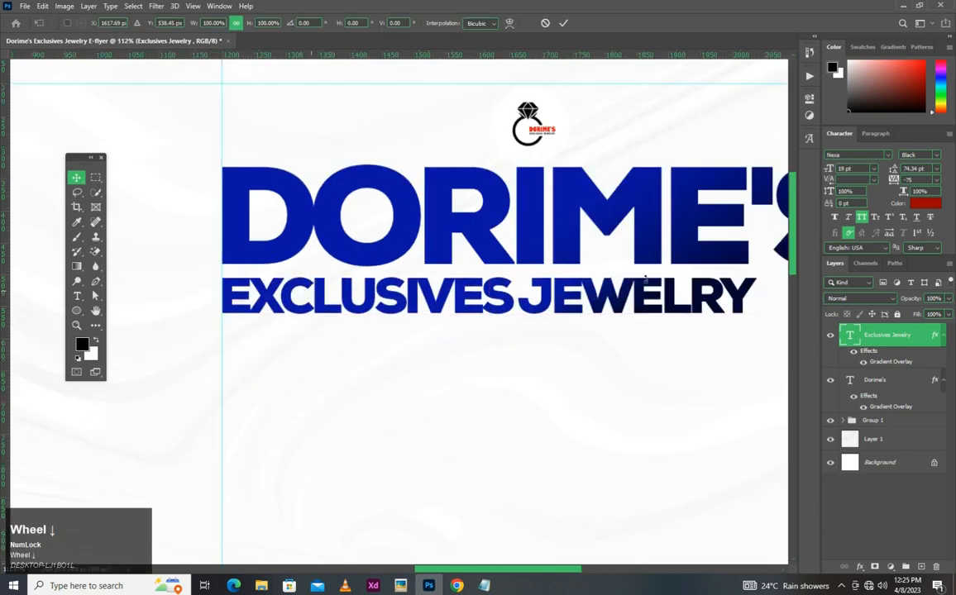
scroll(248, 289, down, 3)
scroll(397, 308, up, 3)
scroll(397, 308, up, 3)
drag(395, 278, 576, 271)
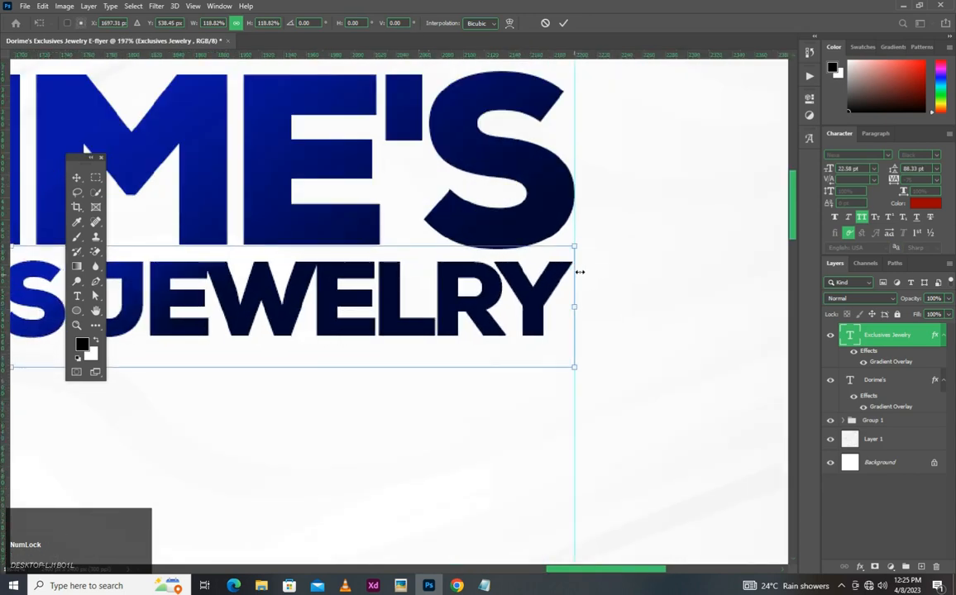
scroll(576, 271, up, 3)
drag(567, 345, 576, 343)
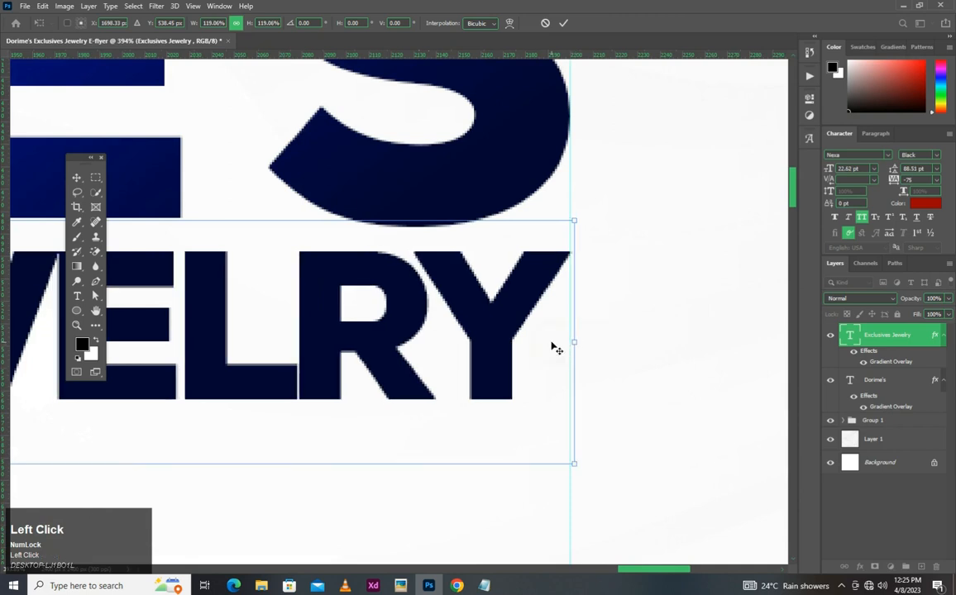
scroll(533, 346, down, 5)
key(Return)
- Set the angle of the Exclusives Jewelry layer's Gradient Overlay to -38° and accept the layer style
scroll(517, 341, down, 3)
scroll(488, 322, up, 3)
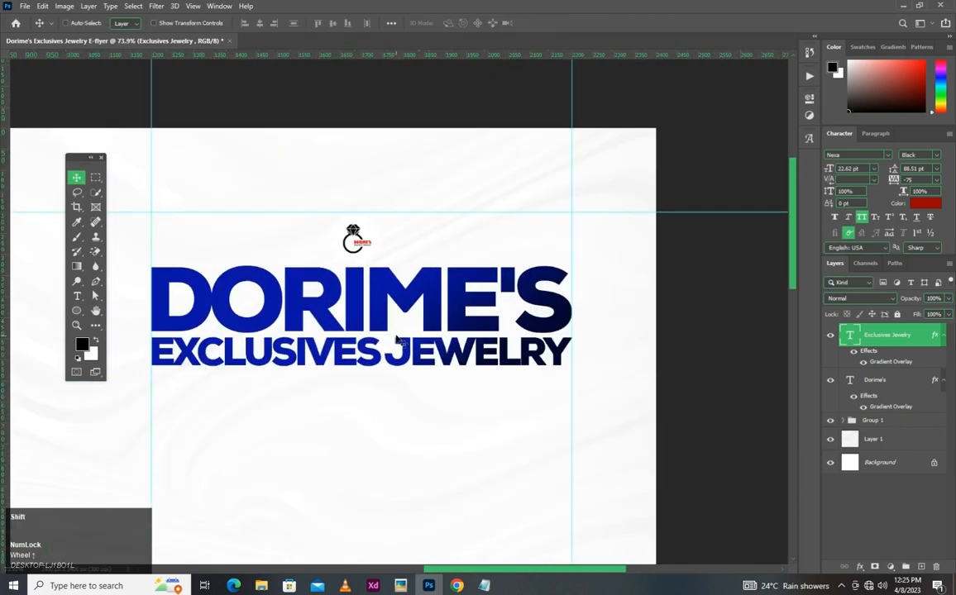
scroll(441, 322, down, 3)
scroll(442, 314, up, 3)
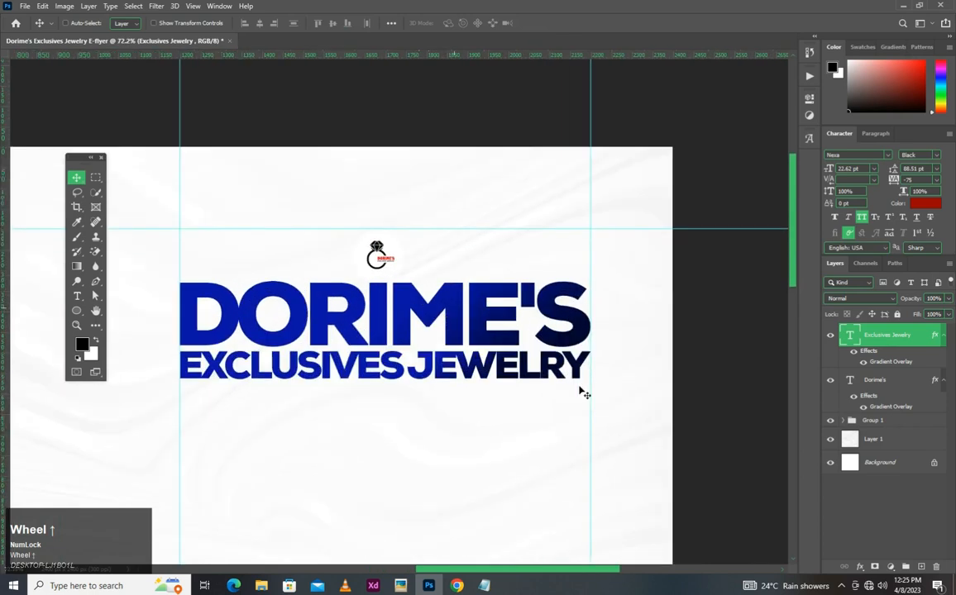
click(883, 363)
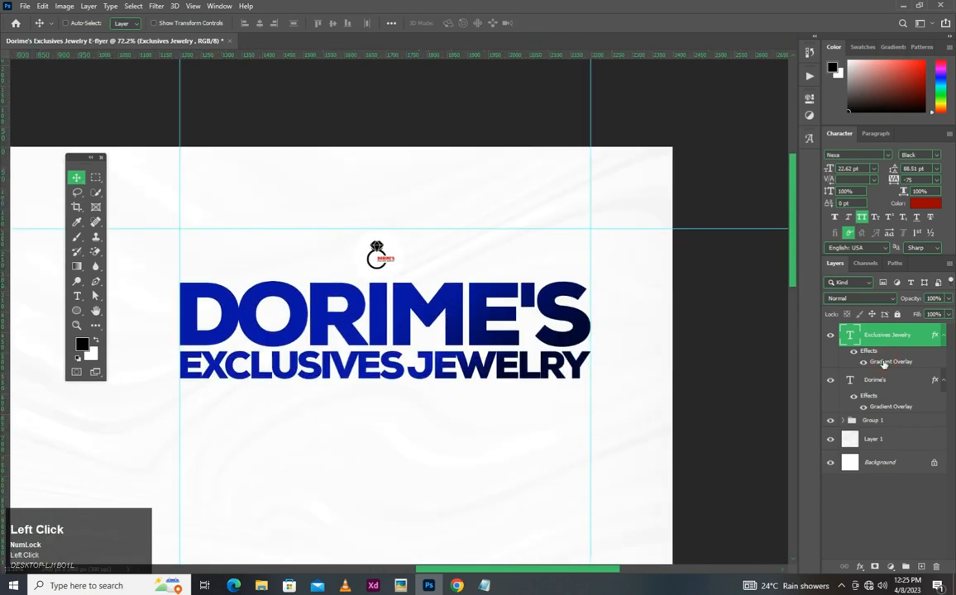
double_click(865, 361)
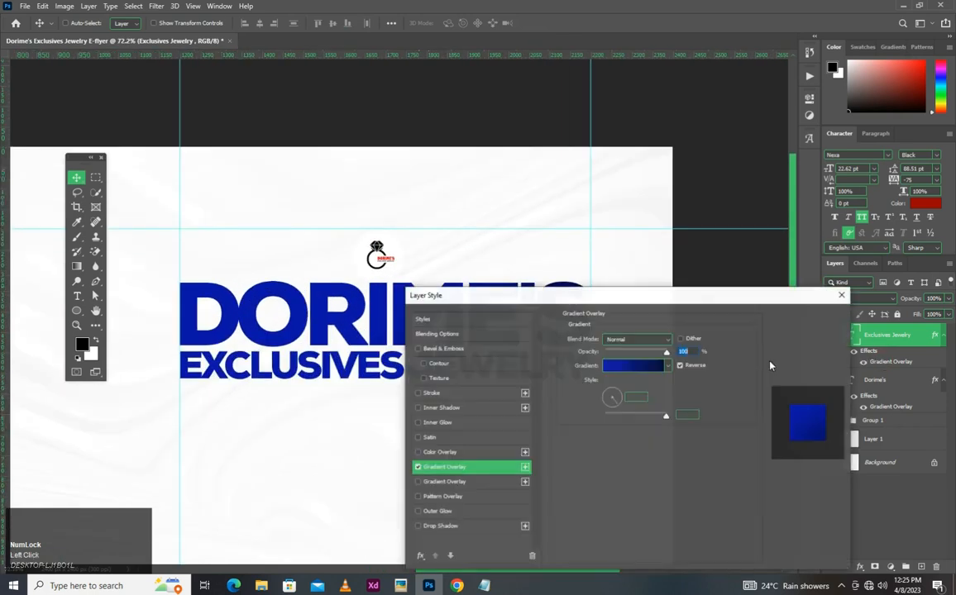
drag(616, 403, 618, 405)
drag(347, 290, 263, 191)
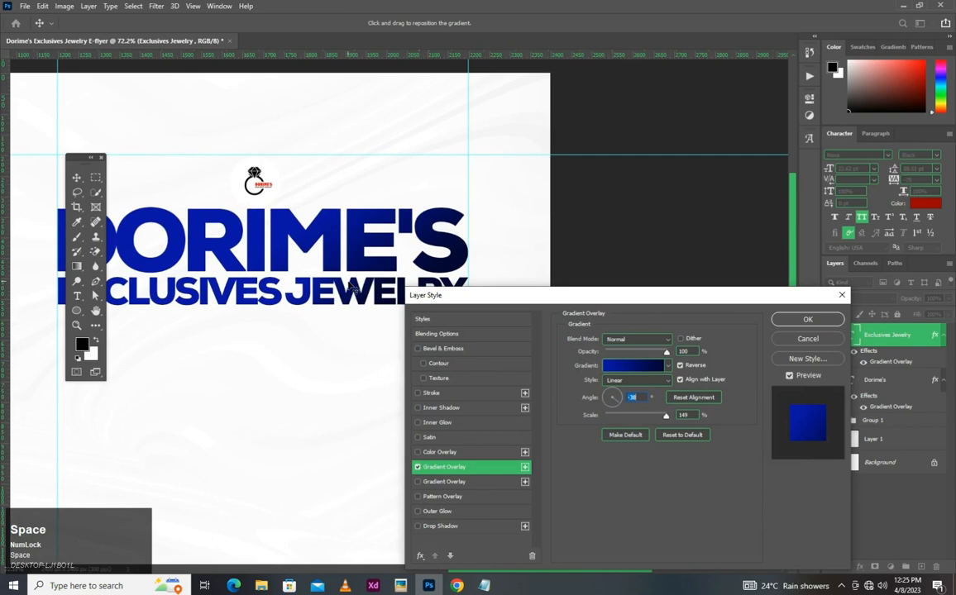
click(807, 319)
- Examine the two-line heading and the logo, both against the whole flyer and up close
scroll(405, 282, down, 2)
scroll(405, 282, down, 5)
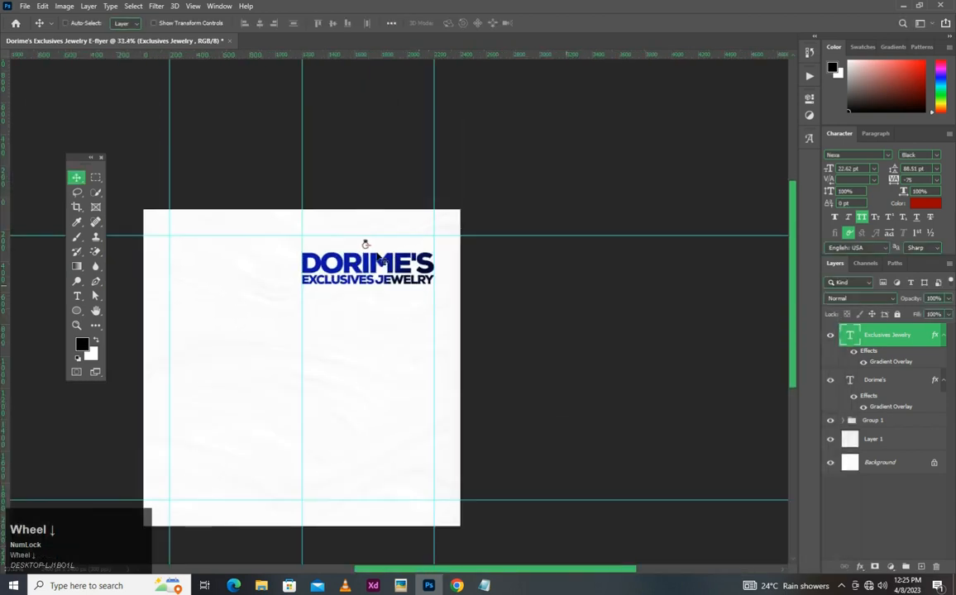
scroll(380, 246, up, 3)
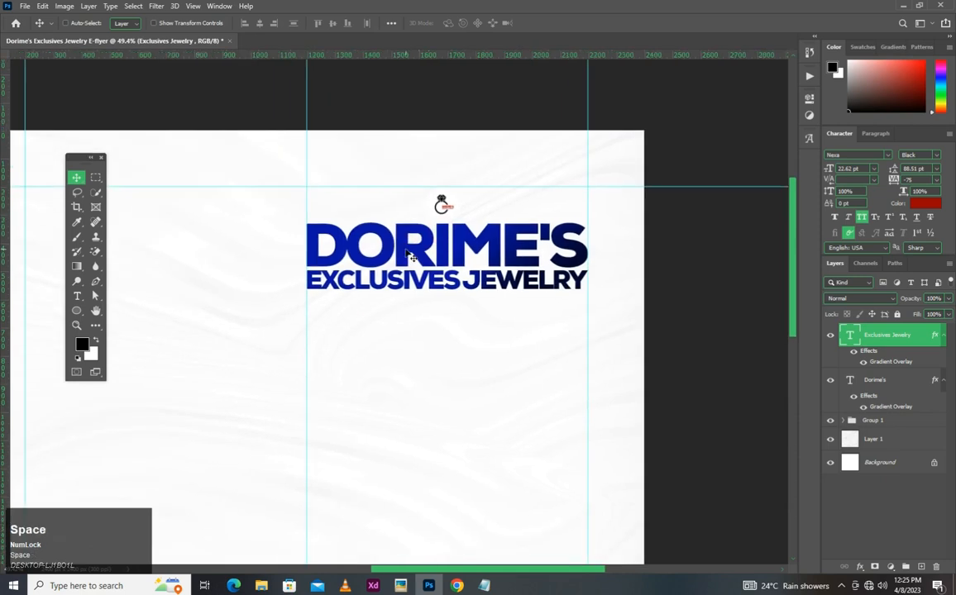
scroll(442, 211, up, 1)
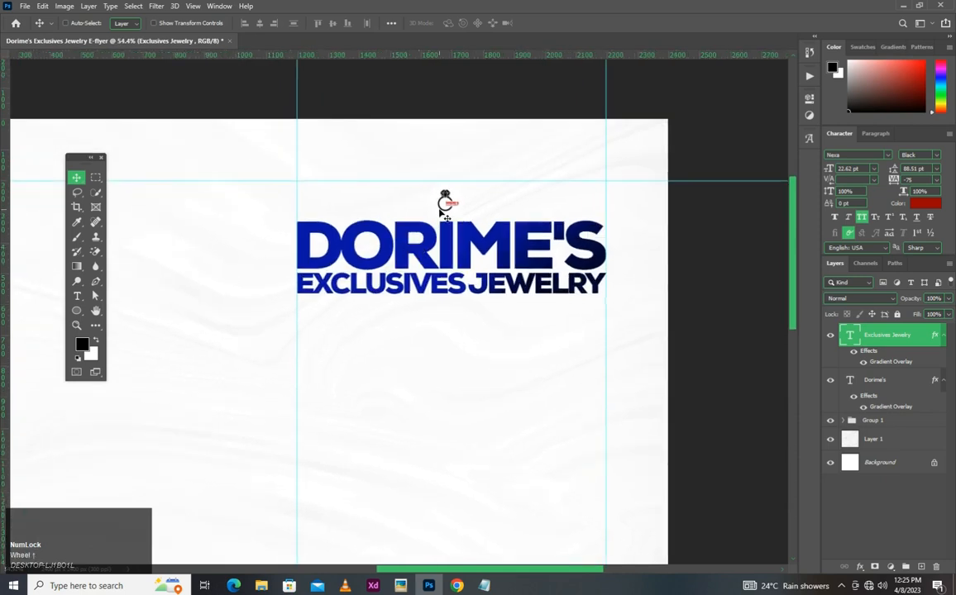
scroll(440, 209, down, 2)
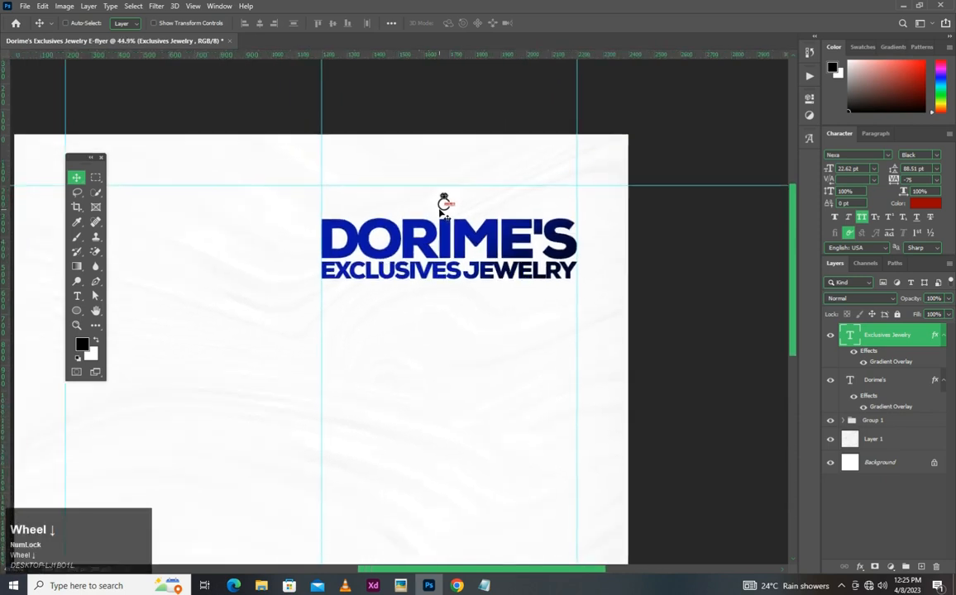
scroll(451, 203, up, 2)
scroll(454, 203, up, 3)
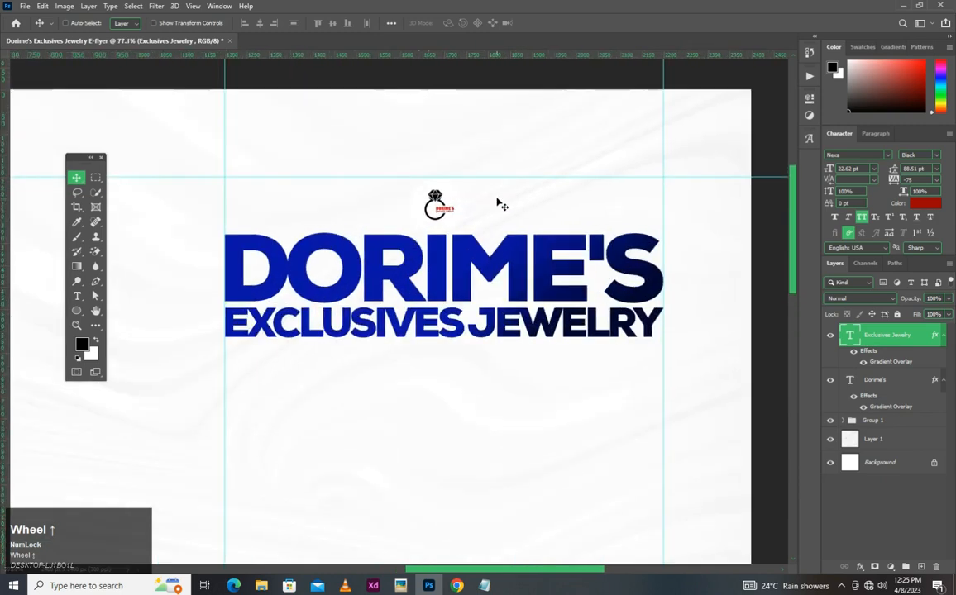
scroll(442, 209, down, 3)
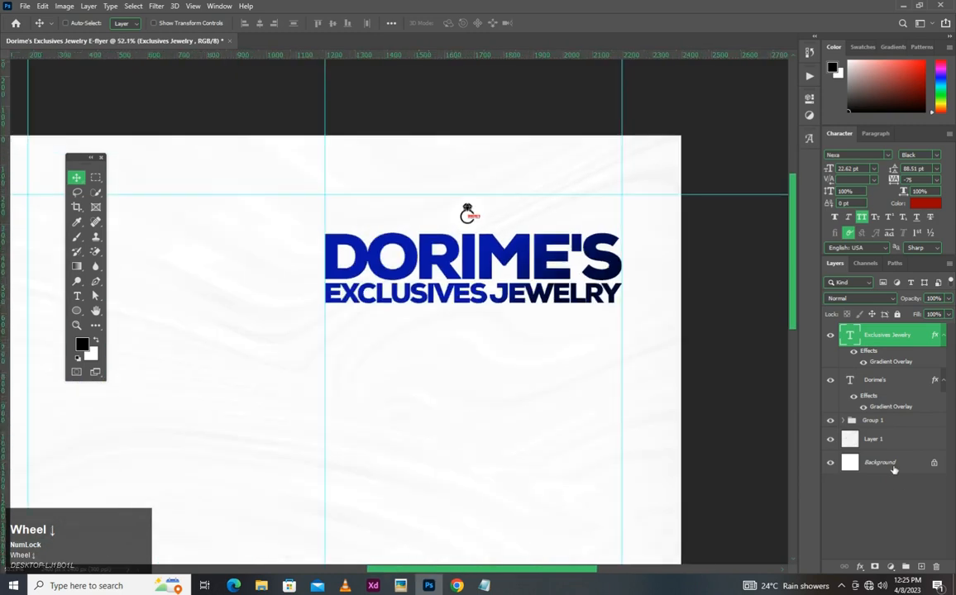
- Add a Solid Color fill layer directly above the Background layer, using a very light neutral grey
click(891, 447)
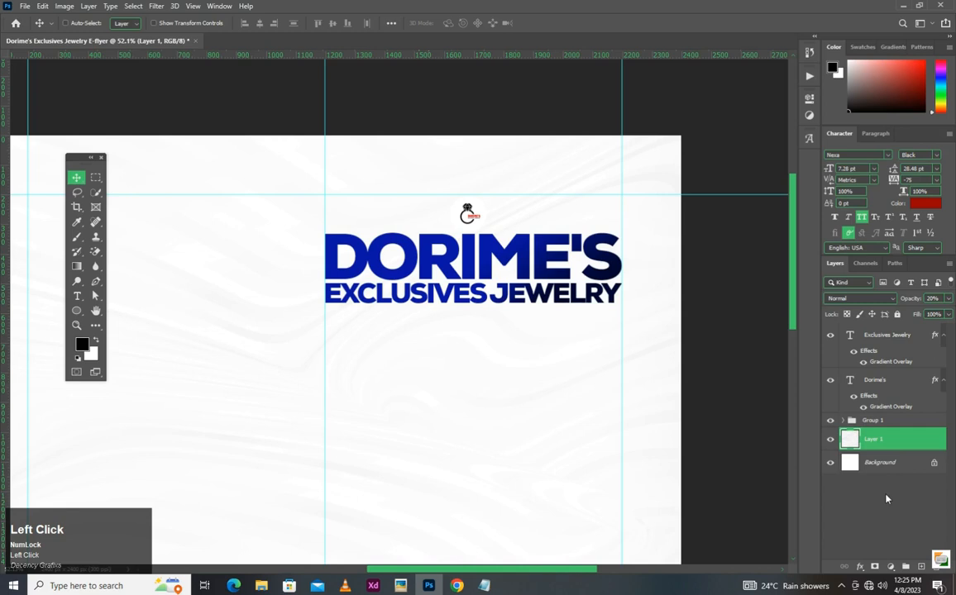
click(884, 463)
click(889, 568)
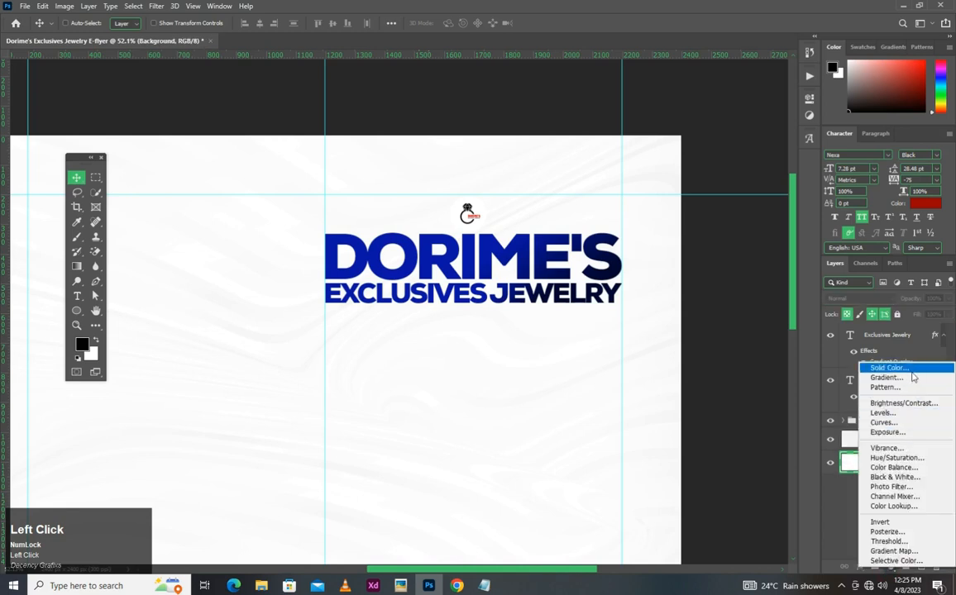
click(887, 373)
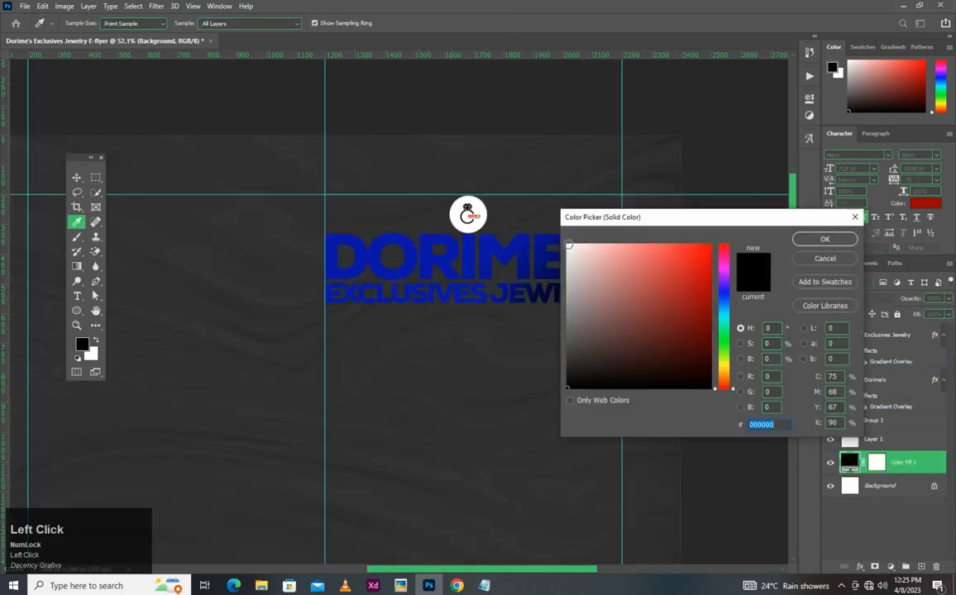
drag(512, 221, 501, 228)
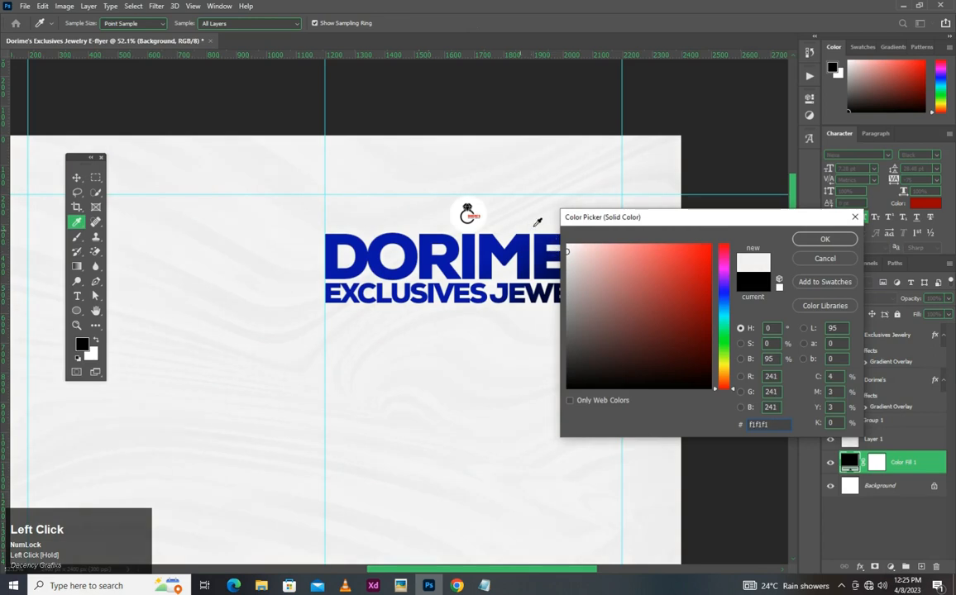
mouse_move(570, 252)
mouse_down()
mouse_move(567, 236)
mouse_move(559, 251)
mouse_up()
click(824, 239)
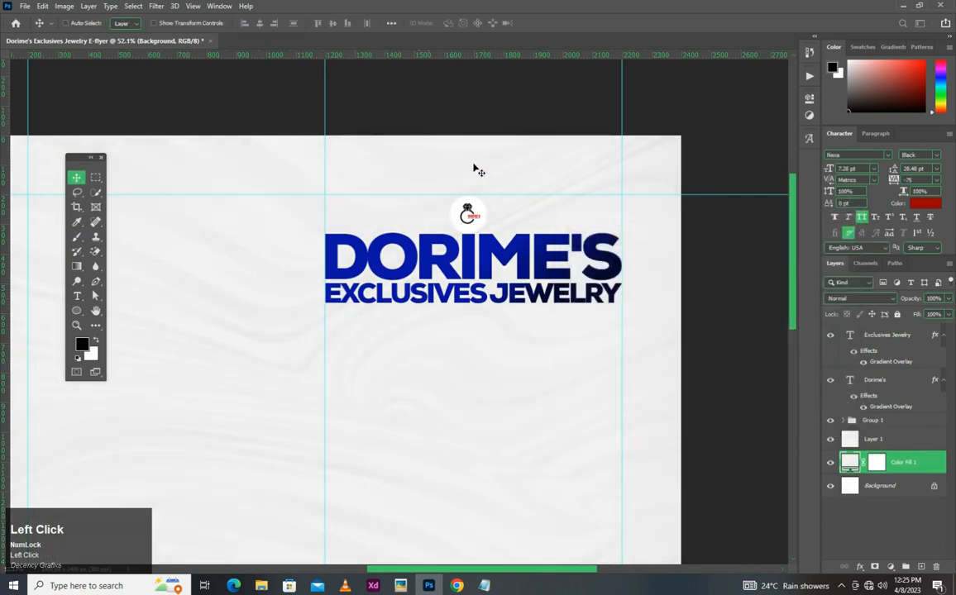
- Select the Exclusives Jewelry and Dorime's text layers together
scroll(478, 169, up, 5)
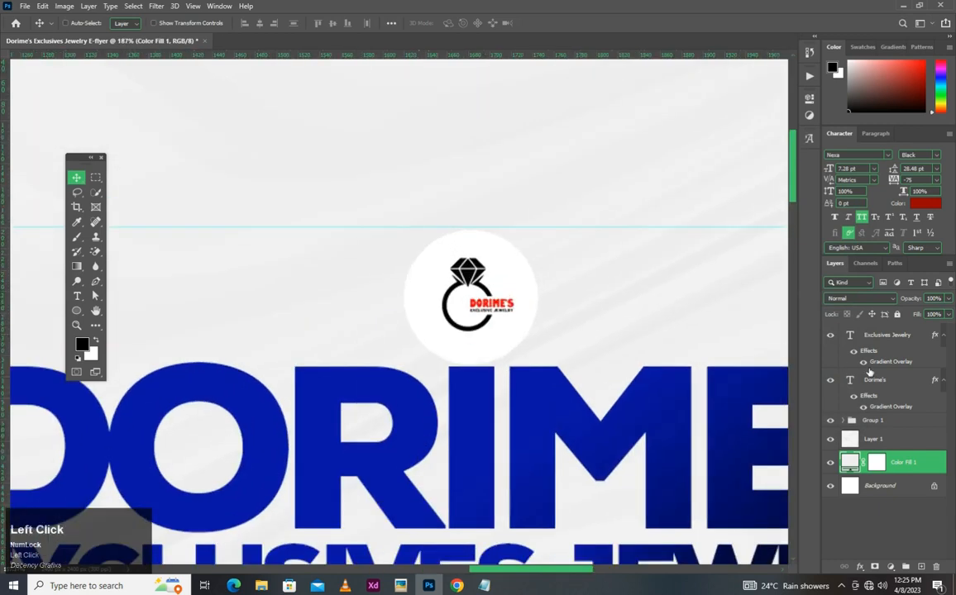
click(868, 336)
ctrl+click(850, 380)
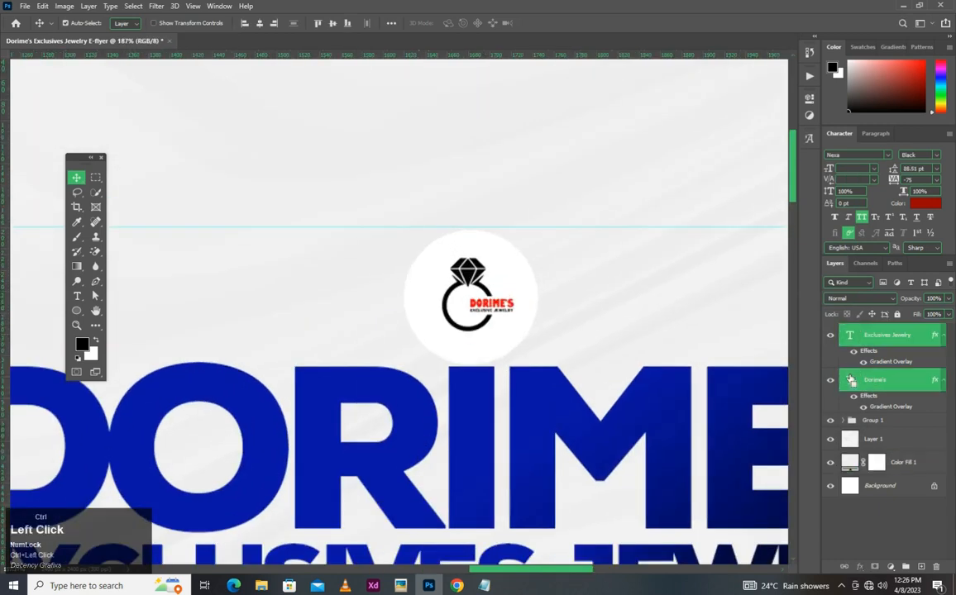
scroll(582, 318, down, 2)
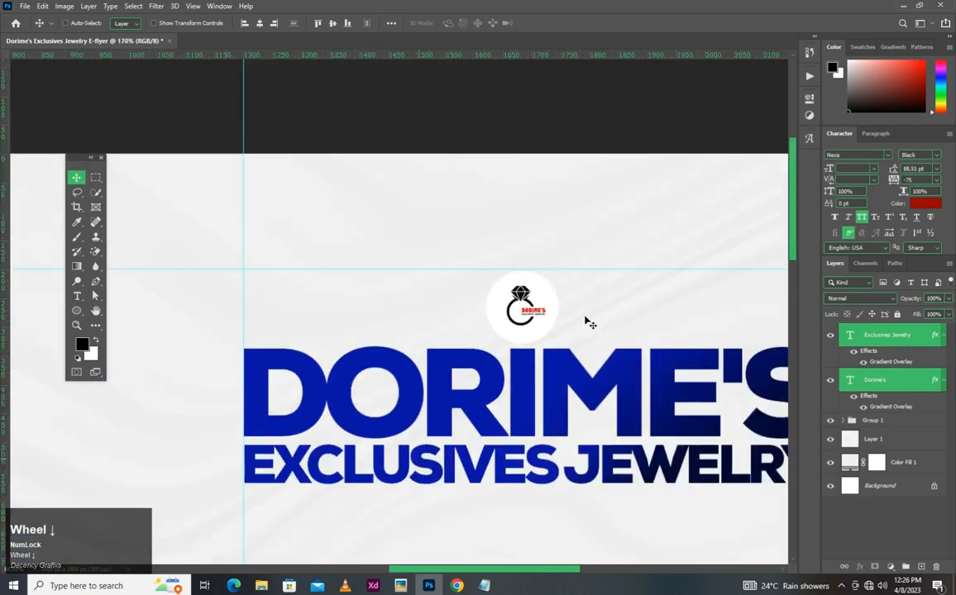
scroll(578, 317, down, 4)
key(space)
drag(559, 312, 410, 134)
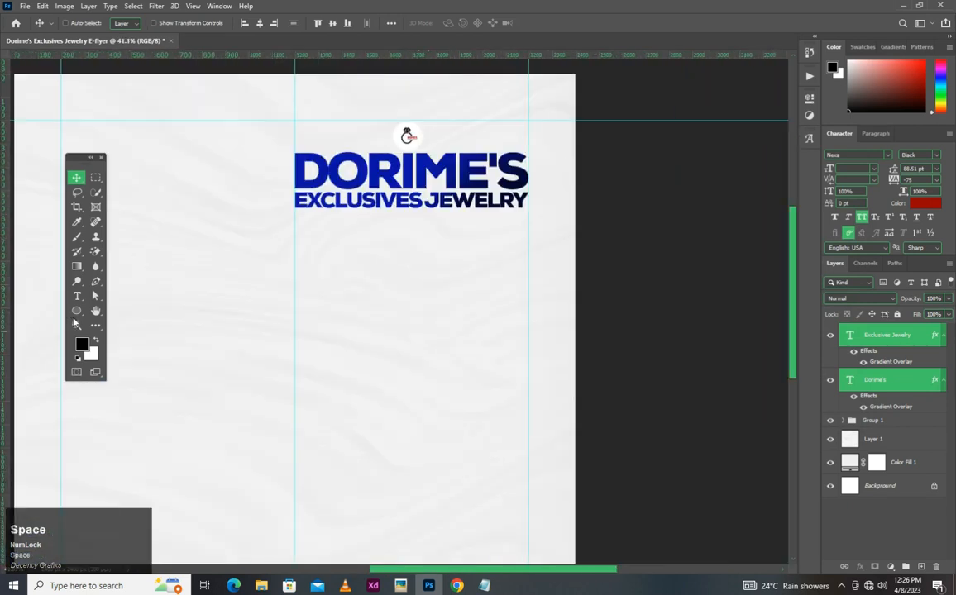
- Draw a 1000 × 1000 px rectangle below the heading, spanning the heading's two guides, and move it down to Y 627 px
click(75, 311)
click(118, 316)
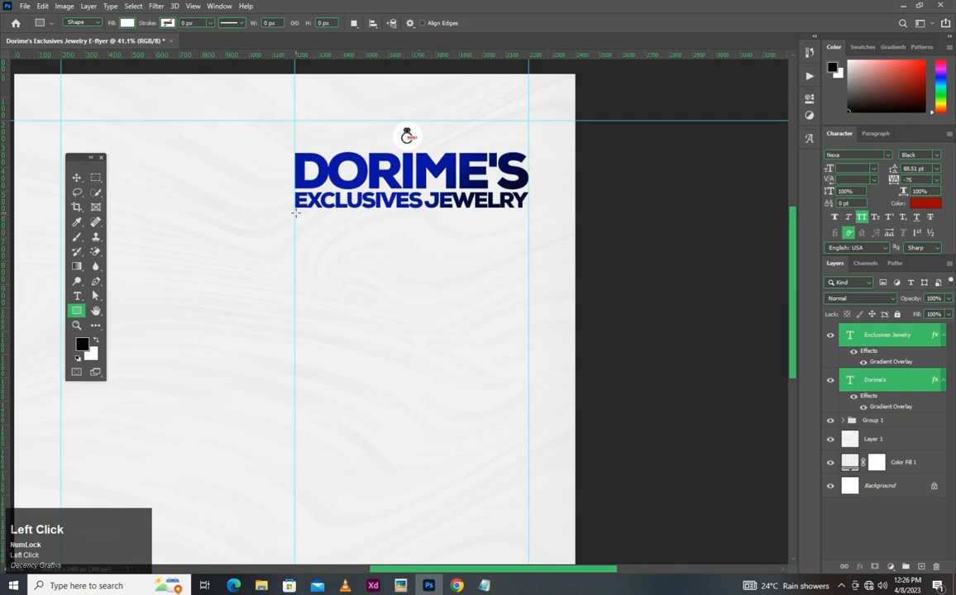
drag(295, 213, 533, 448)
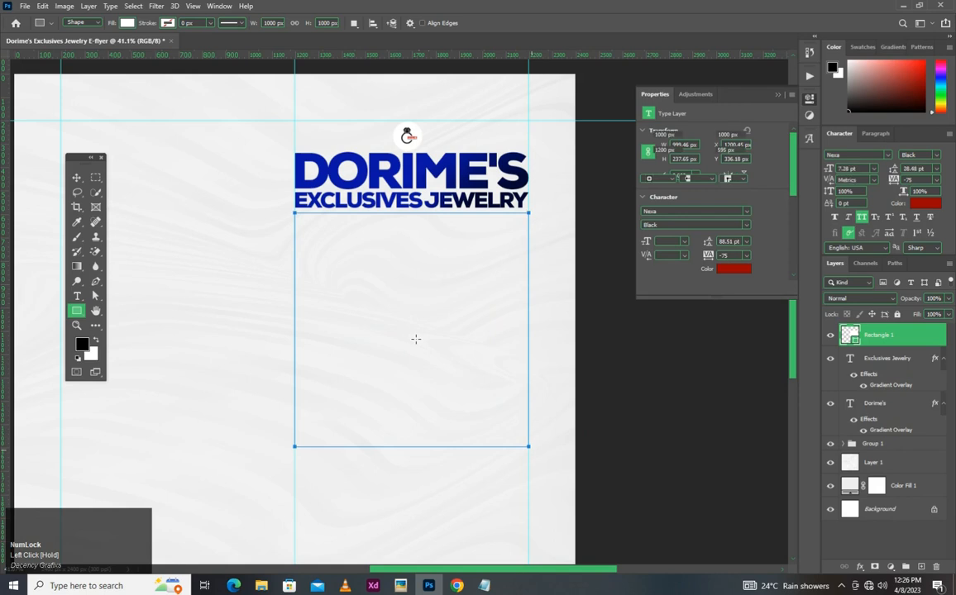
key(v)
drag(400, 272, 398, 277)
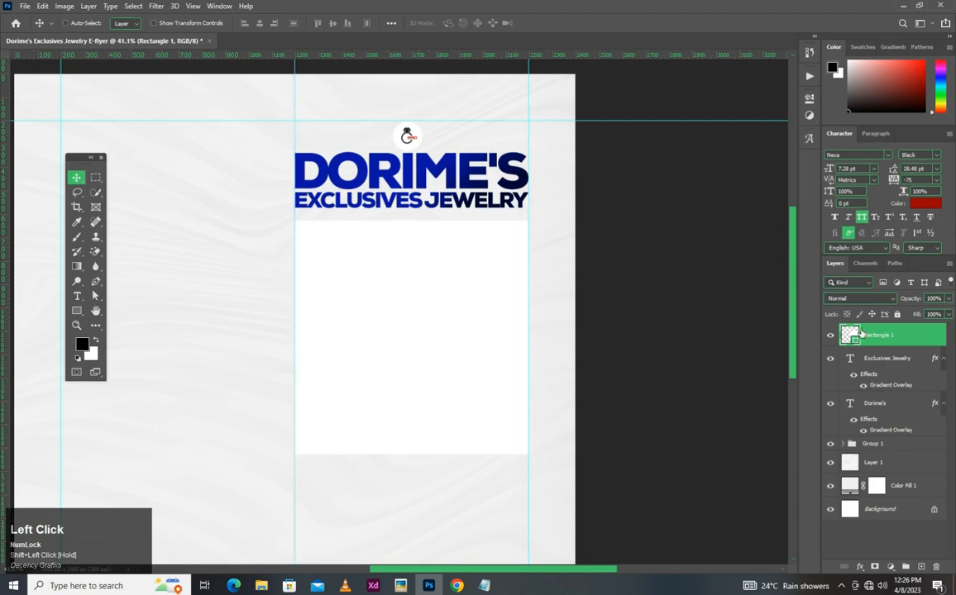
- Fill the large square with the linear dark-navy-to-blue gradient preset
click(809, 97)
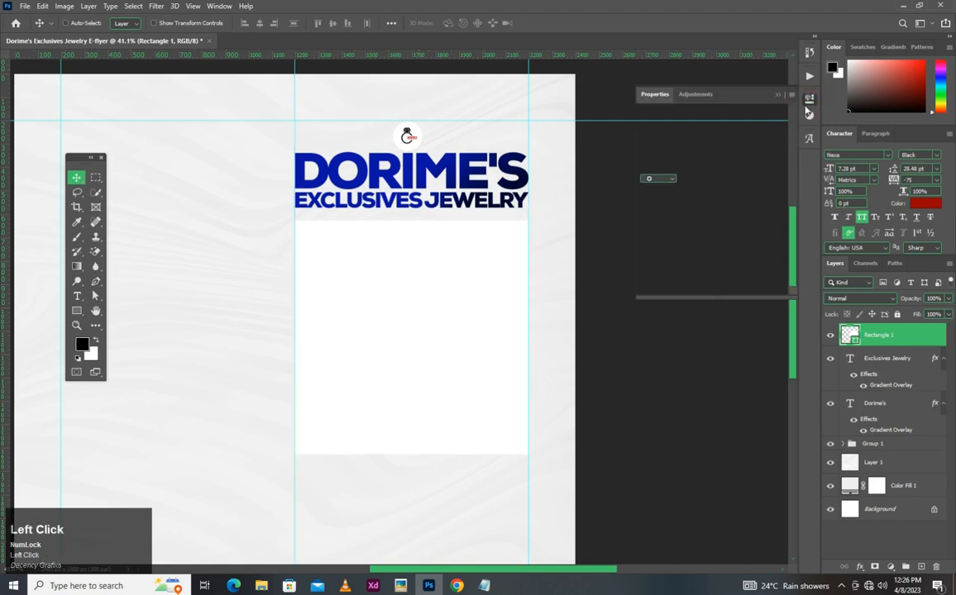
click(648, 166)
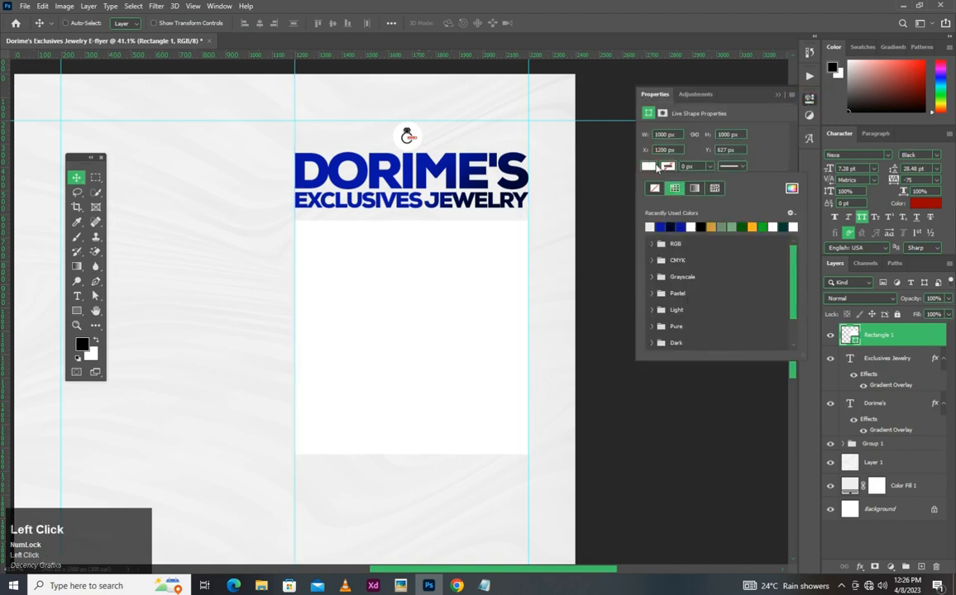
click(695, 189)
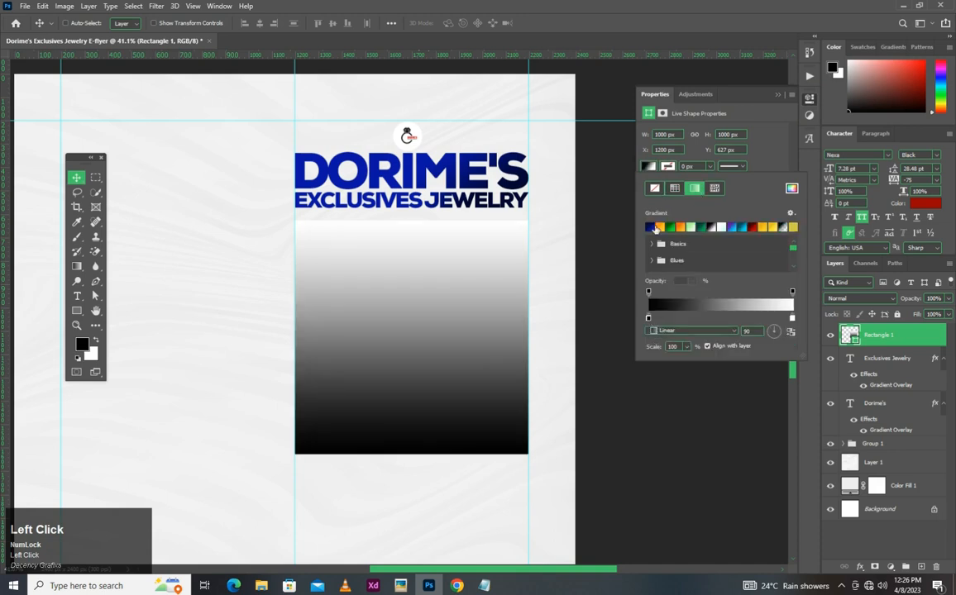
click(649, 228)
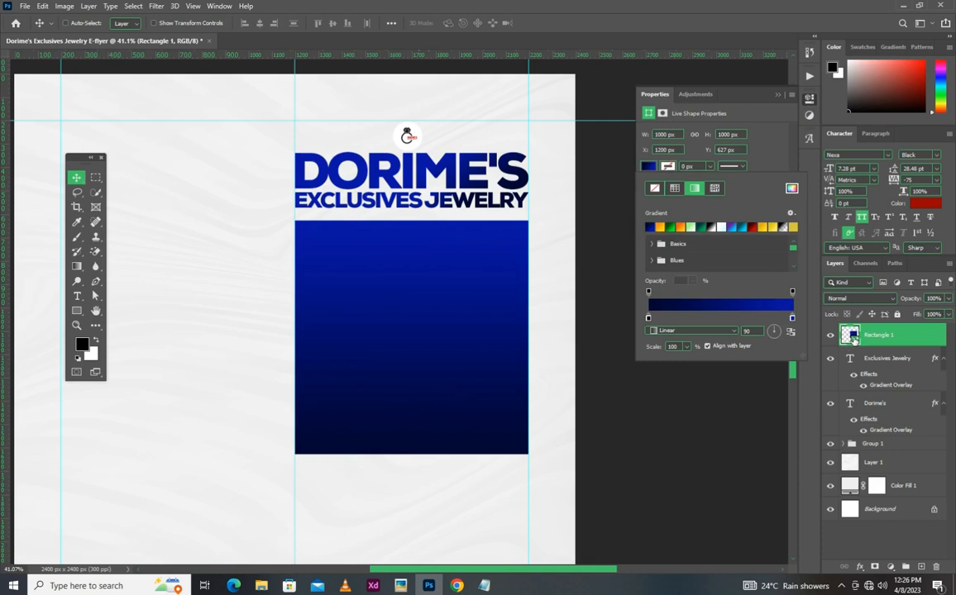
- Set the large square's gradient angle to -53°, reverse the gradient and accept the Gradient Fill settings
double_click(855, 337)
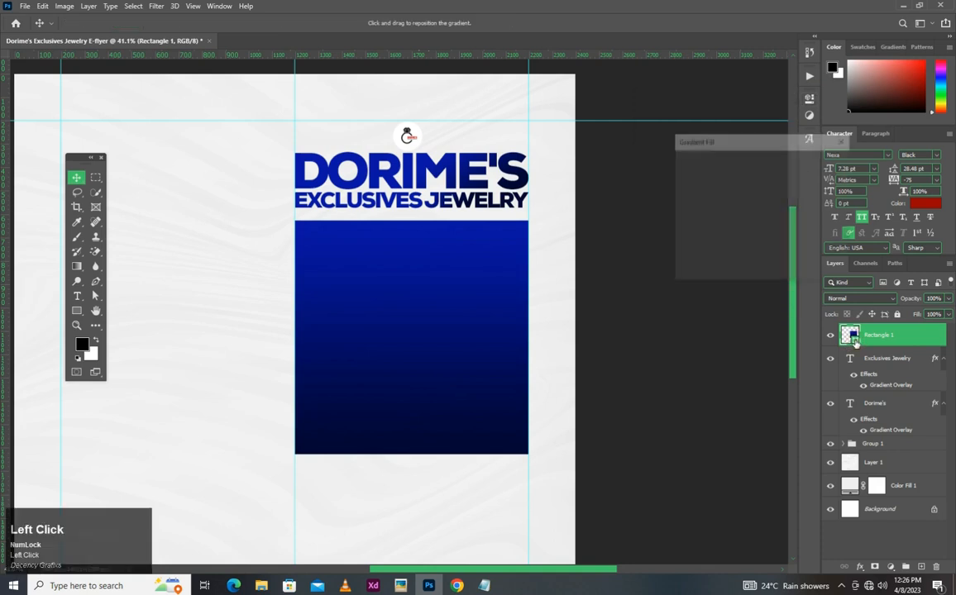
drag(760, 201, 718, 205)
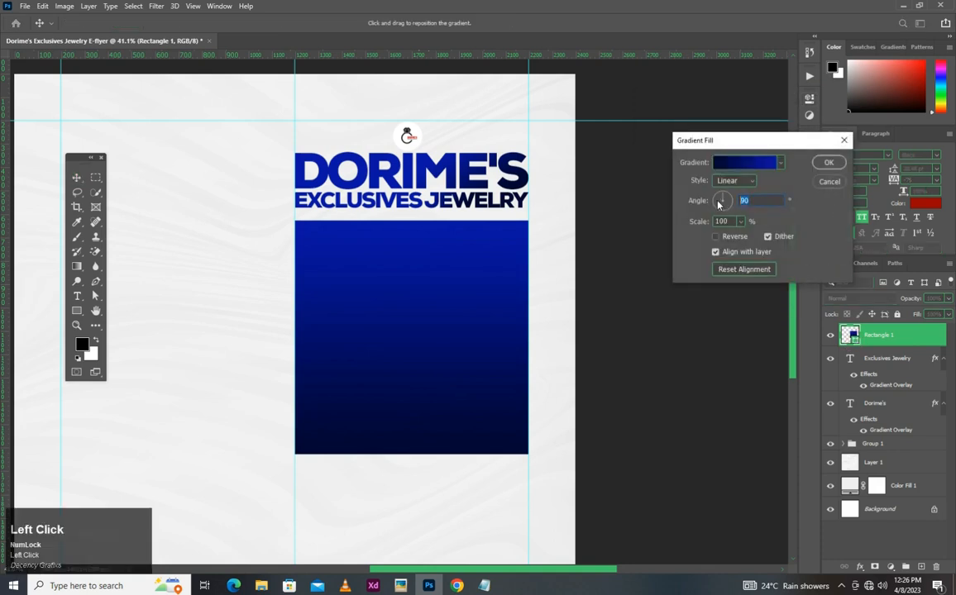
text(-53)
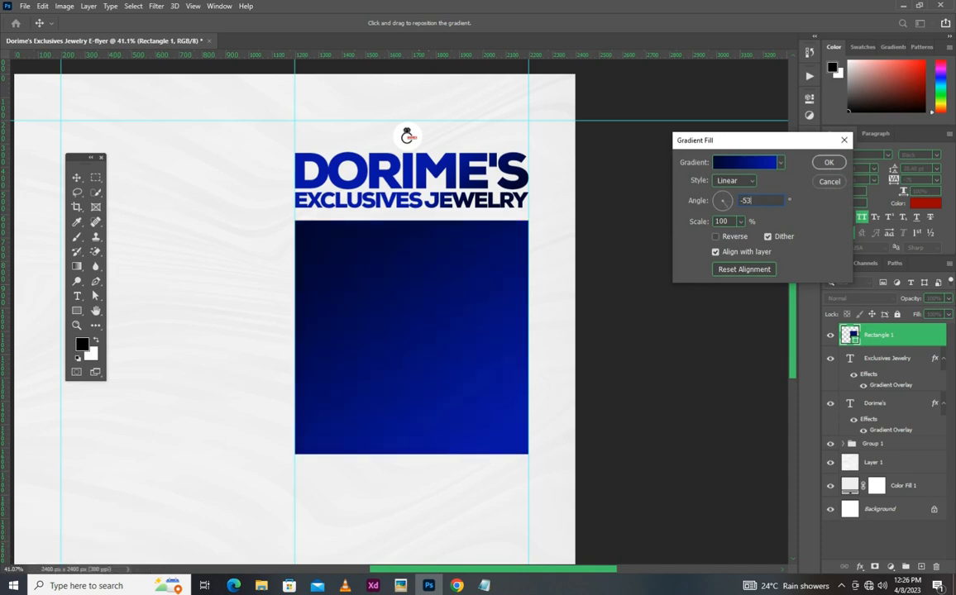
click(731, 236)
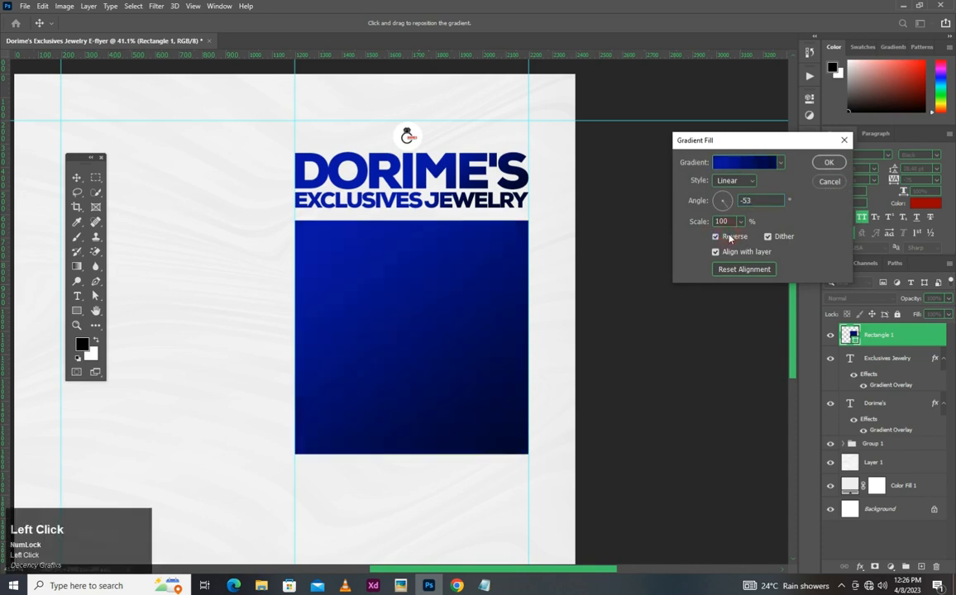
click(828, 162)
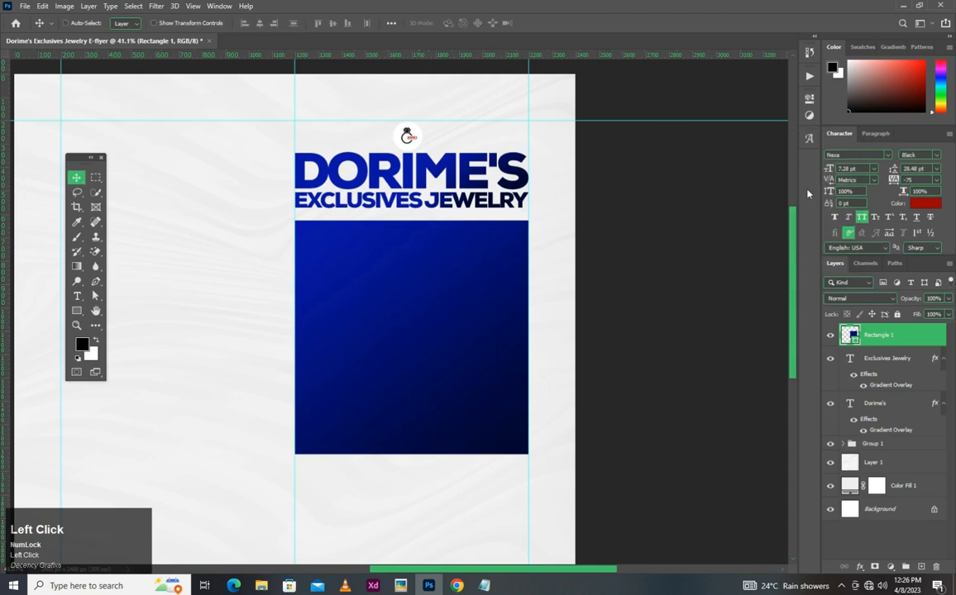
- Draw a smaller square about 399 px wide, overlapping the large square's upper-left corner
click(76, 310)
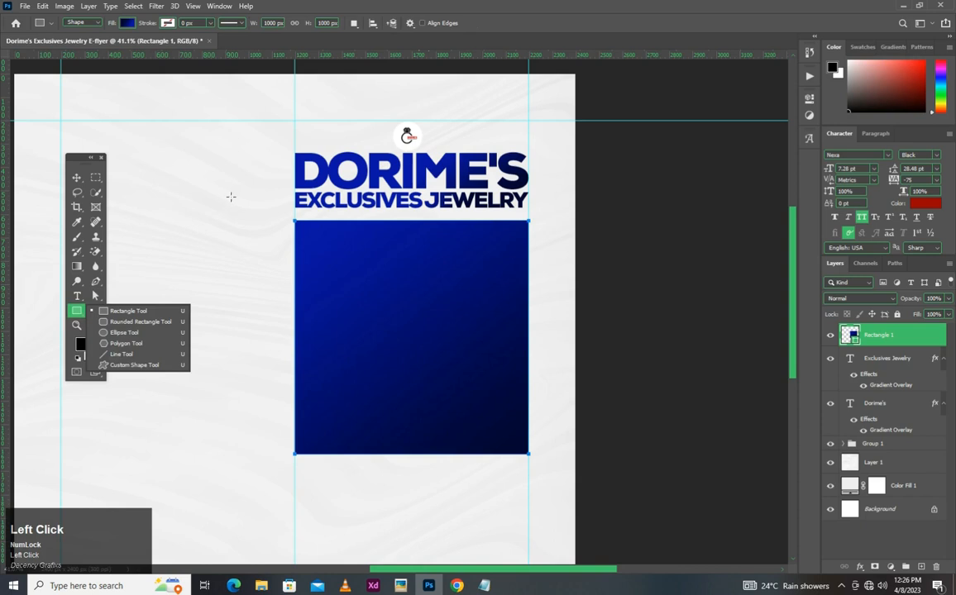
drag(215, 178, 313, 271)
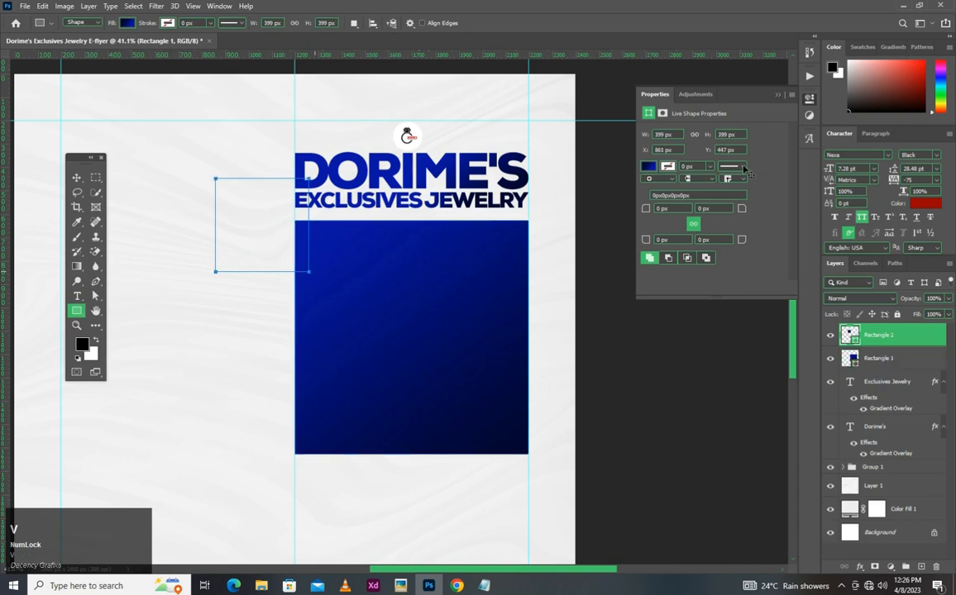
key(v)
- Give the small square a solid white (ffffff) stroke 10 px wide
click(648, 166)
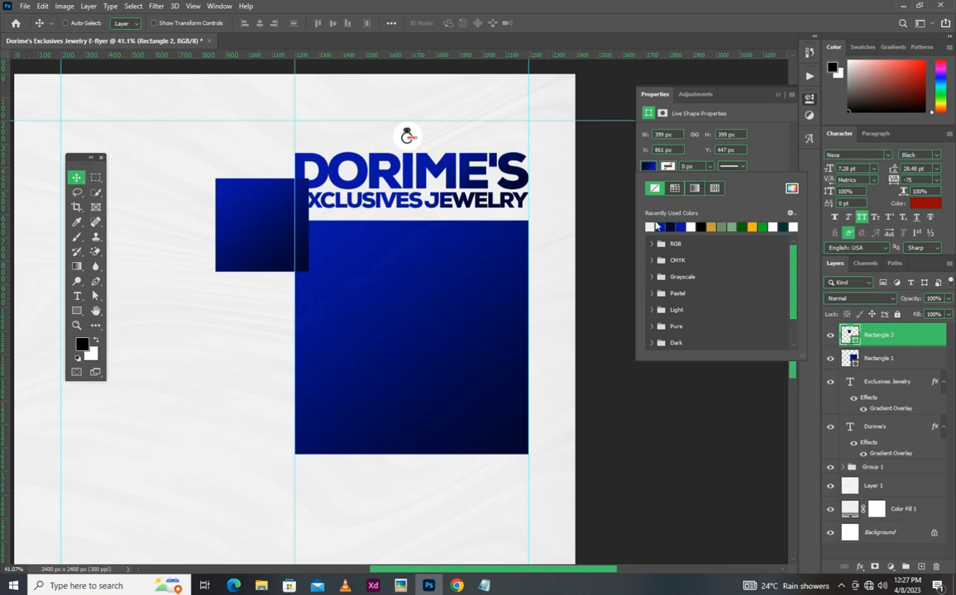
click(675, 188)
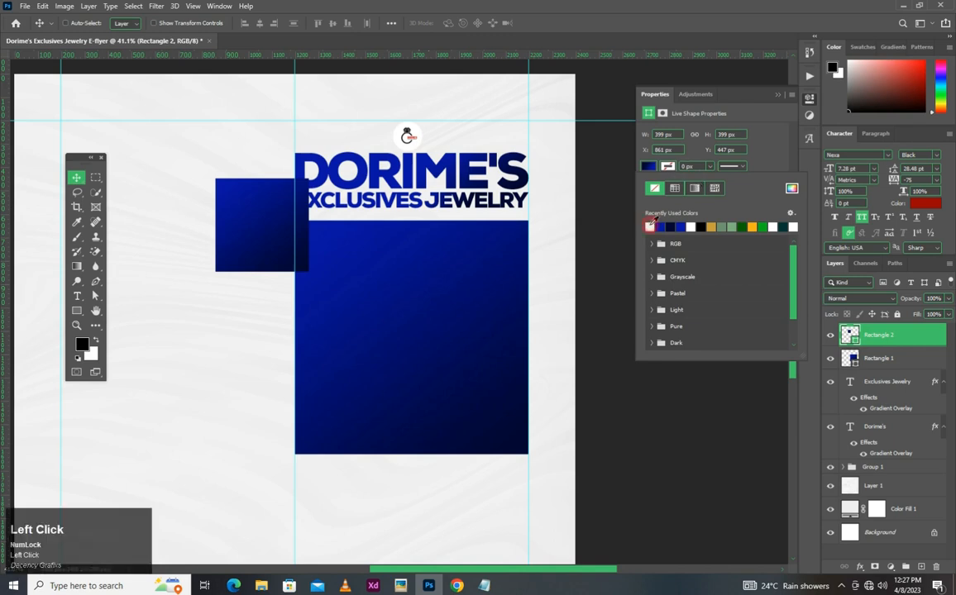
click(791, 189)
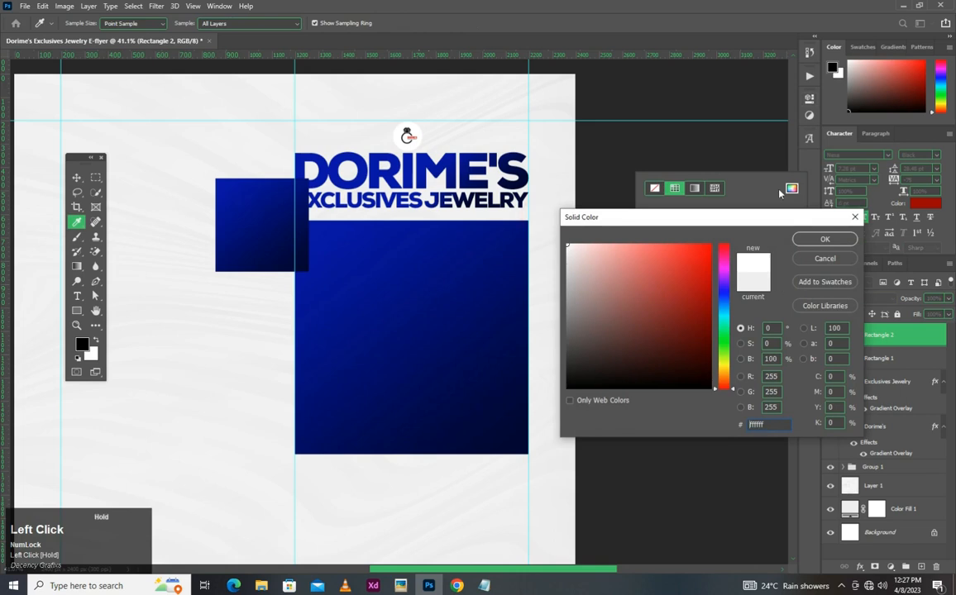
click(800, 234)
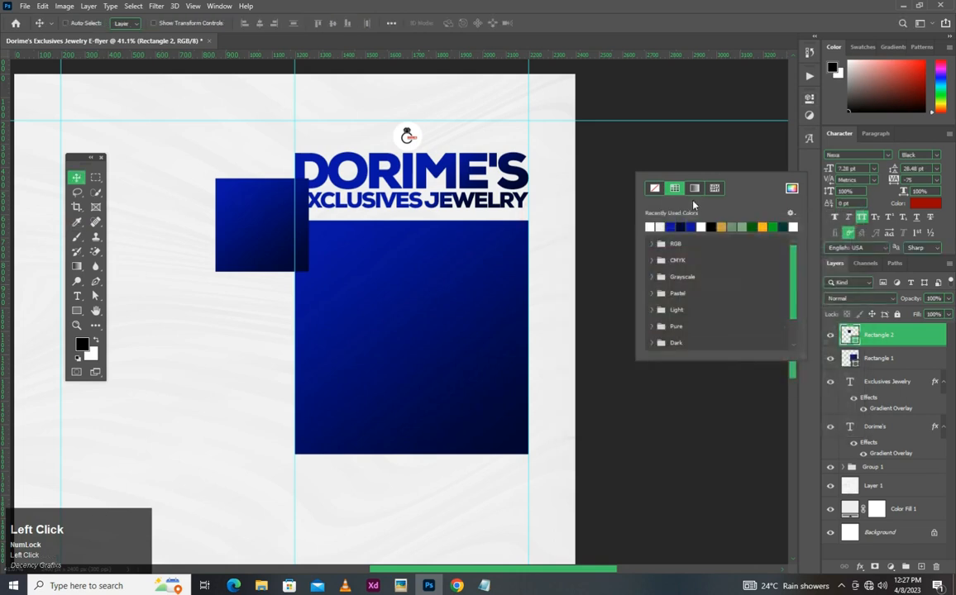
click(731, 93)
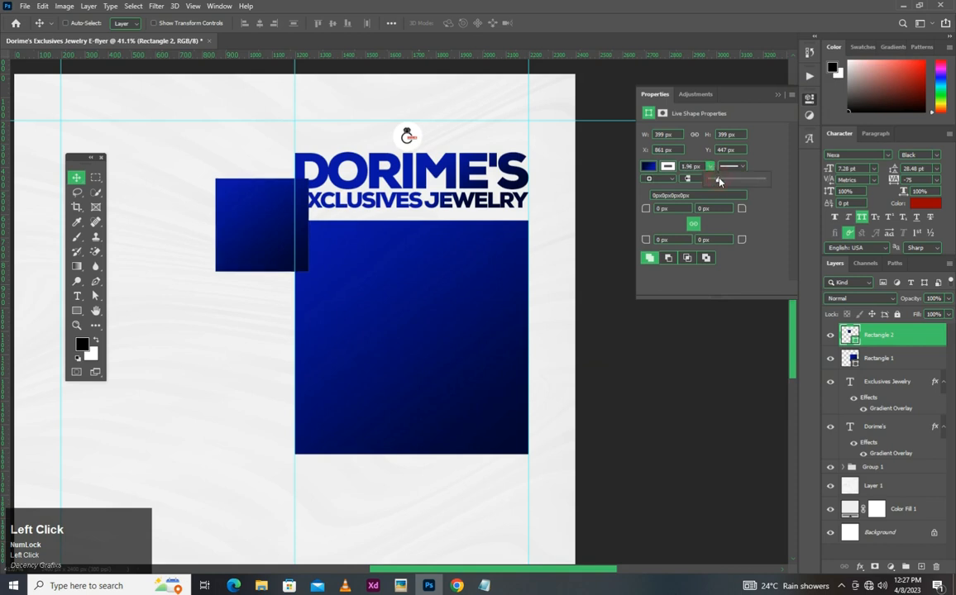
drag(703, 166, 632, 163)
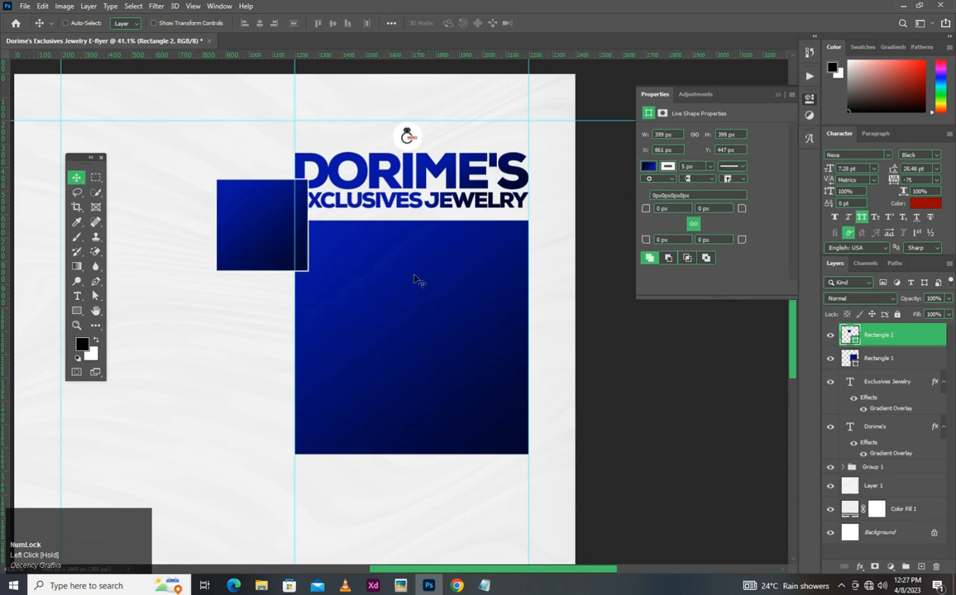
key(v)
click(697, 167)
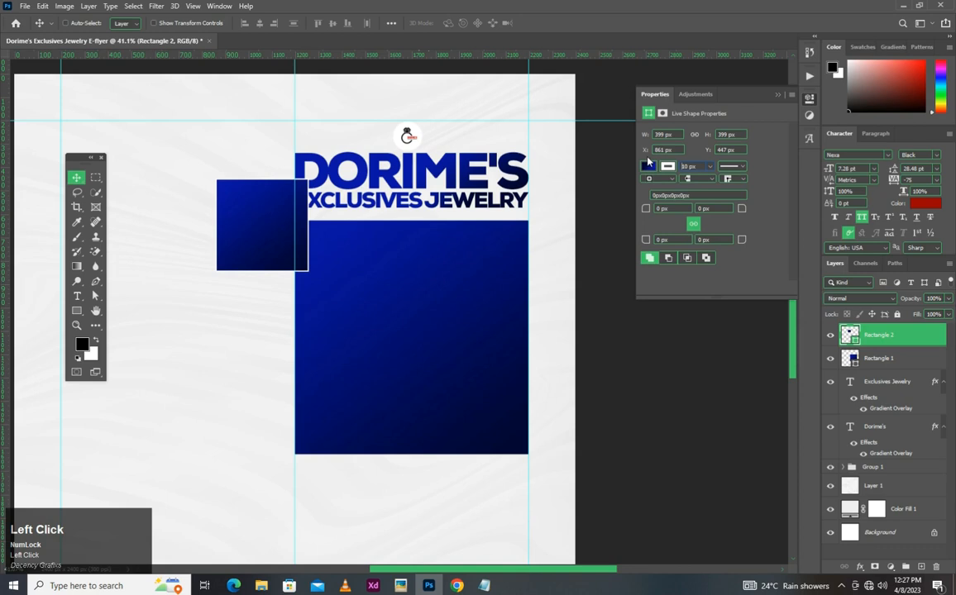
- Move the small outlined square inside the large square's upper-left corner and place a duplicate beside it, leaving a narrow gap
scroll(305, 247, up, 2)
key(space)
drag(243, 207, 421, 277)
key(ctrl)
key(ctrl+j)
scroll(482, 279, down, 3)
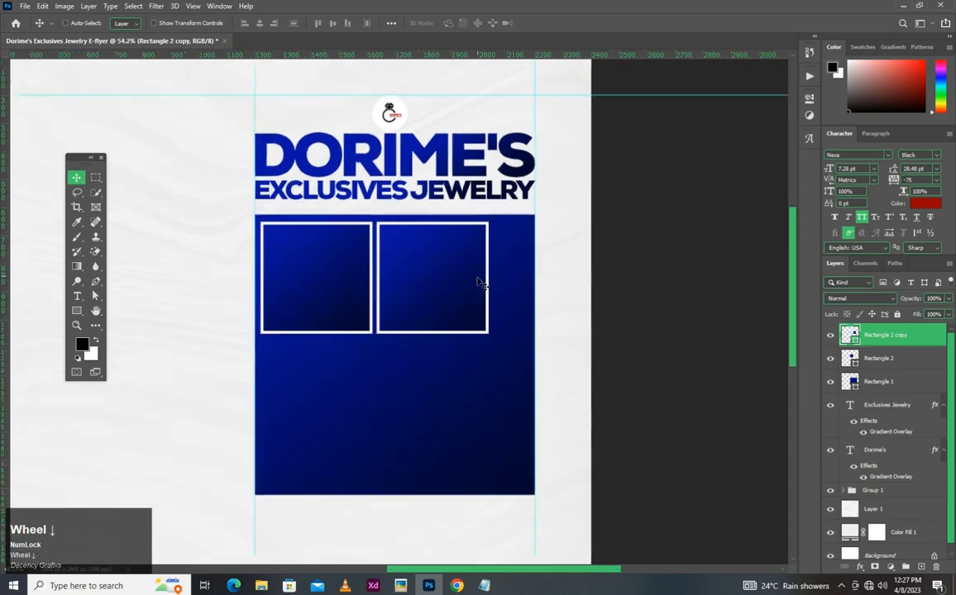
- Scale both outlined squares together to about 113% and centre the pair horizontally near the large square's top edge
scroll(499, 287, up, 1)
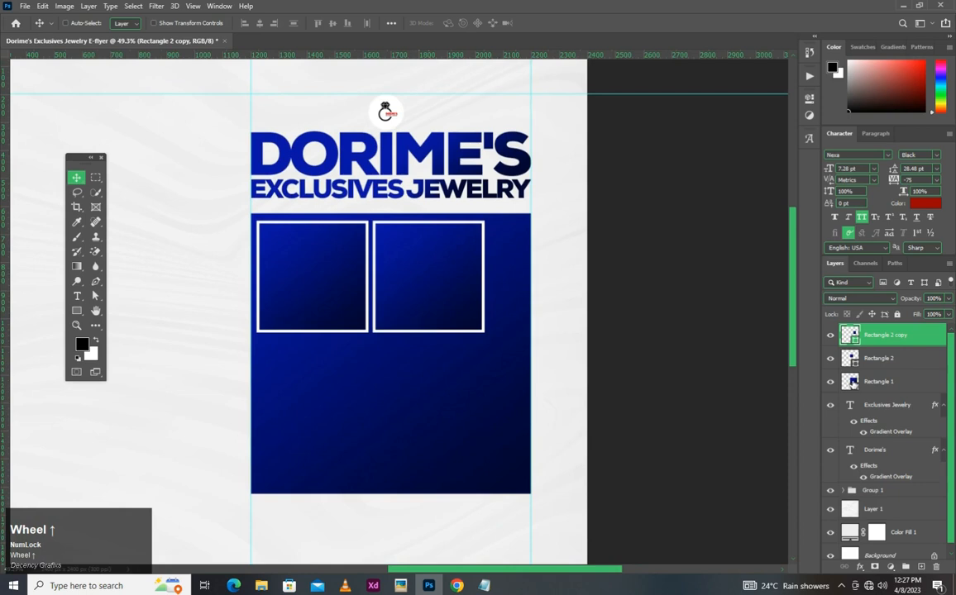
key(ctrl)
ctrl+click(875, 364)
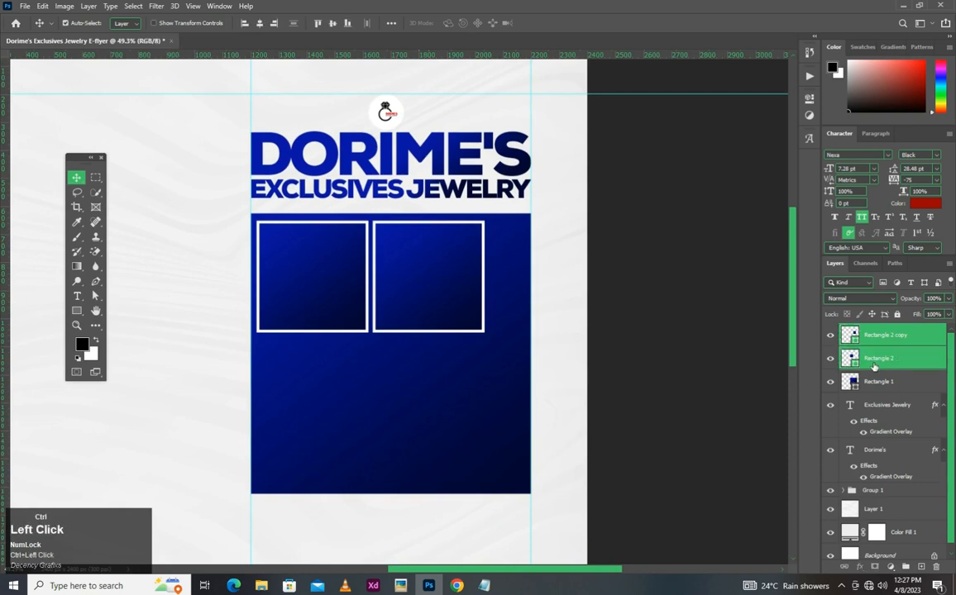
key(ctrl+t)
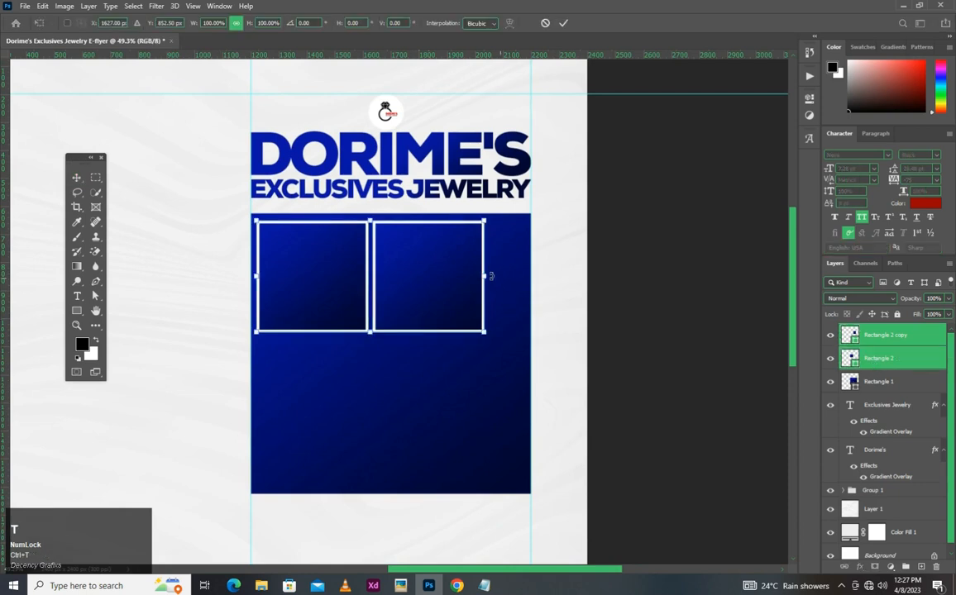
mouse_move(512, 283)
mouse_down()
mouse_move(514, 275)
mouse_move(517, 283)
mouse_up()
scroll(420, 277, up, 2)
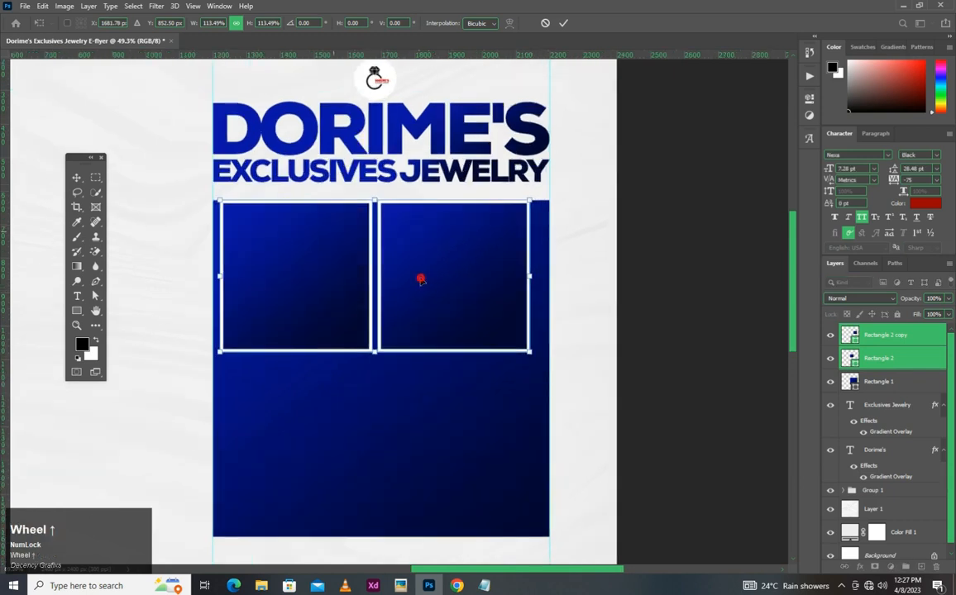
click(421, 279)
key(Return)
drag(384, 264, 387, 278)
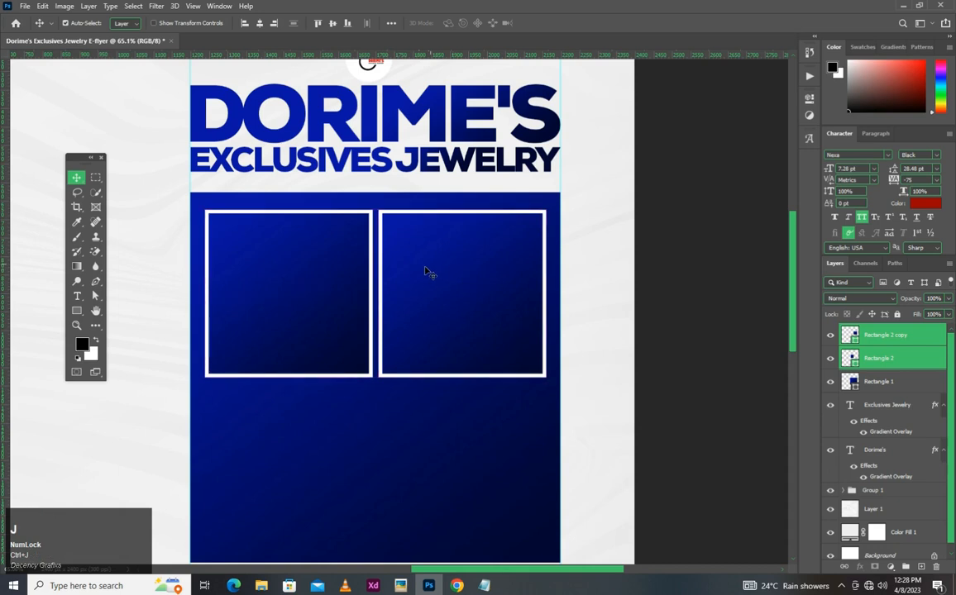
- Duplicate the pair of outlined squares and place the copies directly below to form a two-by-two grid
scroll(426, 273, down, 2)
scroll(423, 325, down, 2)
drag(449, 247, 449, 380)
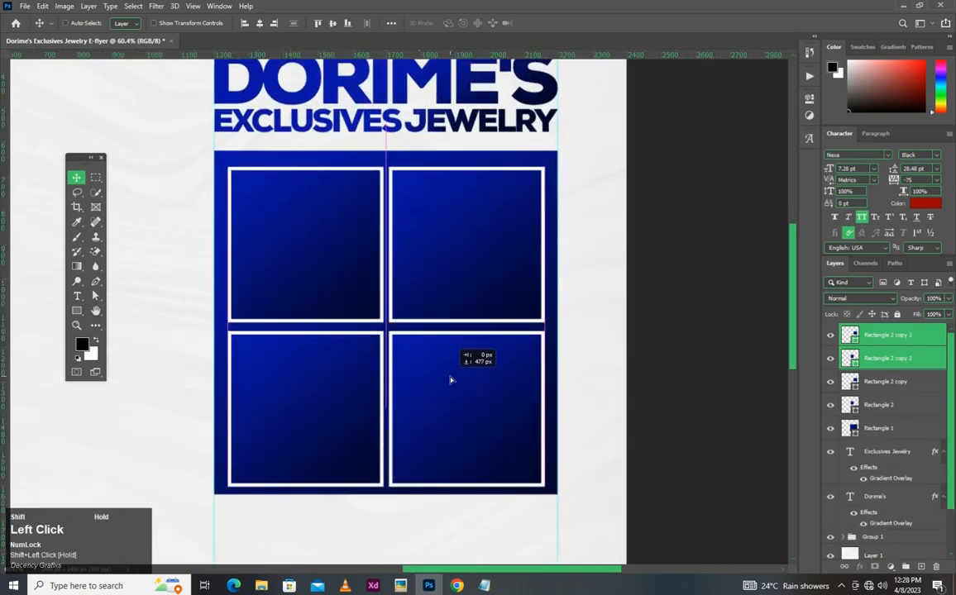
- Combine the four outlined squares into one layer group
ctrl+shift+click(878, 404)
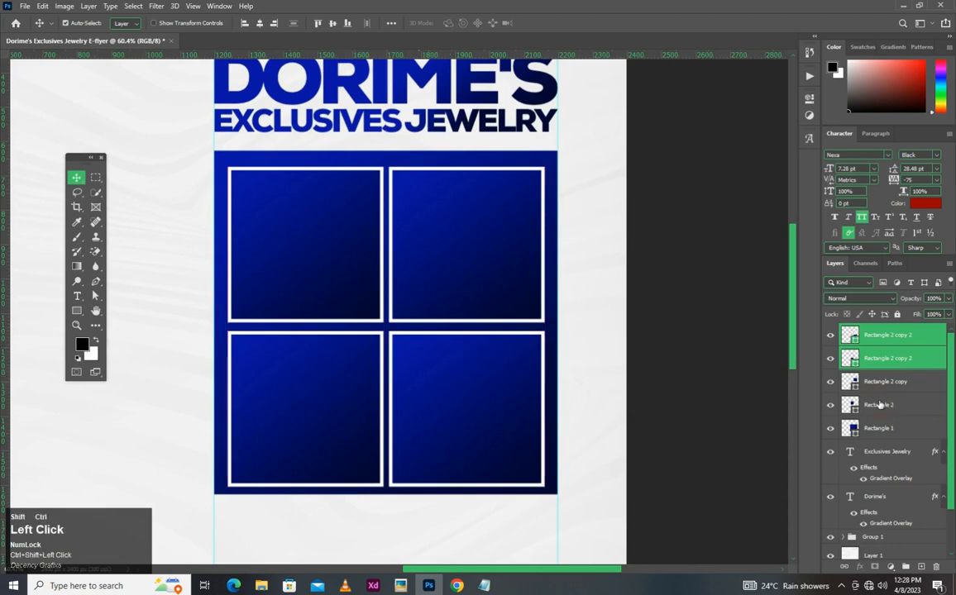
key(ctrl+g)
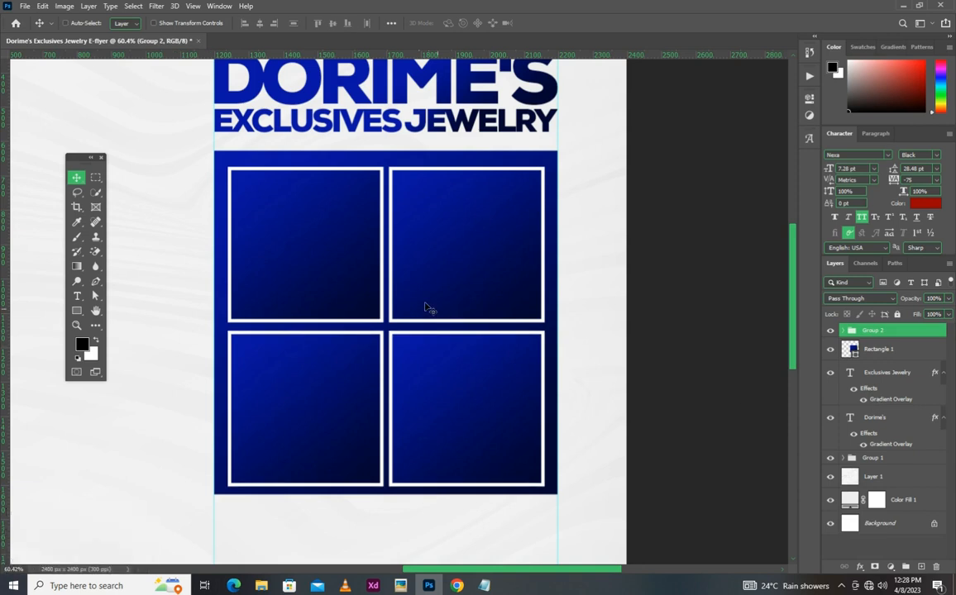
scroll(382, 301, up, 2)
drag(381, 301, 409, 294)
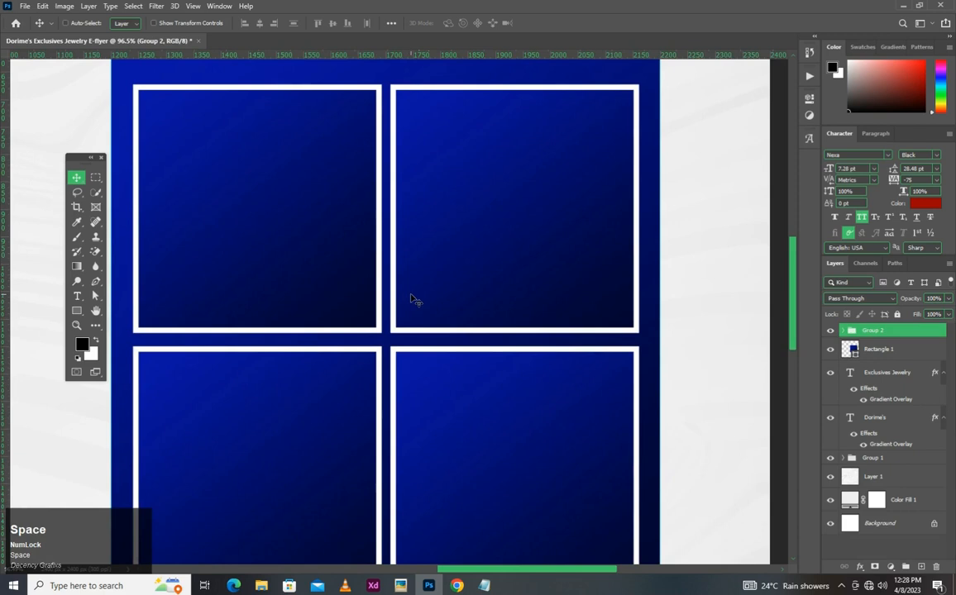
- Move the two lower outlined squares up so the gap between the rows matches the gap between the columns
click(842, 330)
click(901, 351)
ctrl+click(877, 372)
drag(762, 411, 572, 394)
scroll(416, 305, up, 3)
drag(436, 303, 467, 298)
scroll(474, 298, down, 5)
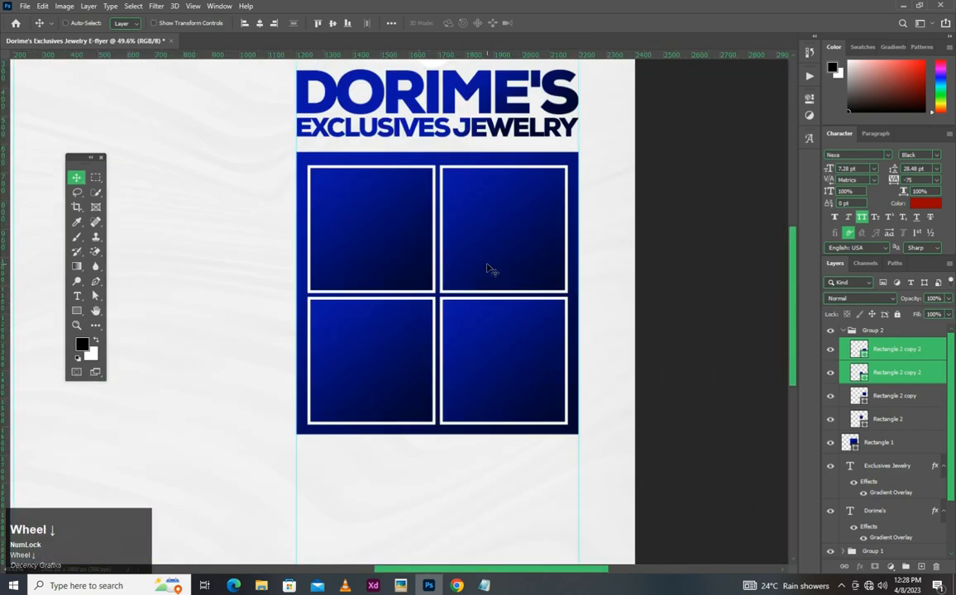
scroll(447, 231, up, 1)
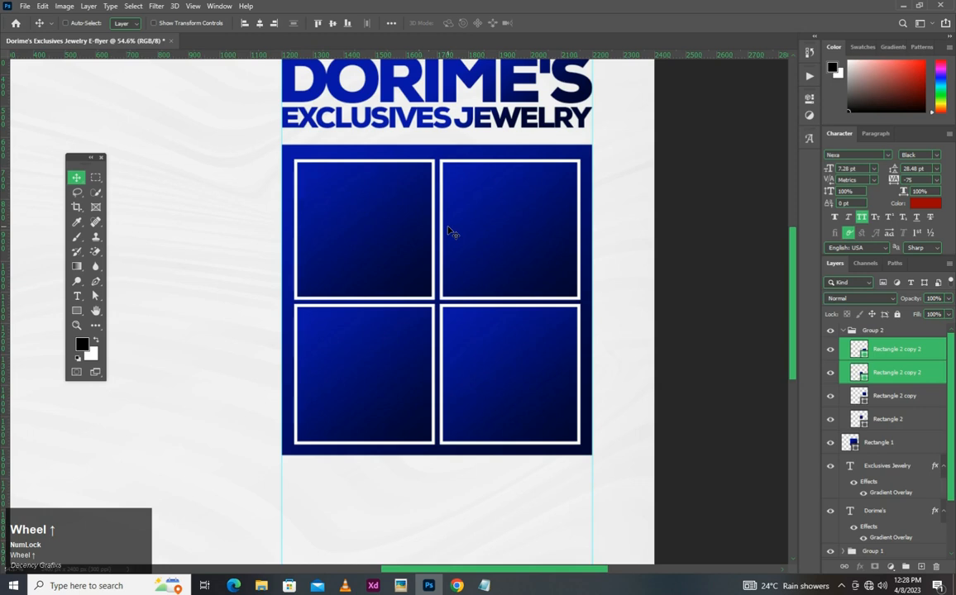
- Shift the whole group of four squares slightly up to centre it within the blue panel
click(869, 334)
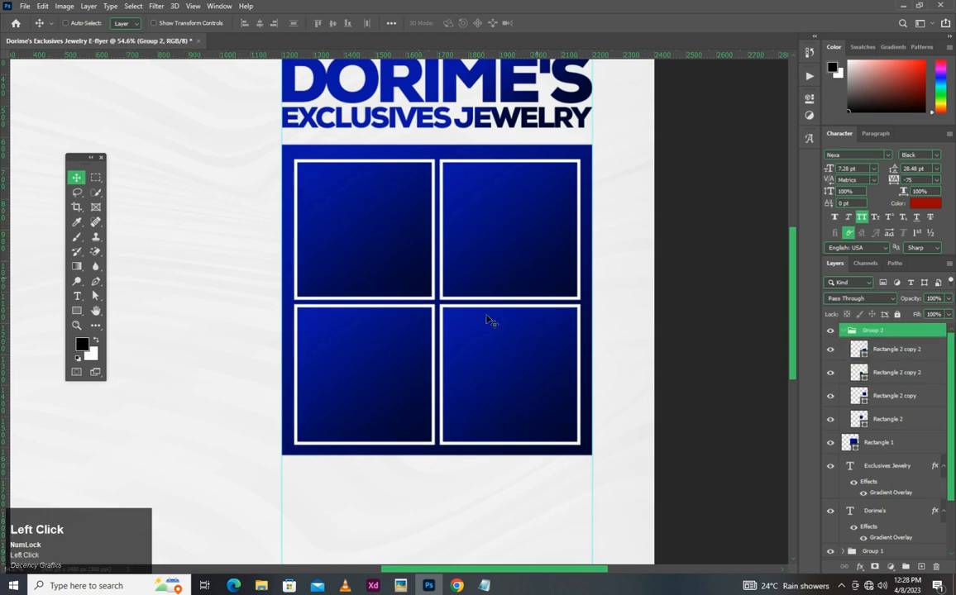
drag(483, 319, 486, 316)
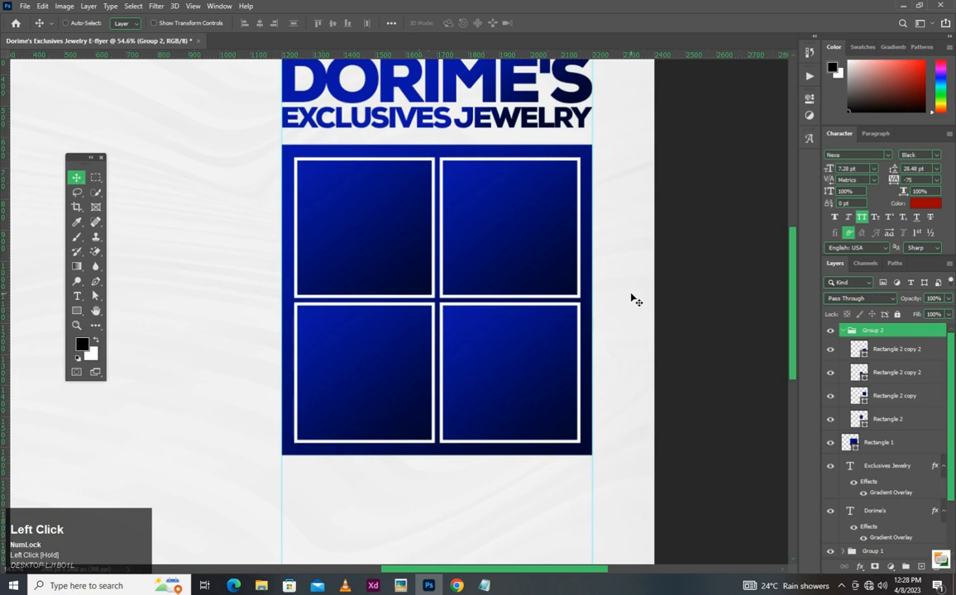
key(Right)
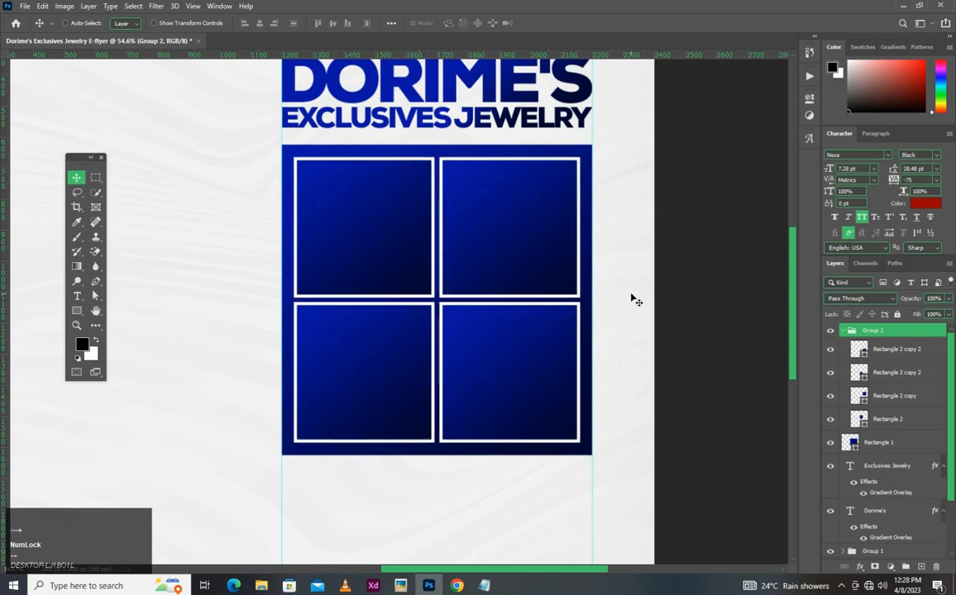
scroll(547, 272, down, 2)
scroll(230, 252, up, 2)
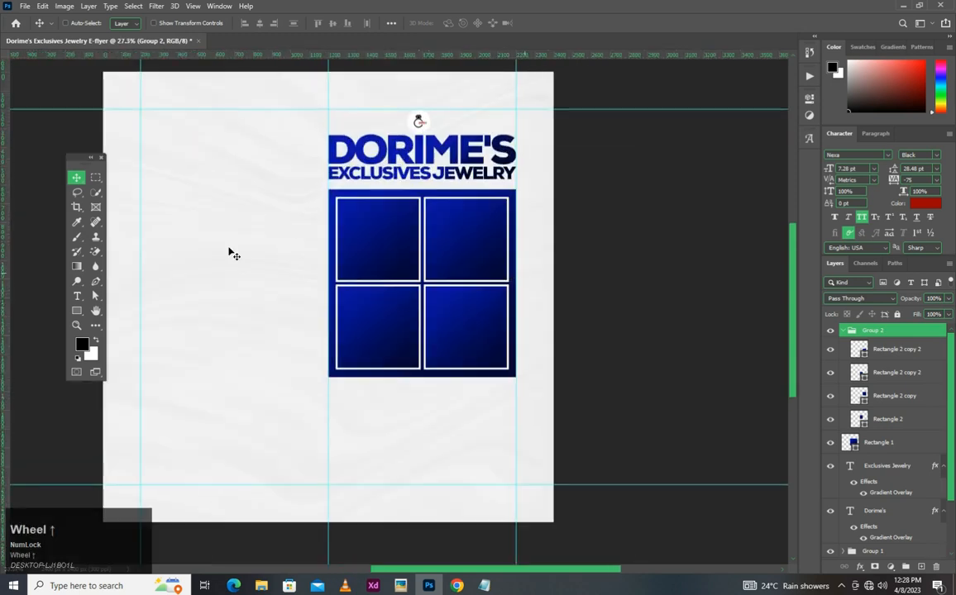
scroll(229, 251, down, 2)
scroll(230, 251, up, 3)
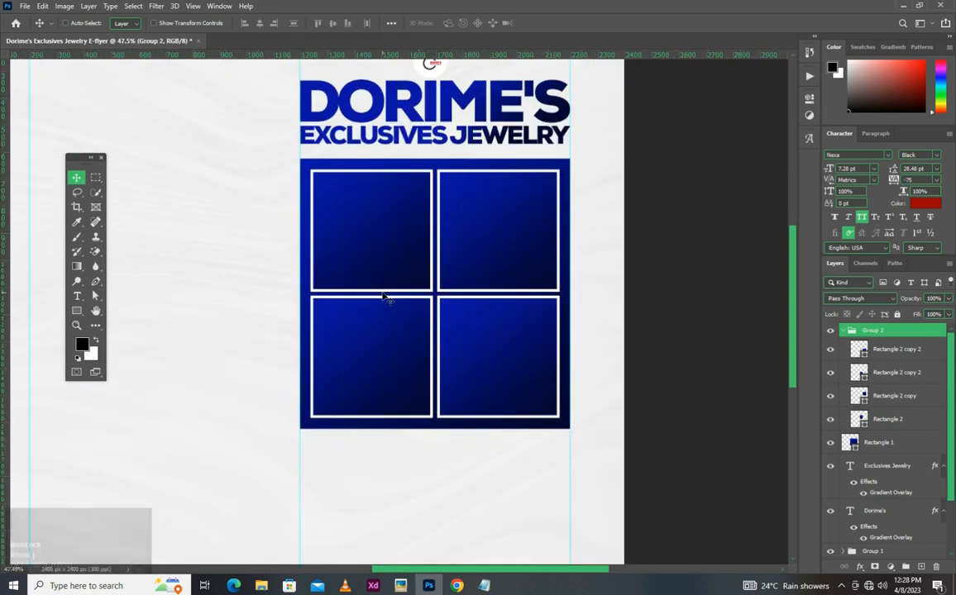
- Place the boxed name-necklace photo from the Youtube folder over the upper-left square, directly above its layer, scaled to about 17%
ctrl+click(386, 240)
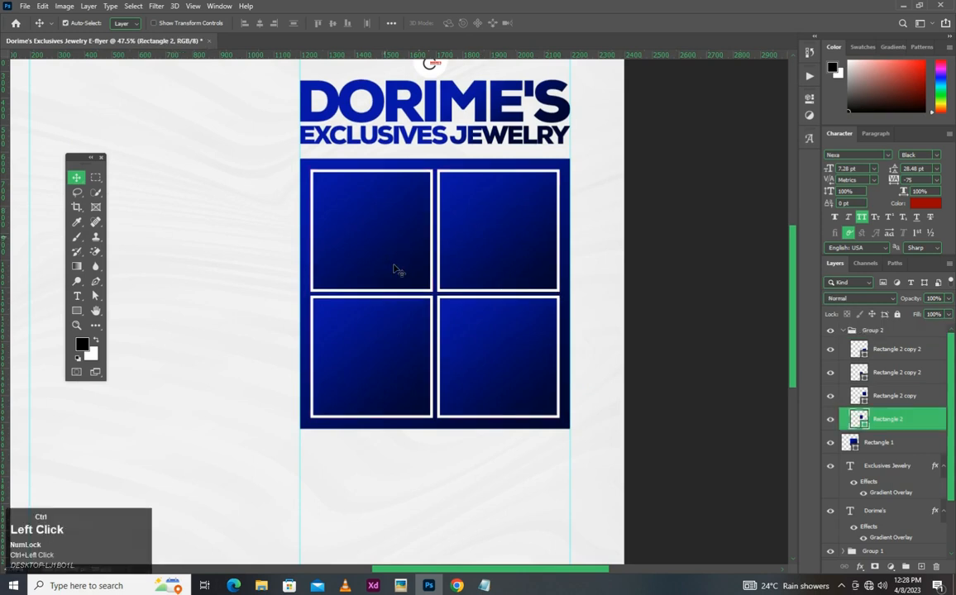
click(259, 586)
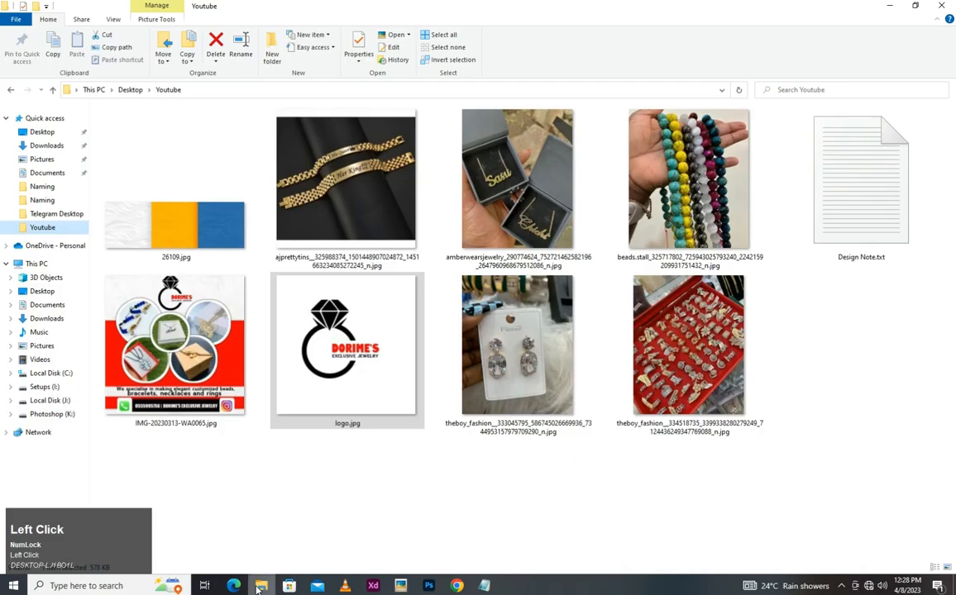
click(541, 187)
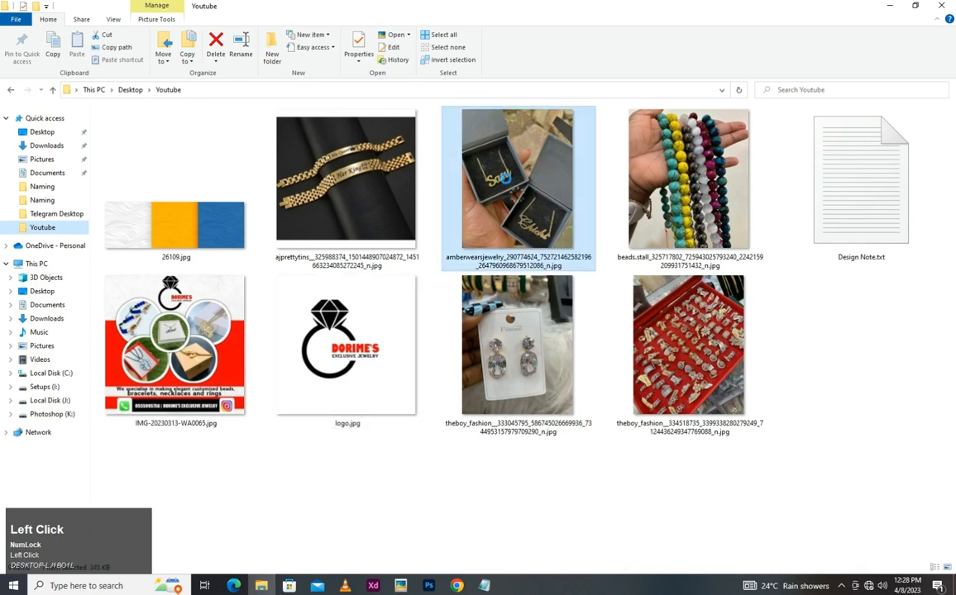
drag(514, 189, 402, 247)
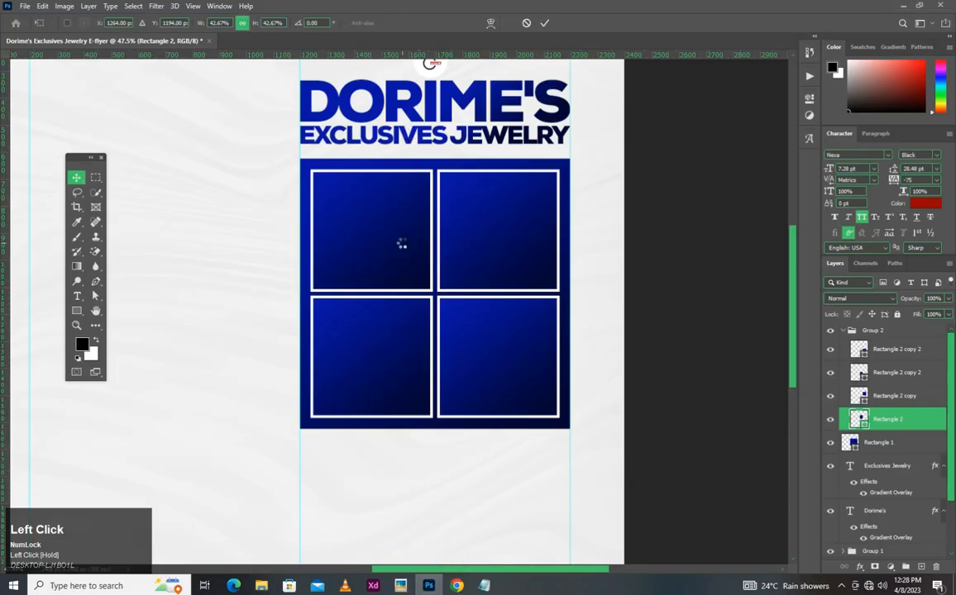
drag(575, 312, 262, 312)
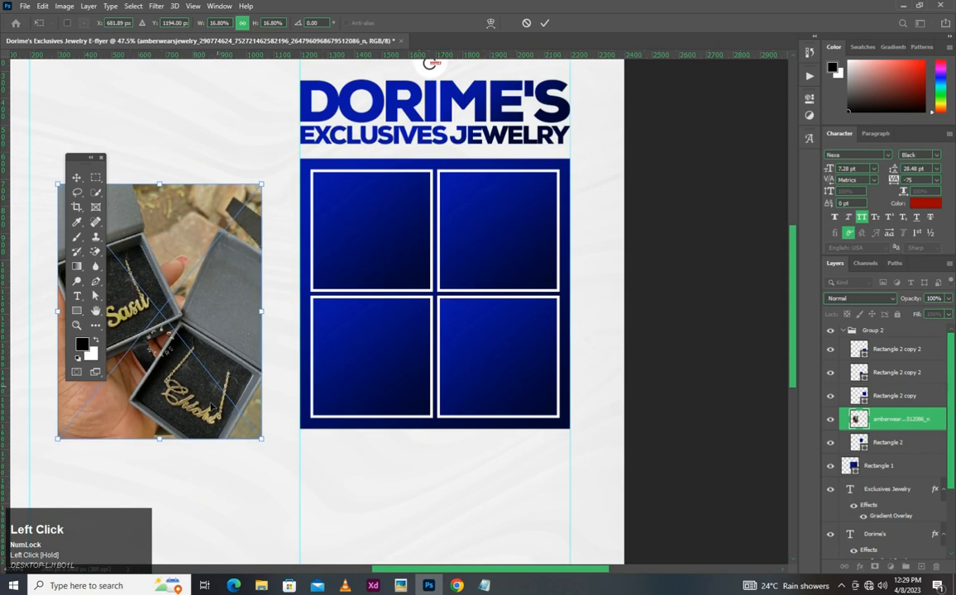
drag(171, 347, 418, 262)
key(Return)
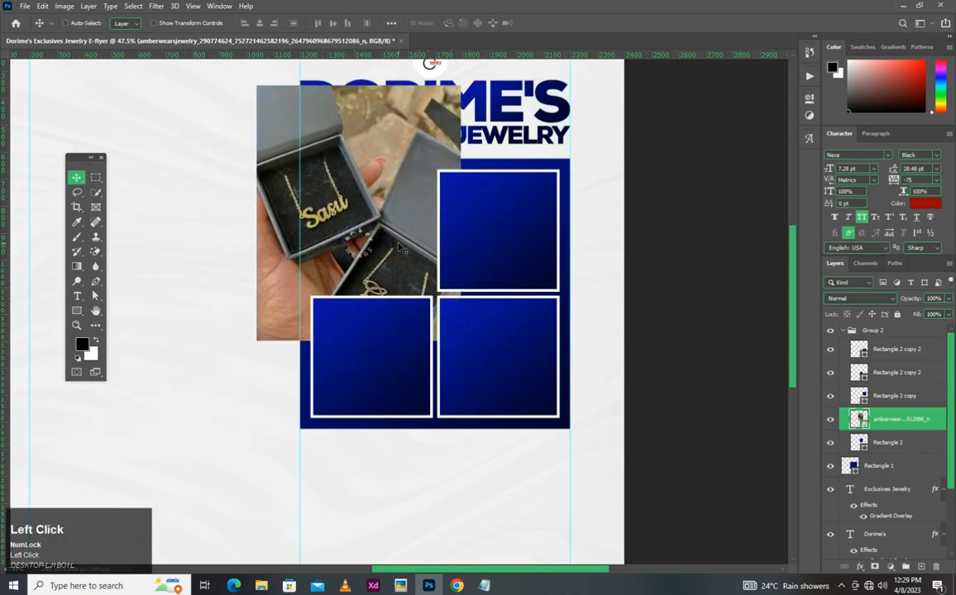
- Clip the necklace photo to the upper-left square, then shrink and reposition it so both boxed necklaces fit inside
right_click(882, 427)
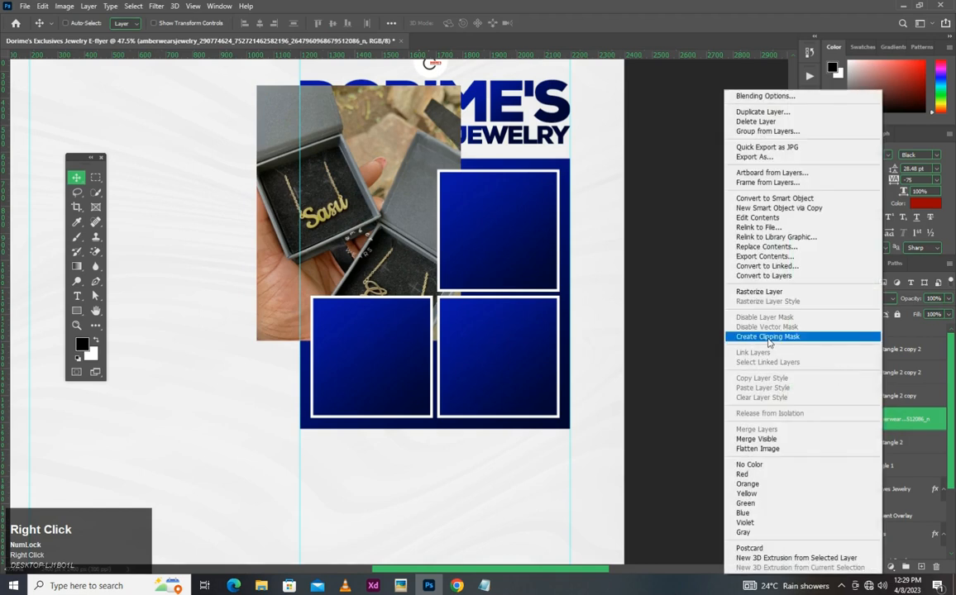
click(768, 338)
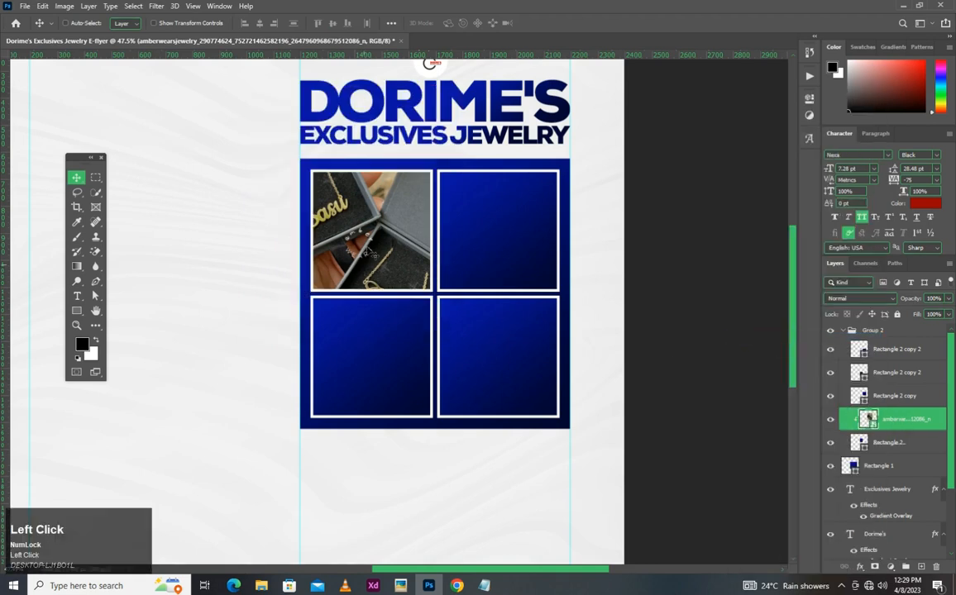
key(ctrl+t)
drag(459, 339, 408, 237)
drag(340, 196, 397, 237)
drag(317, 125, 320, 127)
drag(379, 173, 370, 186)
key(Return)
key(v)
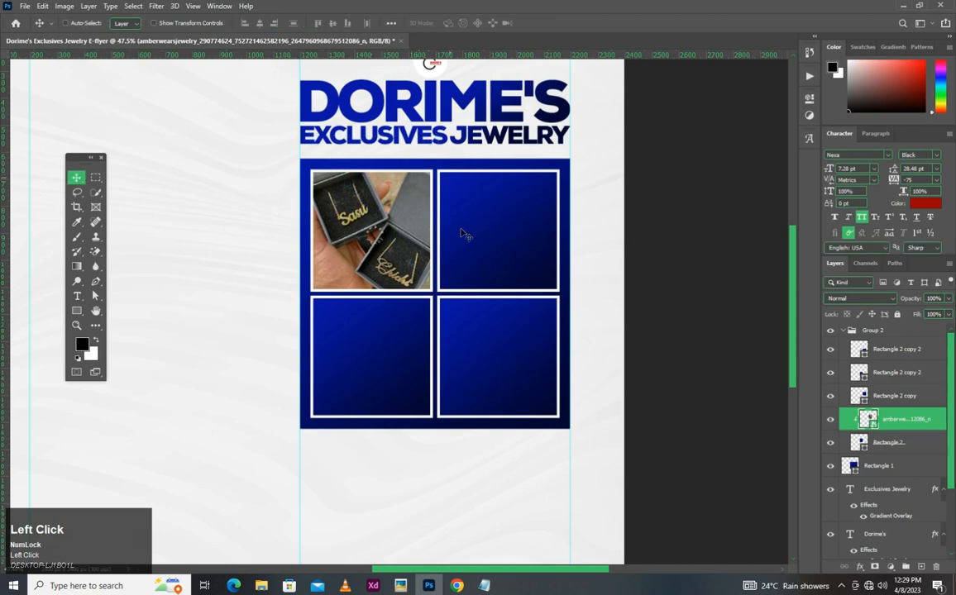
- Place the gold bracelets photo from the Youtube folder over the upper-right square, directly above its layer, scaled to about 12%
ctrl+click(488, 208)
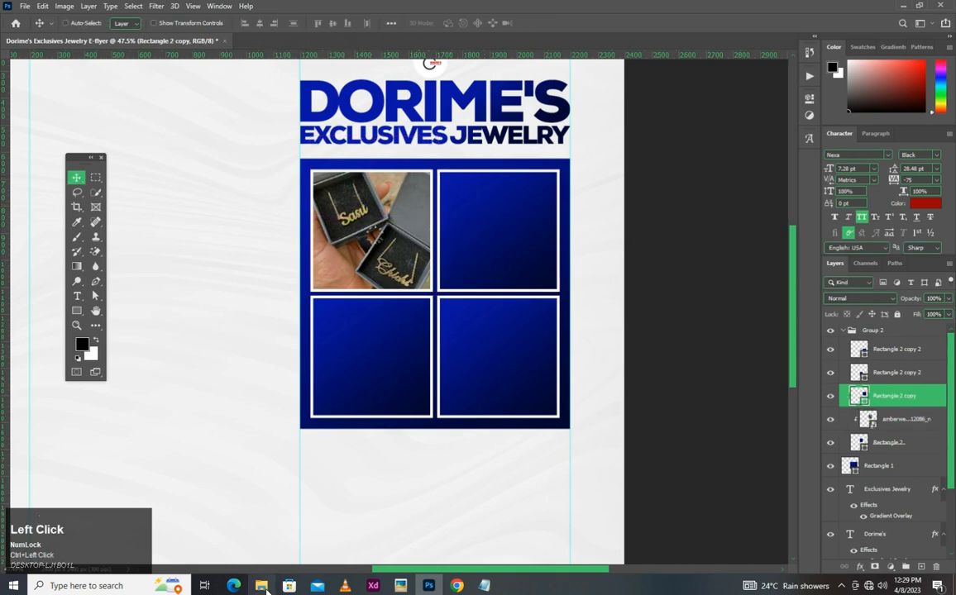
click(264, 589)
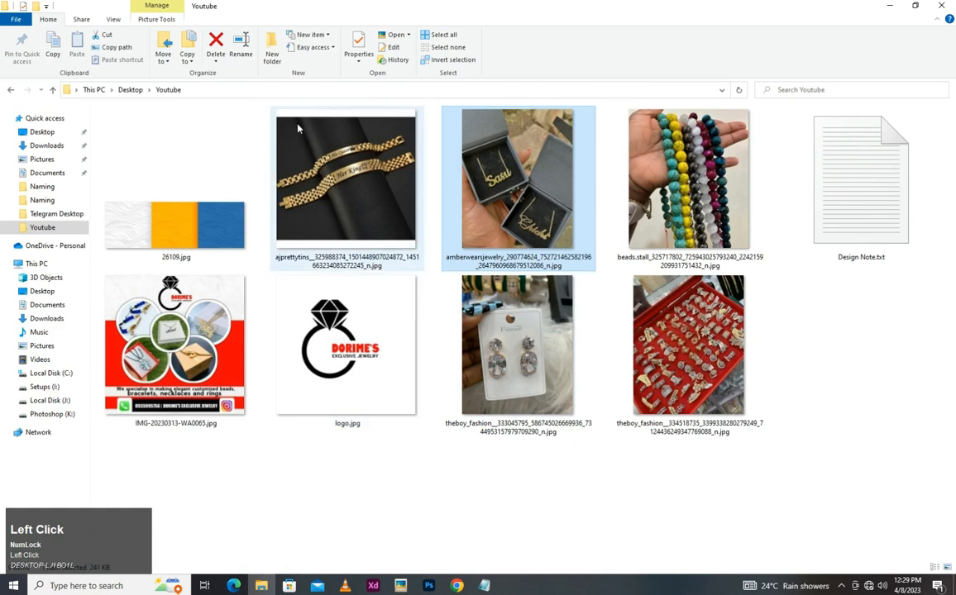
drag(389, 245, 496, 250)
drag(639, 312, 331, 312)
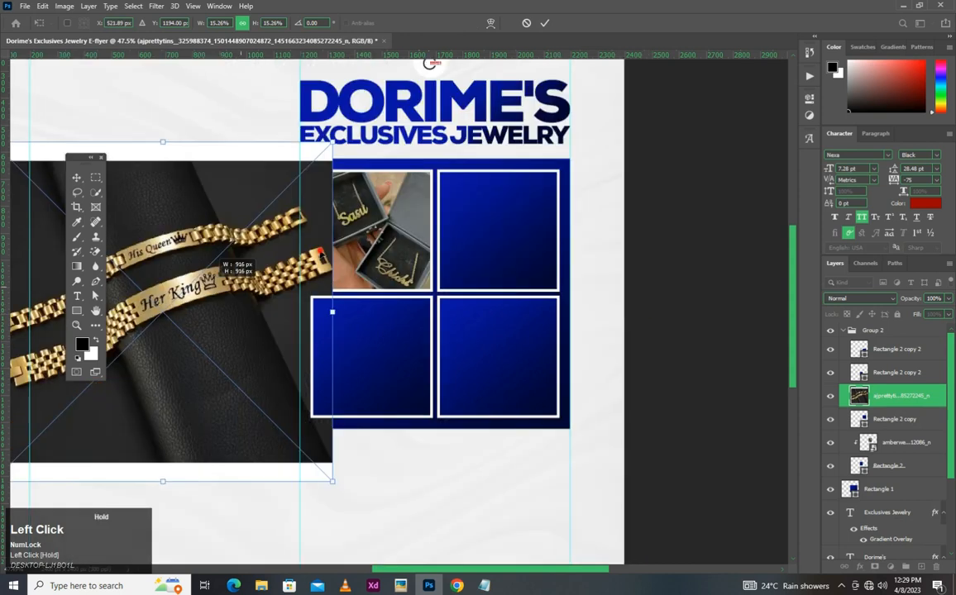
drag(321, 253, 517, 238)
key(Return)
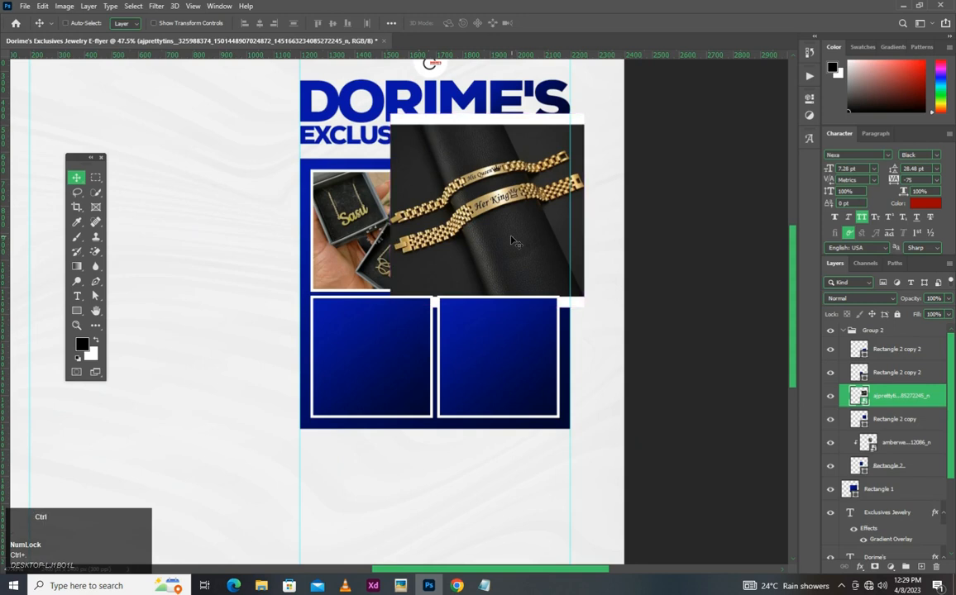
- Clip the bracelets photo to the upper-right square, scale it to 9.40% and reposition it so both bracelets fit inside
key(ctrl)
key(ctrl+comma)
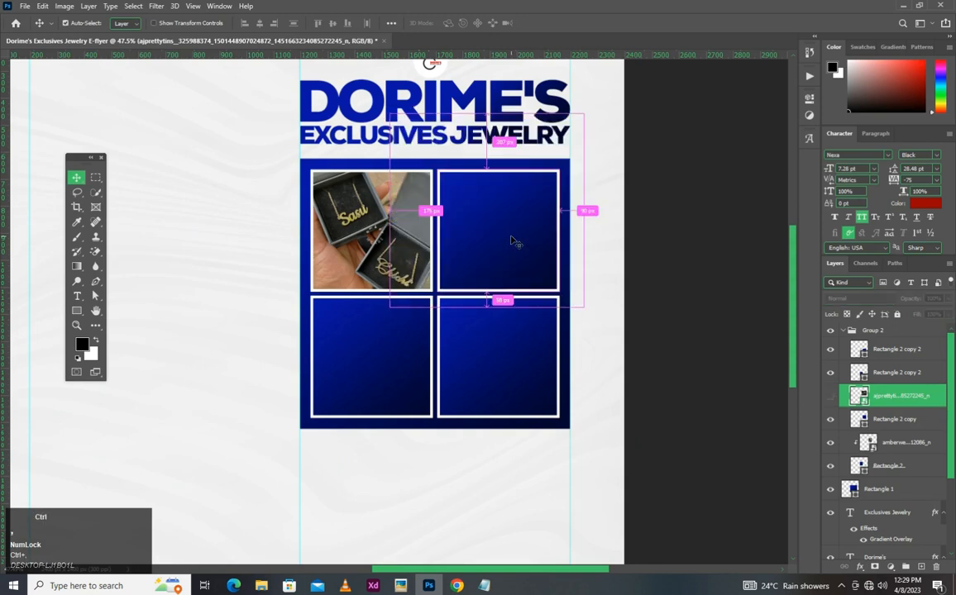
key(ctrl+comma)
right_click(922, 398)
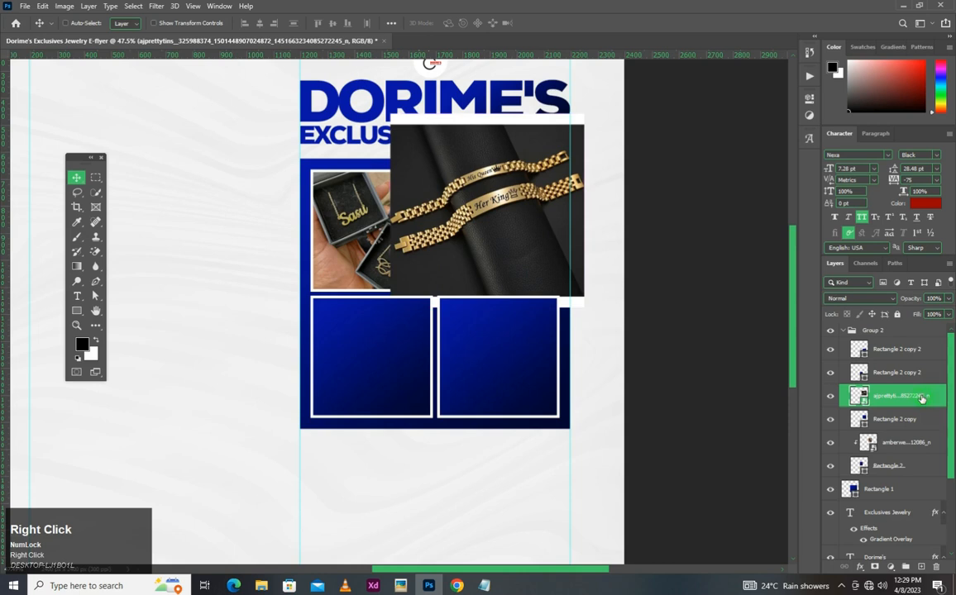
click(771, 335)
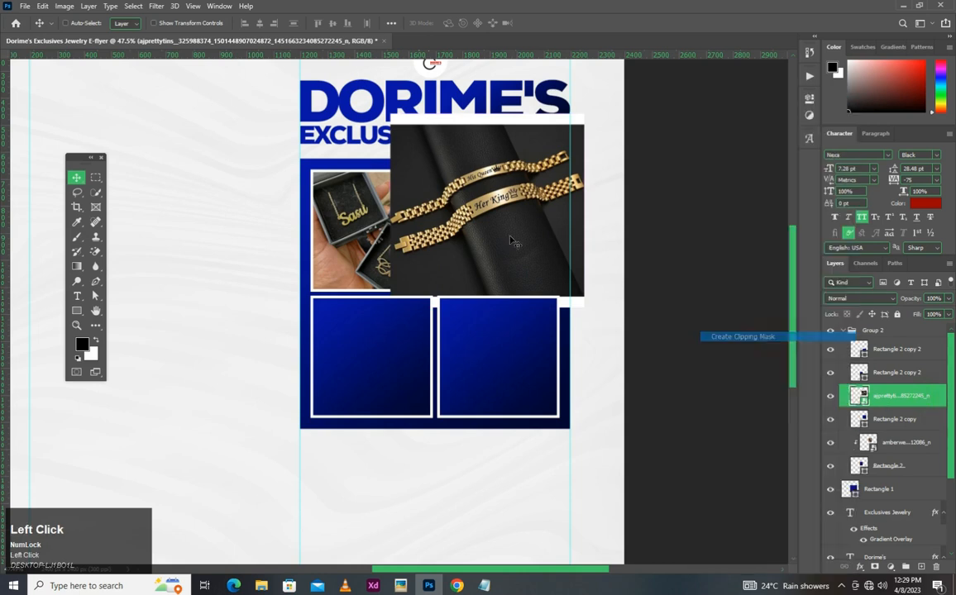
key(ctrl+t)
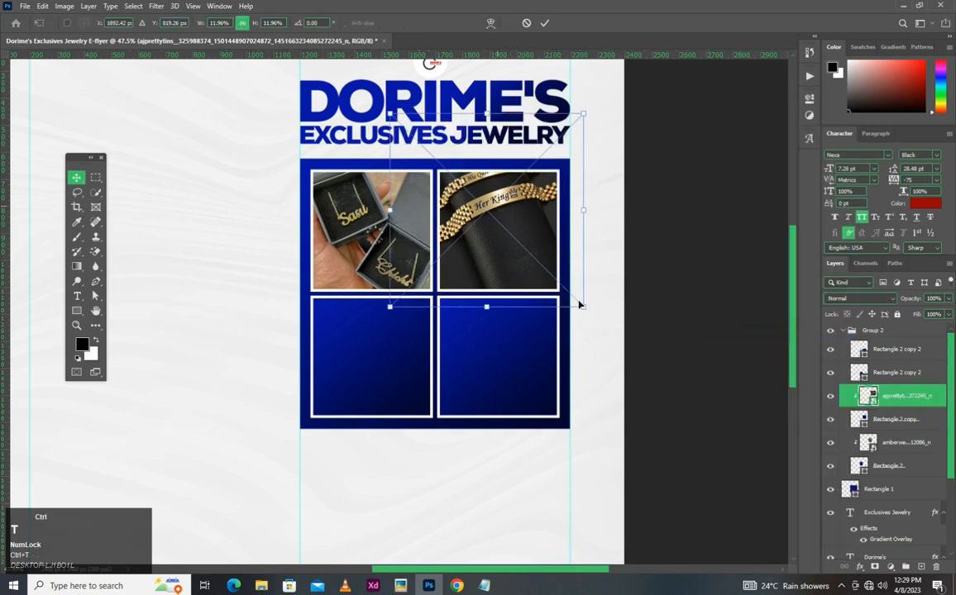
drag(582, 307, 552, 274)
drag(517, 216, 550, 263)
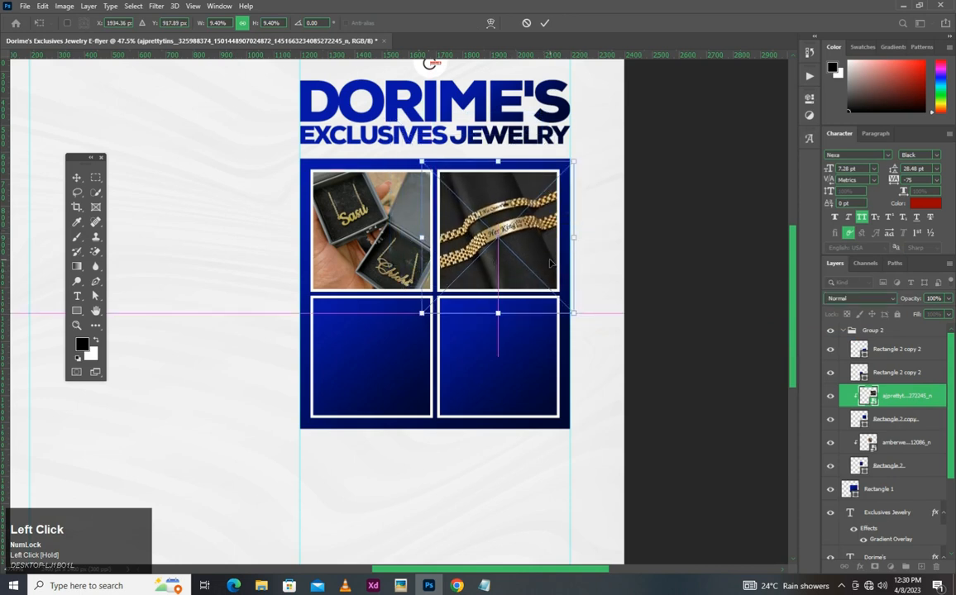
click(425, 325)
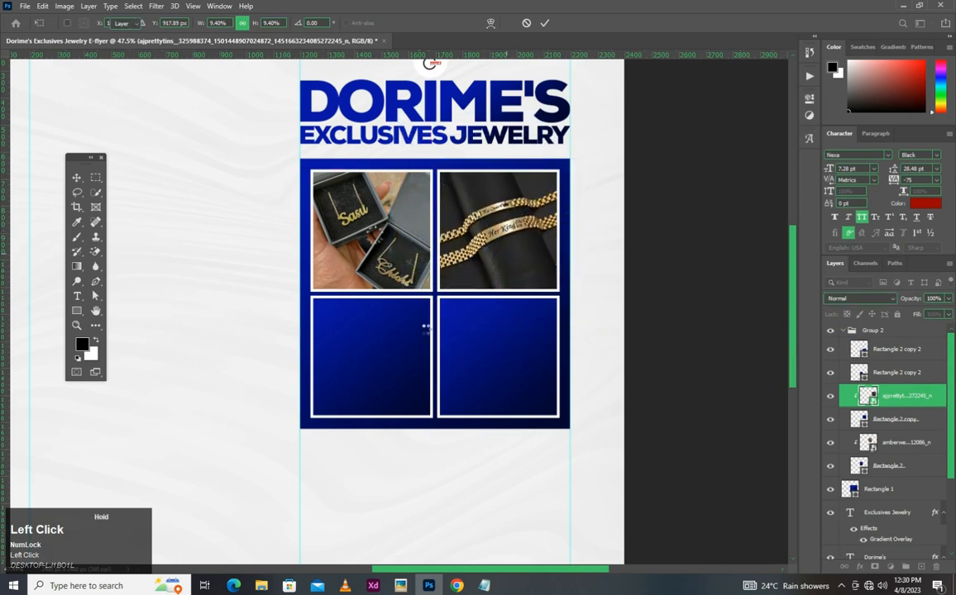
- Place the crystal earrings photo from the Youtube folder above the lower-left square's layer and clip it to that square
ctrl+click(373, 367)
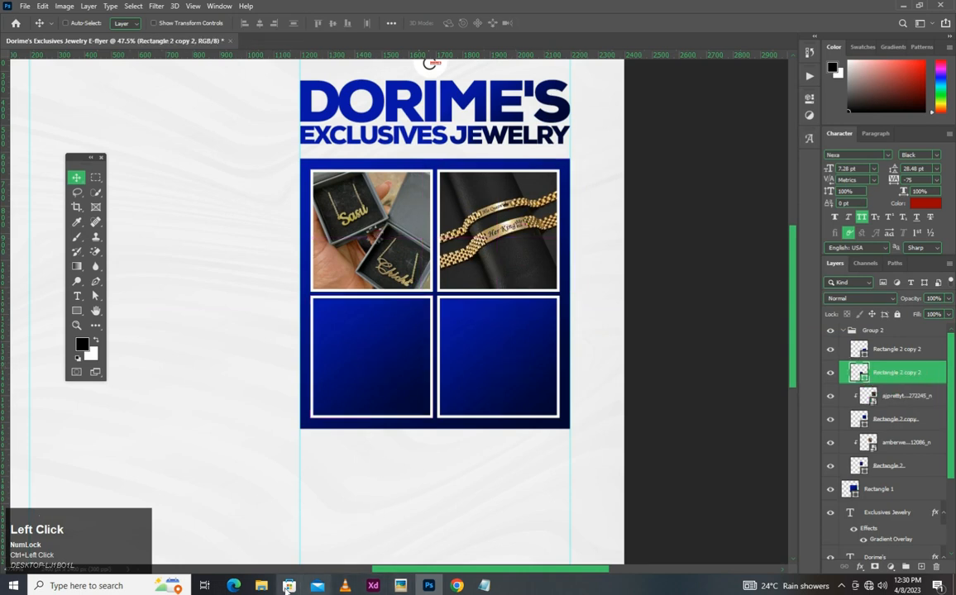
click(261, 585)
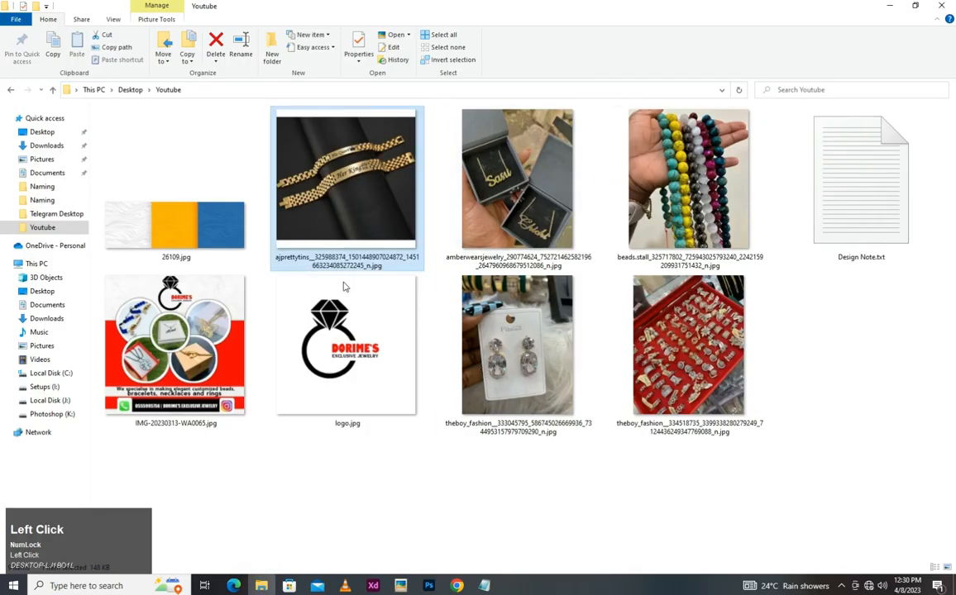
click(521, 334)
drag(513, 337, 375, 363)
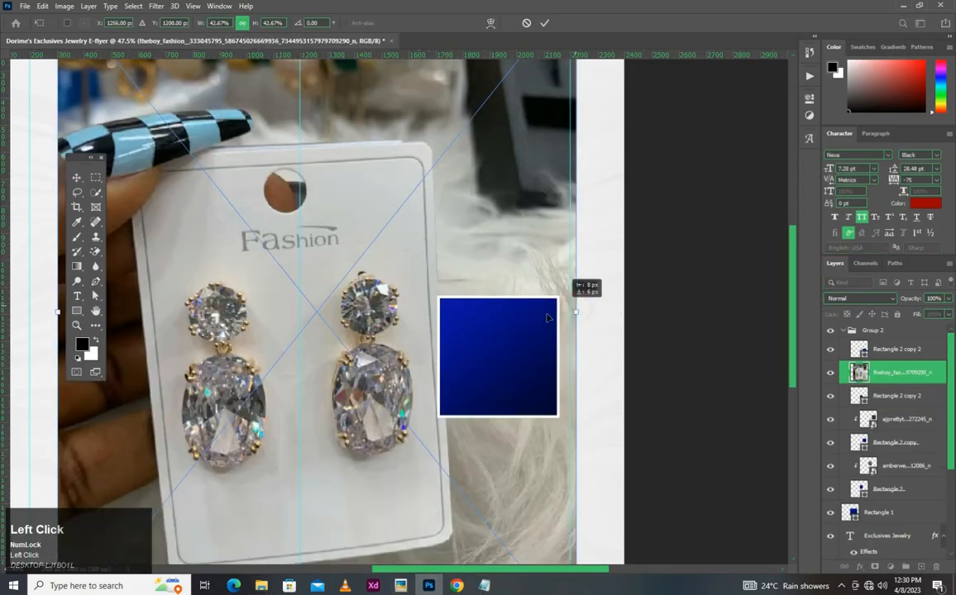
drag(576, 309, 543, 317)
click(919, 375)
right_click(918, 375)
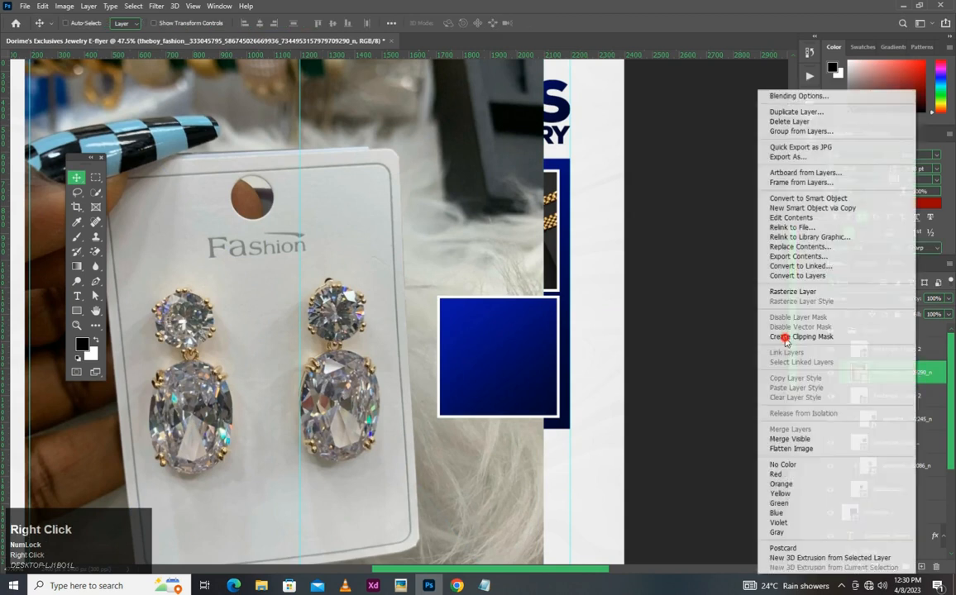
click(786, 339)
- Scale the earrings photo down to about 20% and move it over the lower-left square
key(ctrl+t)
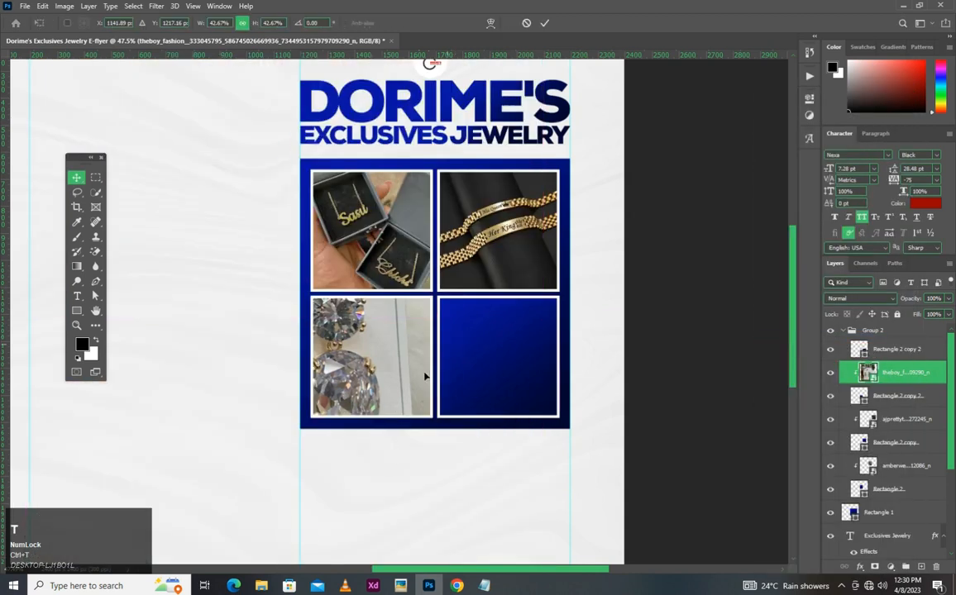
scroll(508, 333, down, 2)
drag(503, 335, 499, 371)
scroll(407, 327, up, 3)
drag(416, 367, 320, 384)
drag(440, 348, 597, 440)
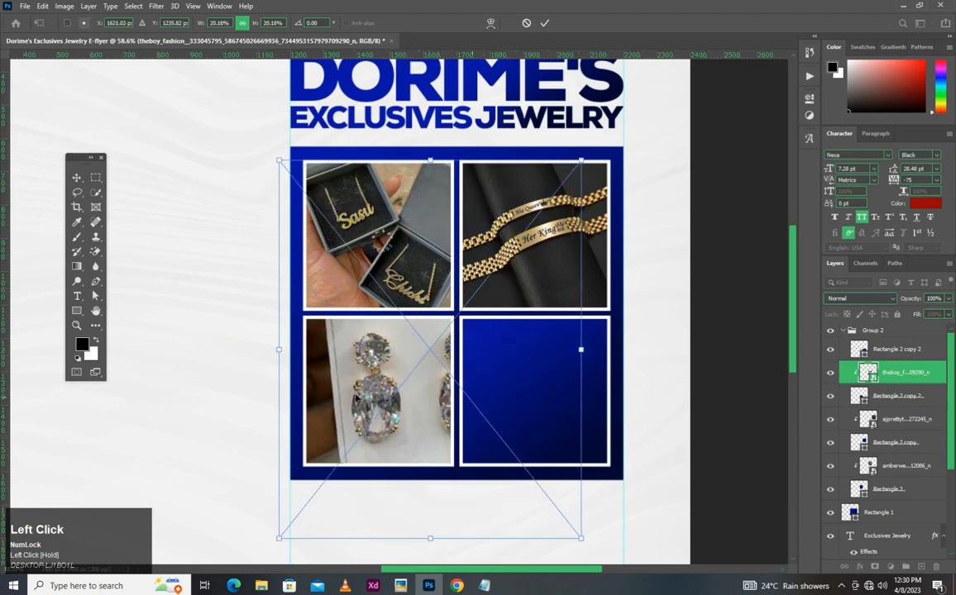
- Shift the earrings photo left until both earrings sit centred inside the lower-left square
drag(392, 421, 358, 423)
scroll(314, 445, up, 3)
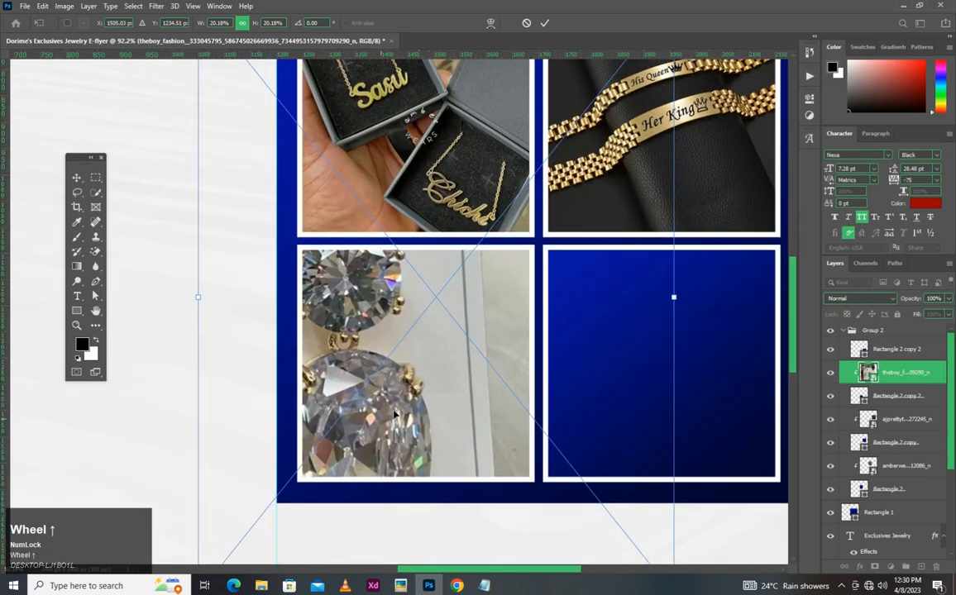
double_click(394, 412)
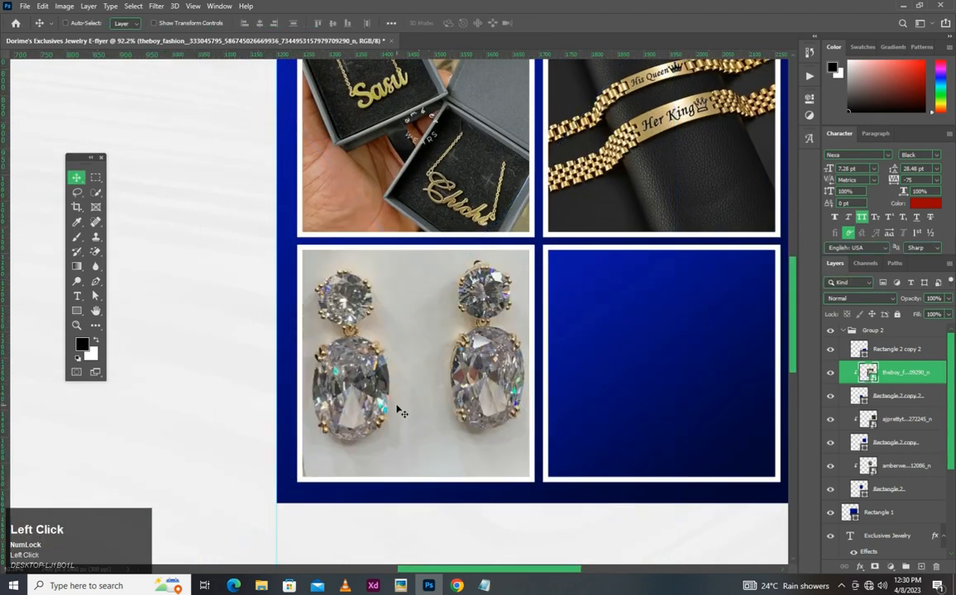
key(Left)
key(Left)
key(Left)
key(Left)
key(Left)
key(Left)
scroll(468, 304, down, 5)
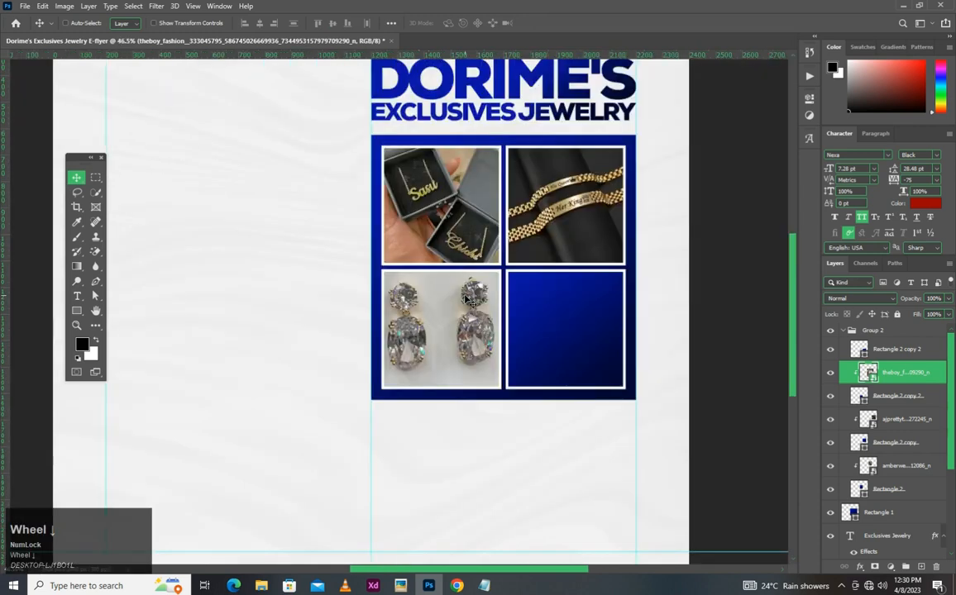
- Place the ring display photo from the Youtube folder above the lower-right square's layer, scaled down to slightly larger than the square
scroll(477, 273, up, 5)
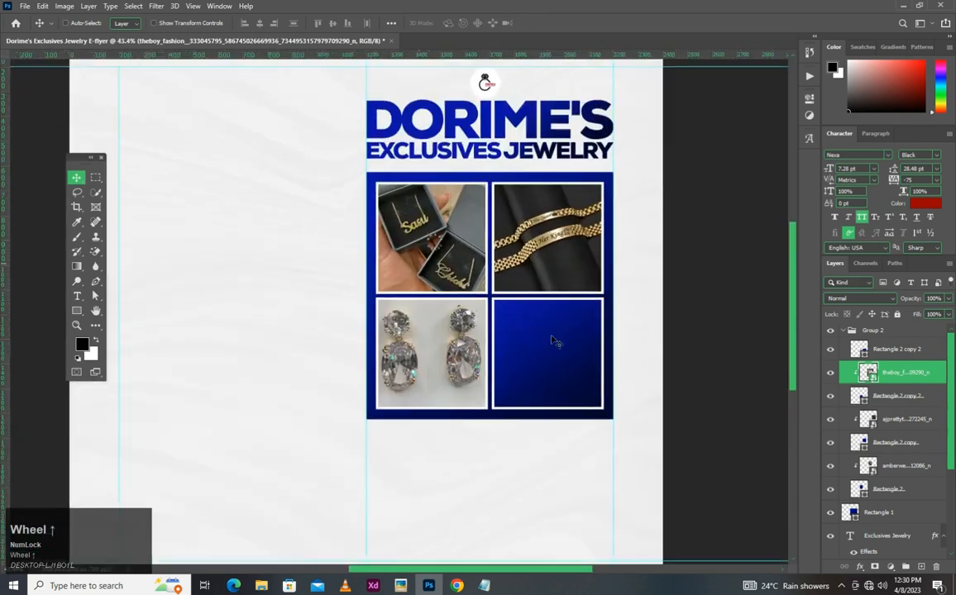
ctrl+click(466, 291)
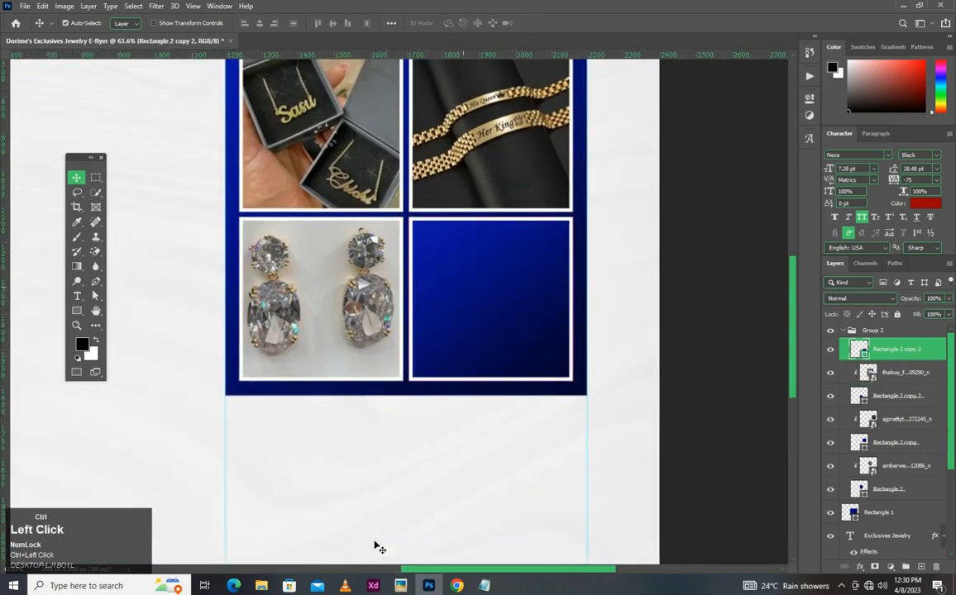
click(261, 585)
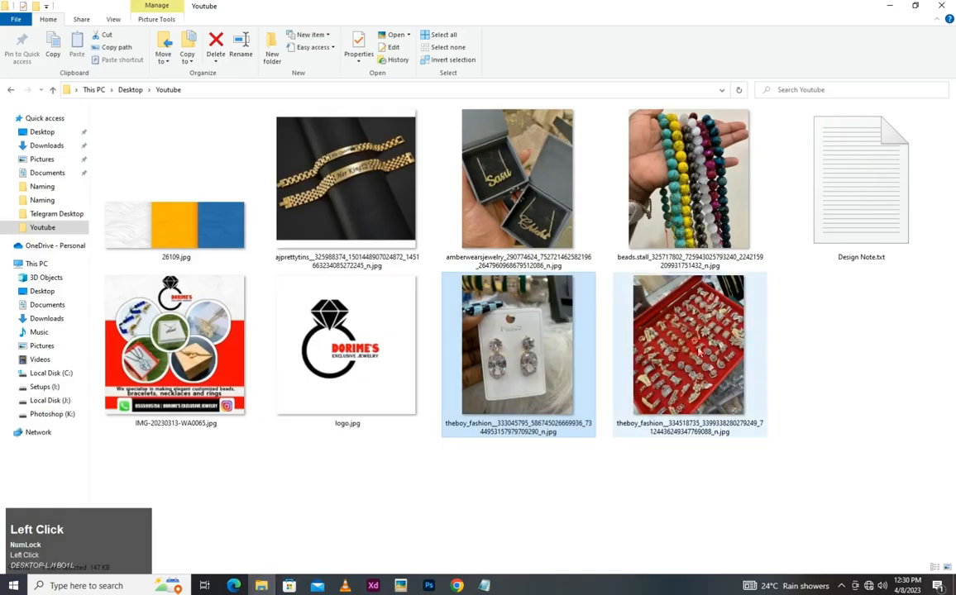
click(693, 312)
drag(709, 394, 525, 291)
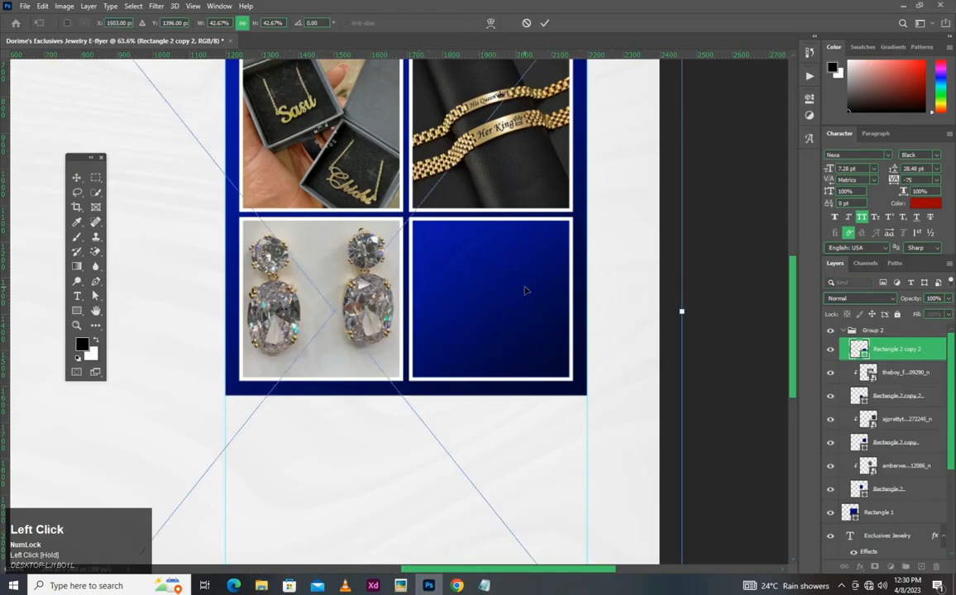
drag(681, 312, 527, 292)
key(Return)
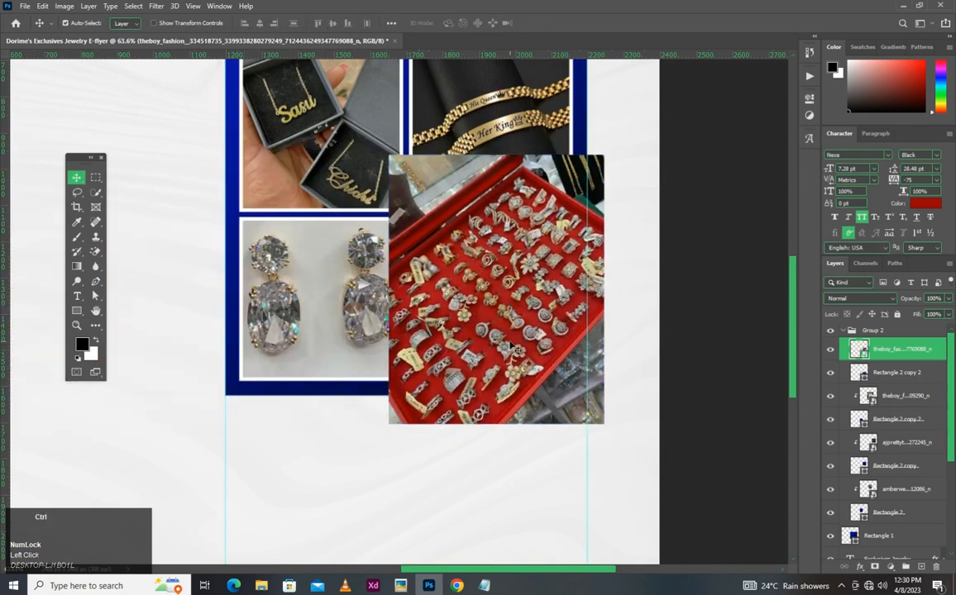
- Clip the ring display photo to the lower-right square and shift it to cover the whole square
right_click(920, 363)
click(777, 304)
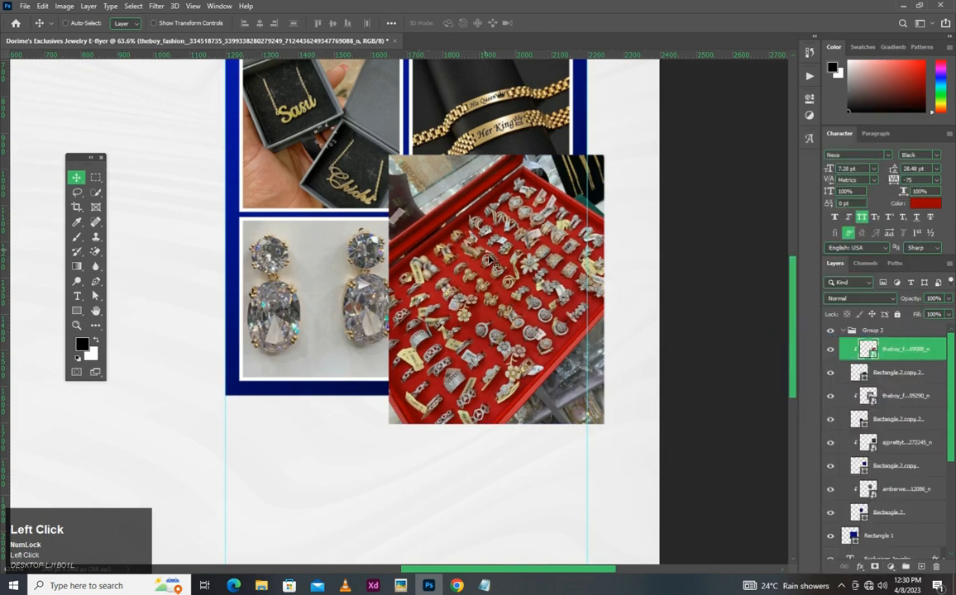
drag(487, 282, 468, 262)
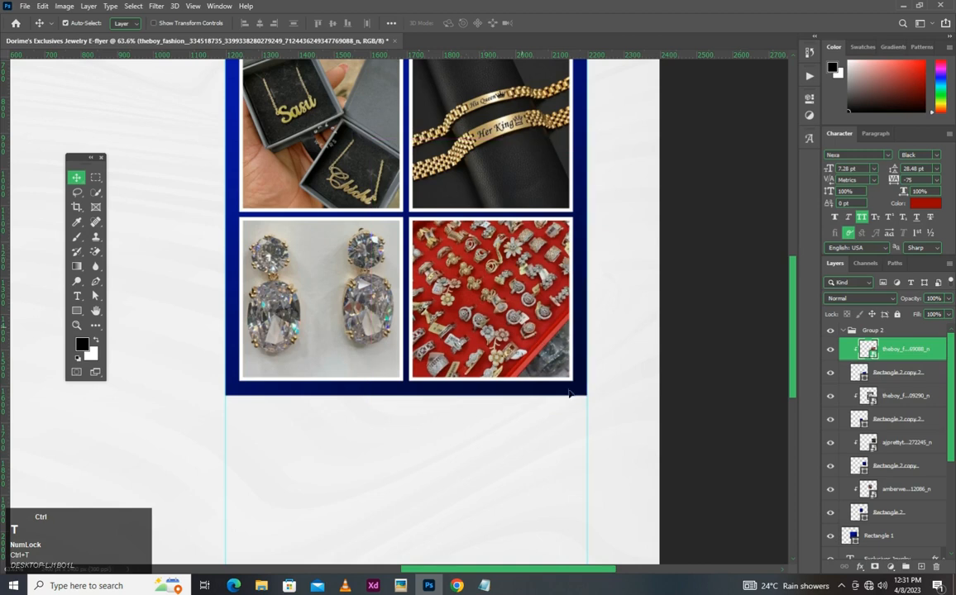
- Enlarge the ring display photo to 18.50% and reposition it so only rings on red fill the lower-right square
key(ctrl+t)
drag(586, 406, 646, 478)
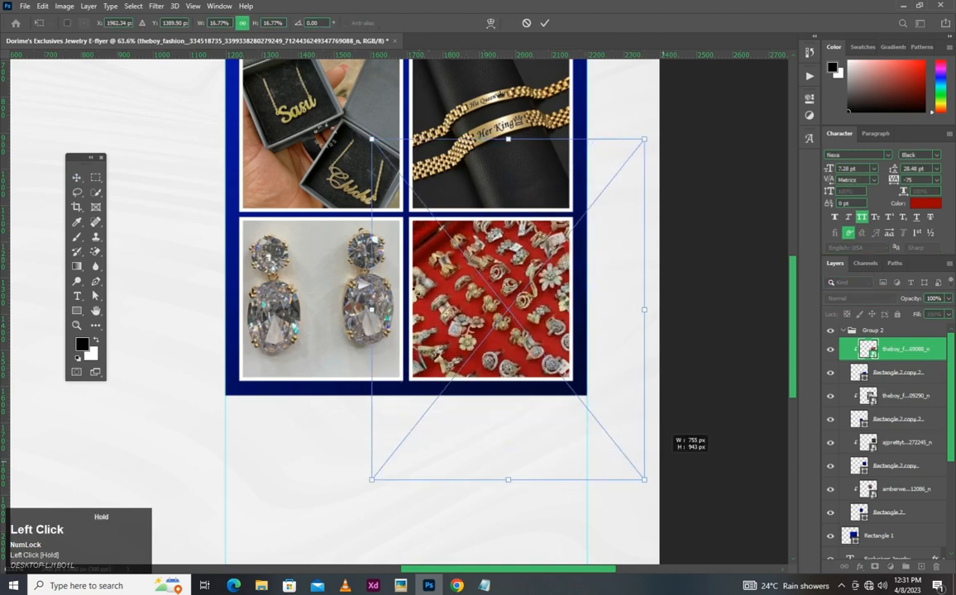
drag(486, 308, 453, 286)
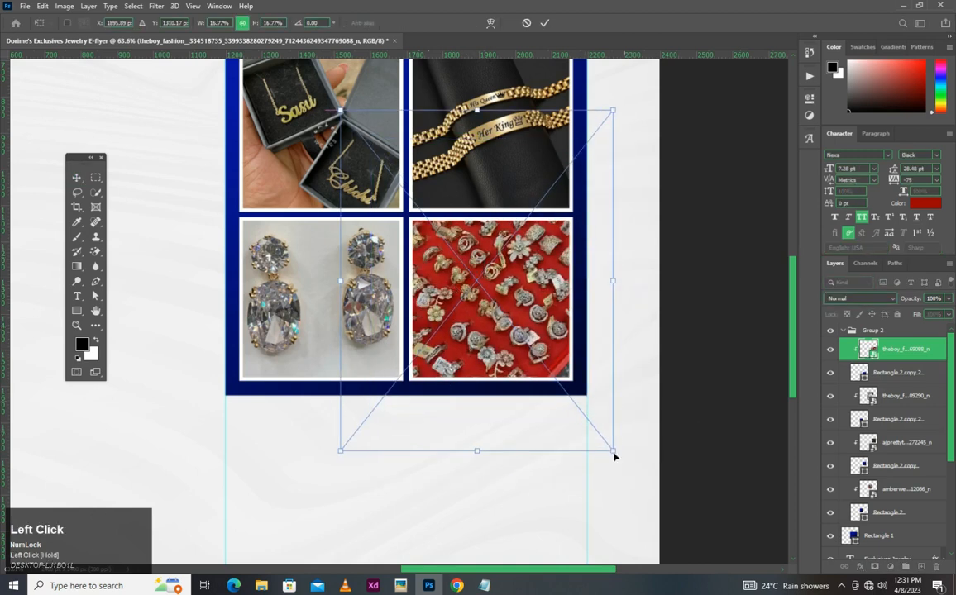
drag(616, 450, 643, 485)
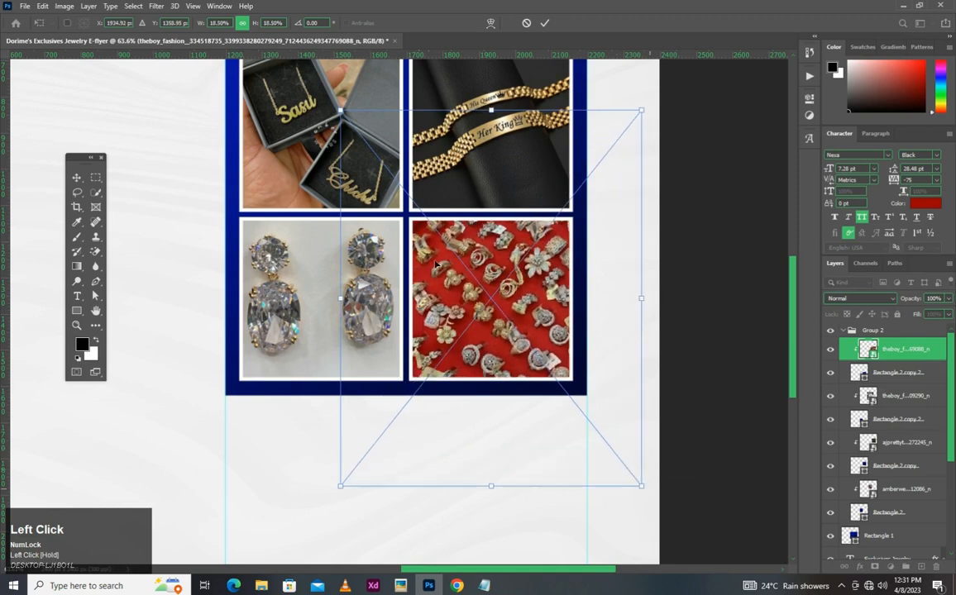
drag(432, 263, 425, 258)
double_click(434, 256)
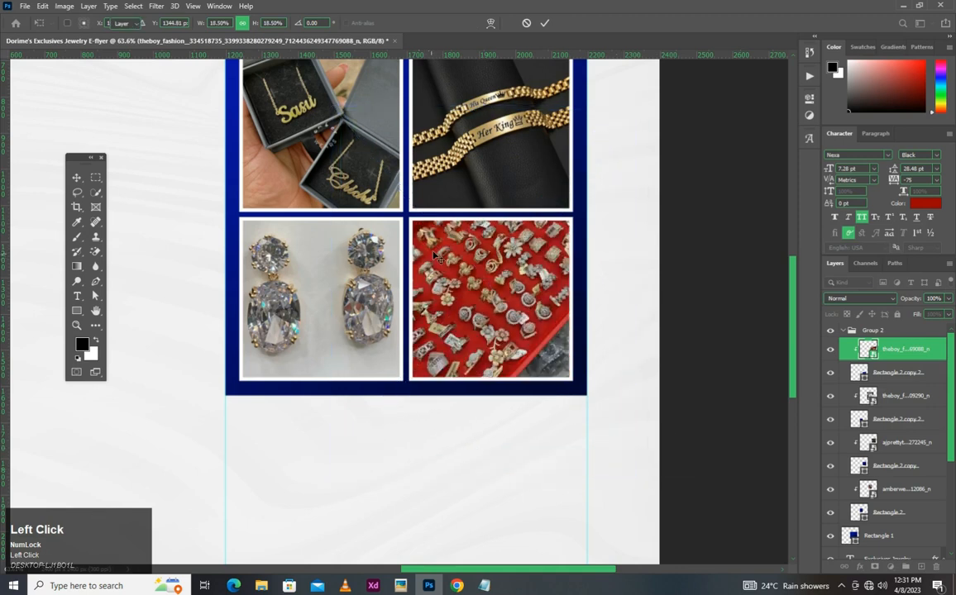
- Examine the flyer's layout and the empty area below the photo panel, and check the design note for the remaining text
scroll(460, 253, down, 5)
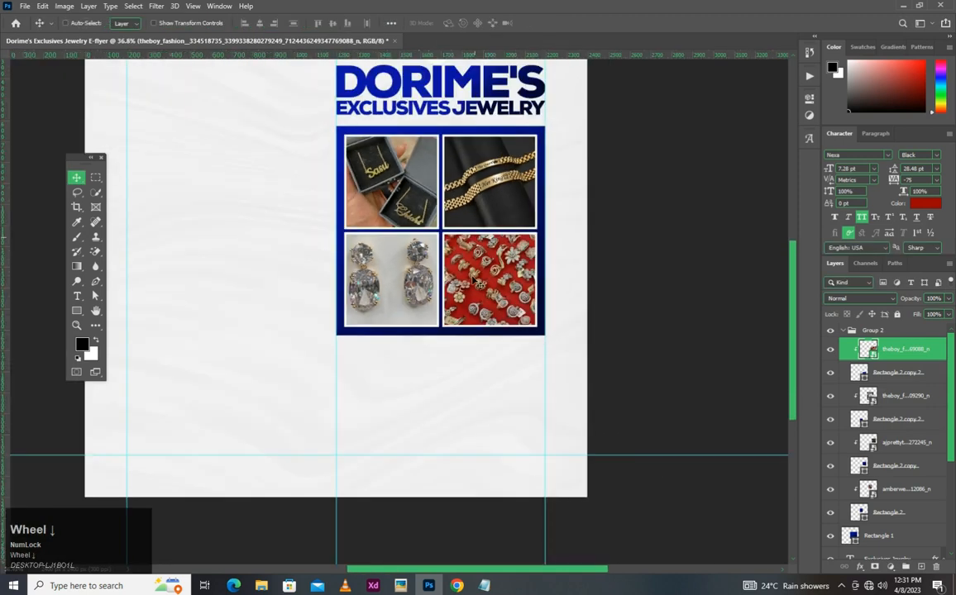
scroll(495, 264, up, 5)
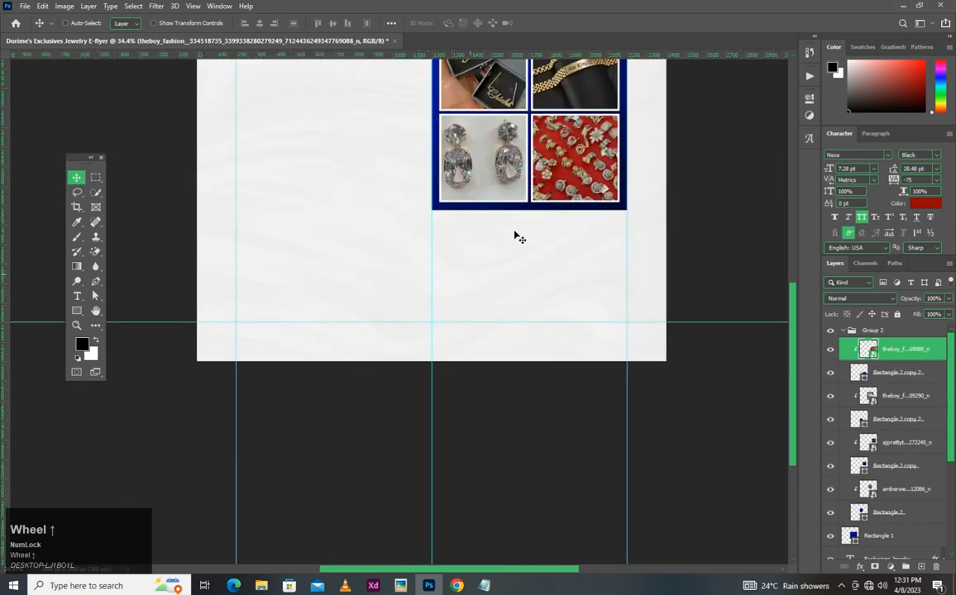
drag(432, 273, 428, 285)
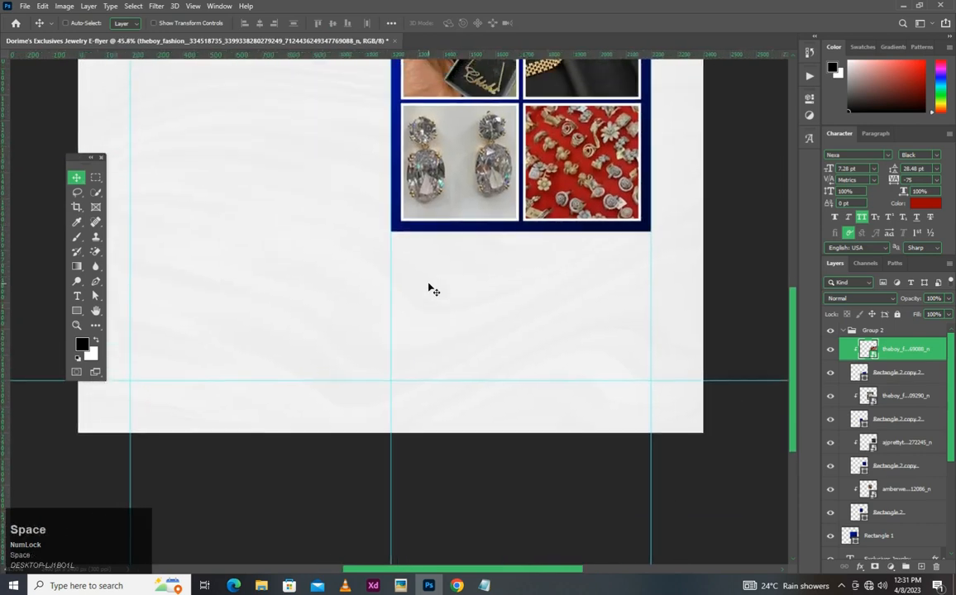
scroll(443, 253, down, 3)
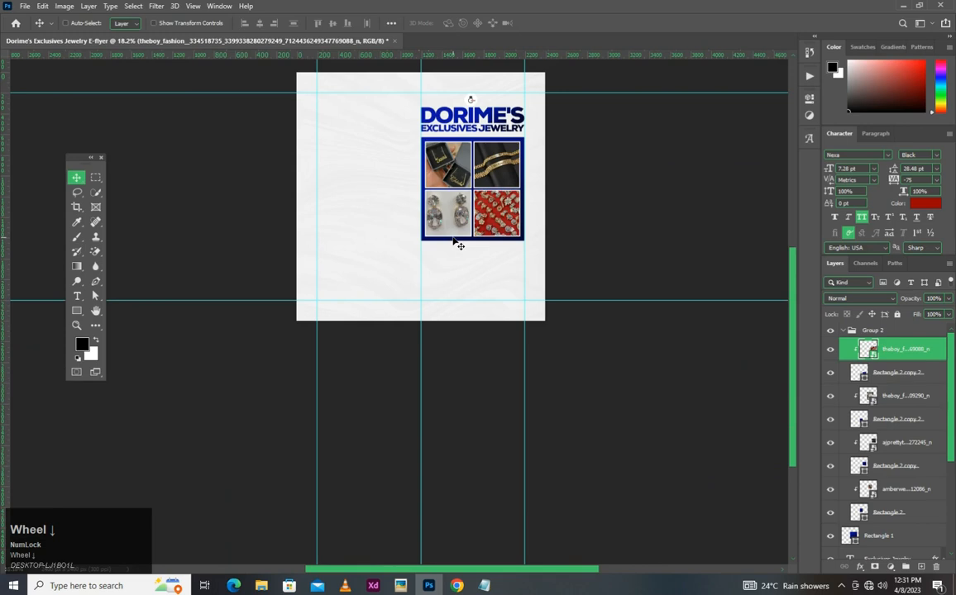
scroll(437, 252, up, 2)
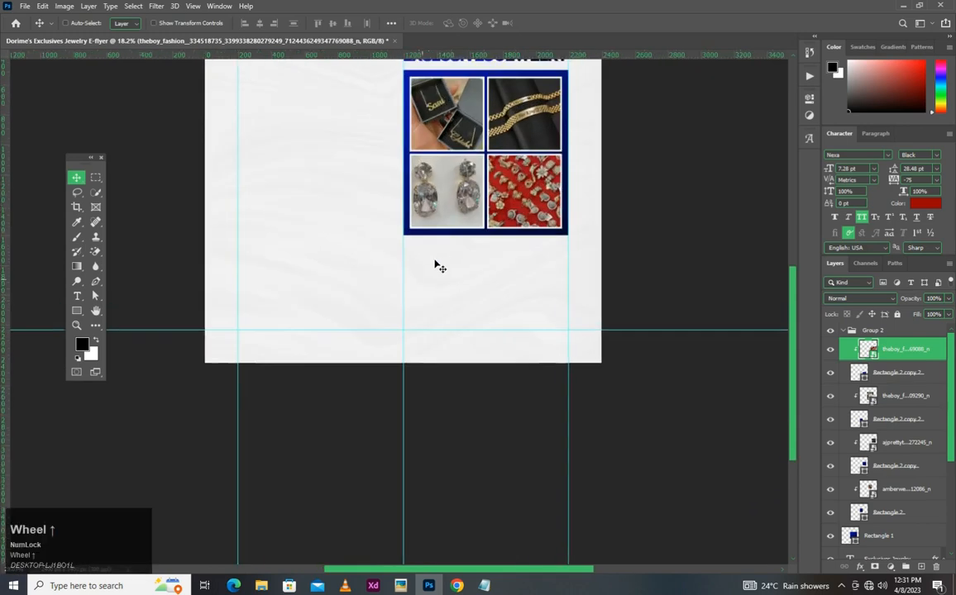
scroll(437, 252, up, 2)
key(space)
click(486, 585)
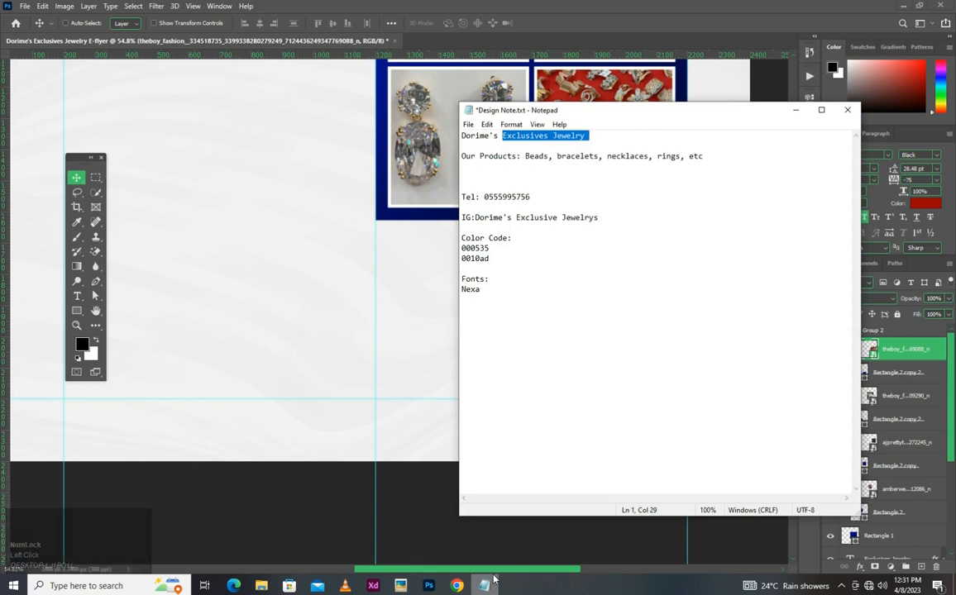
click(492, 582)
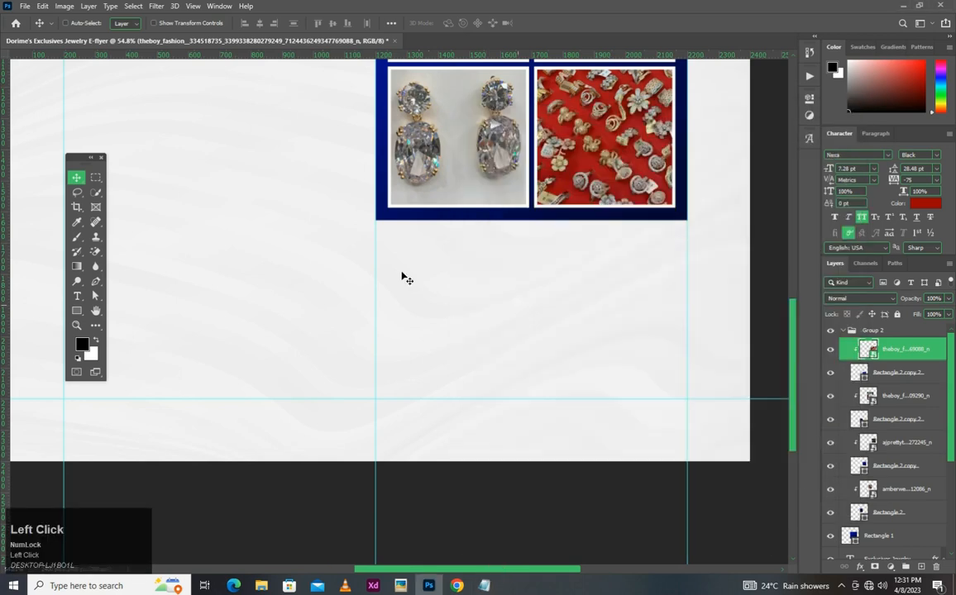
- Draw a vertical line about 551 px long with the Line tool, along the panel's left-edge guide from just below the panel to the lower guide
scroll(403, 278, up, 2)
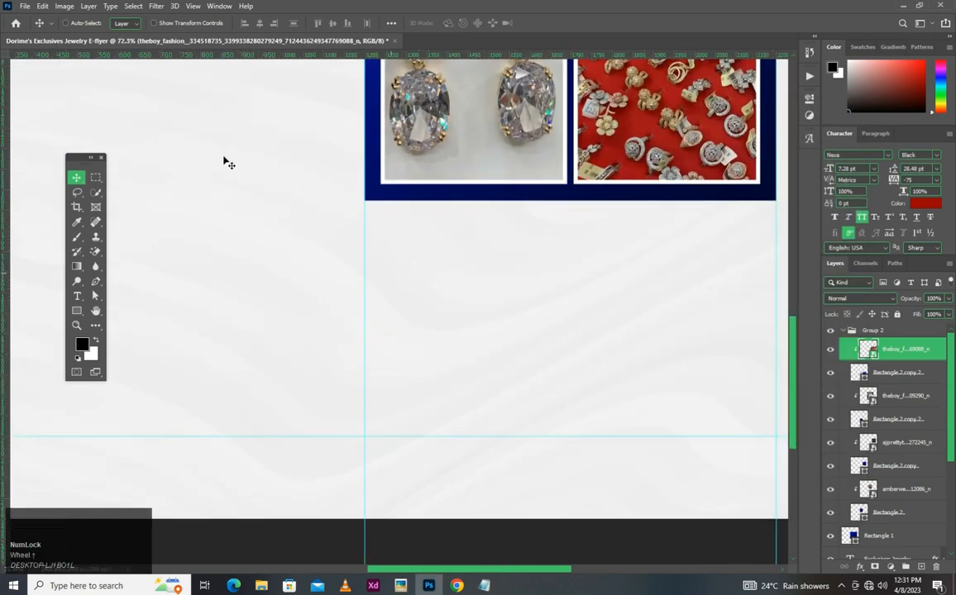
right_click(73, 312)
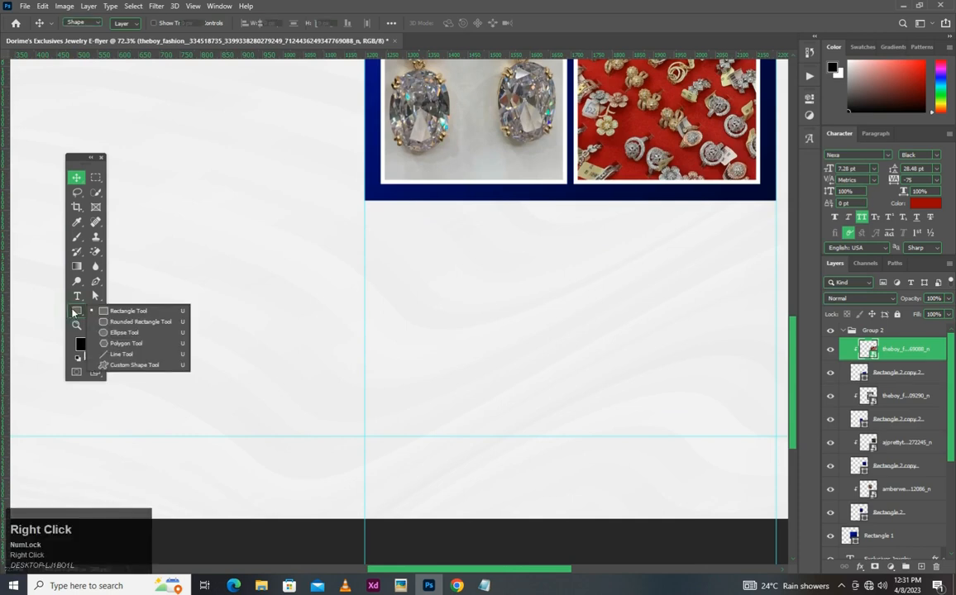
click(124, 313)
scroll(353, 211, up, 2)
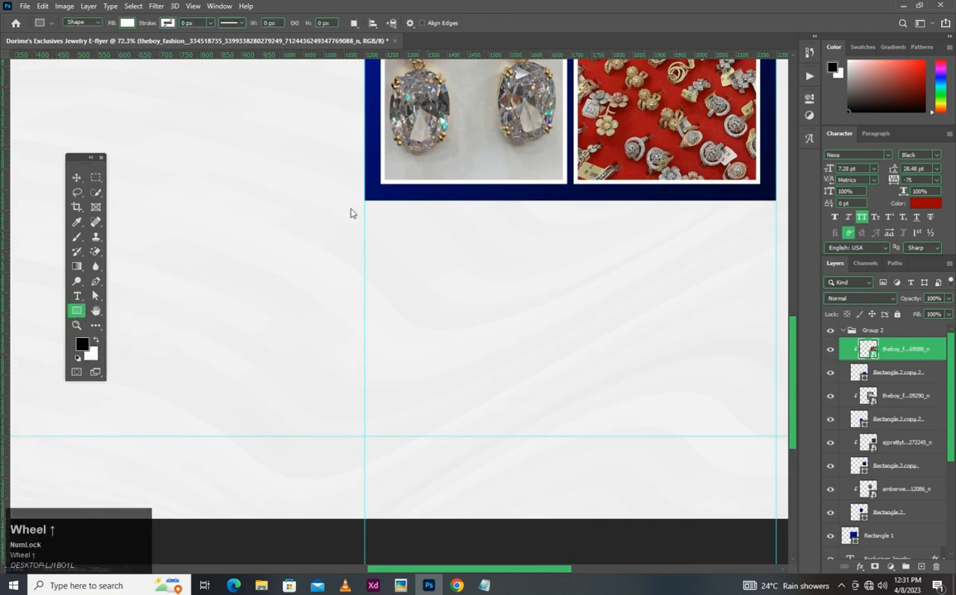
mouse_move(373, 210)
mouse_down()
mouse_move(383, 412)
mouse_move(372, 556)
mouse_up()
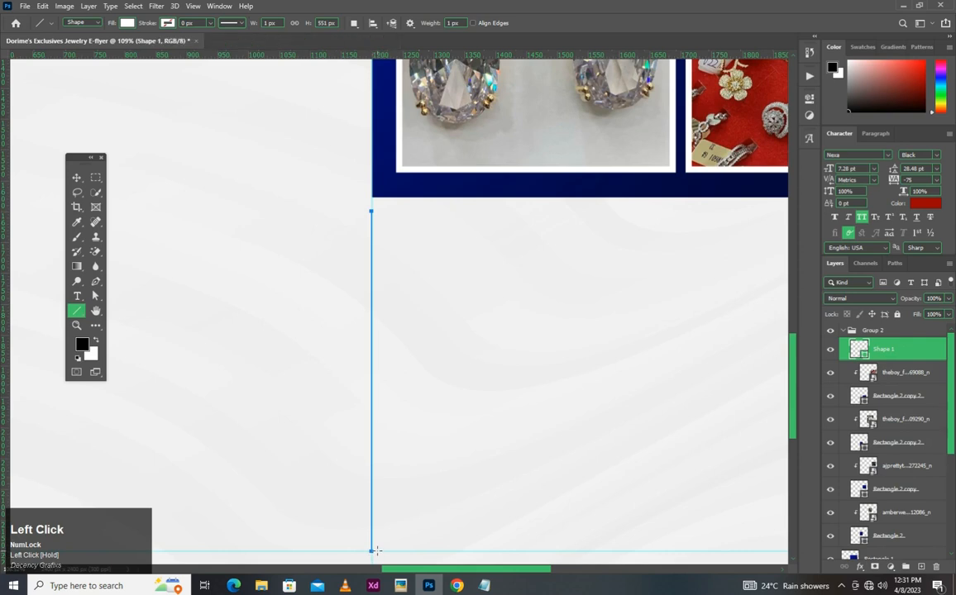
- Fill the vertical line with the dark blue 00074a sampled from the photo panel
key(v)
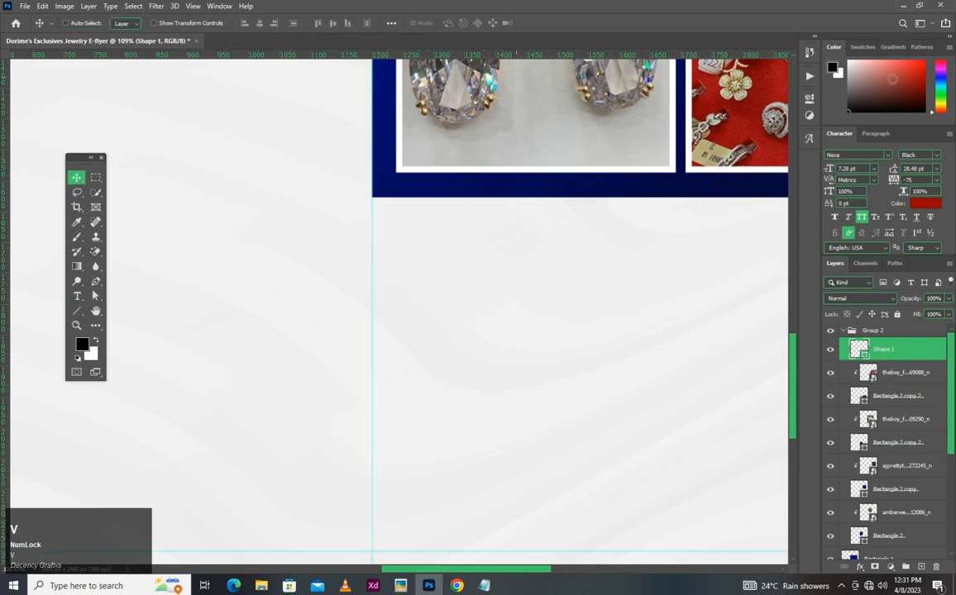
click(810, 100)
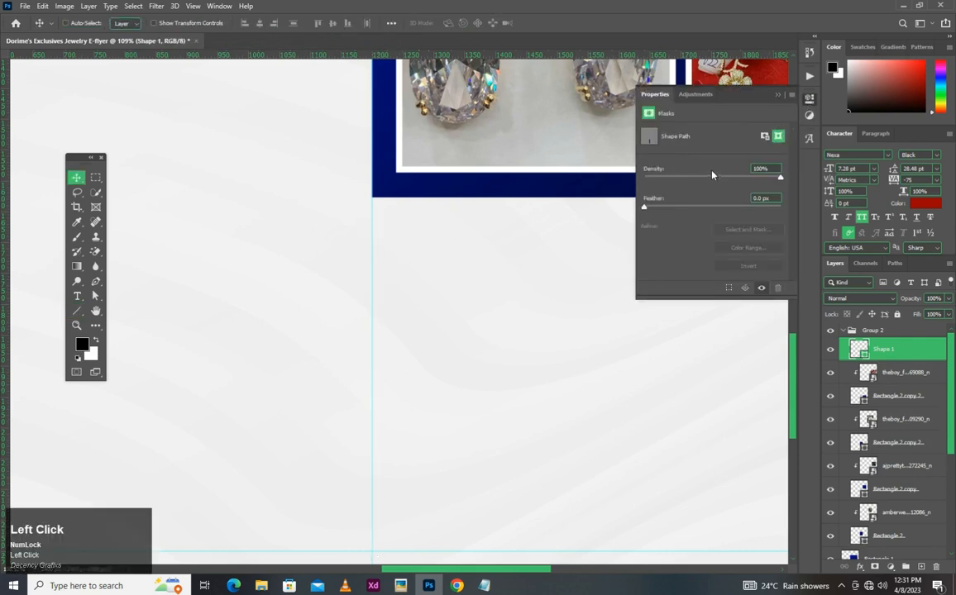
click(864, 353)
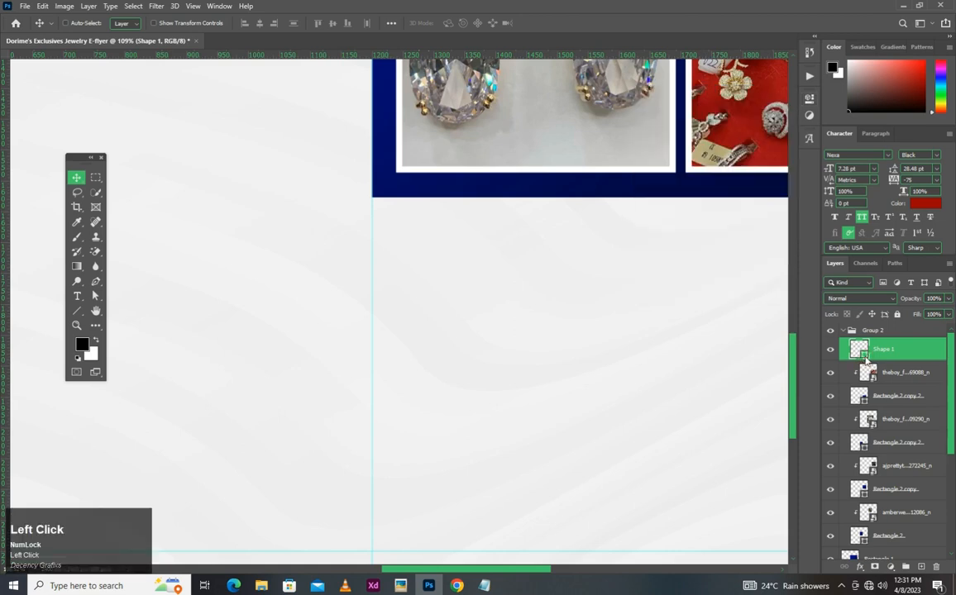
double_click(864, 353)
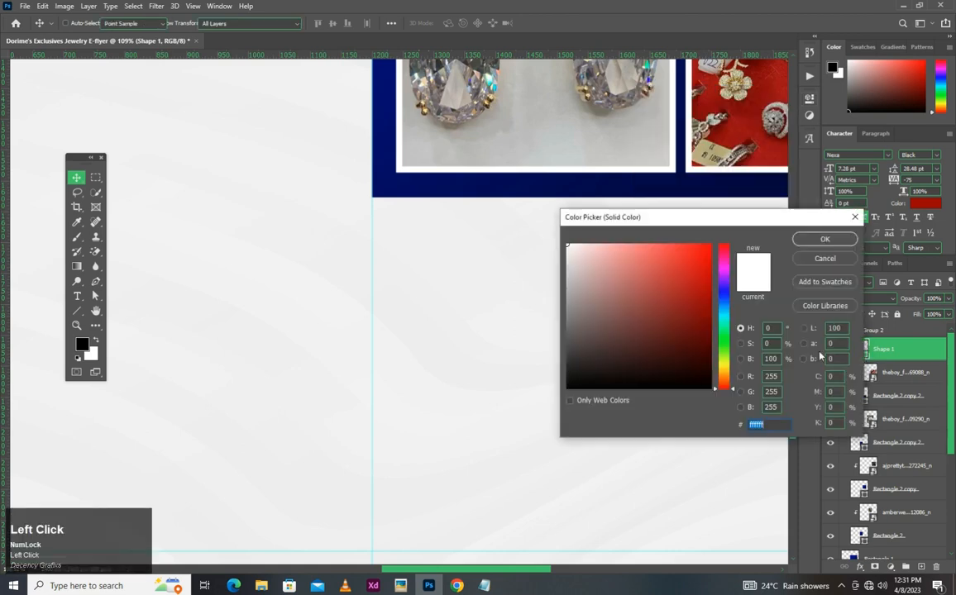
click(393, 188)
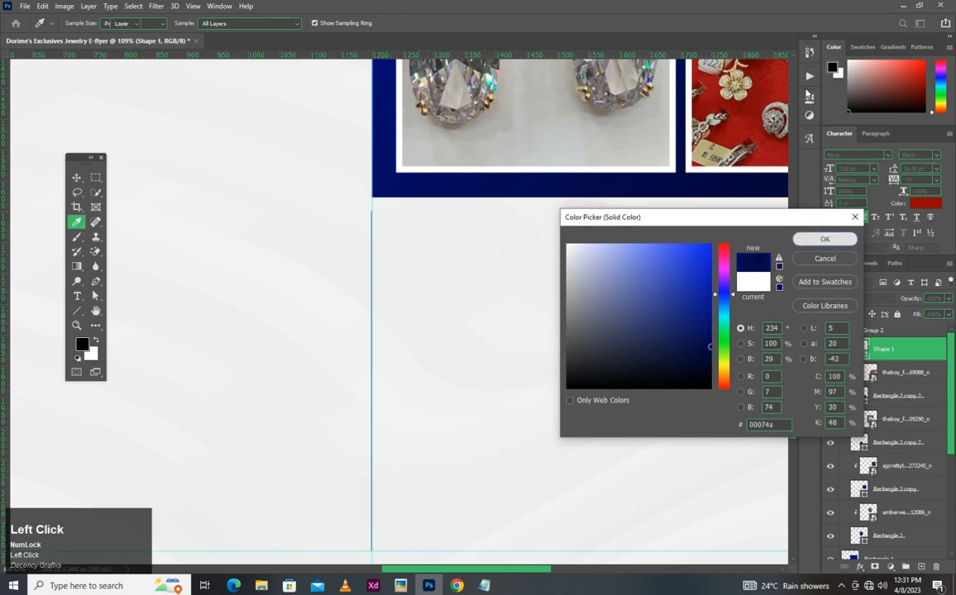
click(824, 239)
- Set the vertical line's width to 5 px
key(u)
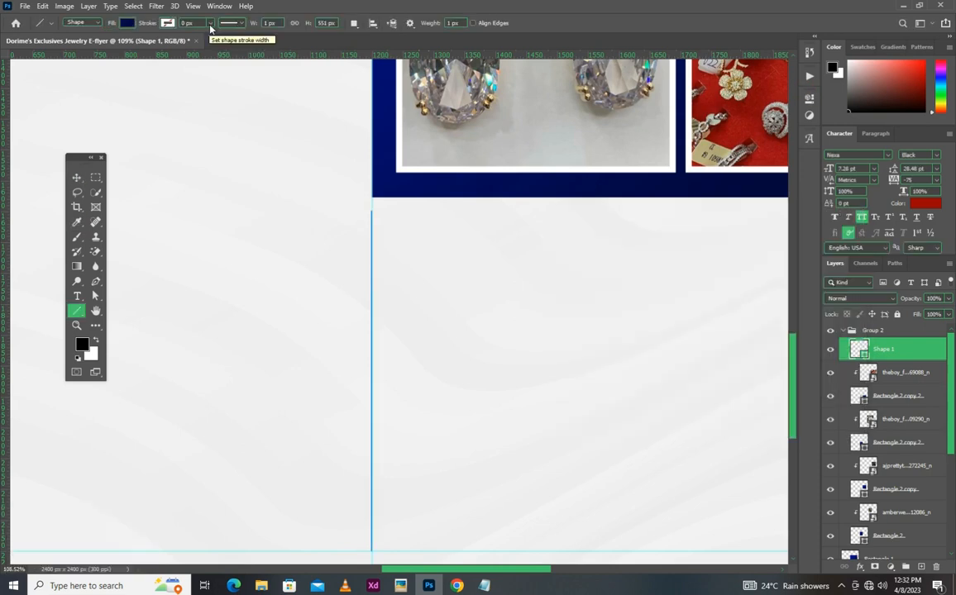
click(273, 23)
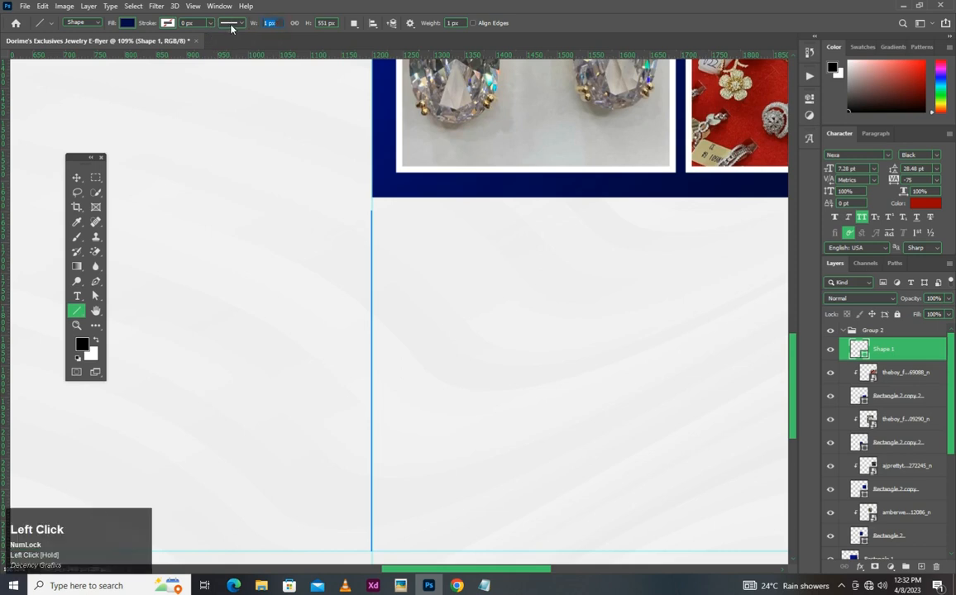
text(5)
key(Return)
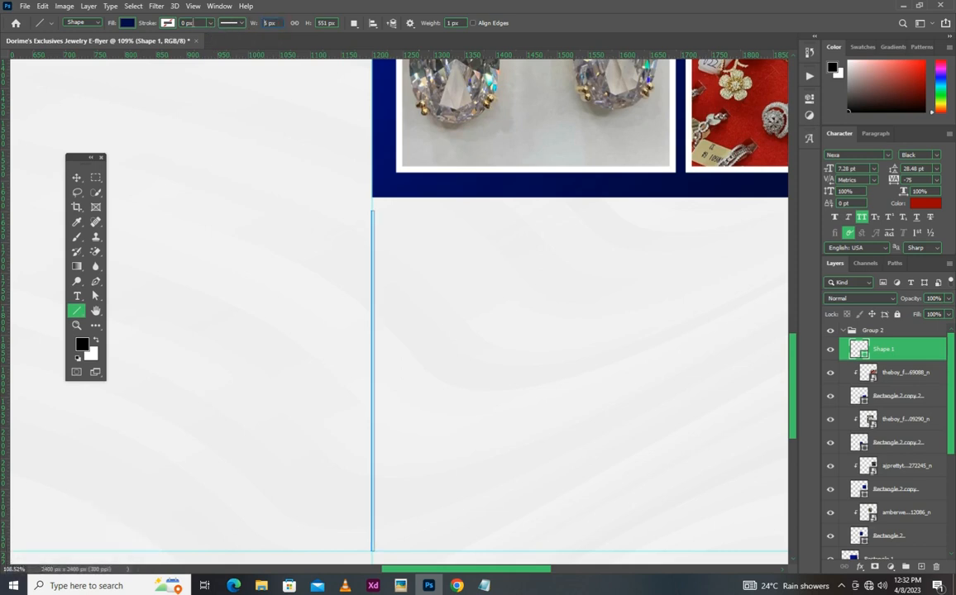
click(77, 177)
click(414, 245)
scroll(433, 294, down, 1)
scroll(428, 281, down, 4)
scroll(508, 424, up, 3)
key(space)
drag(431, 348, 335, 389)
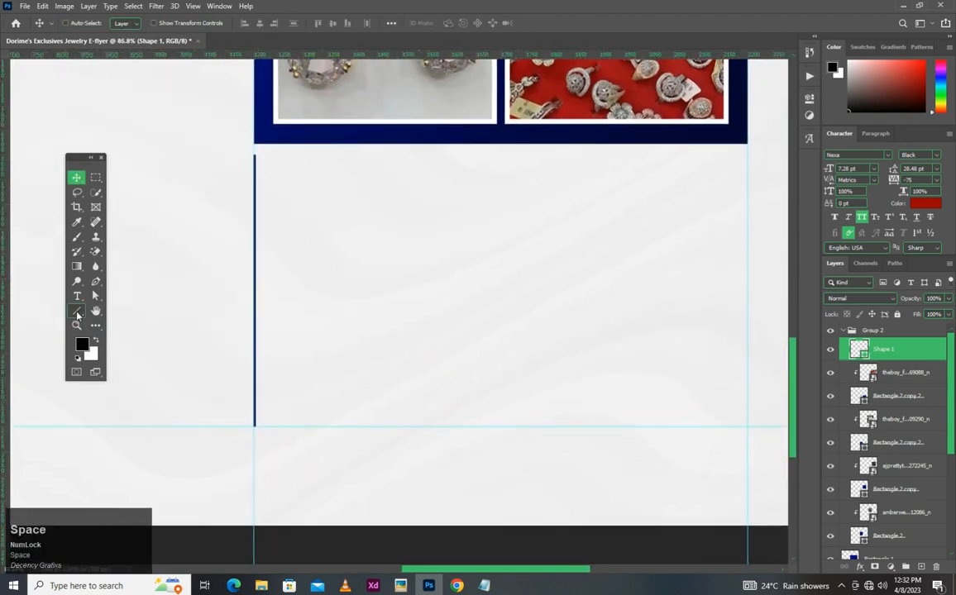
- Activate the Rectangle tool and add a vertical guide in line with the left edge of the lower-left photo's white border
right_click(79, 312)
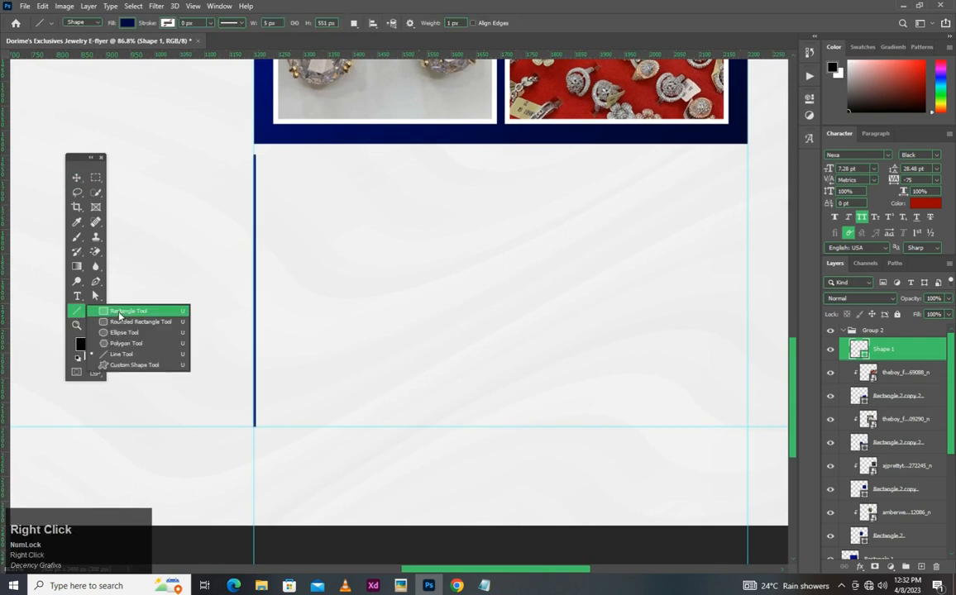
click(119, 315)
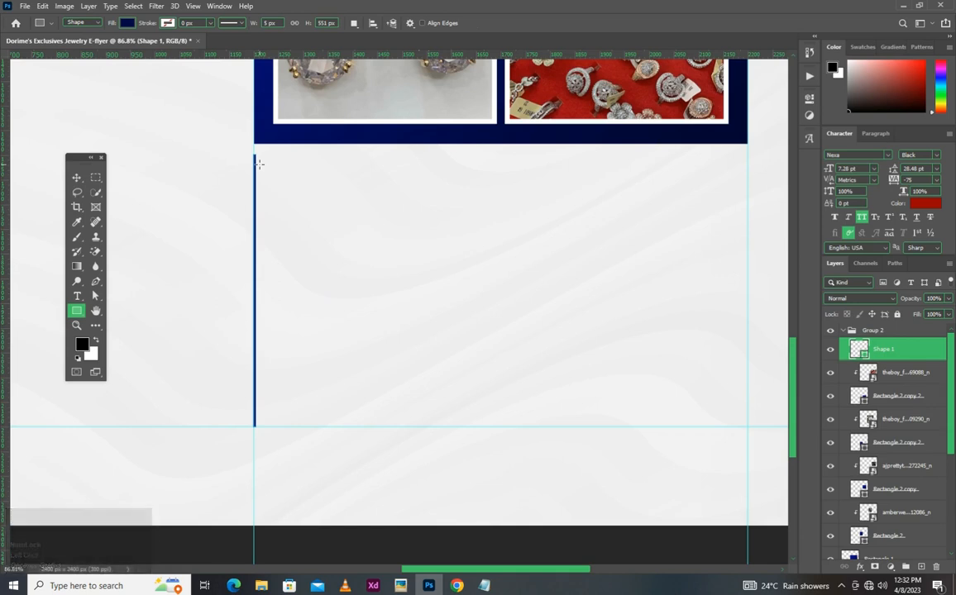
scroll(261, 164, up, 3)
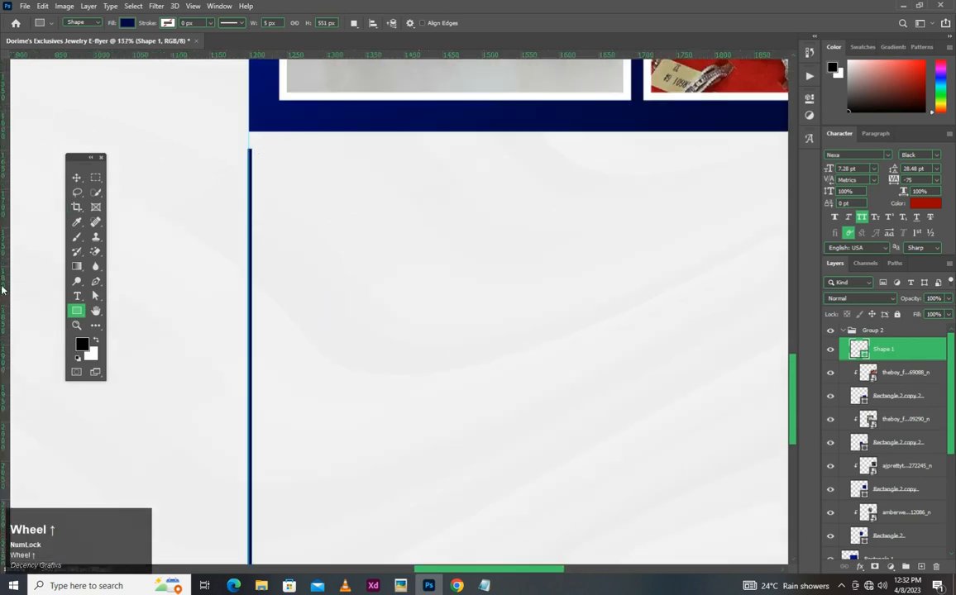
drag(3, 281, 278, 275)
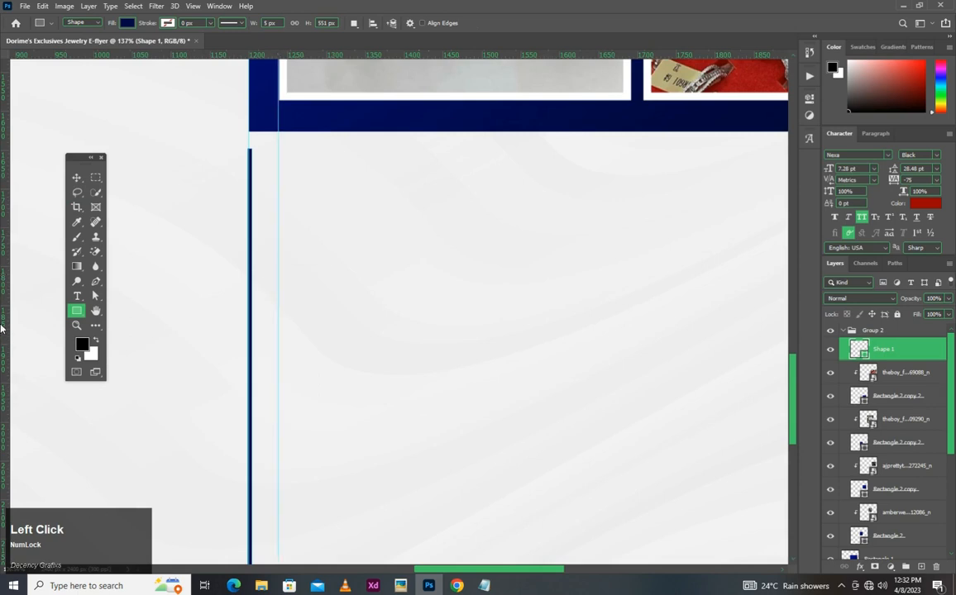
- Add a vertical guide just beside the blue vertical line and draw a rectangle about 124 by 35 px from it, below the photo panel
drag(13, 281, 256, 246)
scroll(256, 246, down, 5)
scroll(257, 240, down, 2)
scroll(258, 239, up, 5)
click(300, 307)
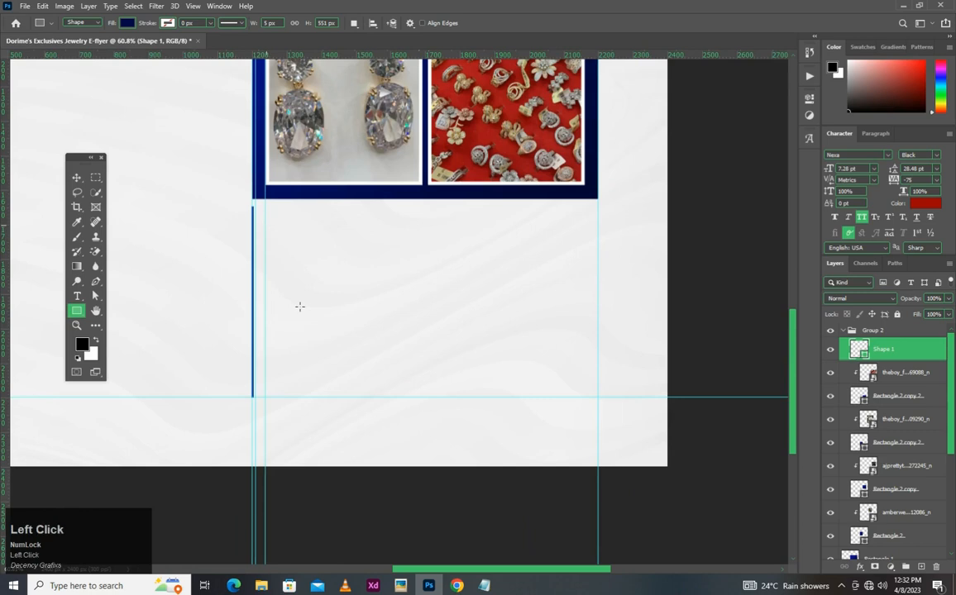
scroll(267, 284, up, 6)
drag(262, 268, 480, 328)
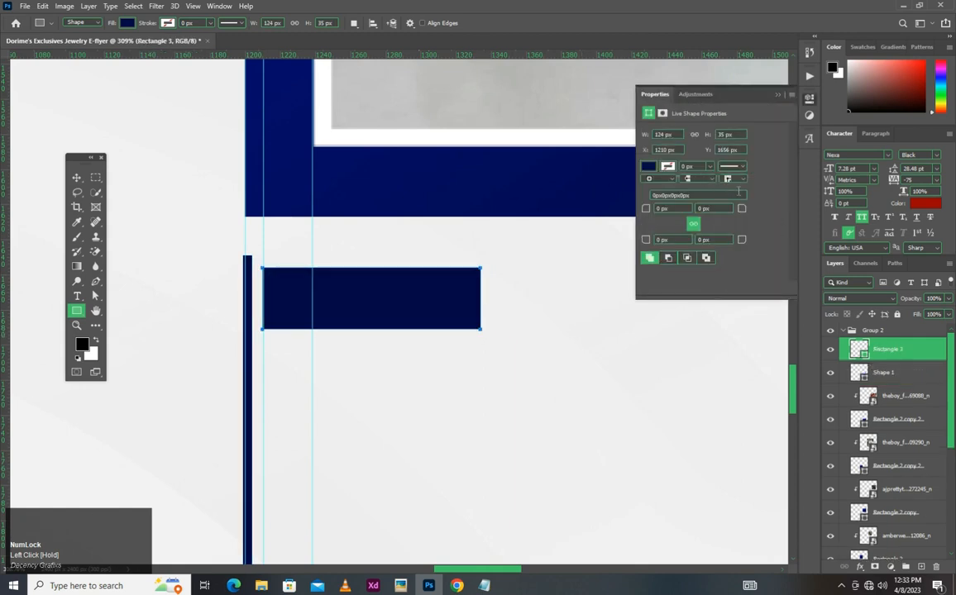
- Unlink the rectangle's corner radii and round only its top-right corner to 20 px
click(693, 225)
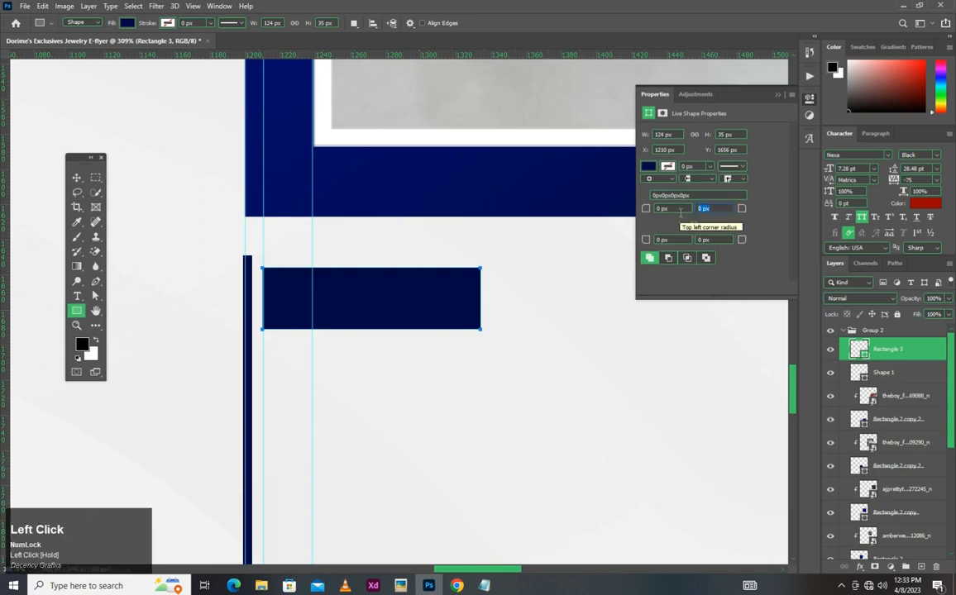
text(5)
key(Return)
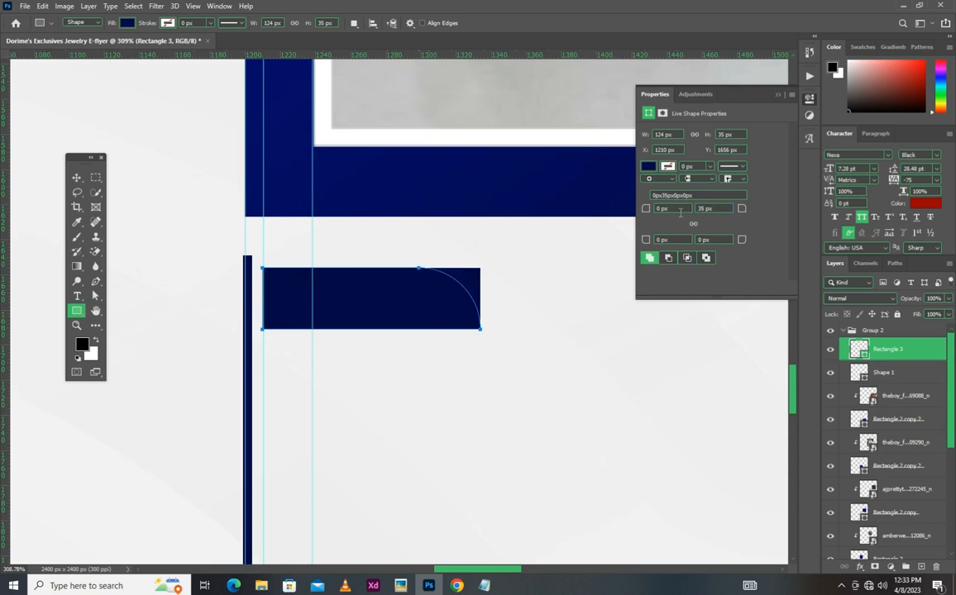
click(716, 209)
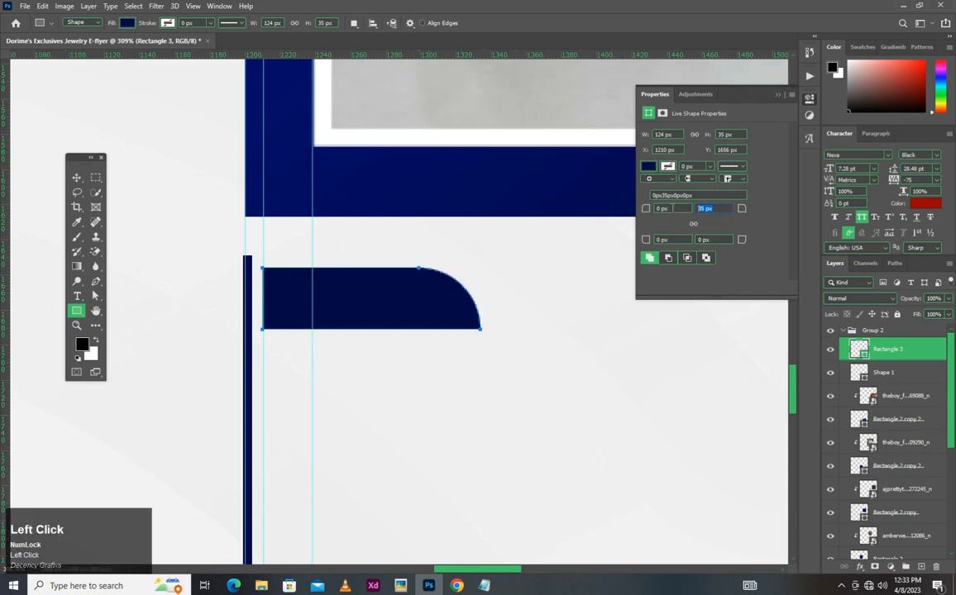
text(20)
key(Return)
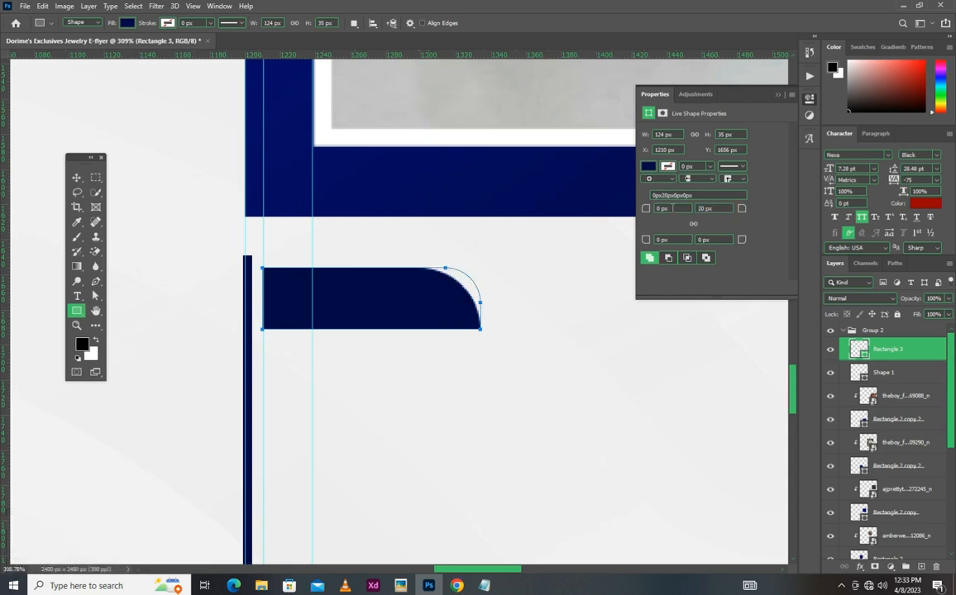
- Fill the small rectangle with the dark-to-bright blue gradient preset
click(76, 177)
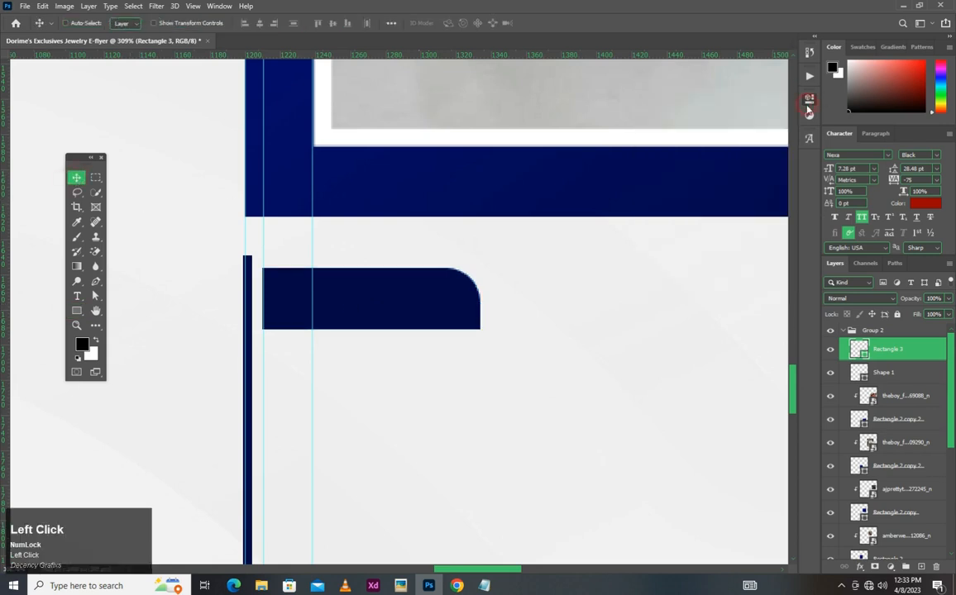
click(809, 106)
click(649, 168)
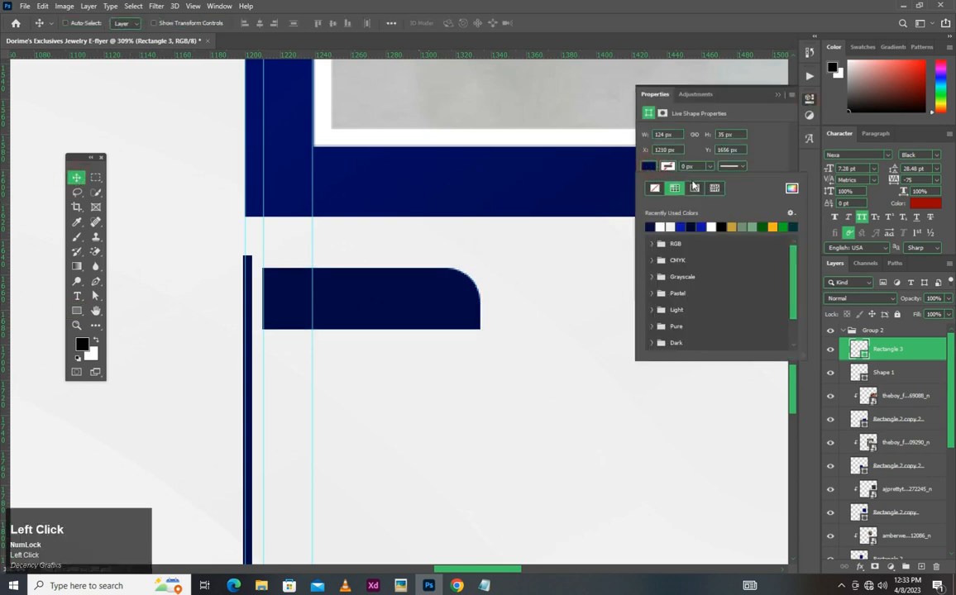
click(693, 188)
click(649, 226)
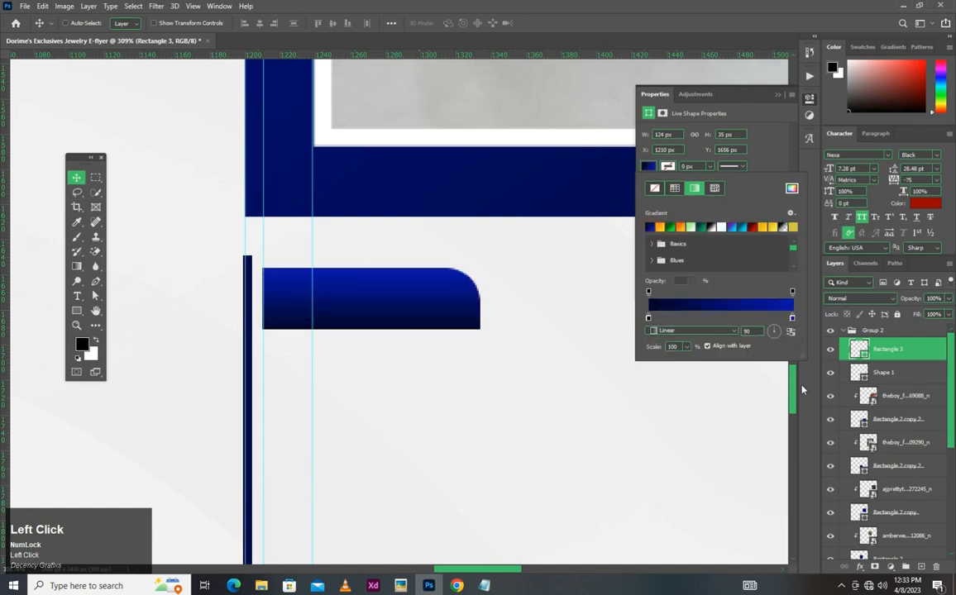
- Reverse the small rectangle's gradient fill and set its angle to -53°
click(865, 354)
click(866, 354)
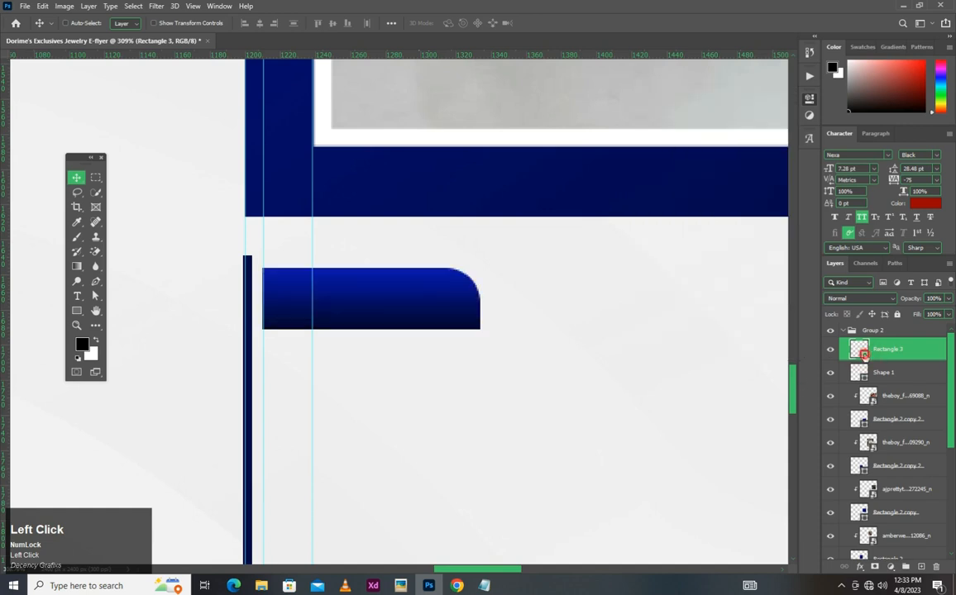
double_click(862, 353)
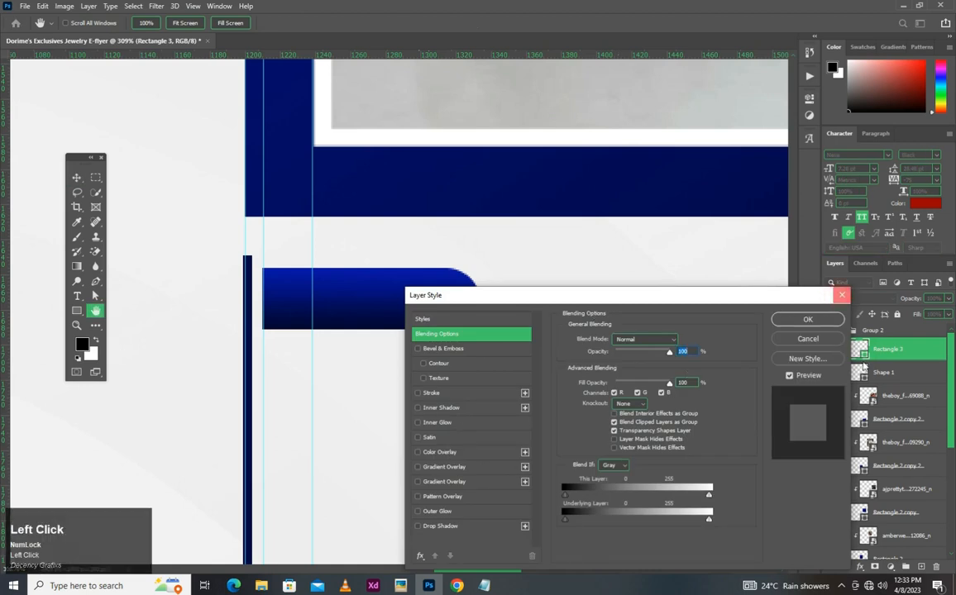
click(805, 320)
double_click(860, 352)
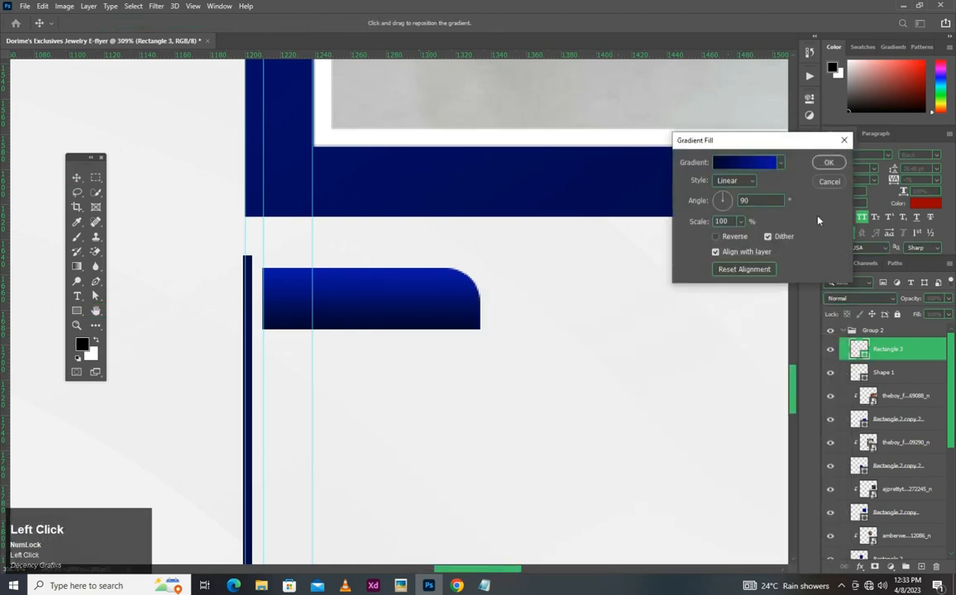
click(716, 238)
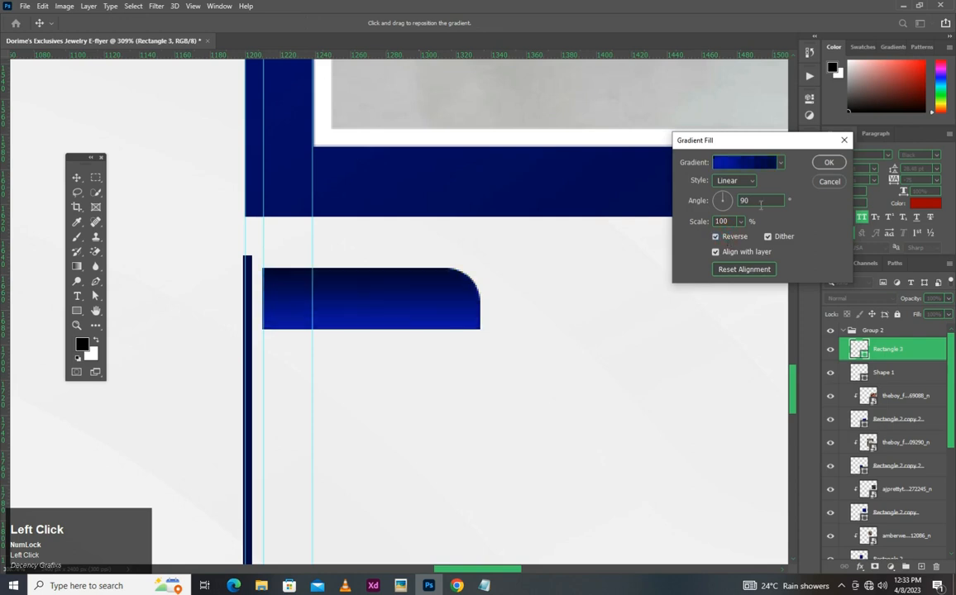
text(-53)
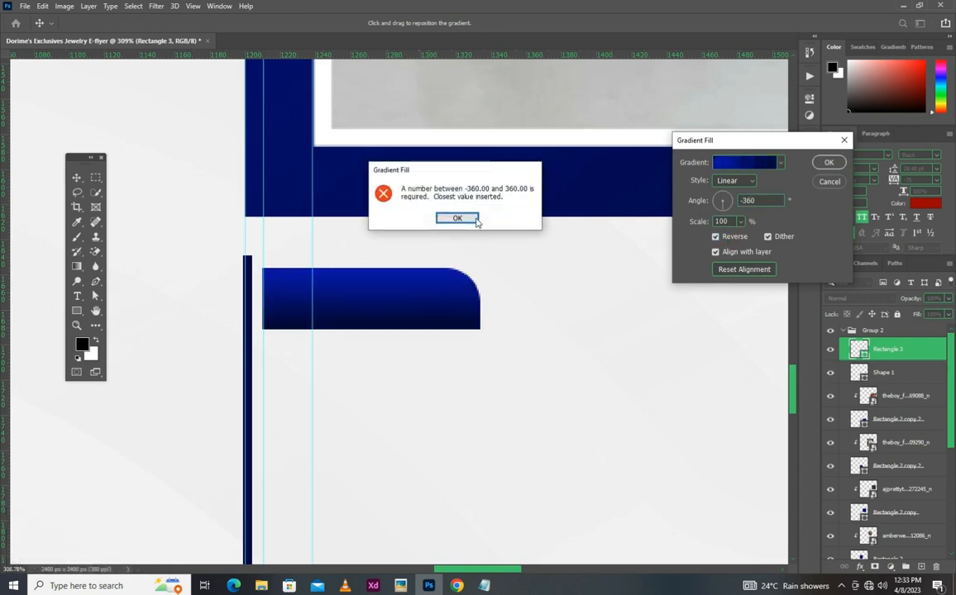
click(475, 219)
text(-53)
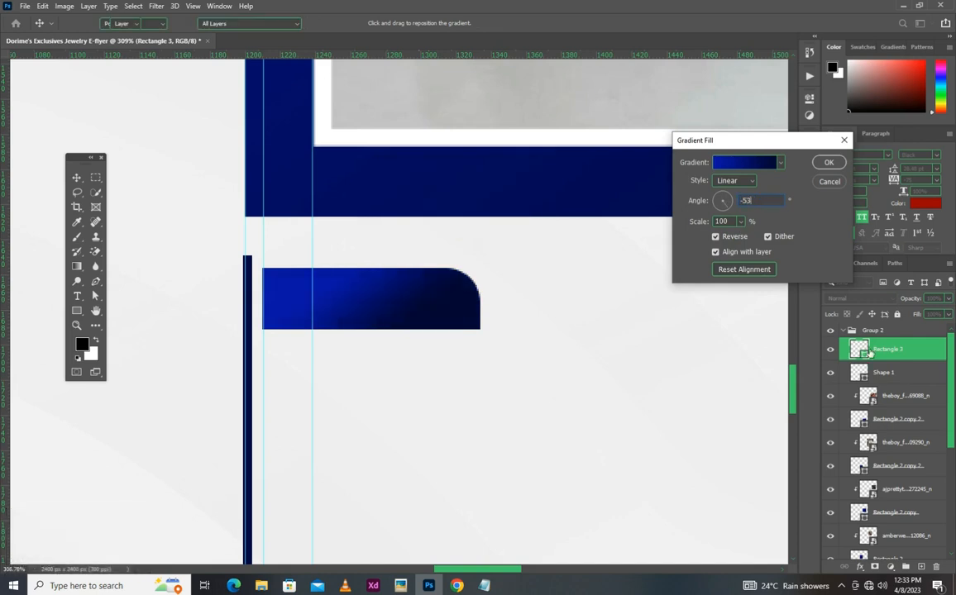
key(Return)
- Shift the rectangle's gradient so the bright blue covers most of it, and turn its angle to about -1.78°
double_click(862, 352)
drag(524, 324, 590, 332)
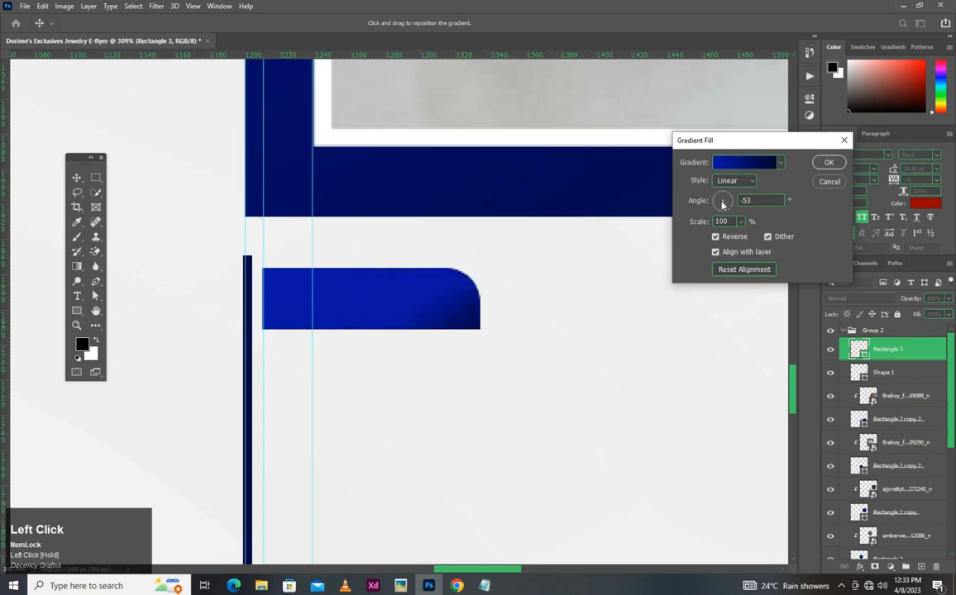
drag(740, 202, 772, 199)
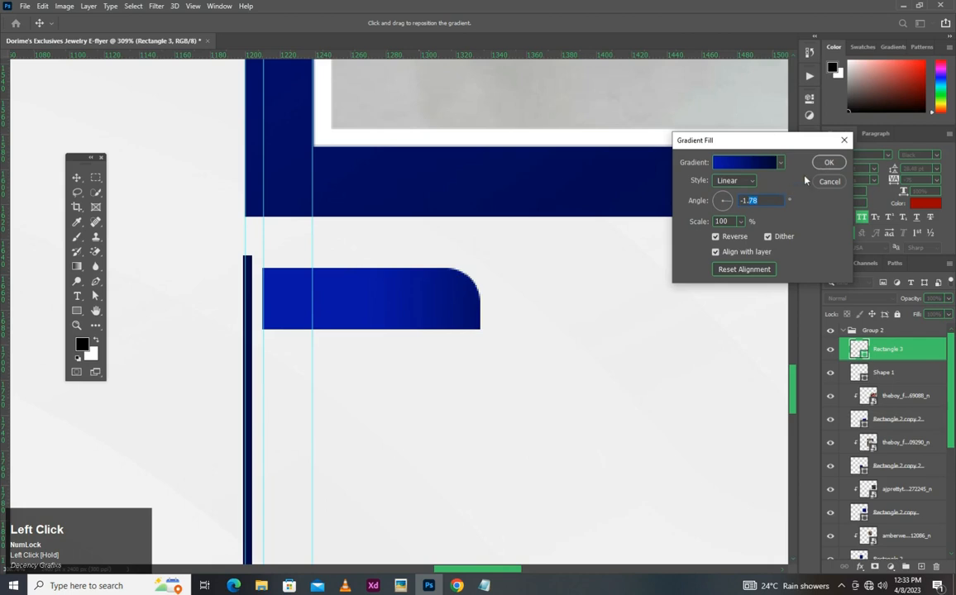
key(Return)
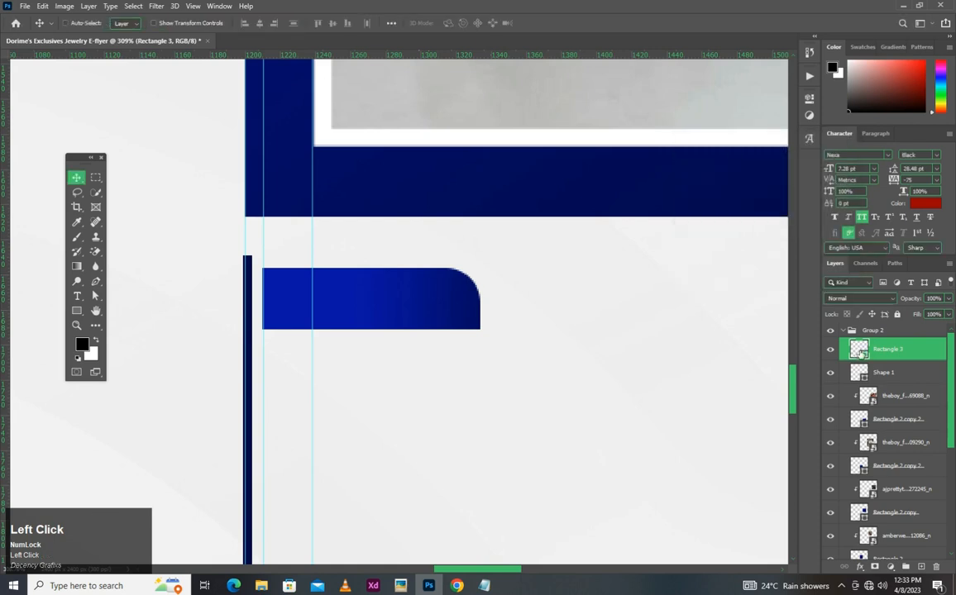
- Move the Rectangle 3 and Shape 1 layers out of Group 2 to above it, and collapse the group
ctrl+click(902, 373)
drag(902, 373, 880, 329)
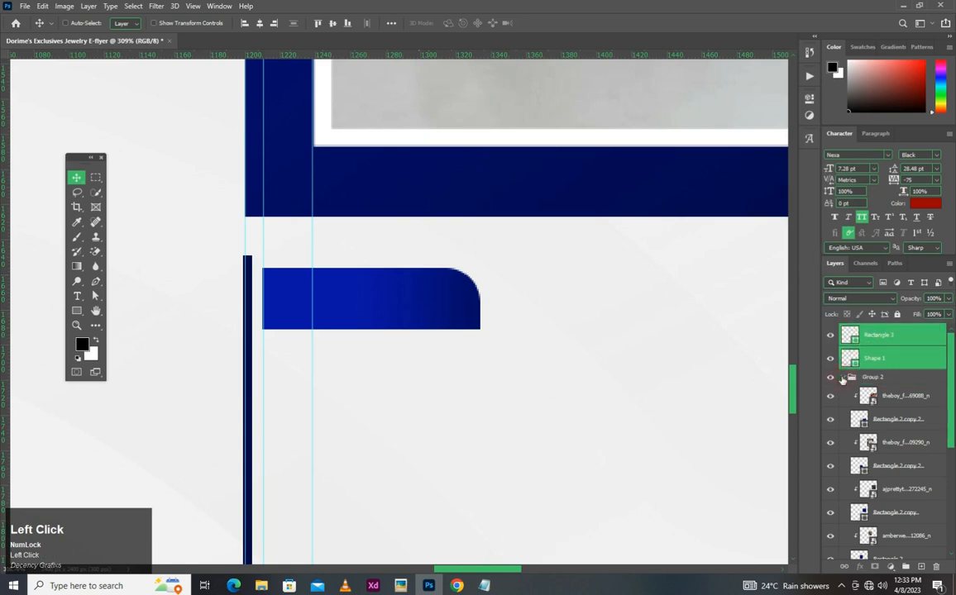
click(842, 377)
click(353, 290)
key(ctrl)
drag(7, 385, 12, 387)
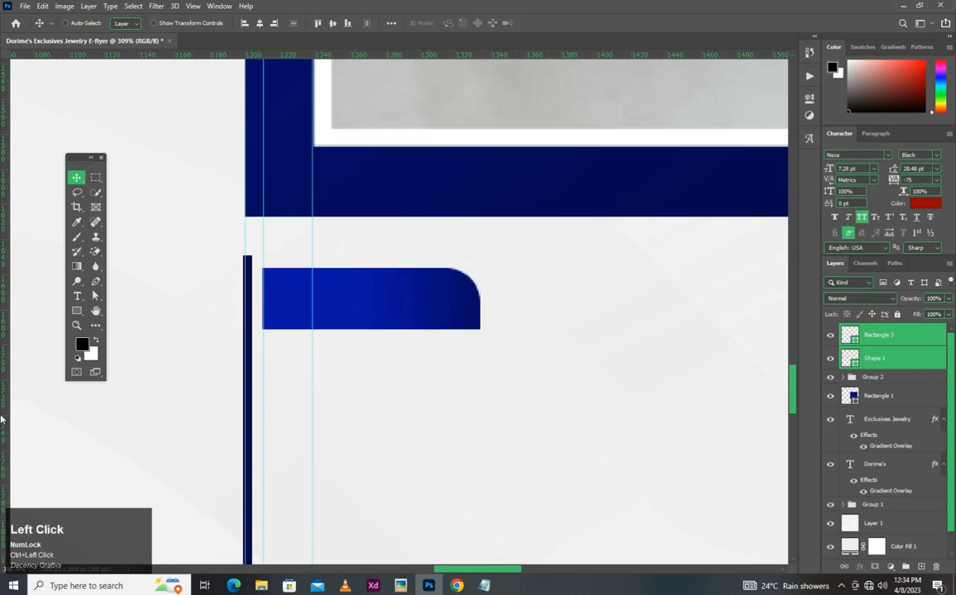
- Add a text line reading "Our Products" near the small rectangle, copying the wording from the Notepad design note
click(77, 295)
click(525, 270)
click(479, 588)
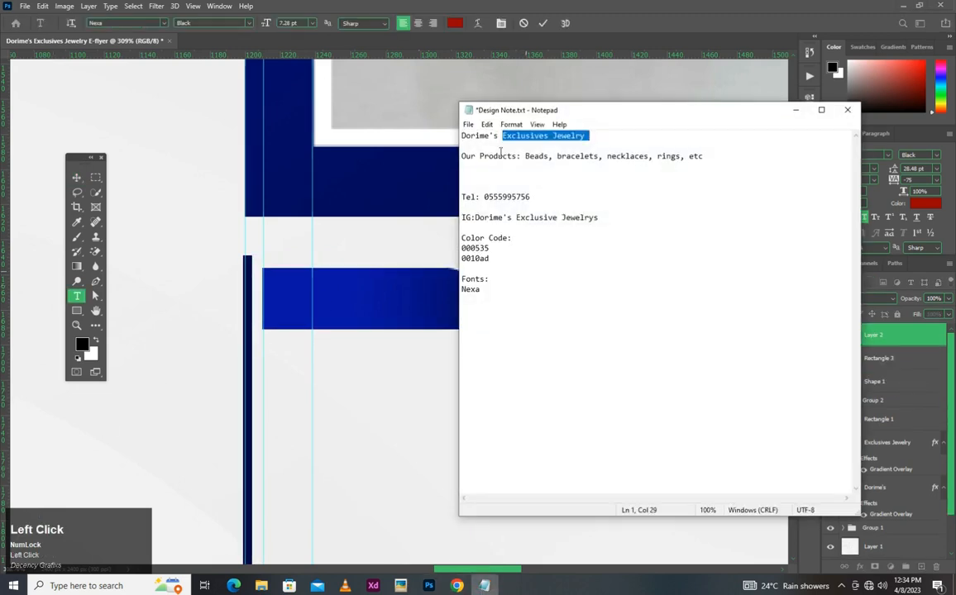
drag(518, 156, 440, 164)
key(ctrl+c)
click(416, 231)
key(ctrl+v)
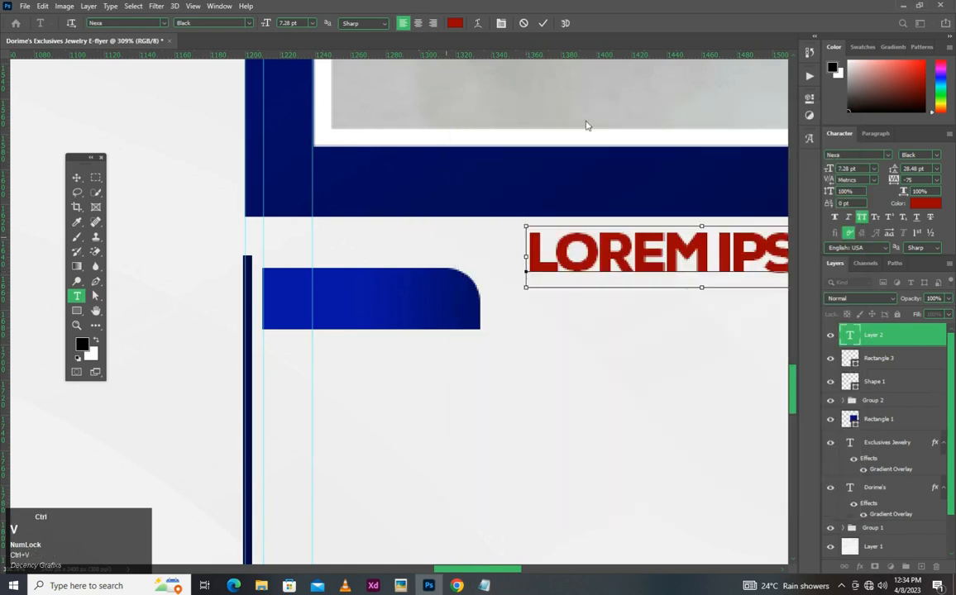
click(542, 23)
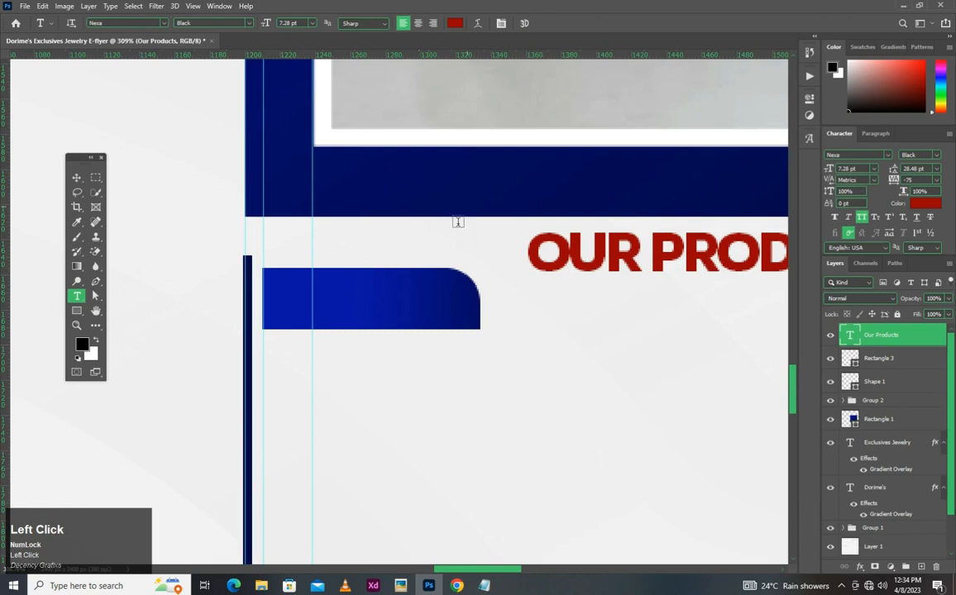
- Move the "Our Products" text onto the blue rectangle and reduce its font size to 4 pt
key(v)
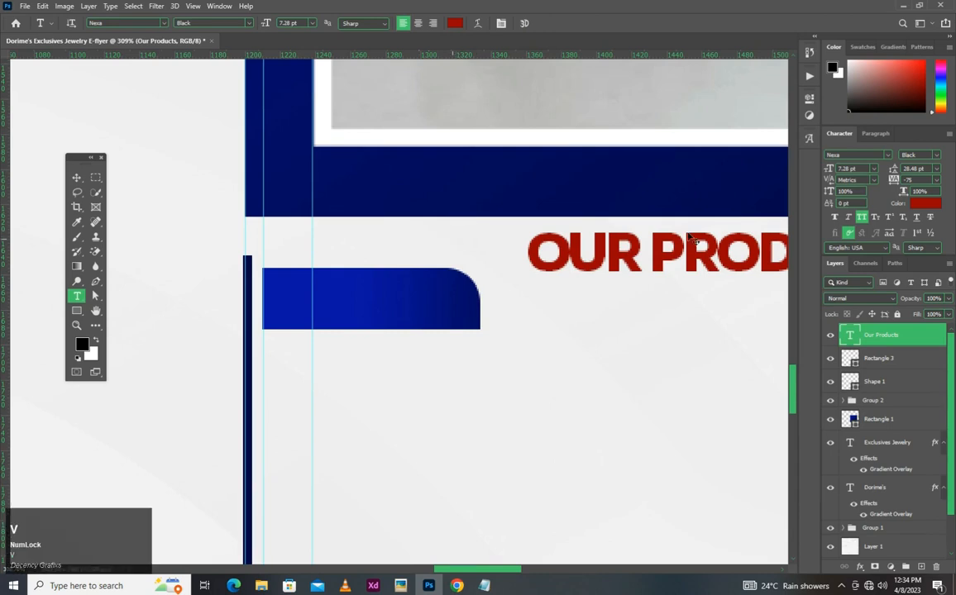
drag(698, 244, 433, 294)
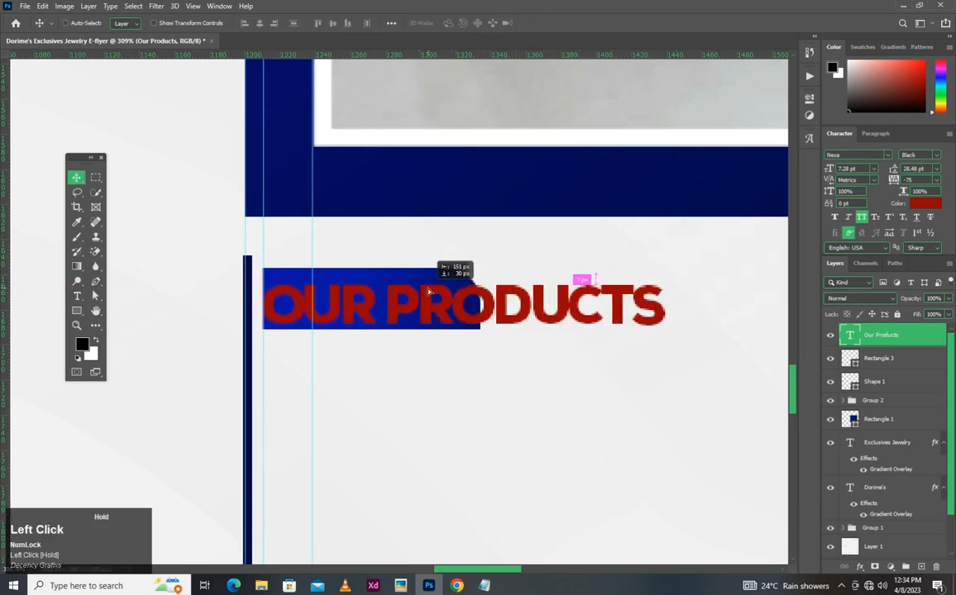
drag(858, 169, 725, 149)
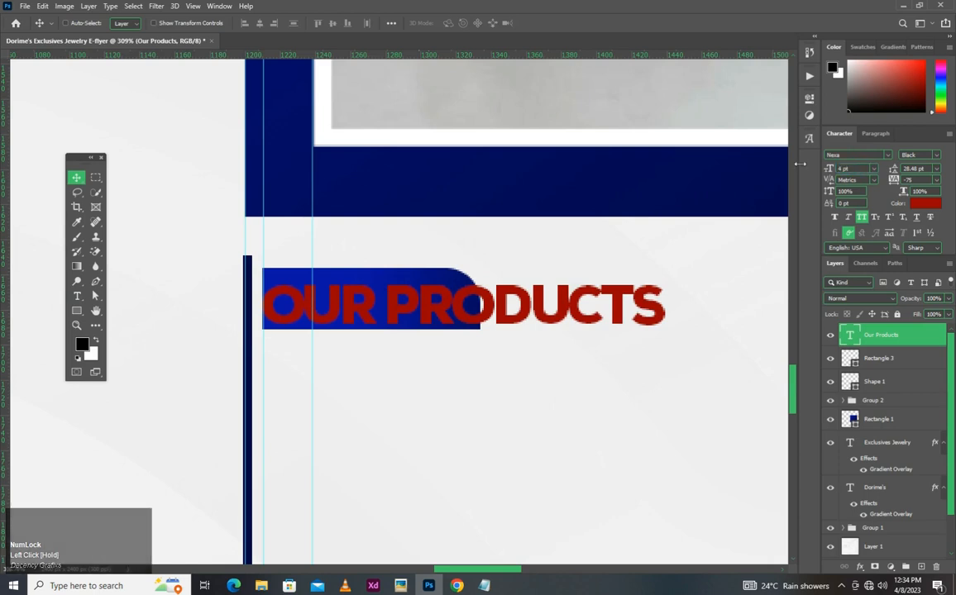
drag(860, 169, 805, 177)
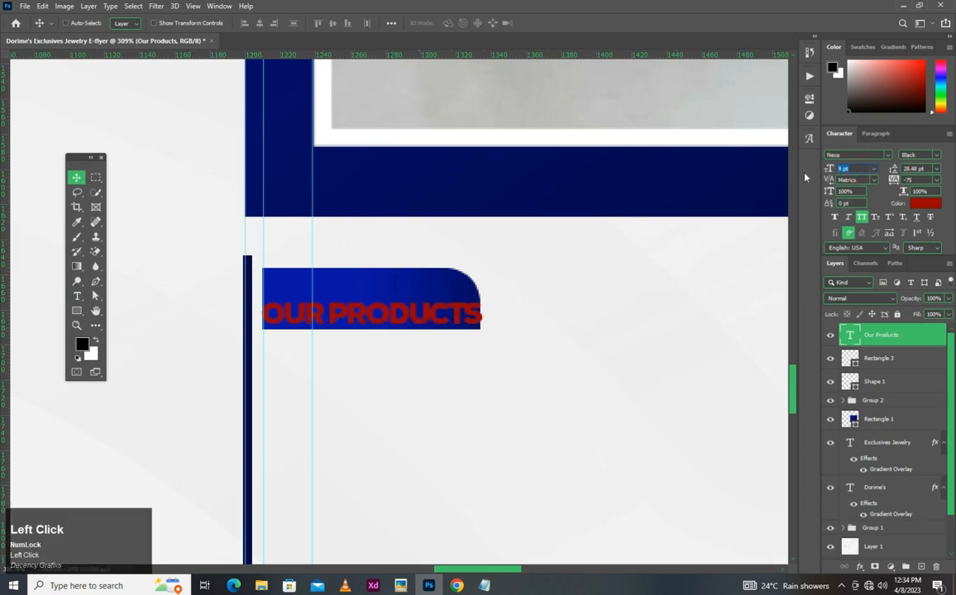
- Scale the blue Rectangle 3 up proportionally to about 291 by 82 px, keeping its upper-left corner in place
scroll(579, 251, down, 1)
click(592, 271)
scroll(591, 265, down, 5)
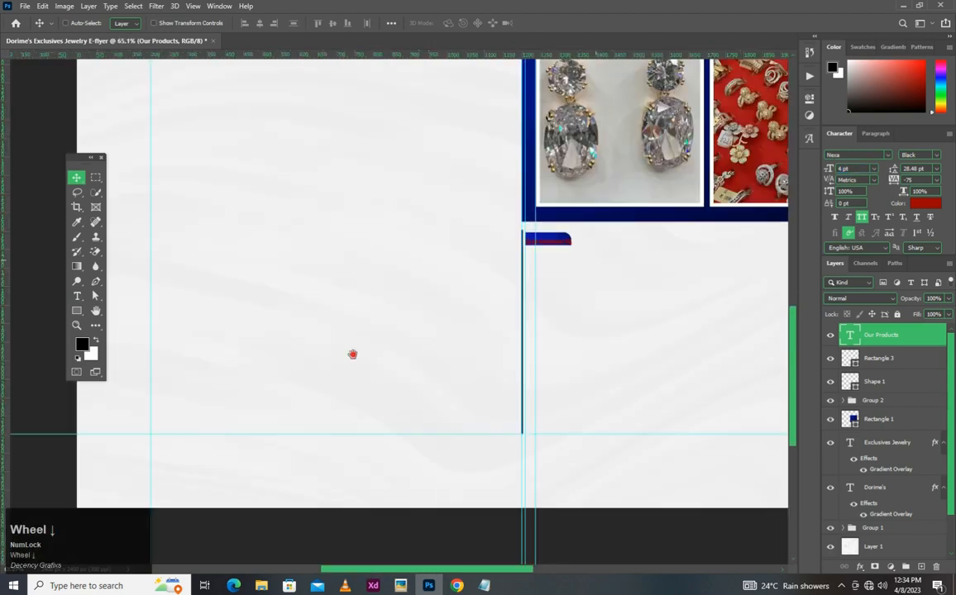
scroll(353, 354, down, 2)
key(space)
scroll(332, 339, up, 2)
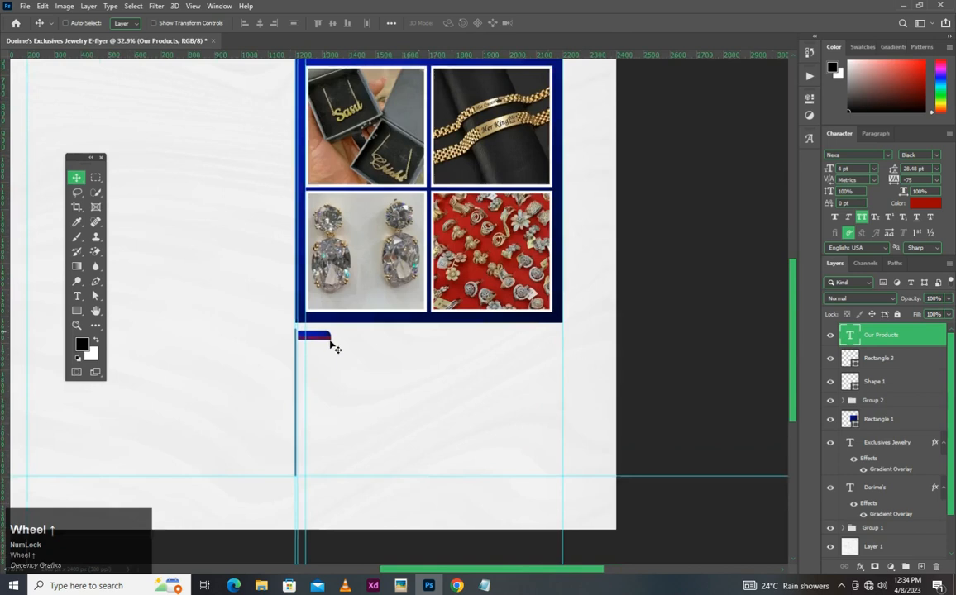
scroll(329, 317, up, 2)
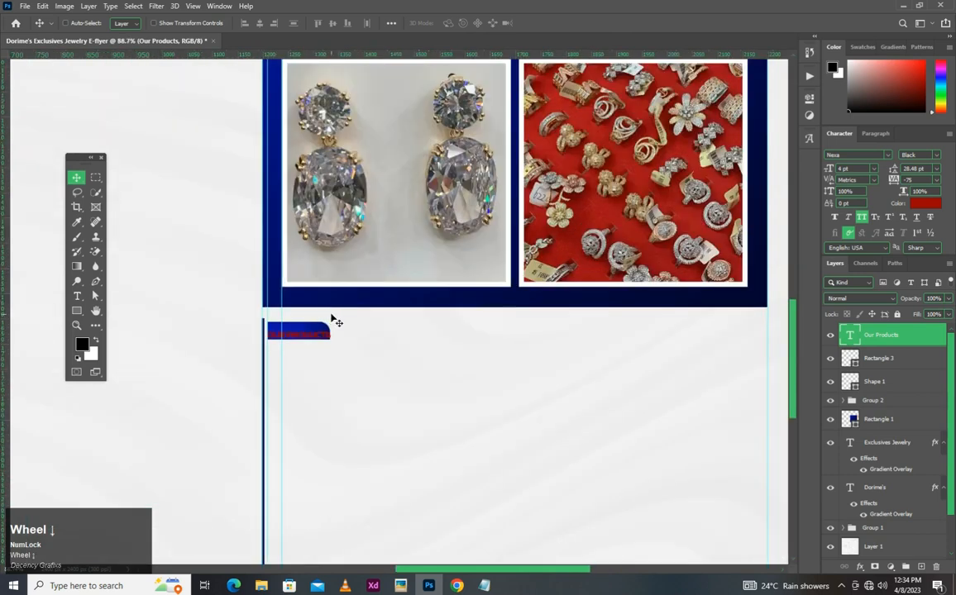
scroll(334, 320, down, 2)
scroll(334, 322, up, 2)
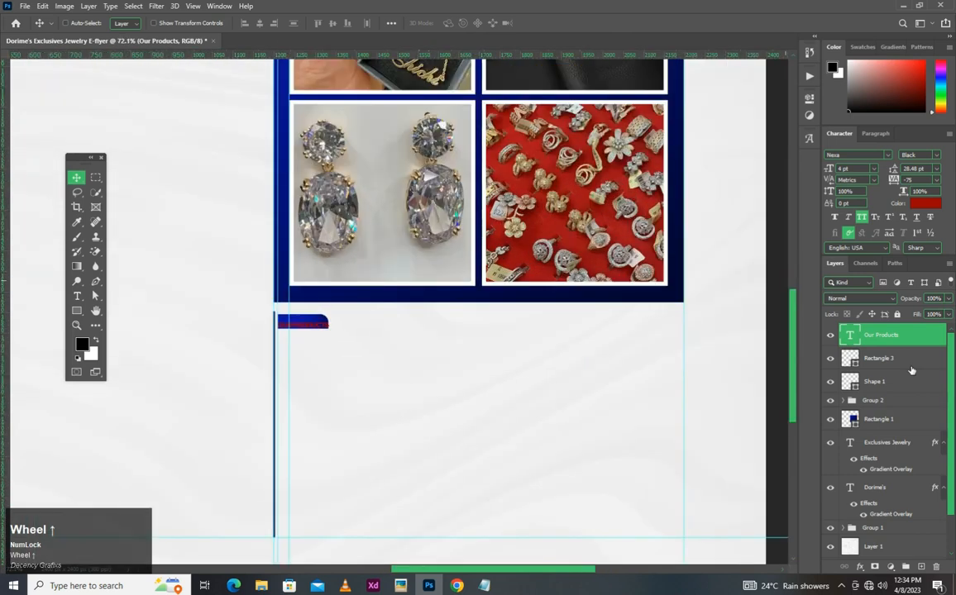
click(903, 360)
key(ctrl+t)
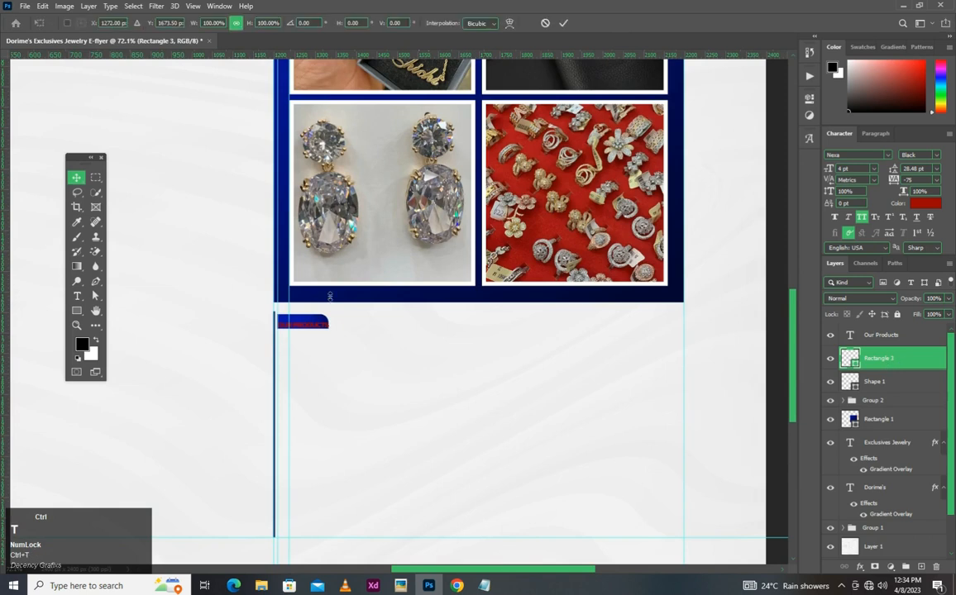
scroll(323, 321, down, 3)
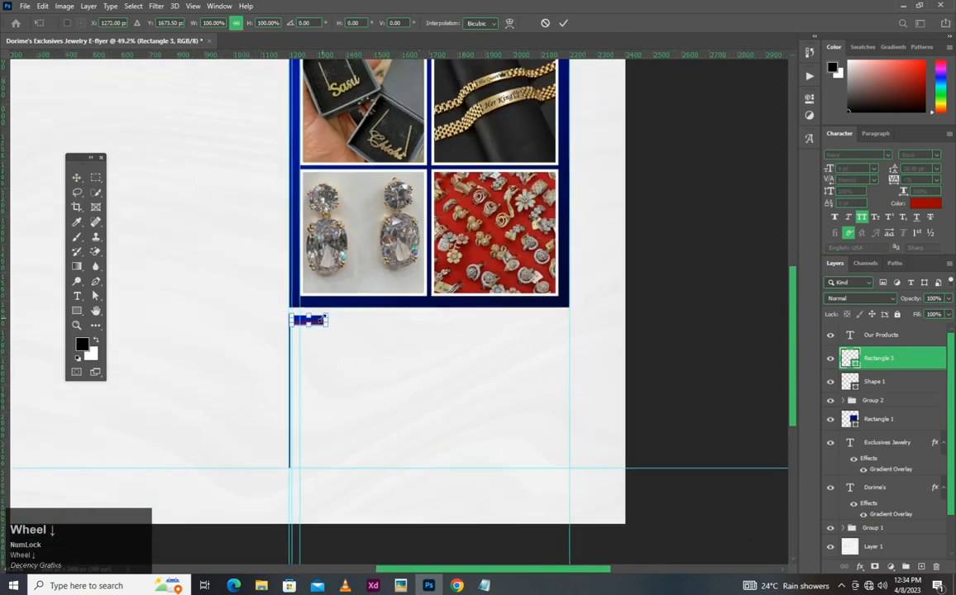
scroll(323, 321, down, 3)
scroll(325, 324, up, 2)
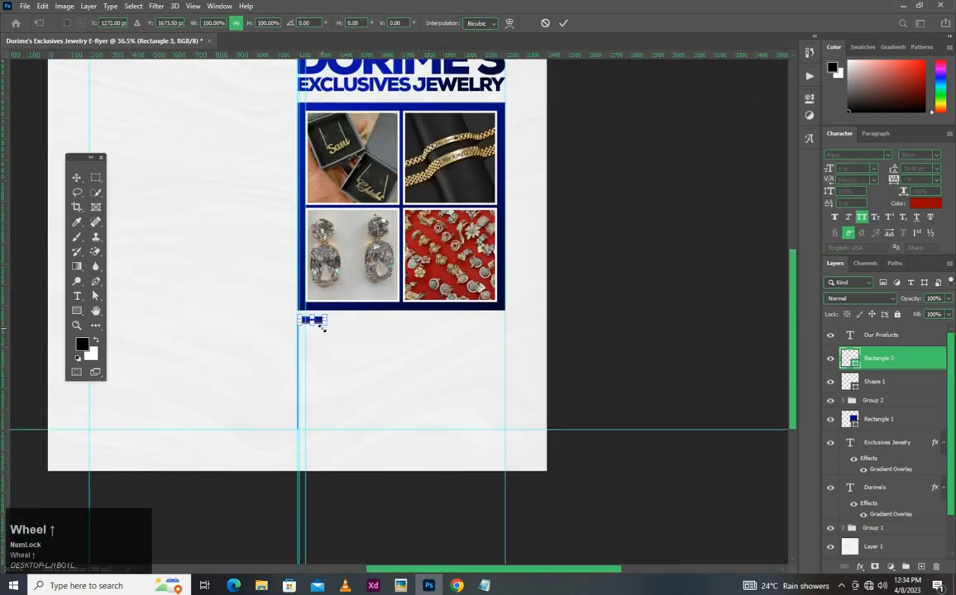
drag(327, 327, 360, 329)
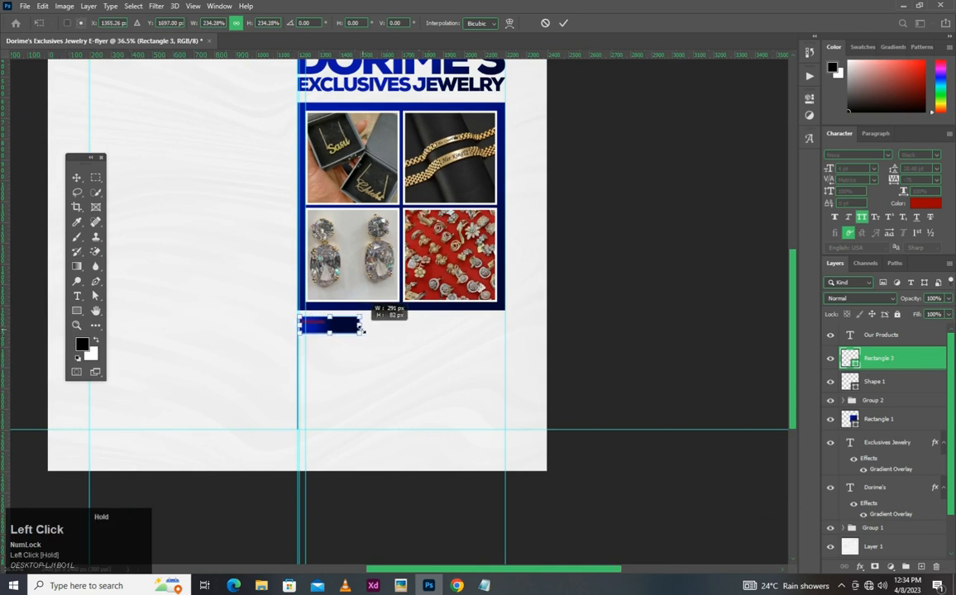
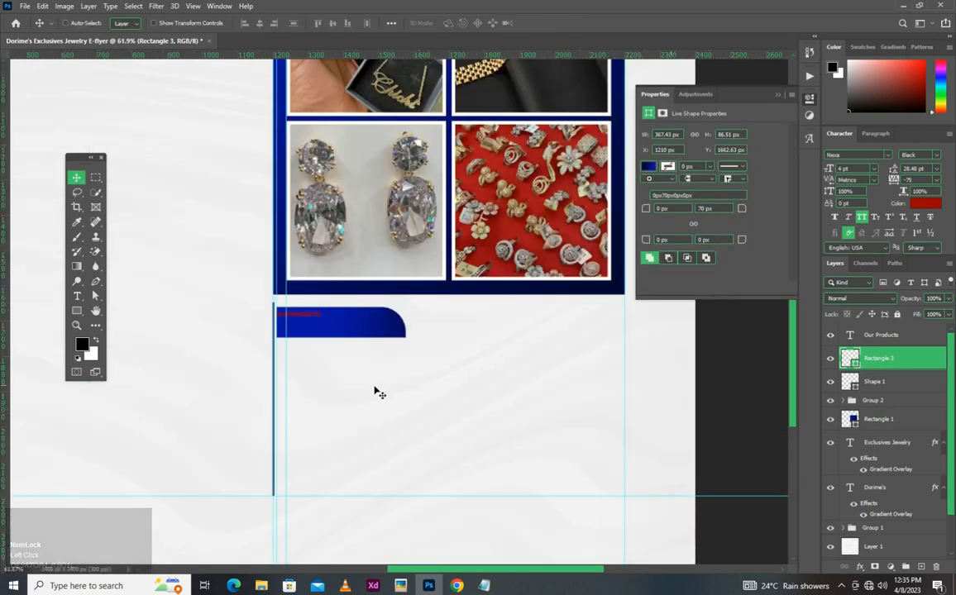
- Change the colour of the "Our Products" text to white (ffffff)
scroll(314, 319, up, 1)
ctrl+click(314, 319)
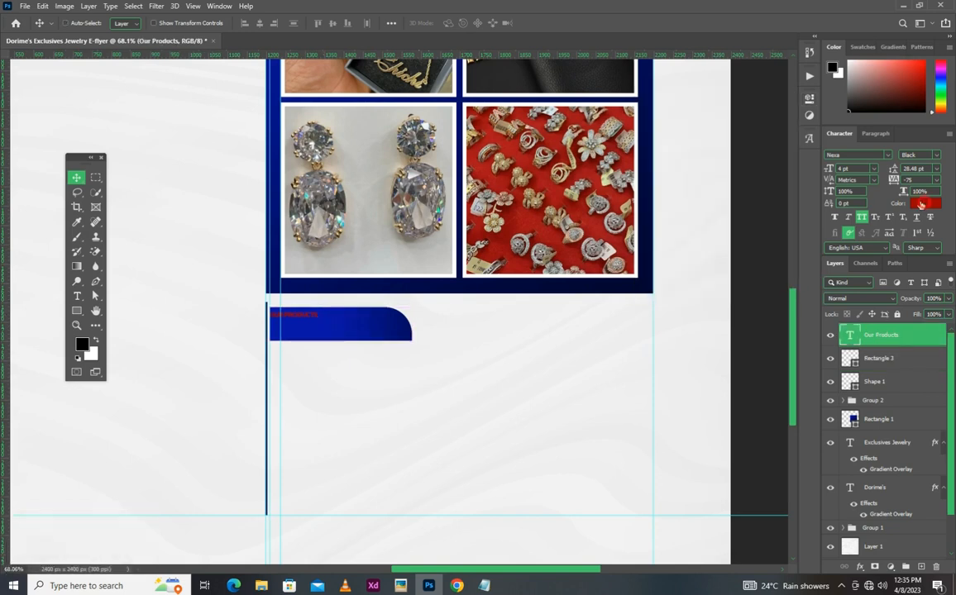
click(921, 205)
drag(589, 266, 547, 233)
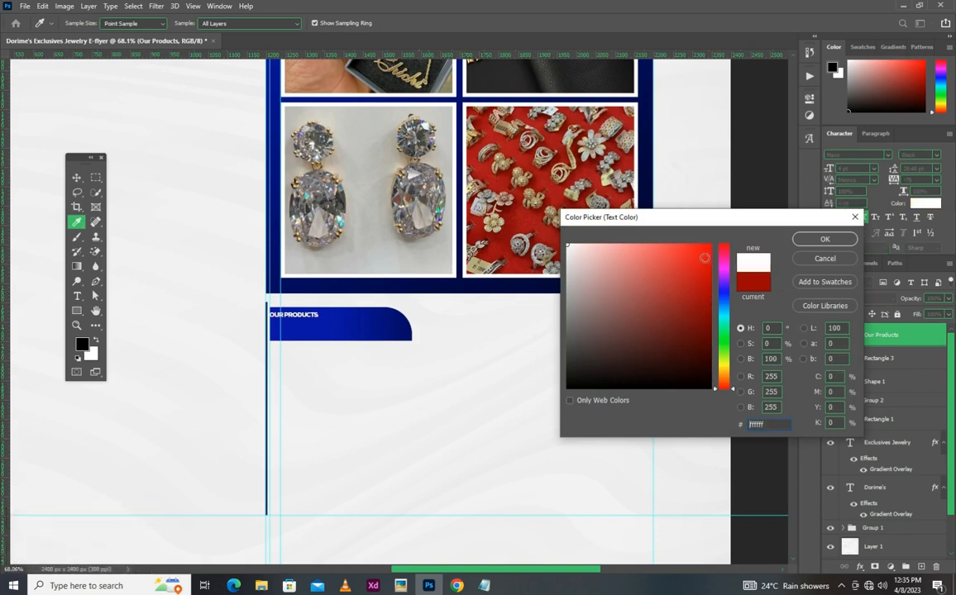
click(822, 238)
- Set the "Our Products" text to 10 pt and its tracking to 0
drag(852, 168, 811, 176)
text(10)
key(Return)
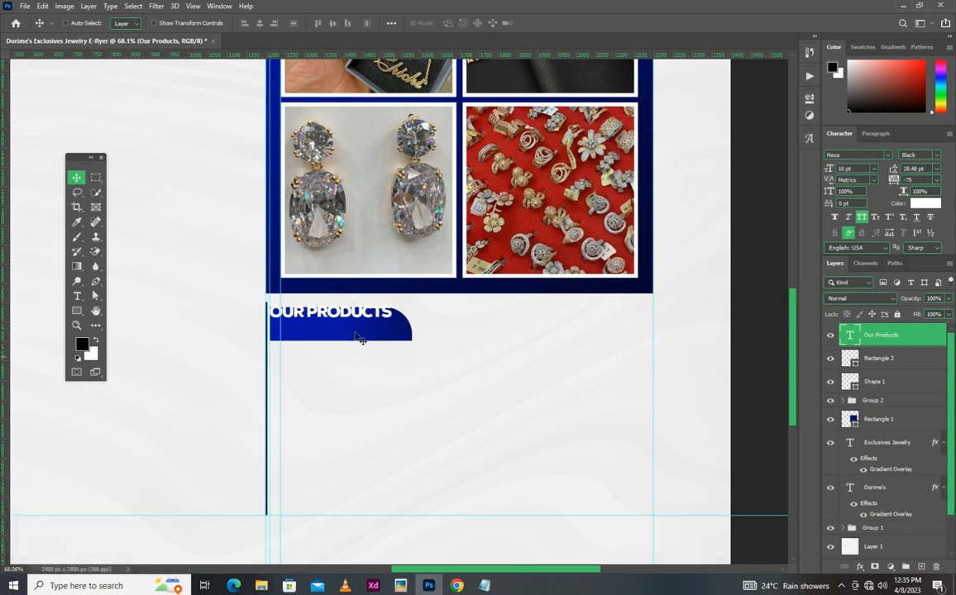
scroll(360, 338, up, 2)
click(911, 179)
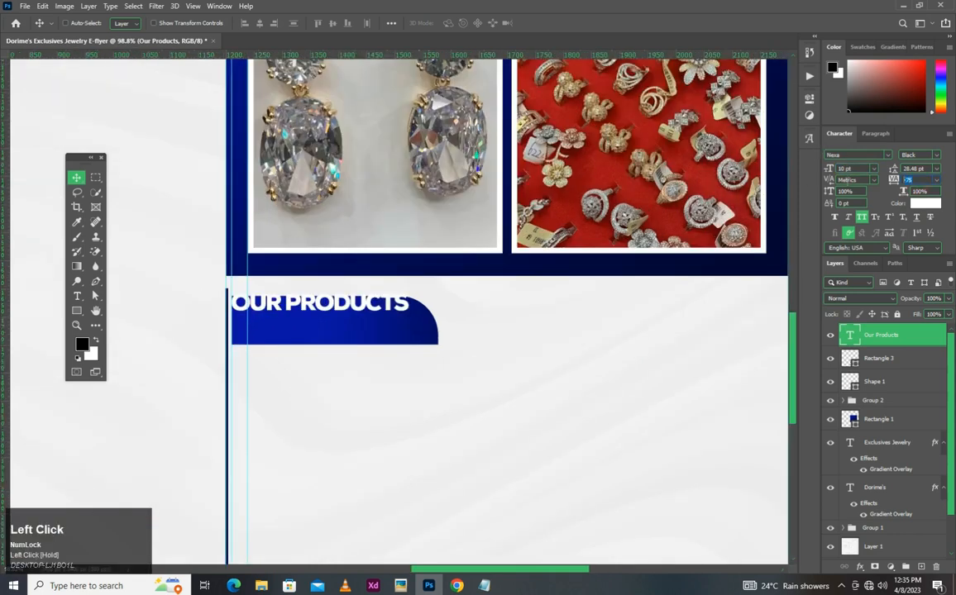
- Move the "Our Products" text straight down to the vertical middle of the blue rectangle
scroll(474, 327, up, 2)
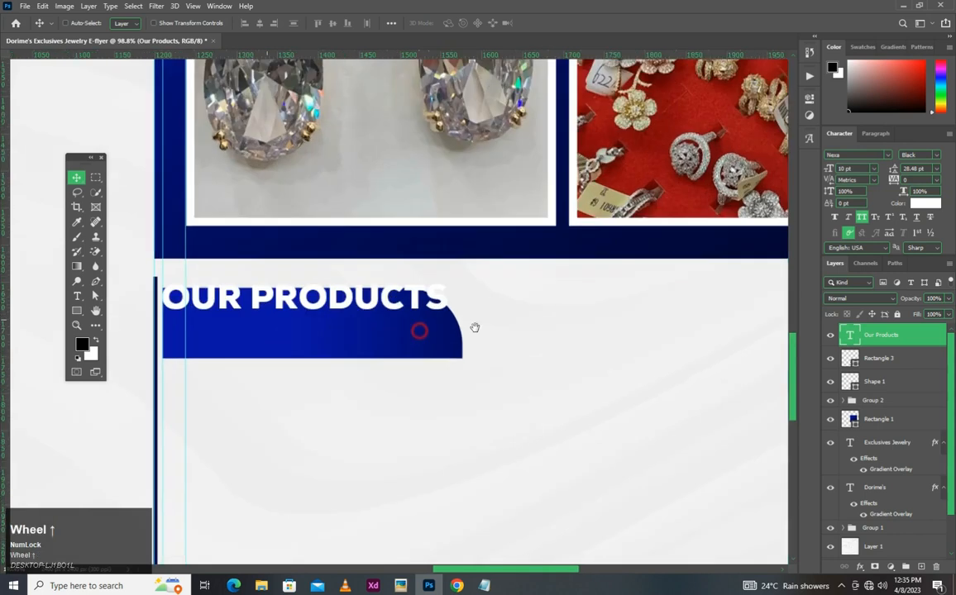
drag(420, 331, 481, 326)
click(446, 289)
drag(446, 289, 446, 316)
- Set the "Our Products" text to 9 pt and its font style to Nexa Bold
click(861, 166)
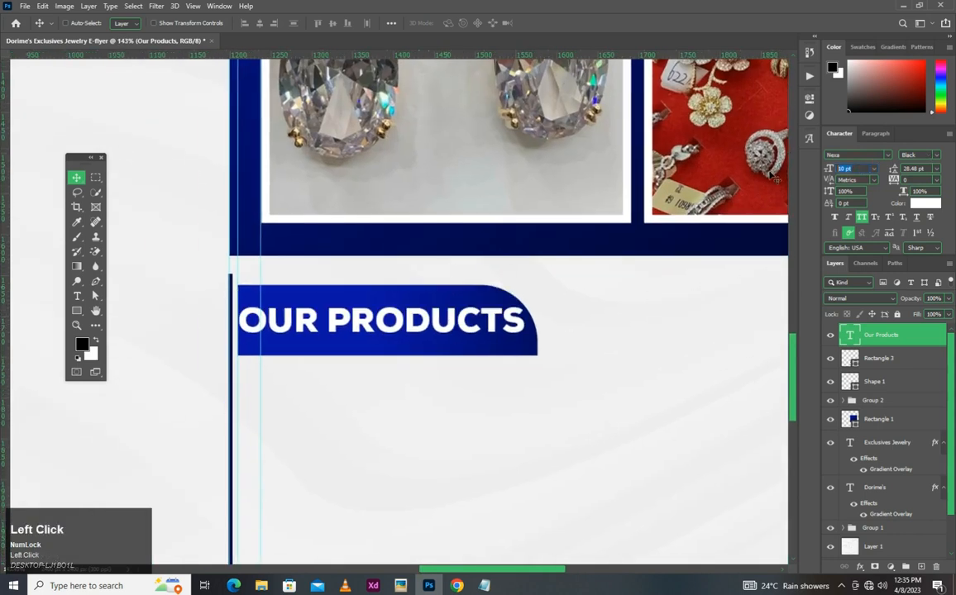
text(9)
key(Return)
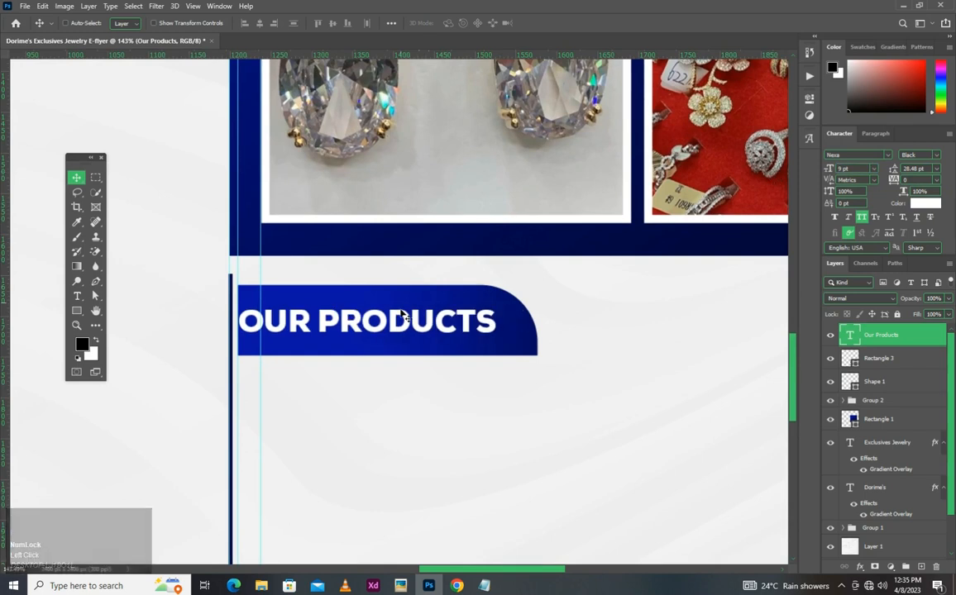
scroll(341, 331, up, 1)
scroll(366, 329, up, 1)
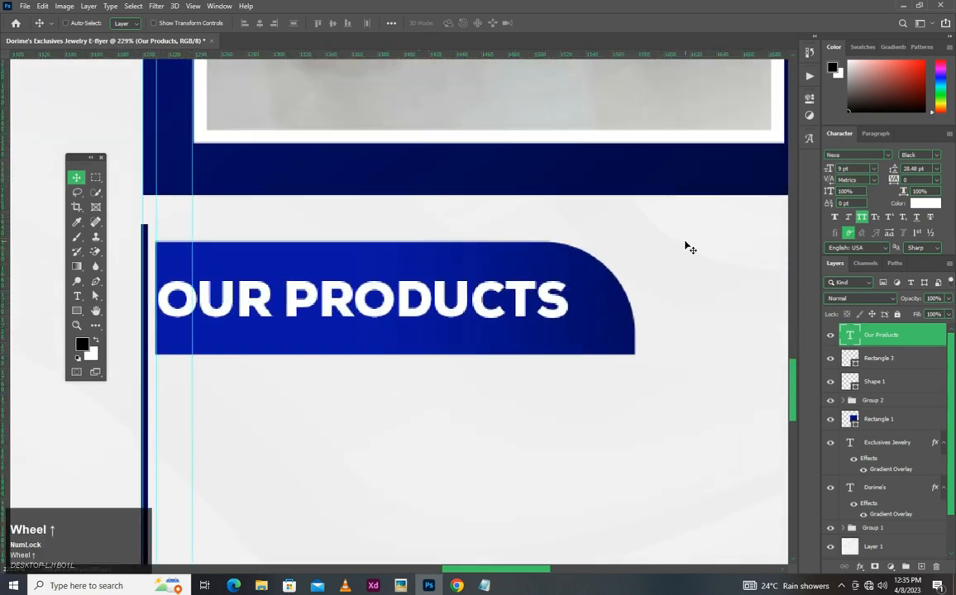
click(937, 155)
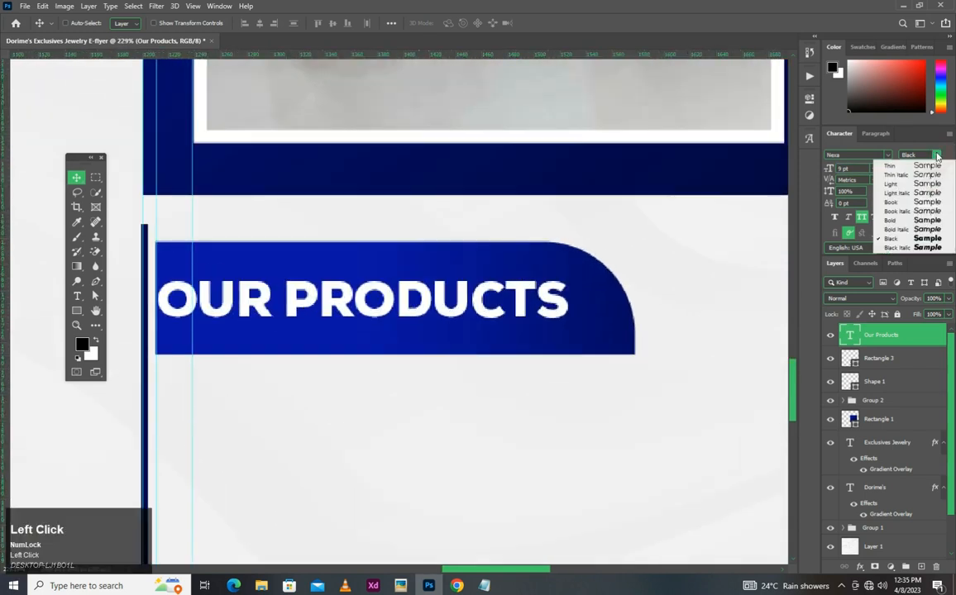
click(895, 221)
- Shift the "Our Products" text about 14 px to the right within the blue rectangle
key(space)
mouse_move(339, 306)
mouse_down()
mouse_move(343, 296)
mouse_move(330, 295)
mouse_move(348, 295)
mouse_up()
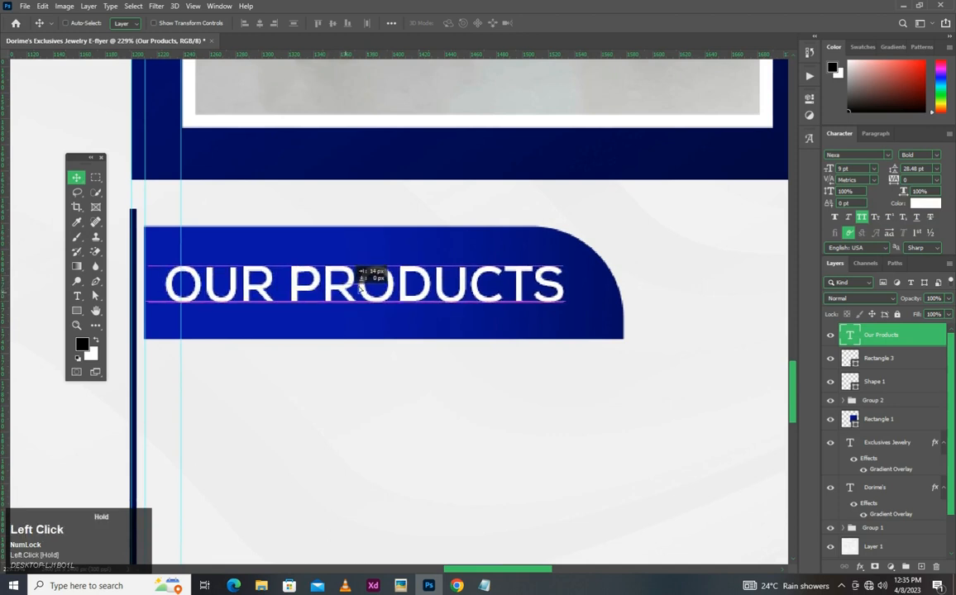
drag(412, 293, 416, 292)
- Enlarge the "Our Products" text to 10 pt and fine-tune its position so it sits centred on the blue rectangle
scroll(550, 283, down, 5)
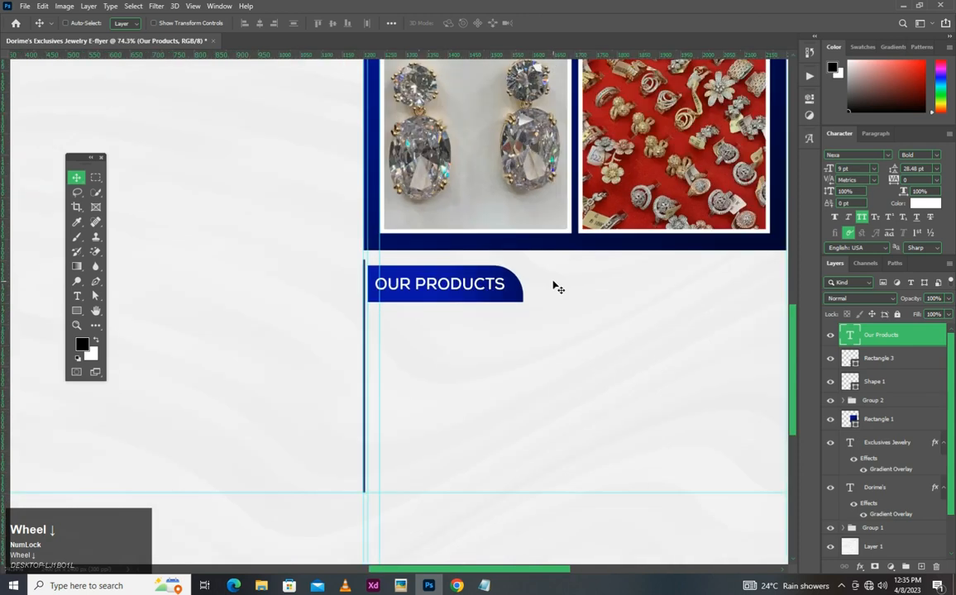
scroll(551, 283, up, 1)
drag(855, 168, 799, 168)
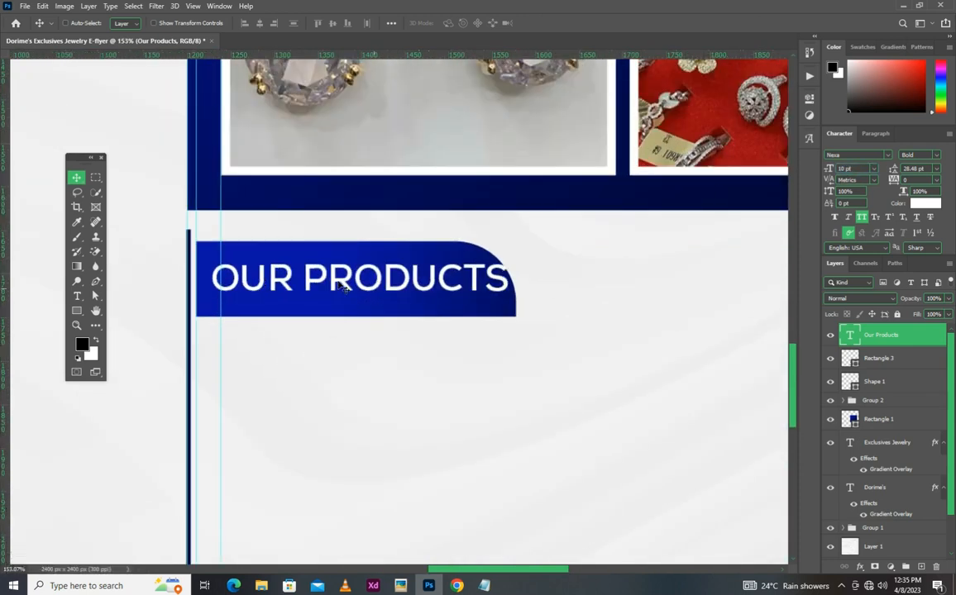
scroll(335, 285, up, 2)
drag(506, 309, 666, 328)
drag(588, 265, 562, 284)
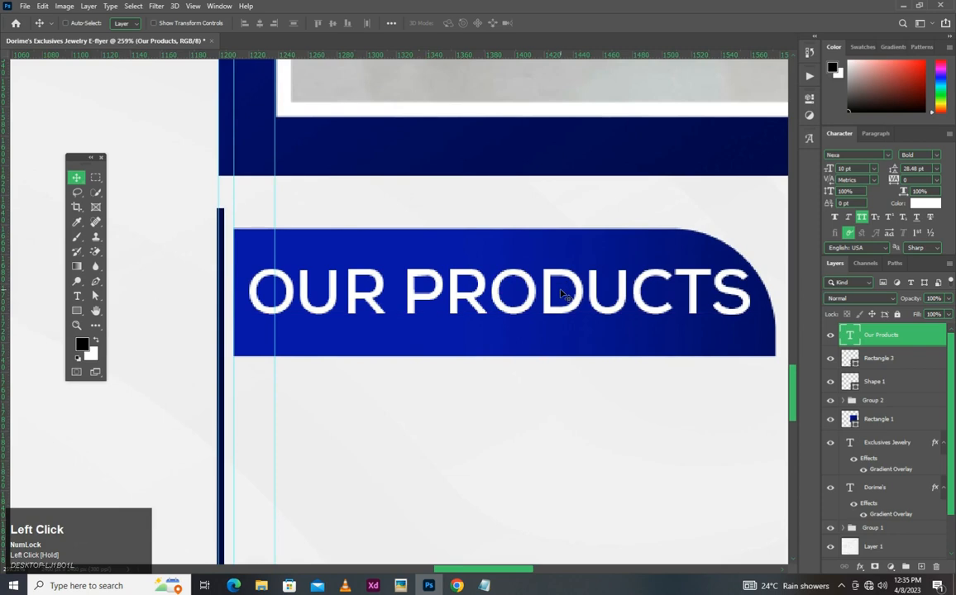
key(Down)
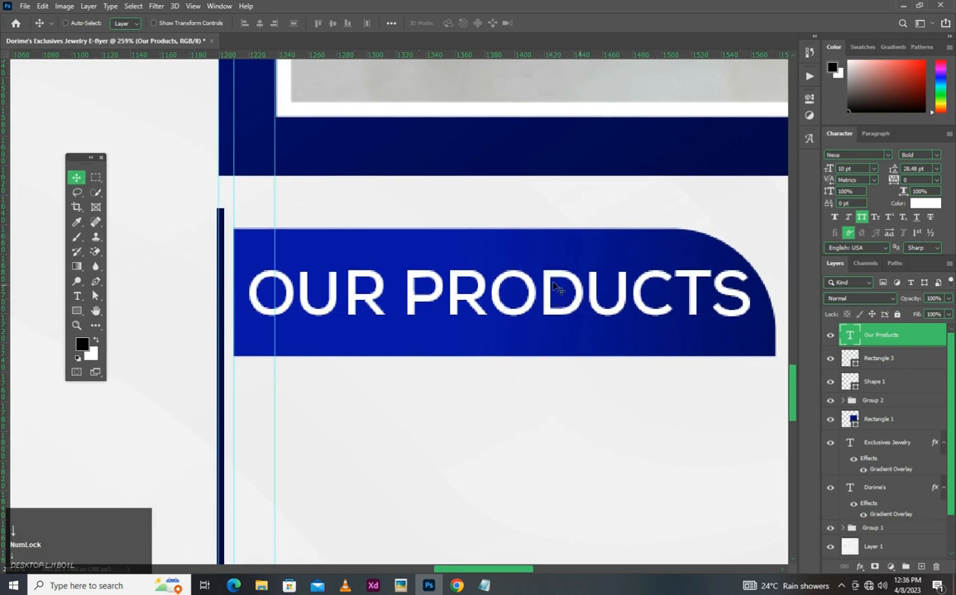
scroll(555, 286, down, 5)
scroll(614, 298, up, 2)
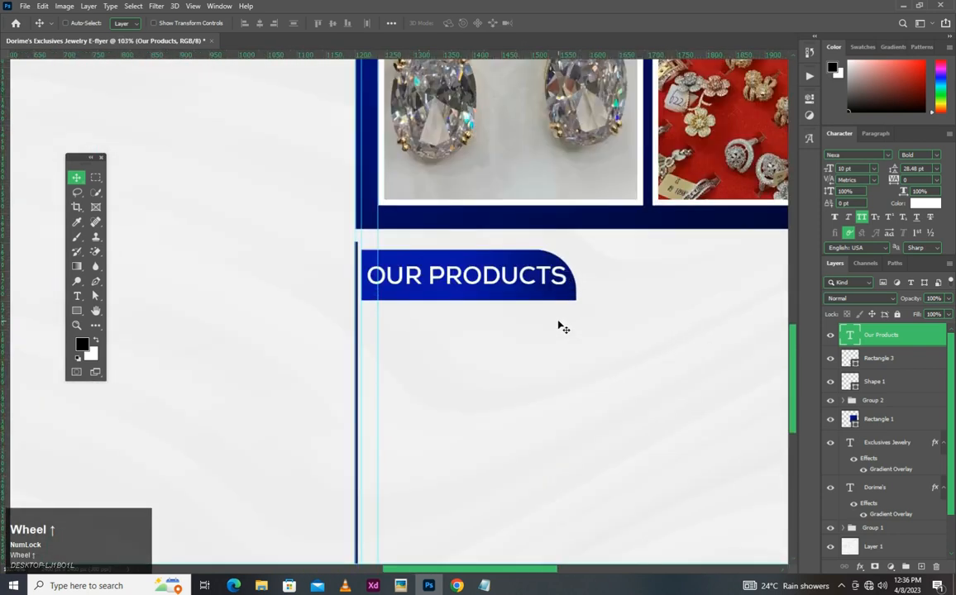
key(Left)
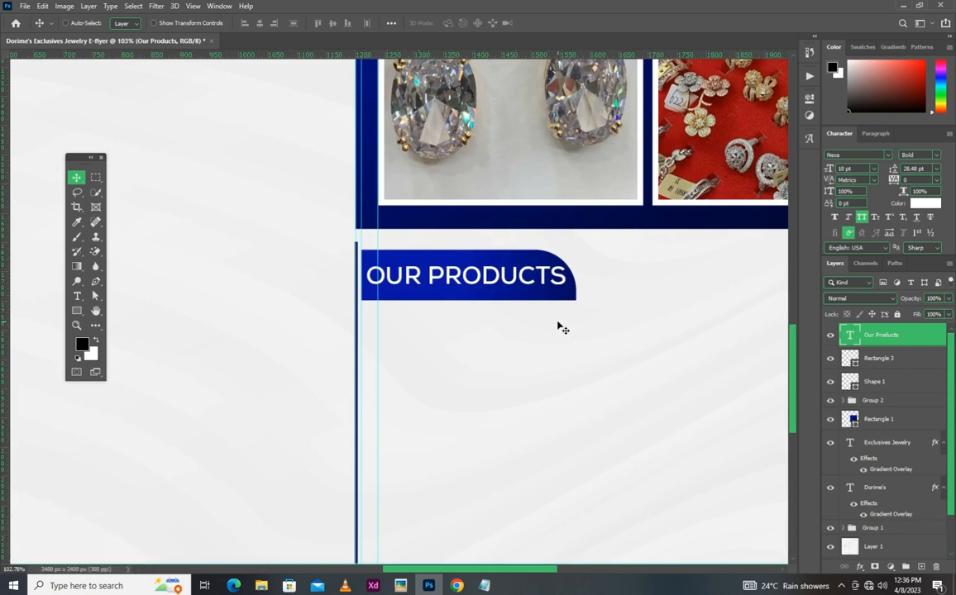
- Draw a small right-pointing chevron from the "shape collection #RomanEdits" custom shapes just below the blue rectangle's left end
click(483, 585)
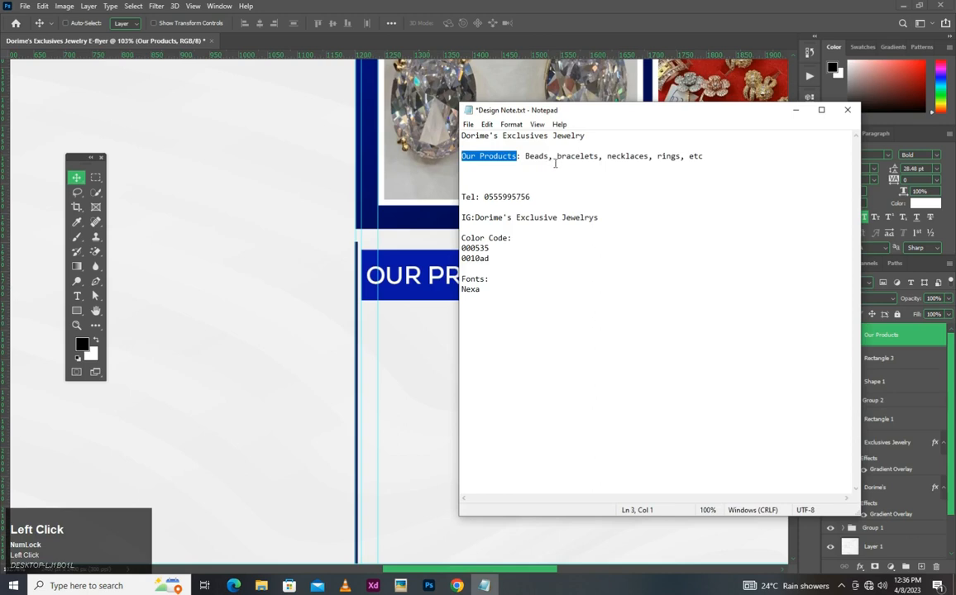
click(394, 373)
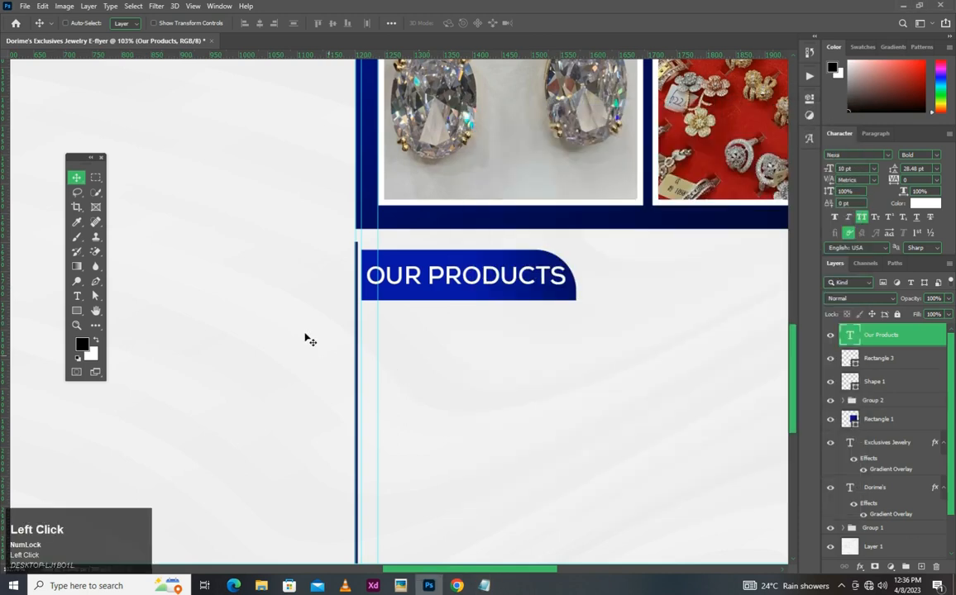
click(77, 311)
right_click(78, 314)
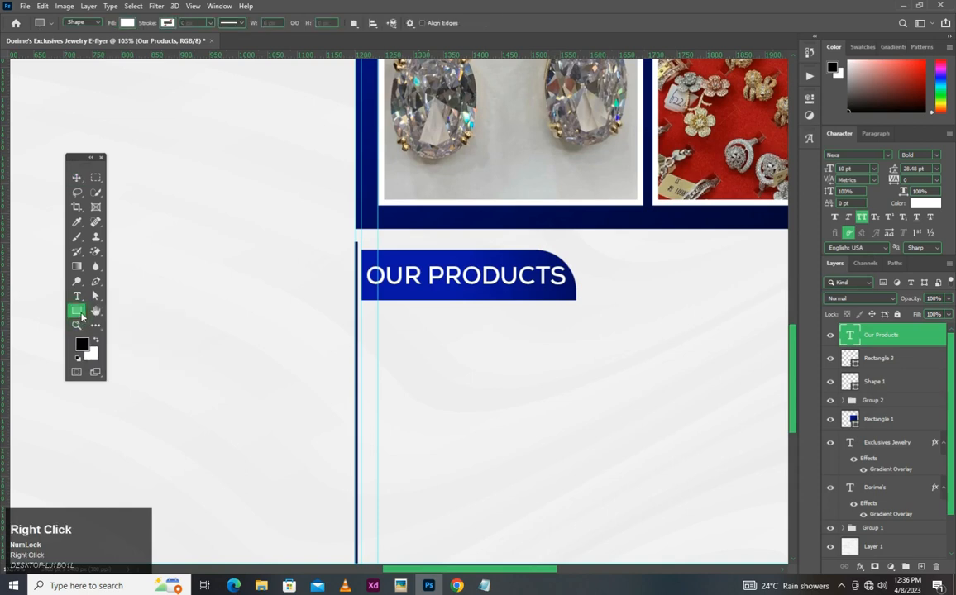
click(124, 333)
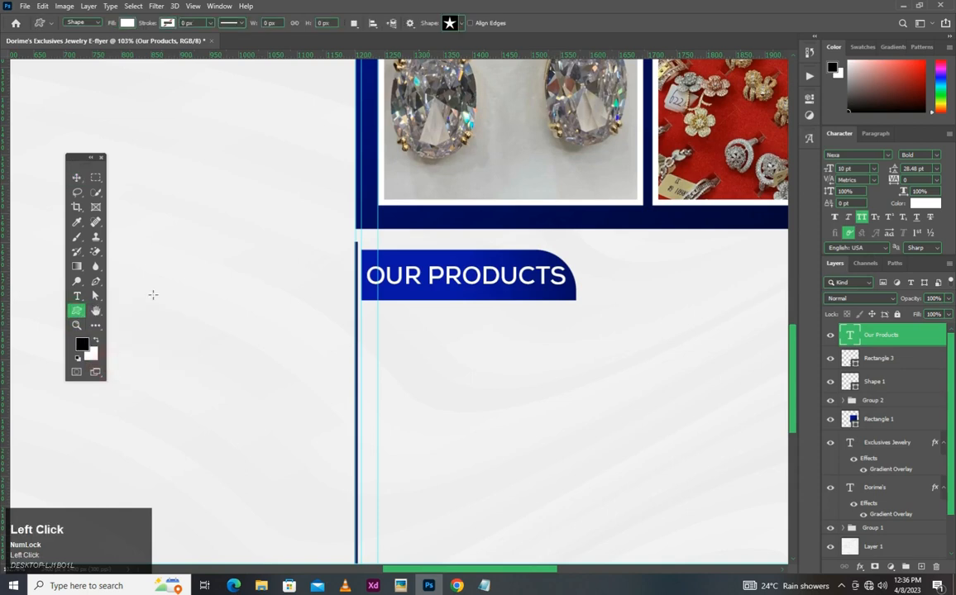
click(460, 25)
click(327, 115)
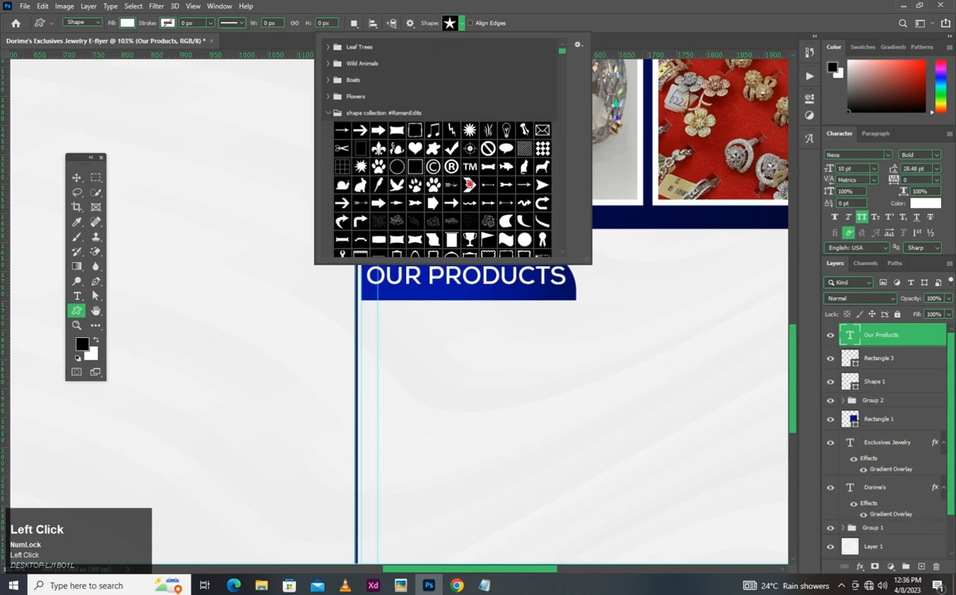
click(368, 314)
drag(362, 309, 376, 323)
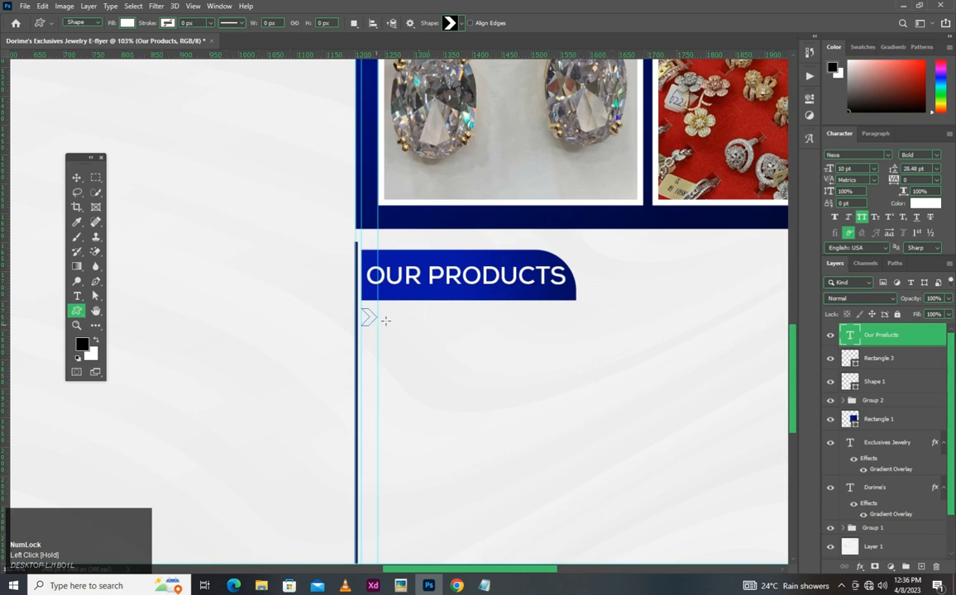
- Scale the chevron proportionally to 104.88% so it spans the gap between the two vertical guides
scroll(385, 321, up, 1)
key(v)
scroll(385, 326, up, 3)
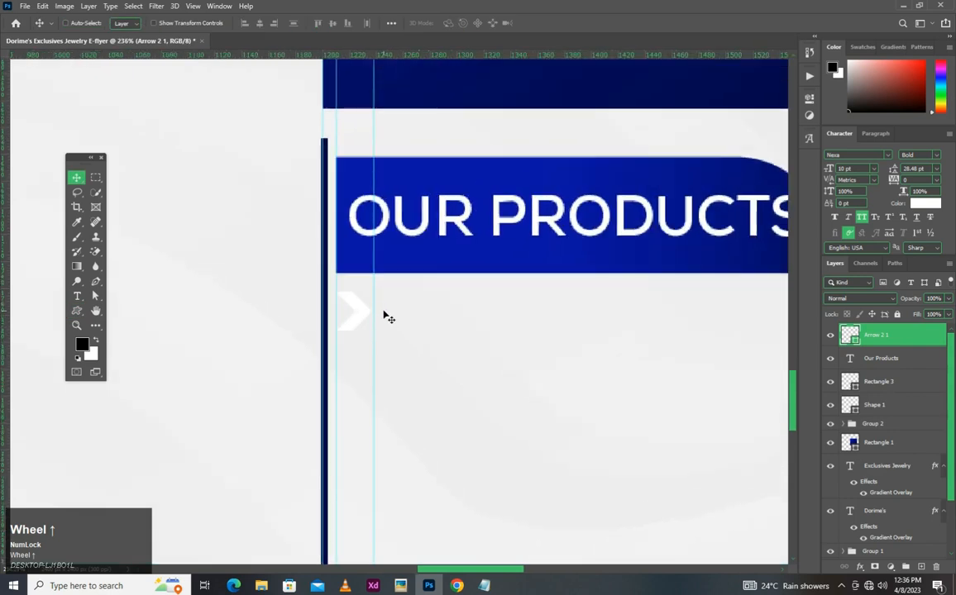
scroll(386, 318, up, 3)
key(ctrl)
key(ctrl+t)
drag(370, 301, 373, 302)
click(348, 308)
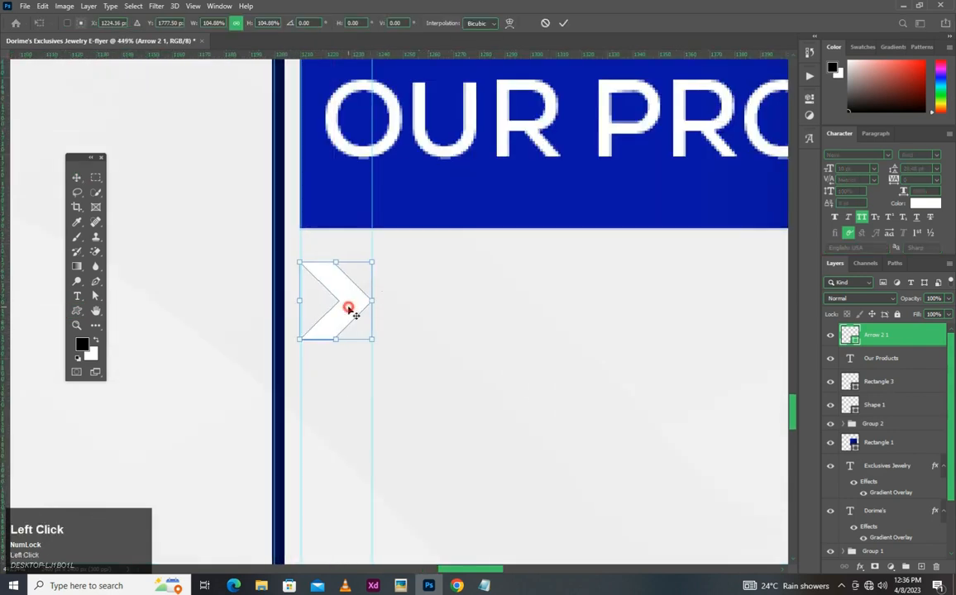
- Move the chevron slightly straight down to widen its gap from the "Our Products" rectangle
scroll(355, 314, down, 6)
key(space)
drag(361, 292, 334, 206)
key(shift)
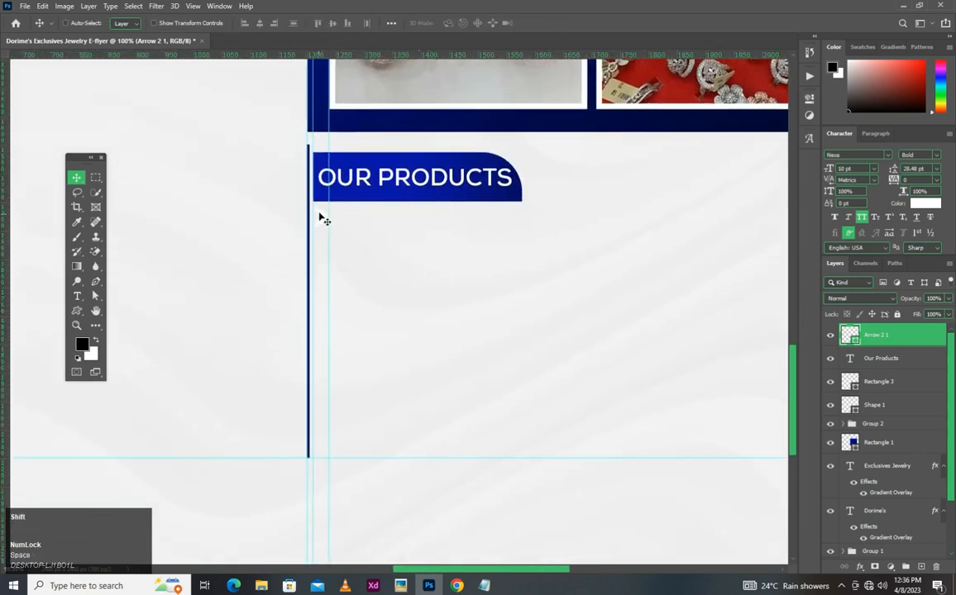
drag(327, 217, 423, 240)
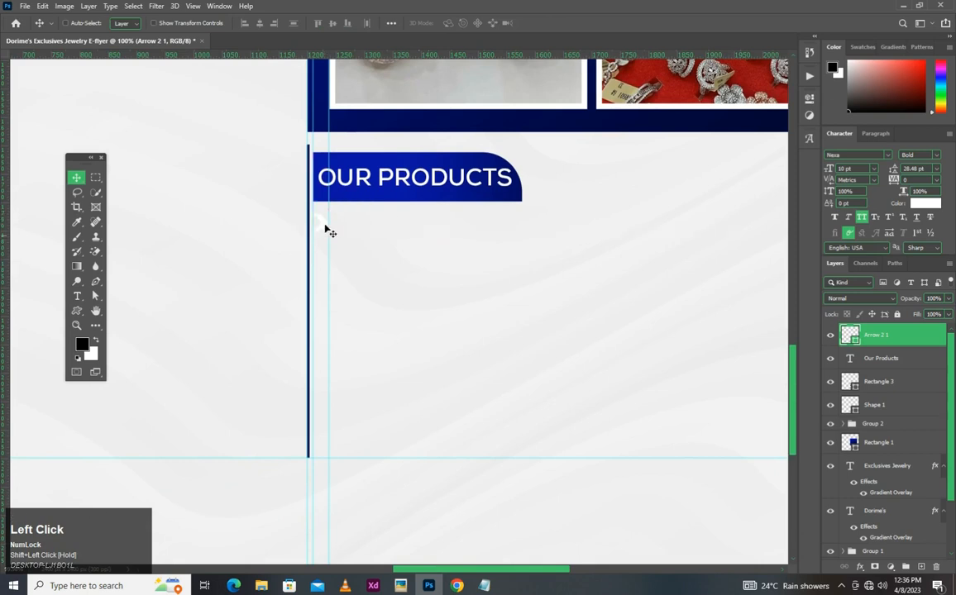
- Fill the chevron with the dark blue sampled from the lower edge of the photo panel
click(856, 341)
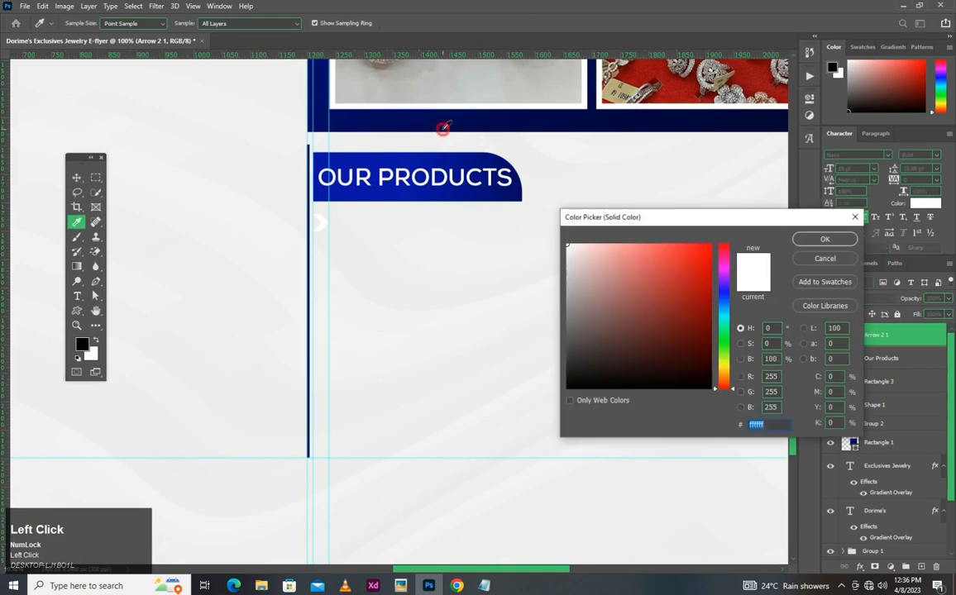
click(401, 122)
click(824, 239)
key(v)
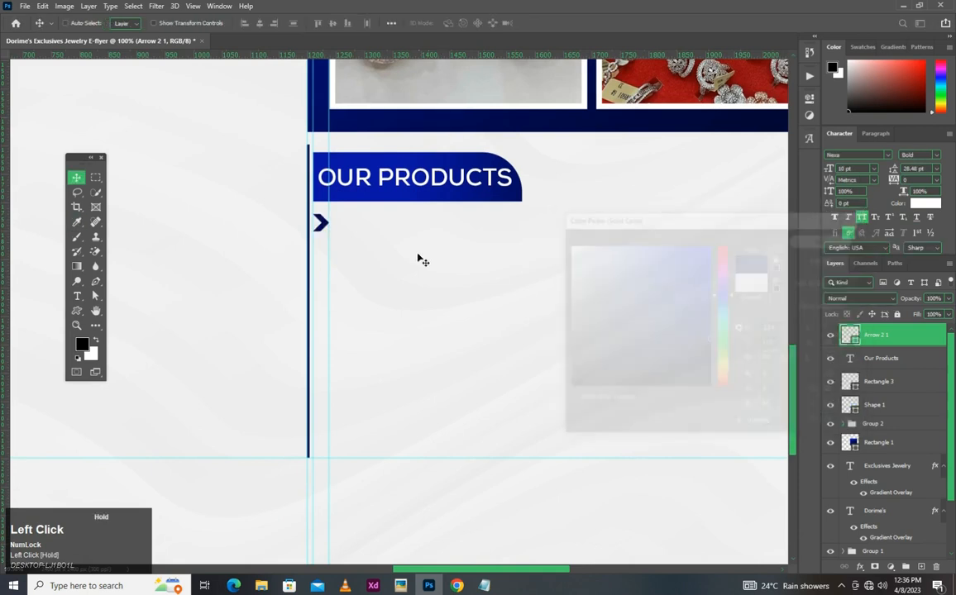
- Start a horizontal text line beside the chevron and copy the product list from the Notepad design note
scroll(353, 210, up, 2)
scroll(354, 210, up, 5)
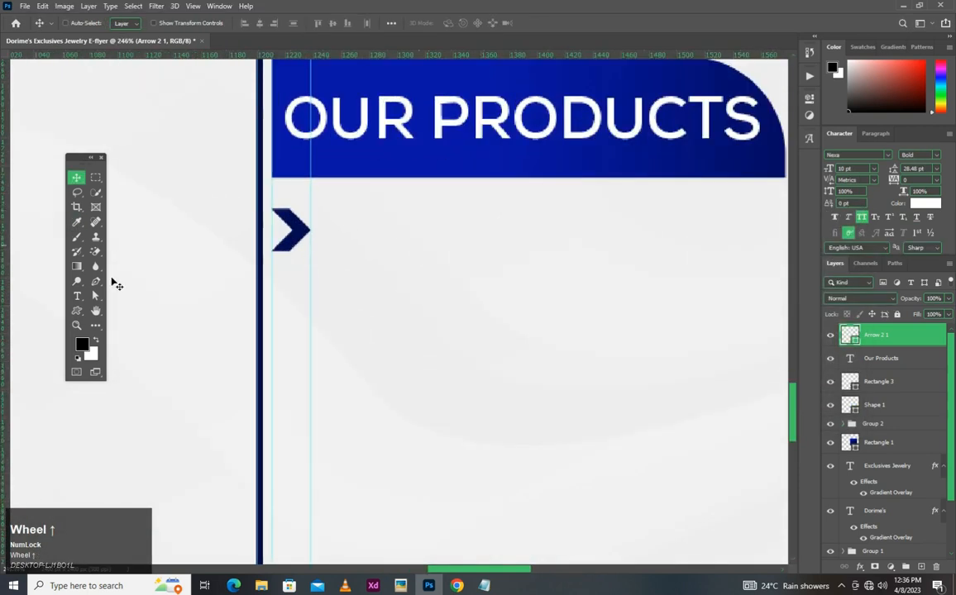
click(77, 295)
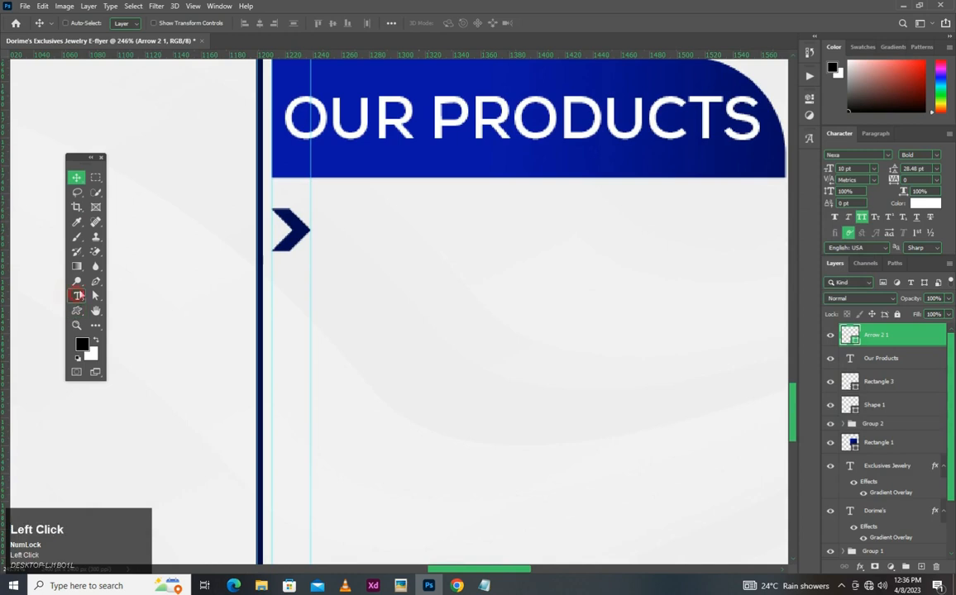
click(341, 225)
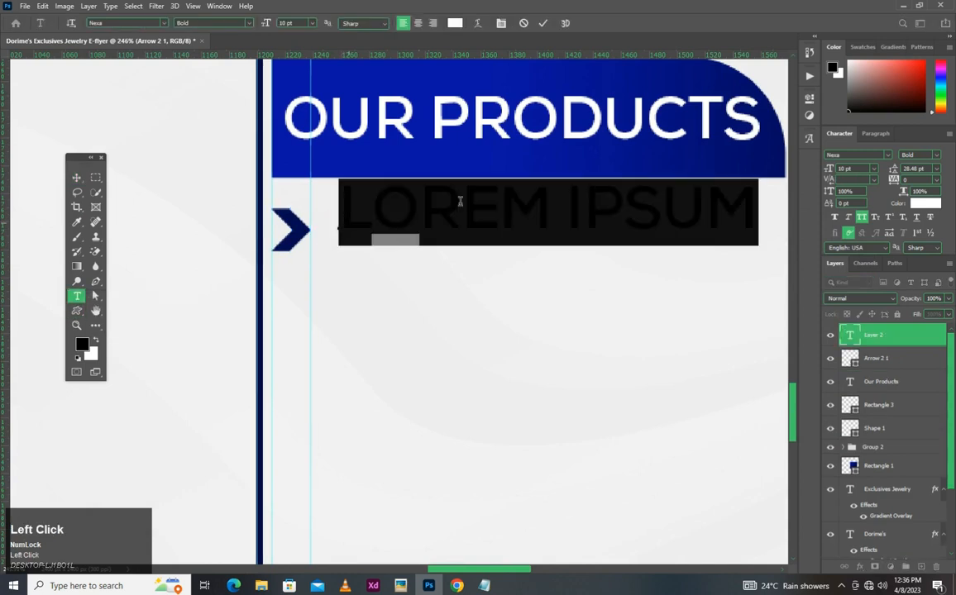
click(483, 586)
drag(713, 155, 529, 159)
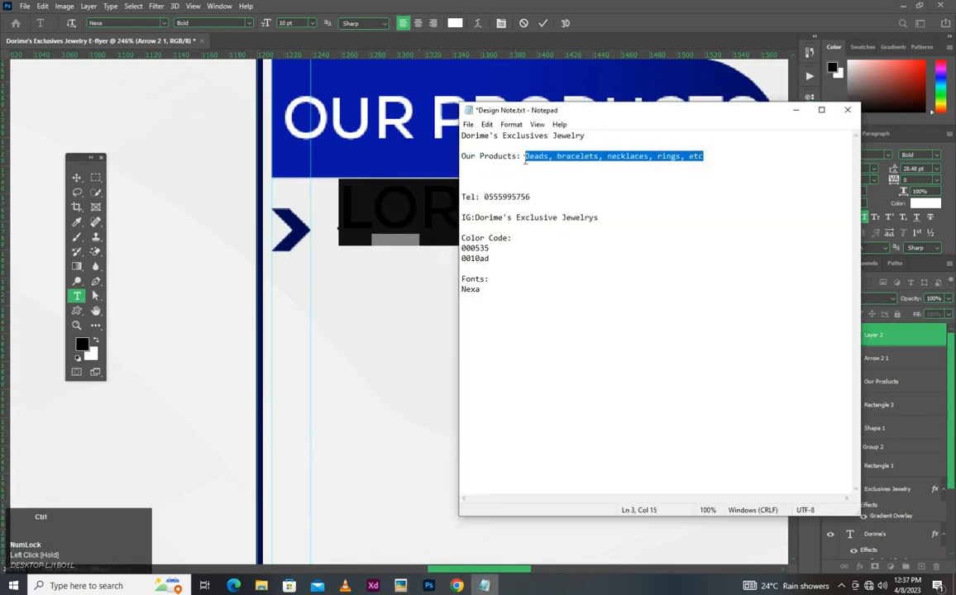
click(378, 196)
click(441, 194)
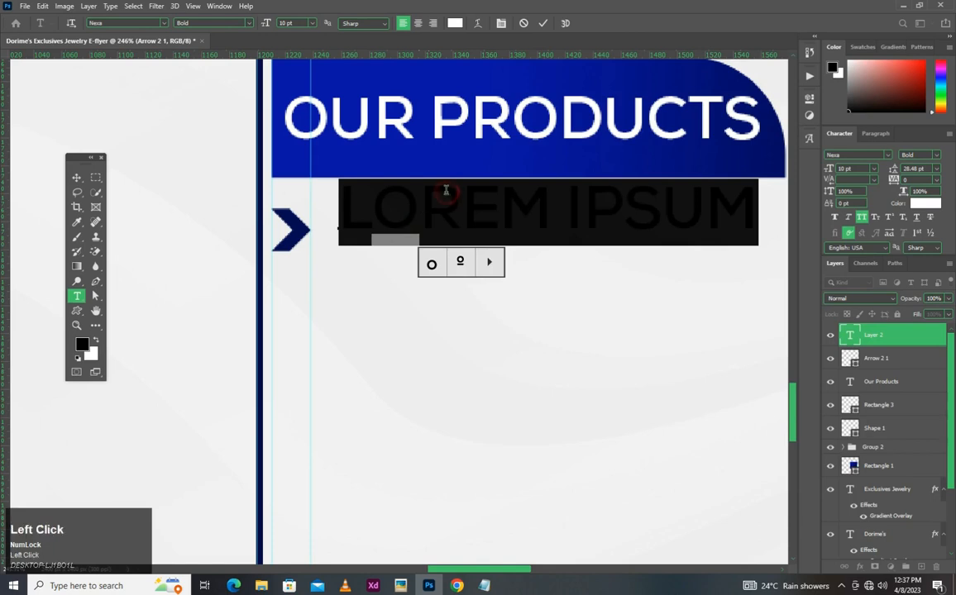
- Paste the copied product list over the placeholder text beside the chevron
scroll(444, 191, down, 1)
key(ctrl)
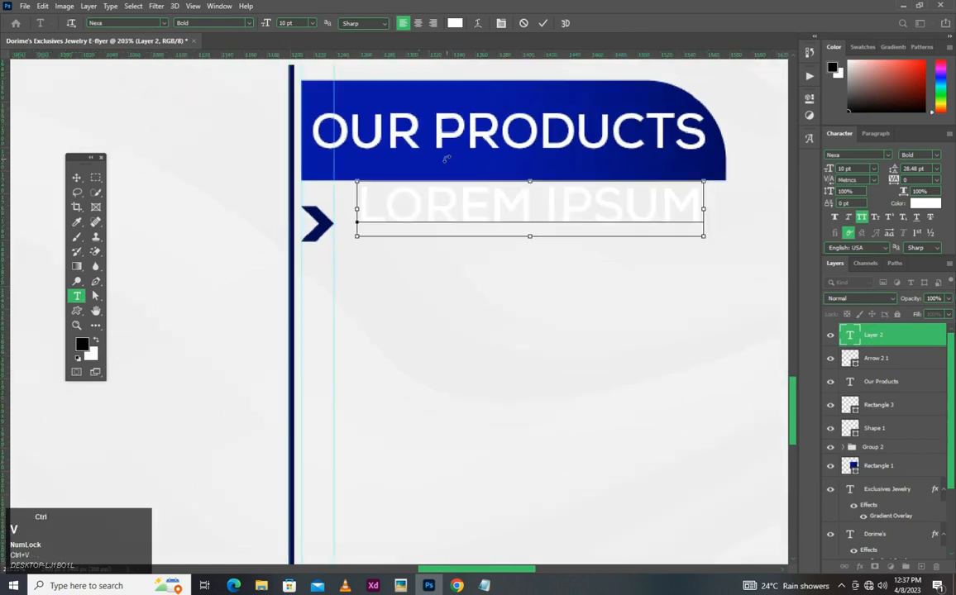
scroll(497, 181, down, 2)
scroll(513, 189, up, 1)
text(BEADS BRACELETS)
- Break the product list into five separate lines: Beads, Bracelets, Necklaces, Rings and Etc, and commit the text
click(523, 190)
key(Return)
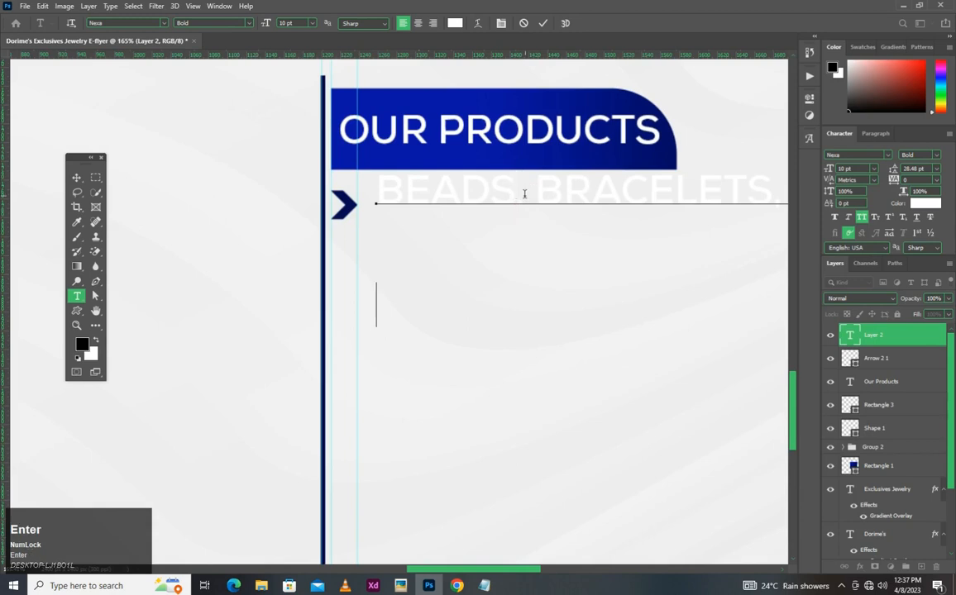
click(626, 298)
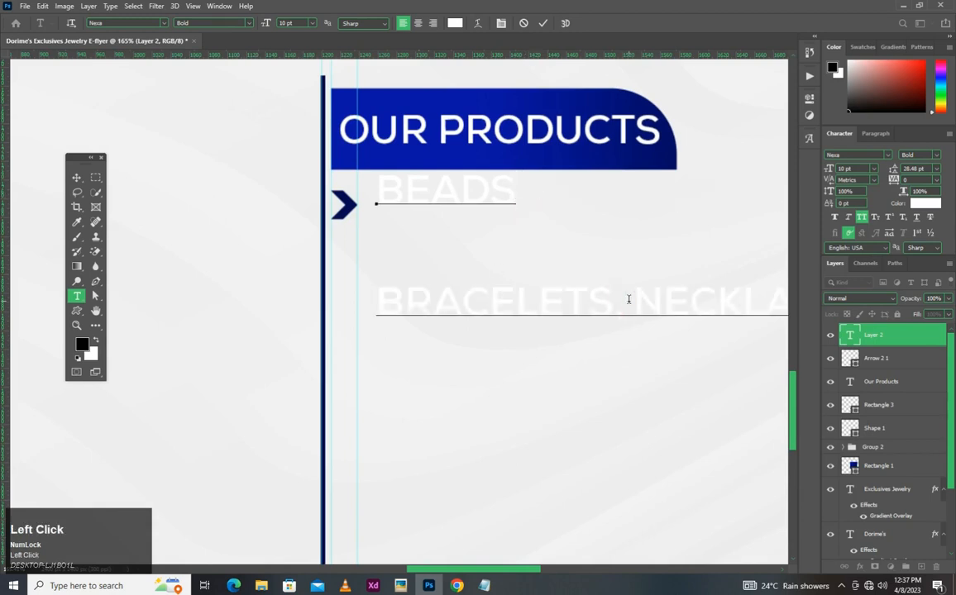
key(Return)
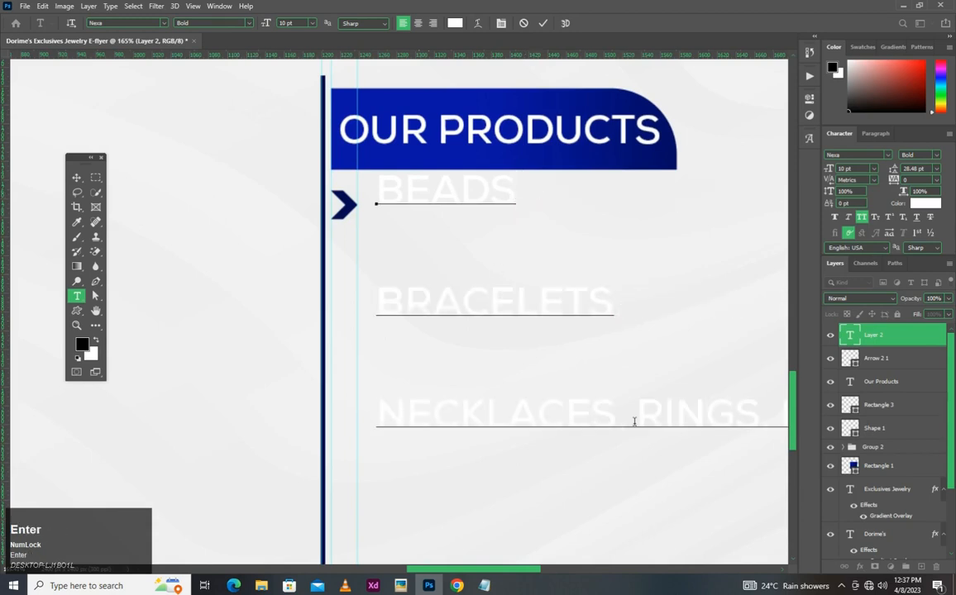
click(632, 409)
key(Return)
scroll(645, 414, down, 3)
click(570, 479)
key(Return)
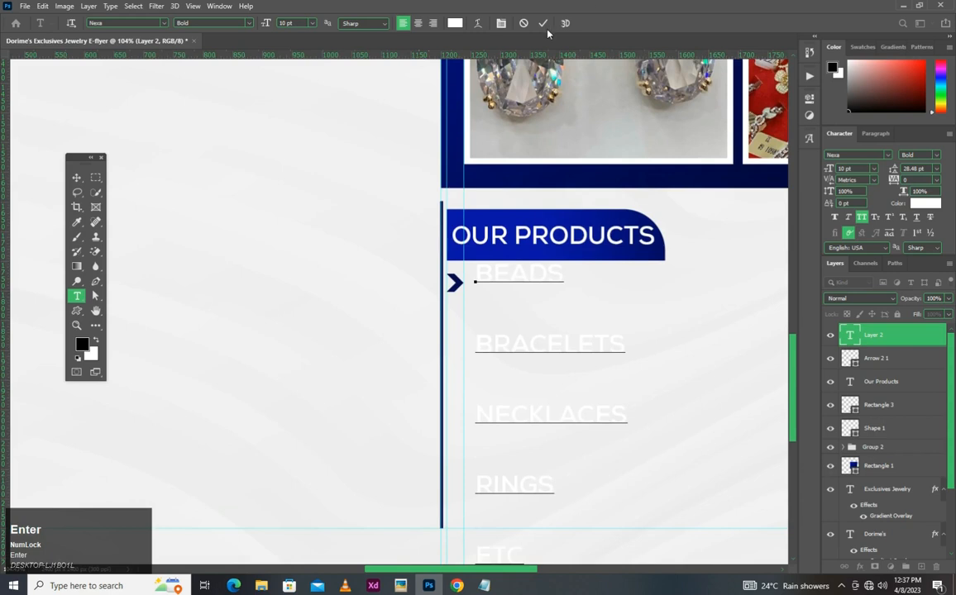
click(542, 23)
- Set the product list's leading to Auto and its text colour to dark blue #000856
click(935, 169)
click(914, 283)
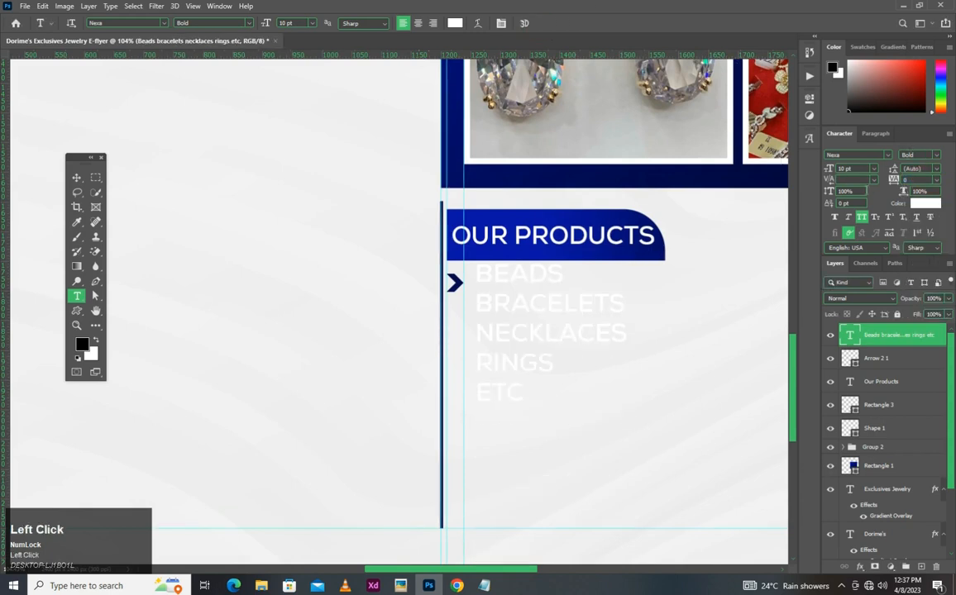
key(v)
click(931, 204)
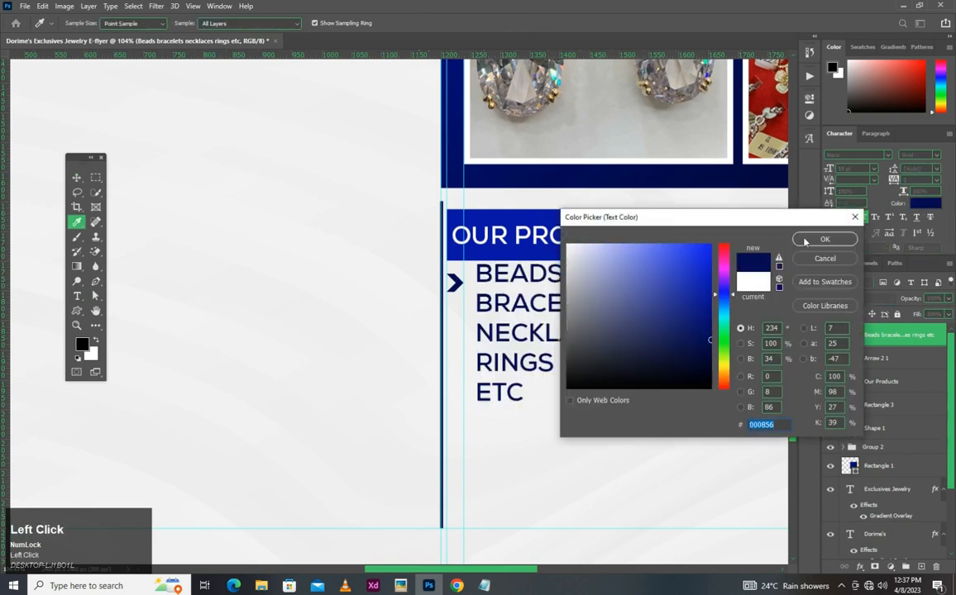
key(Return)
key(v)
- Set the product list's font size to 23 pt
scroll(592, 357, up, 2)
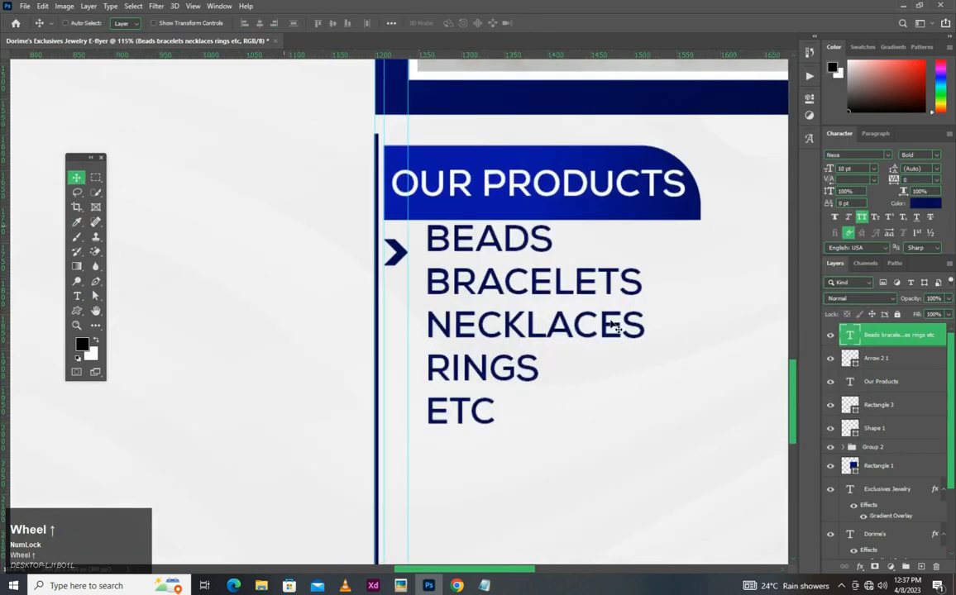
scroll(480, 316, down, 2)
scroll(488, 312, up, 2)
scroll(533, 302, down, 2)
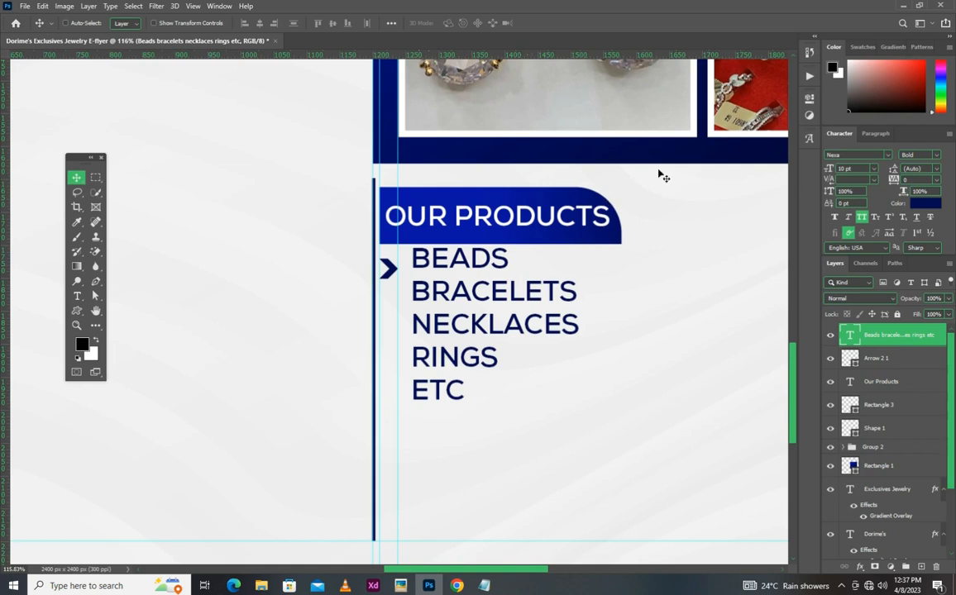
scroll(583, 322, down, 4)
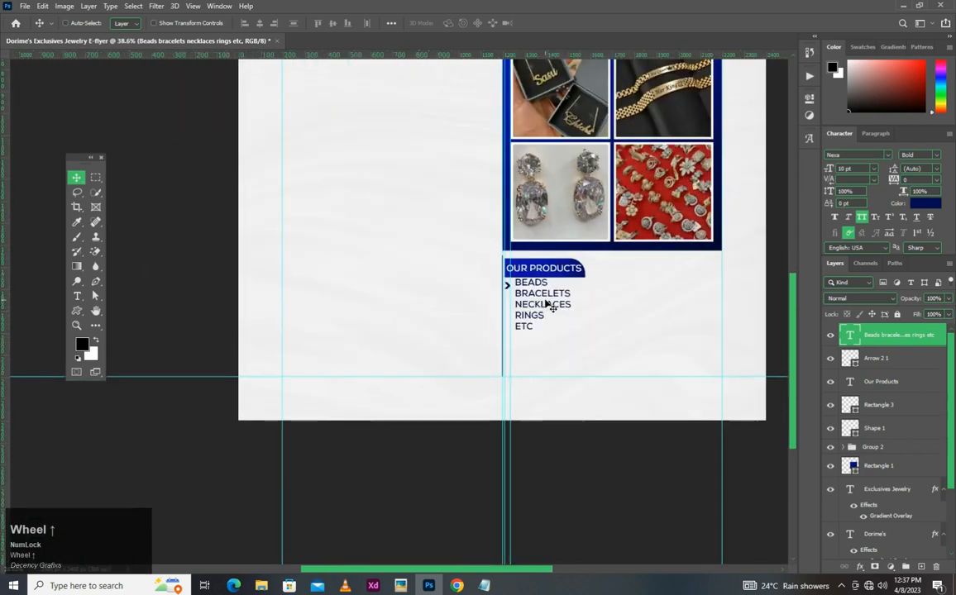
scroll(548, 305, up, 1)
scroll(548, 305, up, 2)
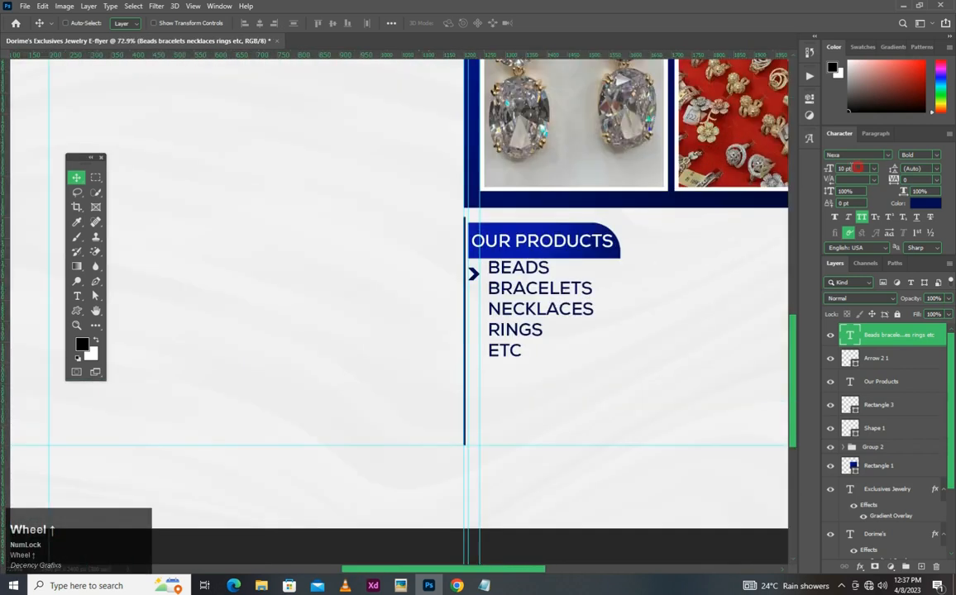
click(858, 168)
text(23)
key(Return)
- Set the product list to 21 pt text with 23 pt leading and move it slightly down, clear of the "Our Products" heading
scroll(584, 311, down, 3)
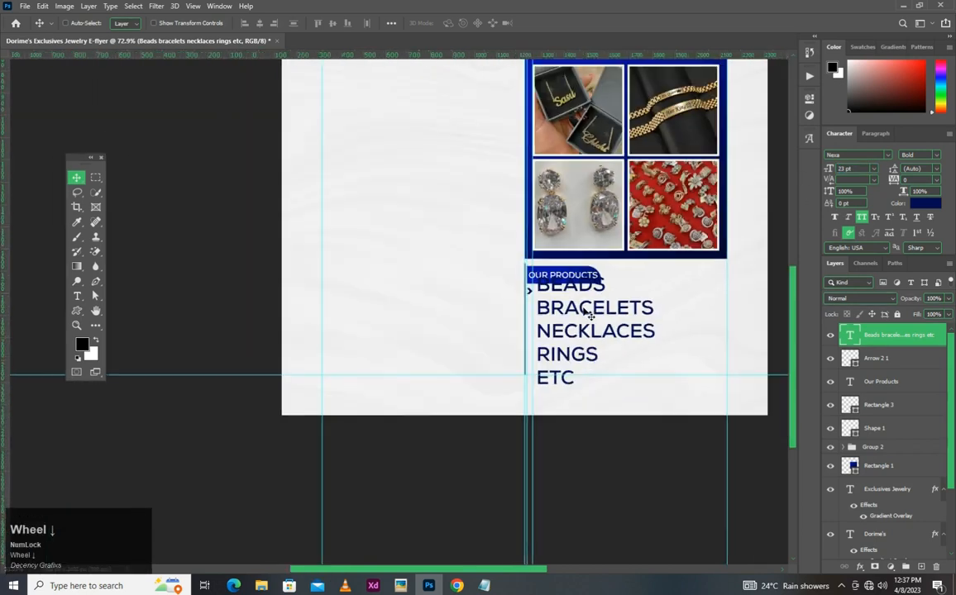
scroll(587, 312, up, 2)
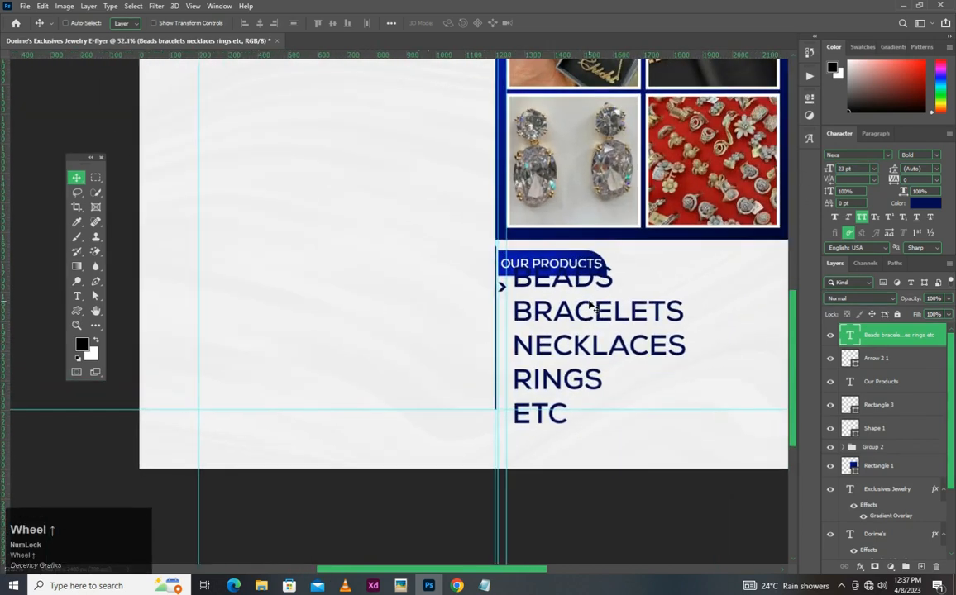
drag(893, 168, 886, 170)
drag(582, 302, 582, 310)
click(859, 168)
text(2)
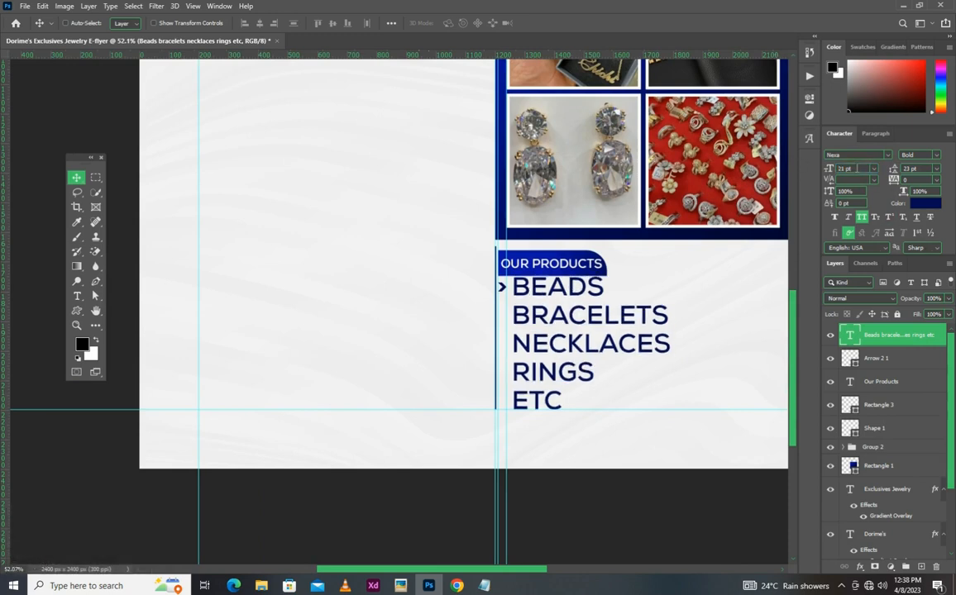
- Set the product list's leading to 20 pt and its font size to 20.5 pt
drag(857, 168, 802, 169)
text(20)
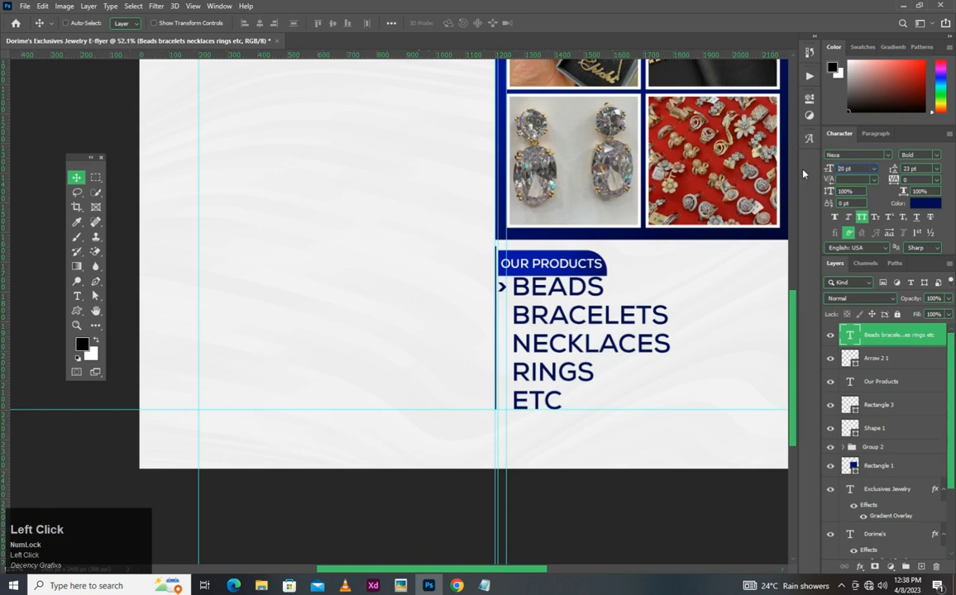
scroll(558, 296, up, 2)
drag(894, 170, 898, 169)
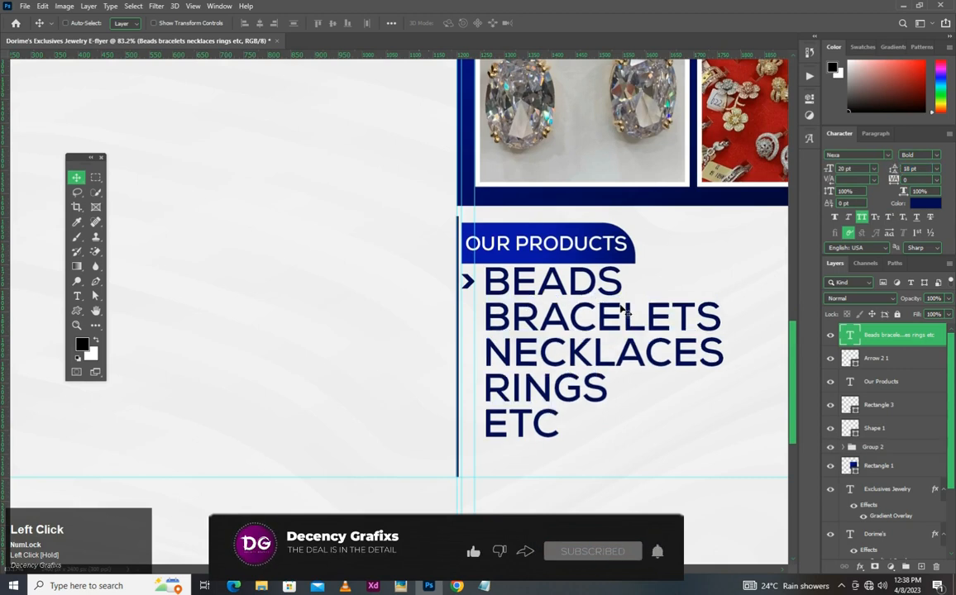
click(920, 168)
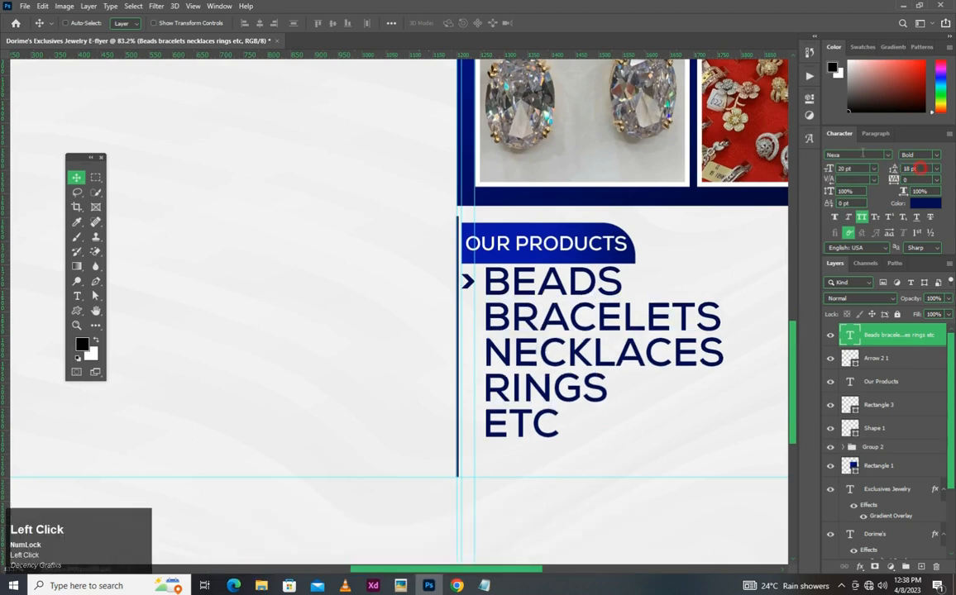
text(20)
key(Return)
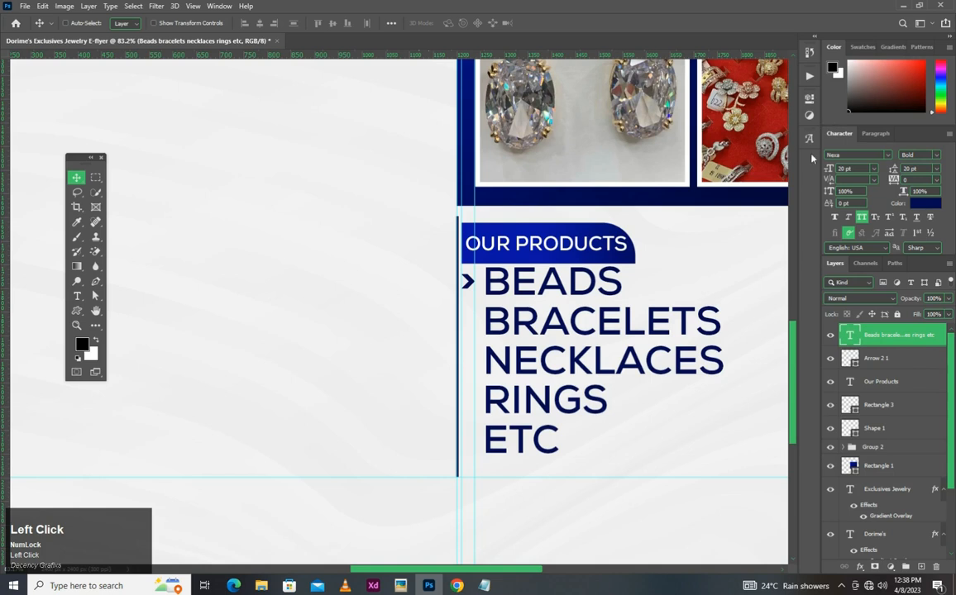
click(827, 168)
text(20.5)
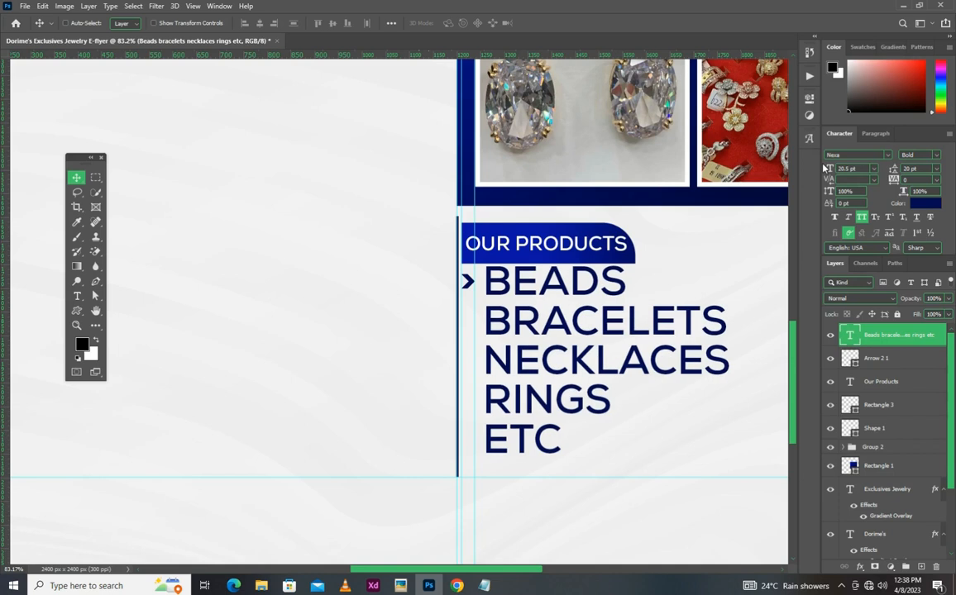
- Scale the product list proportionally to 109.91% so it fills the height down to the horizontal guide
key(ctrl+t)
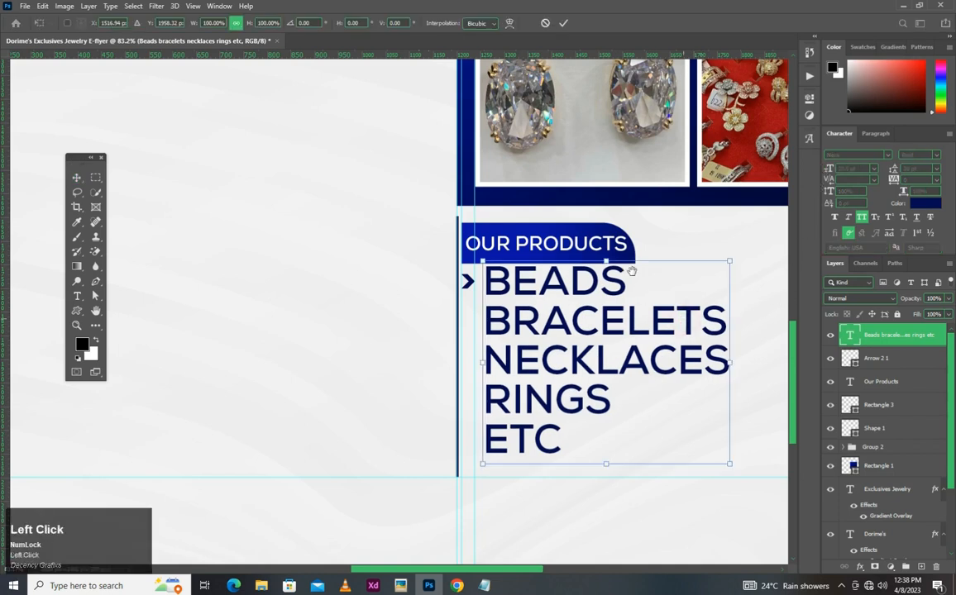
drag(632, 271, 577, 221)
drag(674, 416, 700, 435)
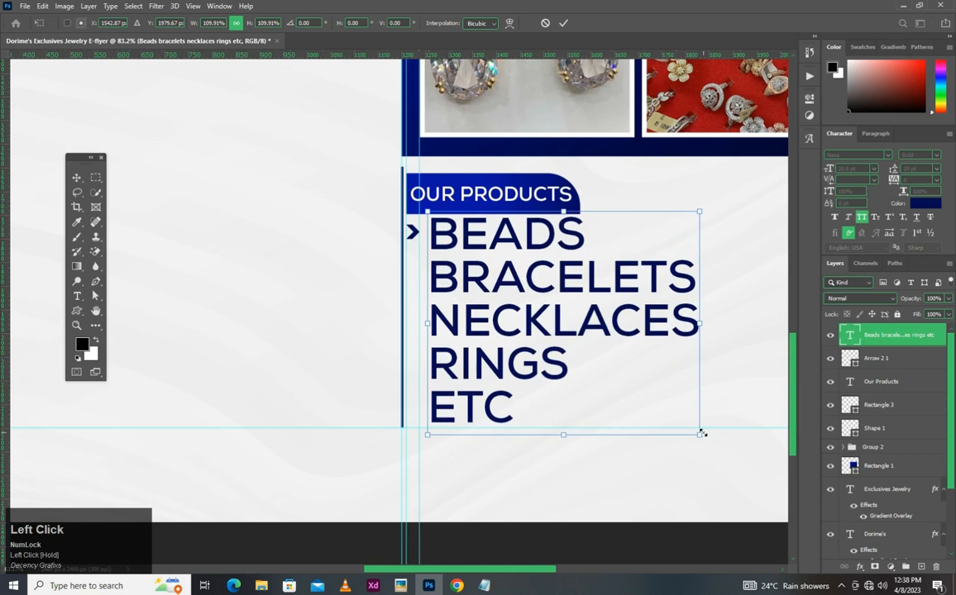
double_click(541, 366)
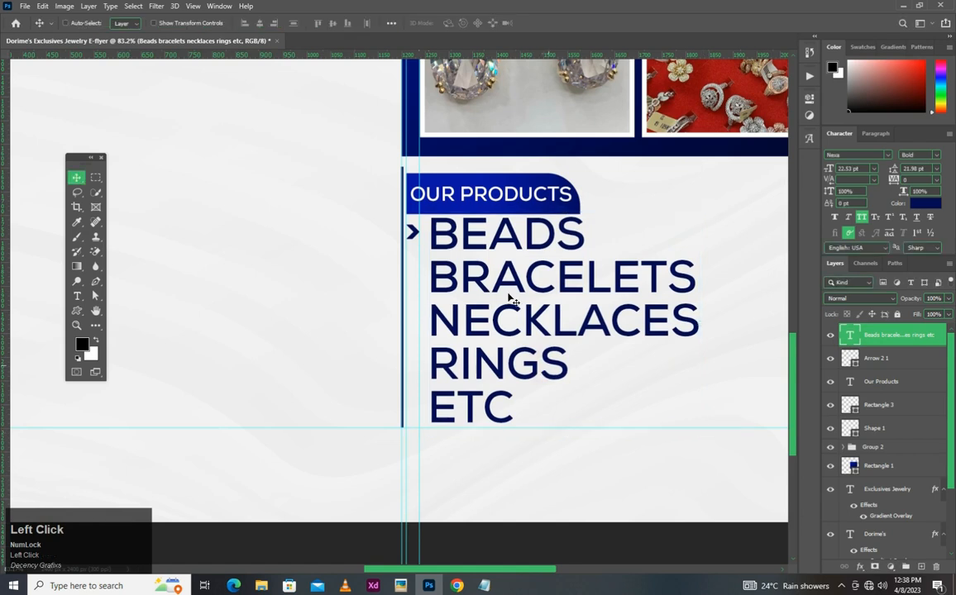
- Move the product list closer to the chevron and slightly down so its last line rests on the horizontal guide
scroll(468, 330, up, 5)
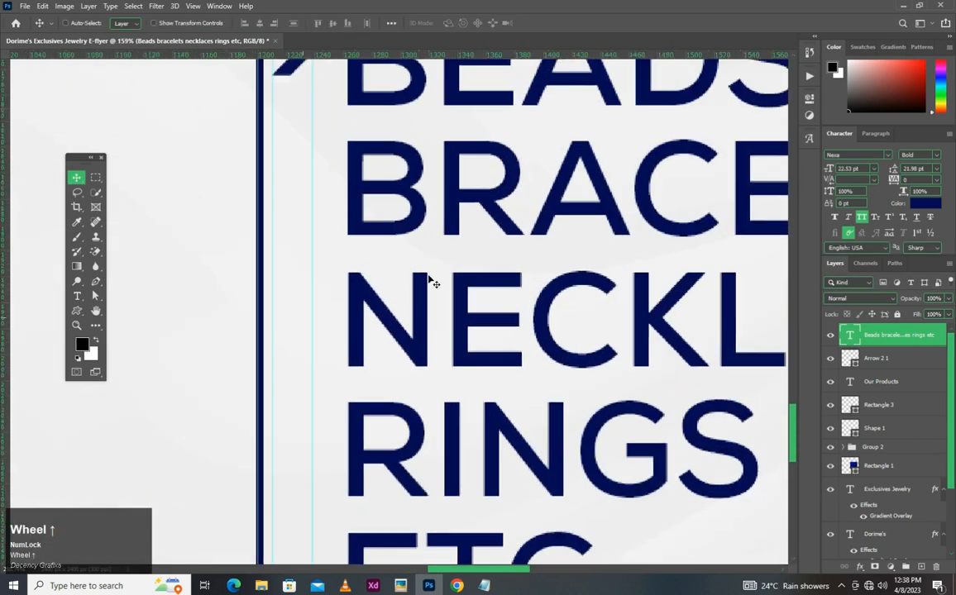
drag(395, 234, 524, 310)
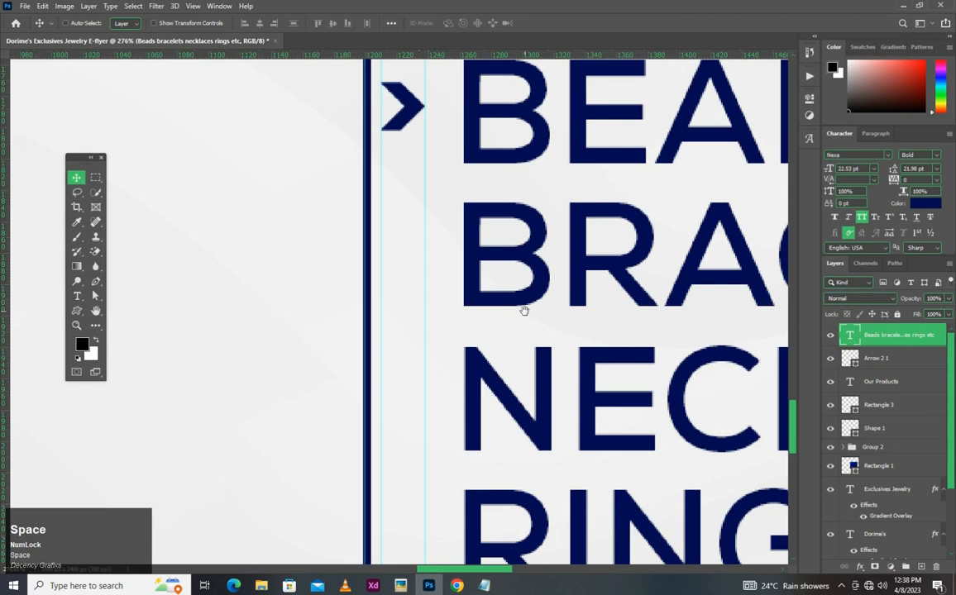
drag(561, 217, 538, 213)
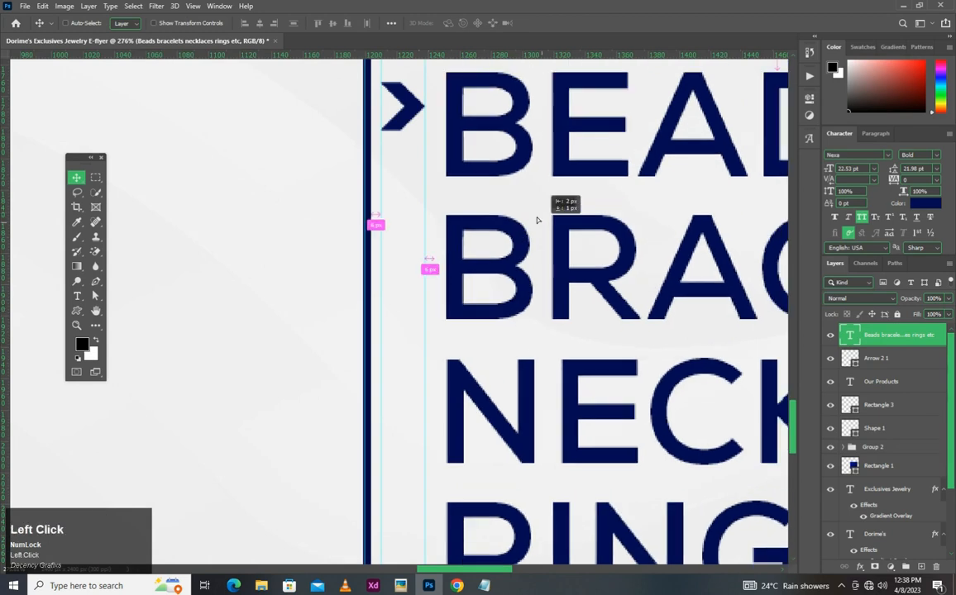
scroll(556, 273, down, 1)
scroll(556, 272, down, 4)
drag(571, 196, 595, 196)
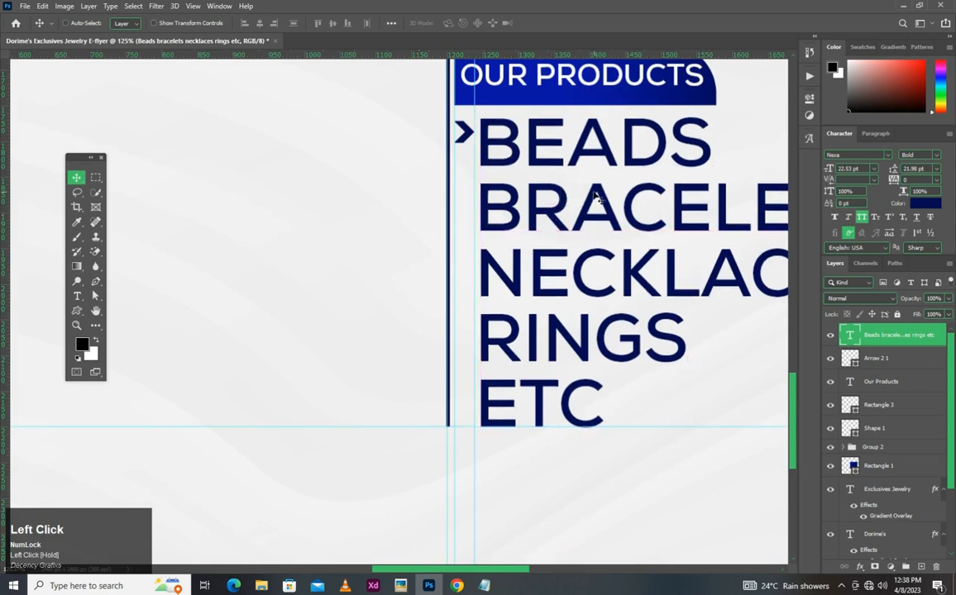
- Move the chevron straight down until it is vertically centred beside the Beads line
ctrl+click(464, 133)
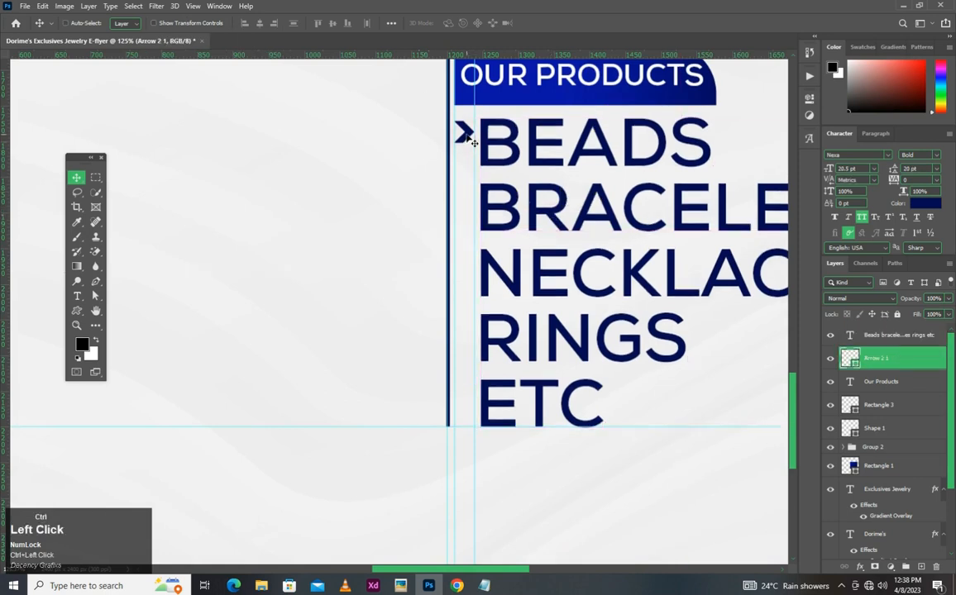
scroll(471, 139, up, 2)
mouse_move(472, 139)
mouse_down()
mouse_move(473, 127)
mouse_move(471, 149)
mouse_up()
scroll(631, 155, down, 3)
scroll(632, 170, up, 2)
scroll(629, 174, up, 2)
- Duplicate the chevron and place the copy directly below it, beside the Bracelets line
key(ctrl+j)
drag(453, 101, 517, 201)
key(ctrl+z)
click(567, 206)
scroll(578, 203, down, 8)
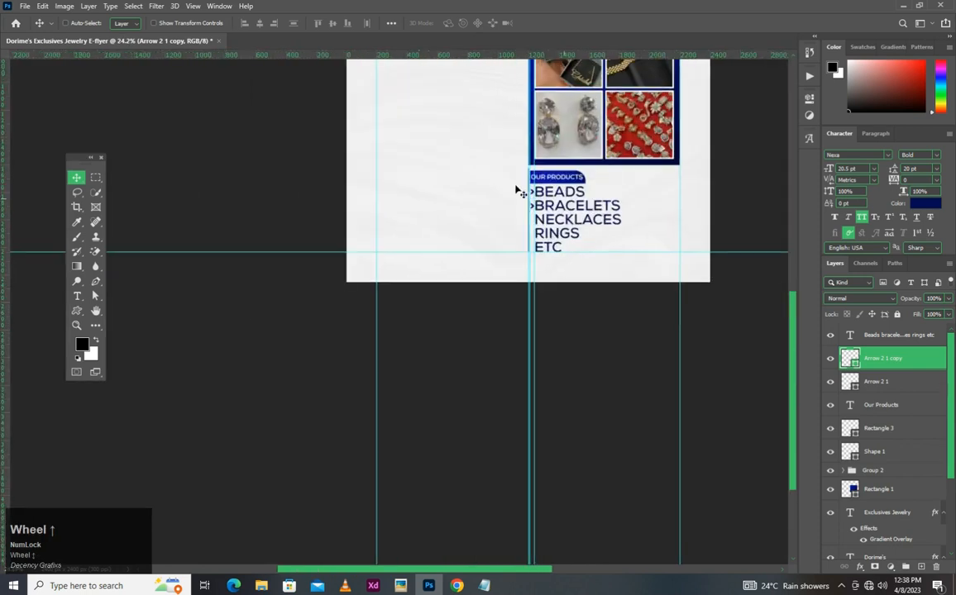
scroll(519, 190, up, 5)
- Duplicate both chevrons together and move the copies straight down beside the Necklaces and Rings lines
ctrl+click(902, 388)
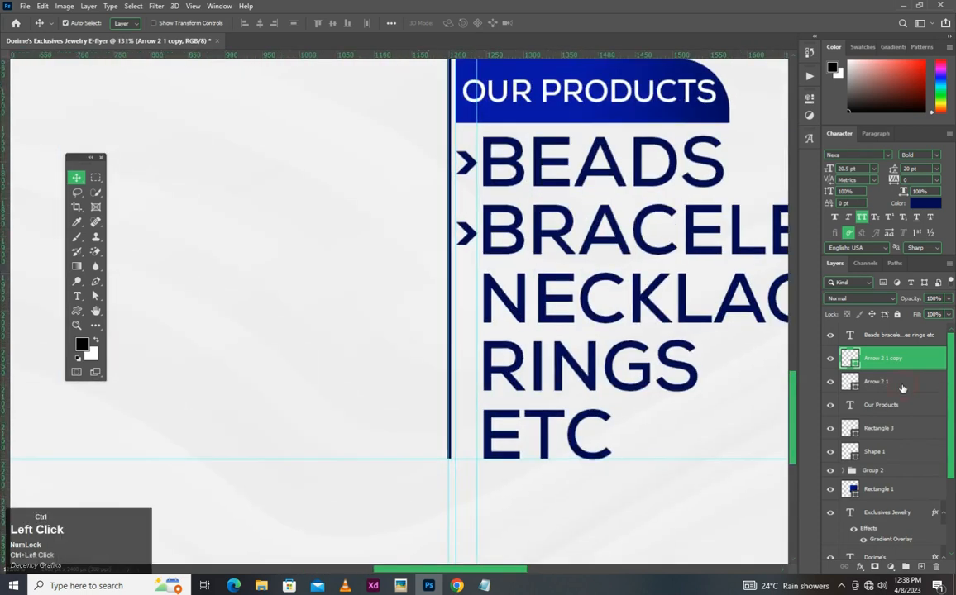
key(ctrl+j)
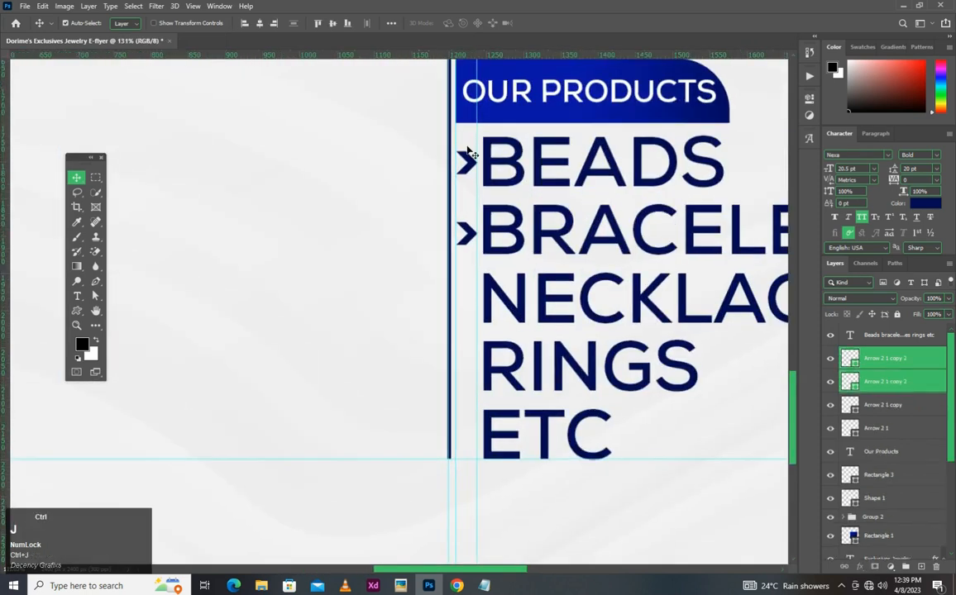
drag(467, 161, 465, 297)
scroll(506, 307, up, 5)
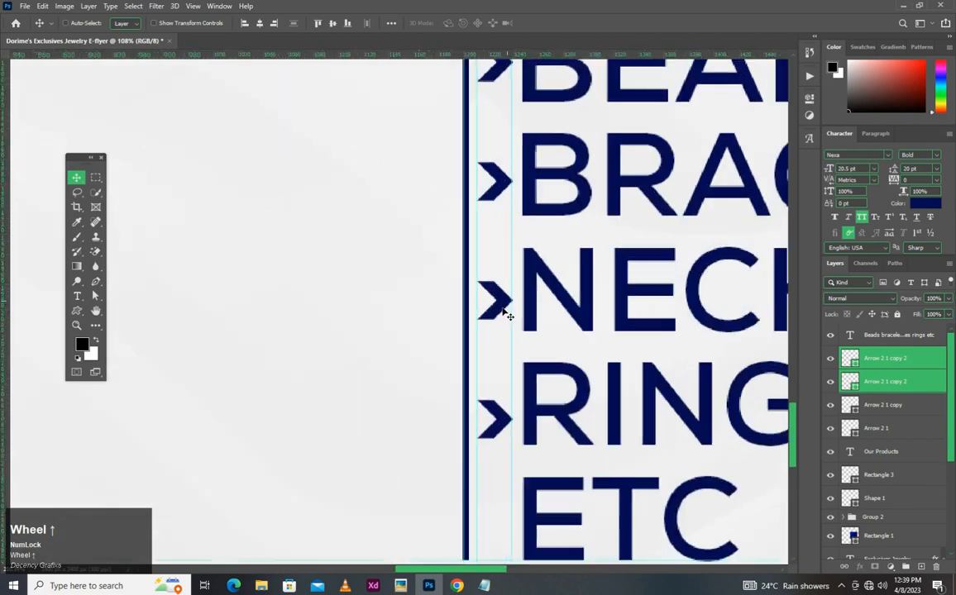
mouse_move(505, 314)
mouse_down()
mouse_move(503, 301)
mouse_move(512, 305)
mouse_move(501, 314)
mouse_move(495, 294)
mouse_move(506, 296)
mouse_up()
- Duplicate the two selected chevrons and move the copies straight down so the lower one sits beside the Etc line
scroll(512, 305, down, 1)
scroll(660, 364, down, 10)
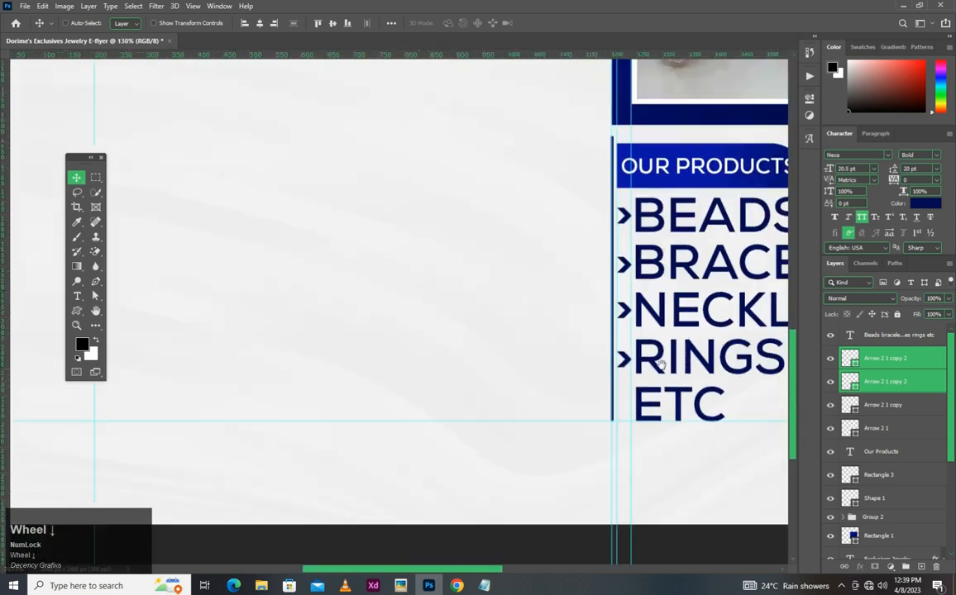
scroll(661, 364, up, 5)
drag(660, 365, 523, 301)
ctrl+click(516, 287)
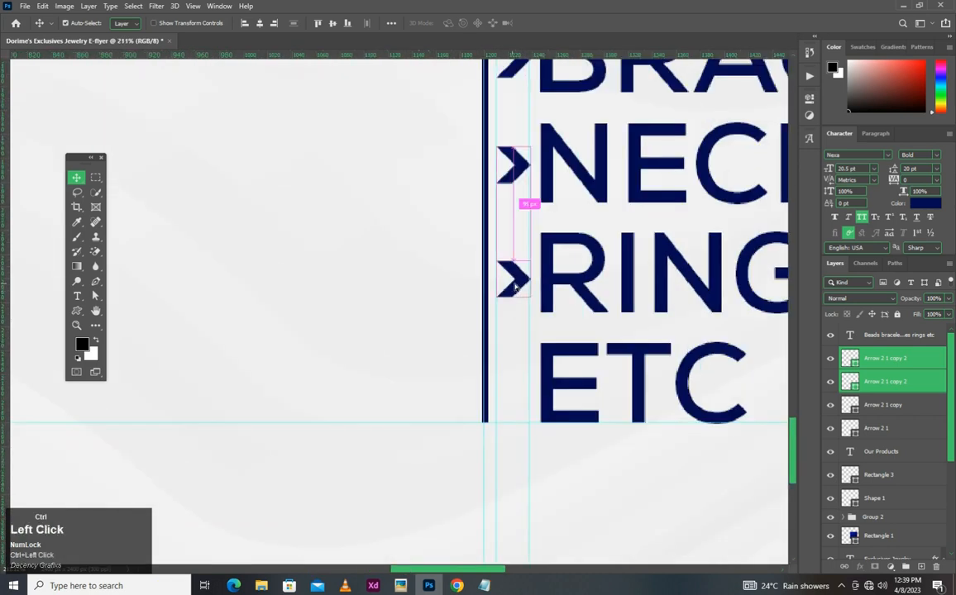
drag(521, 279, 512, 479)
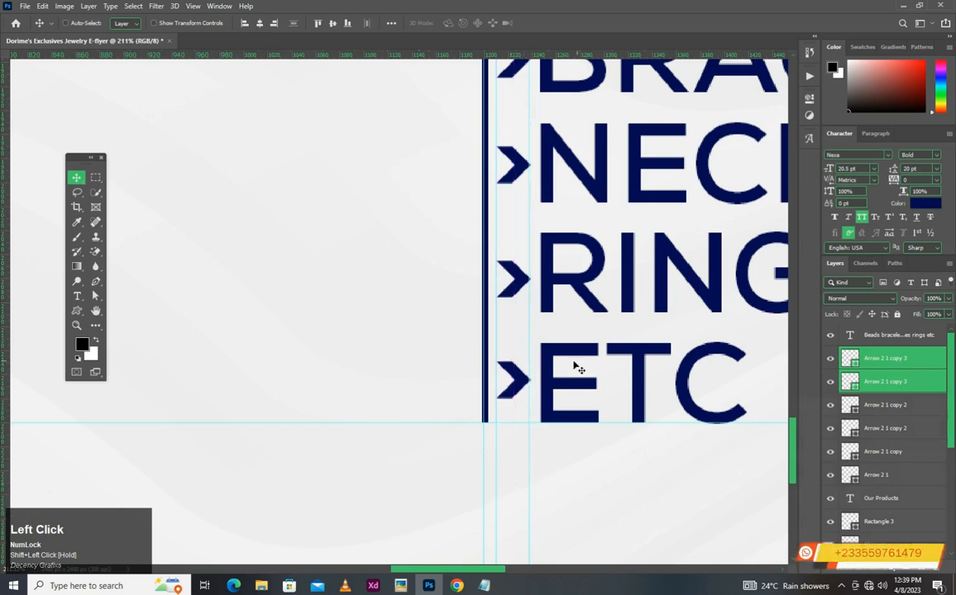
scroll(574, 368, down, 4)
scroll(578, 365, up, 1)
scroll(668, 250, down, 3)
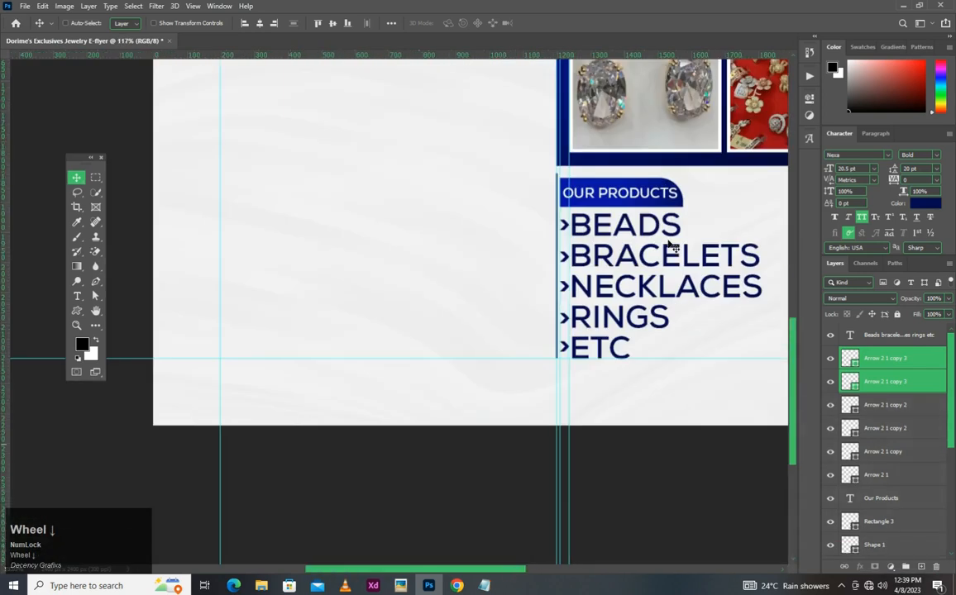
- Add a vertical guide at about 1147 px, slightly left of the heading and four-photo panel
scroll(671, 245, down, 3)
scroll(673, 246, down, 1)
scroll(706, 221, up, 1)
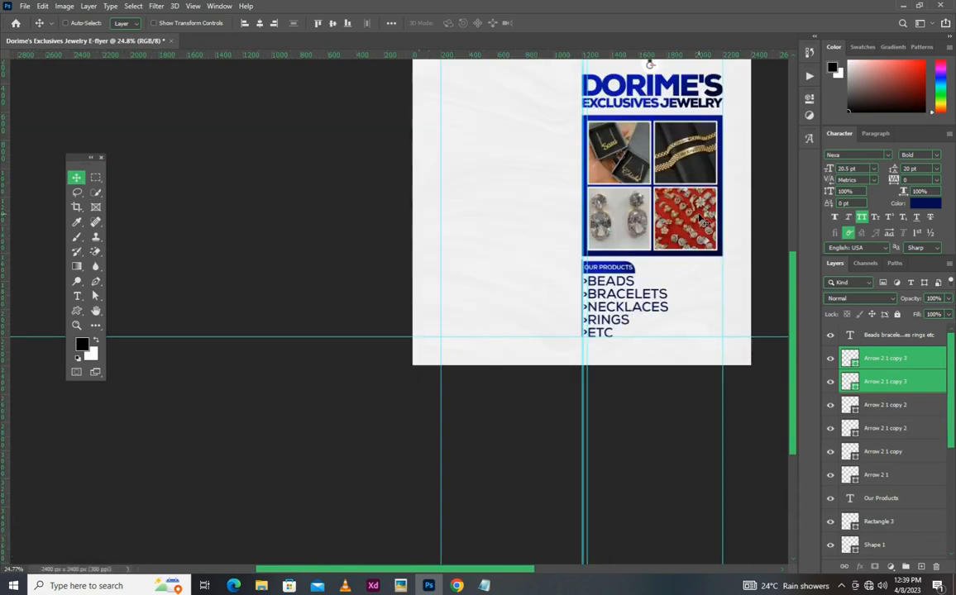
scroll(699, 219, down, 3)
scroll(589, 142, up, 5)
drag(618, 166, 558, 184)
drag(6, 265, 634, 258)
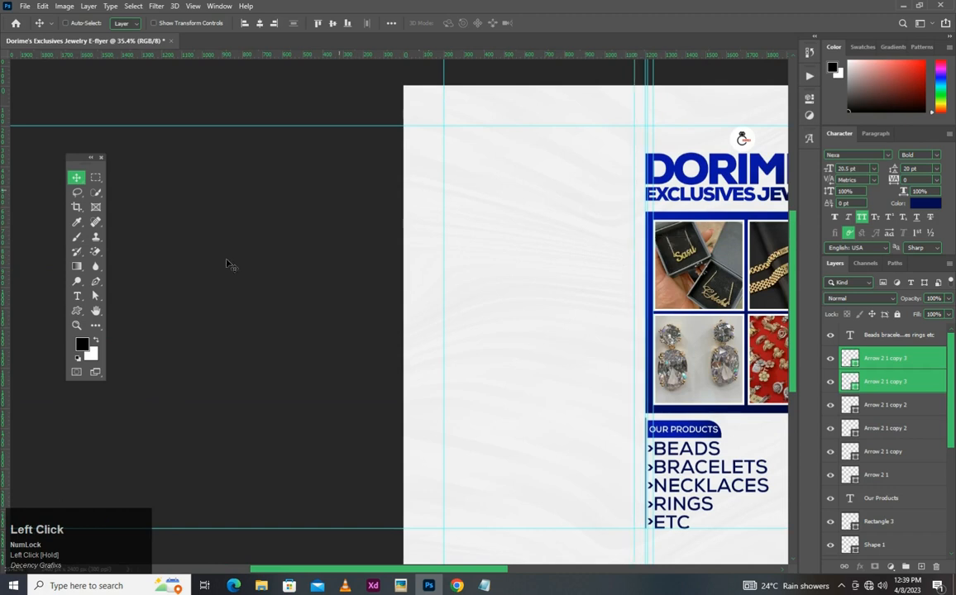
- Draw a navy rectangle about 947 by 1461 px from the upper-left margin guides across to the new vertical guide
right_click(77, 311)
click(116, 311)
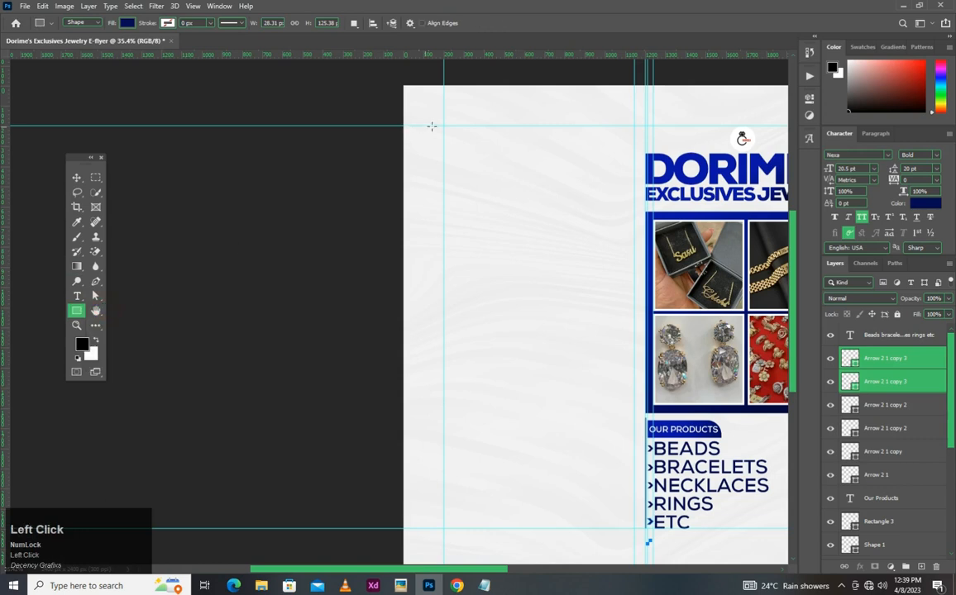
drag(441, 124, 634, 420)
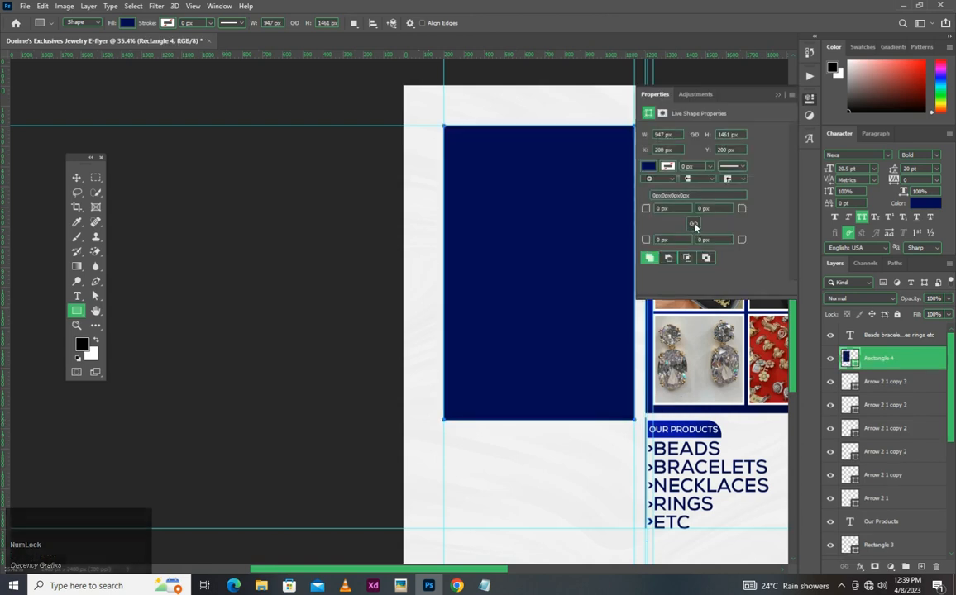
- Round the rectangle's two bottom corners to 200 px and move its layer above the product list text layer
click(676, 239)
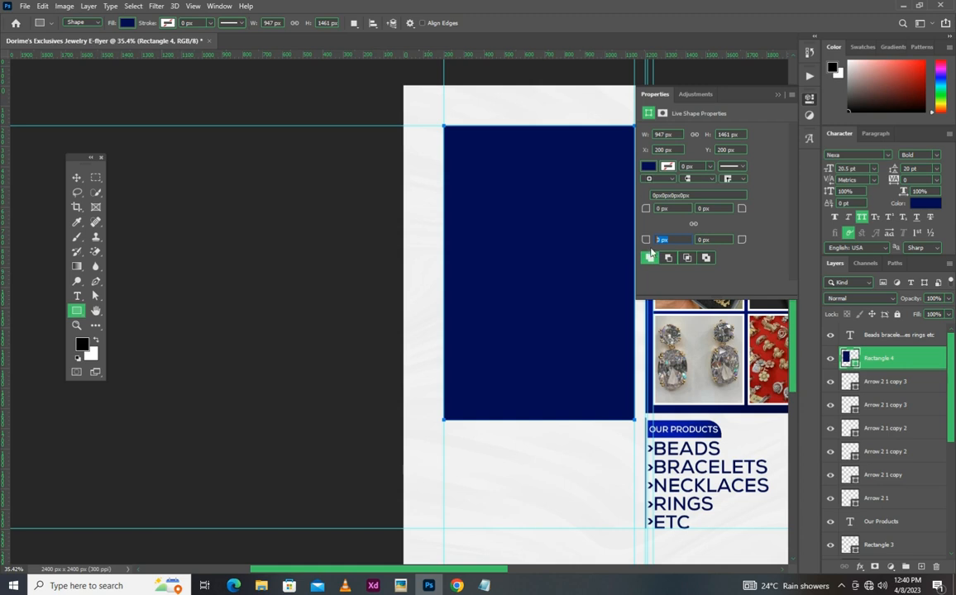
text(0)
key(Return)
click(701, 239)
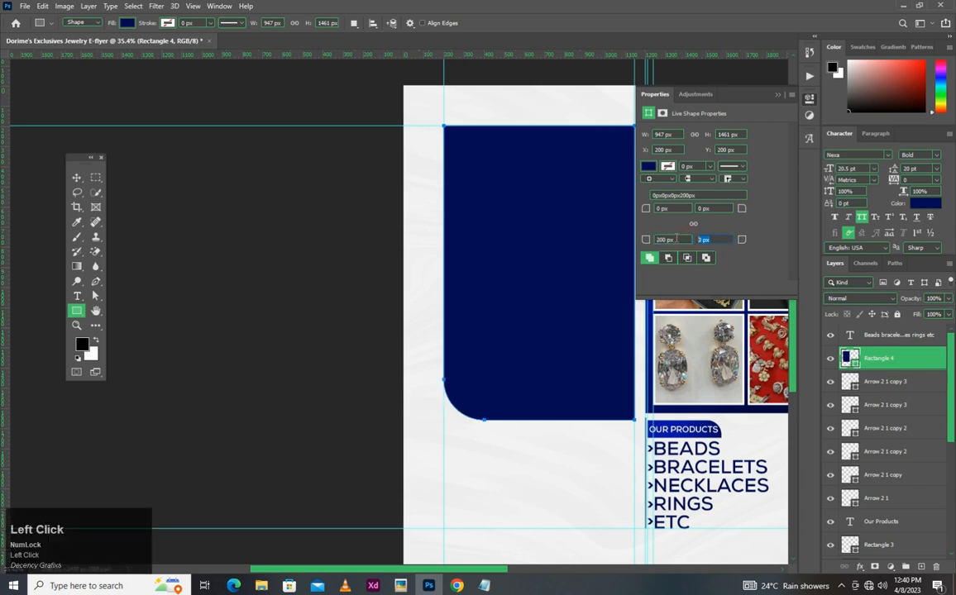
text(200)
key(Return)
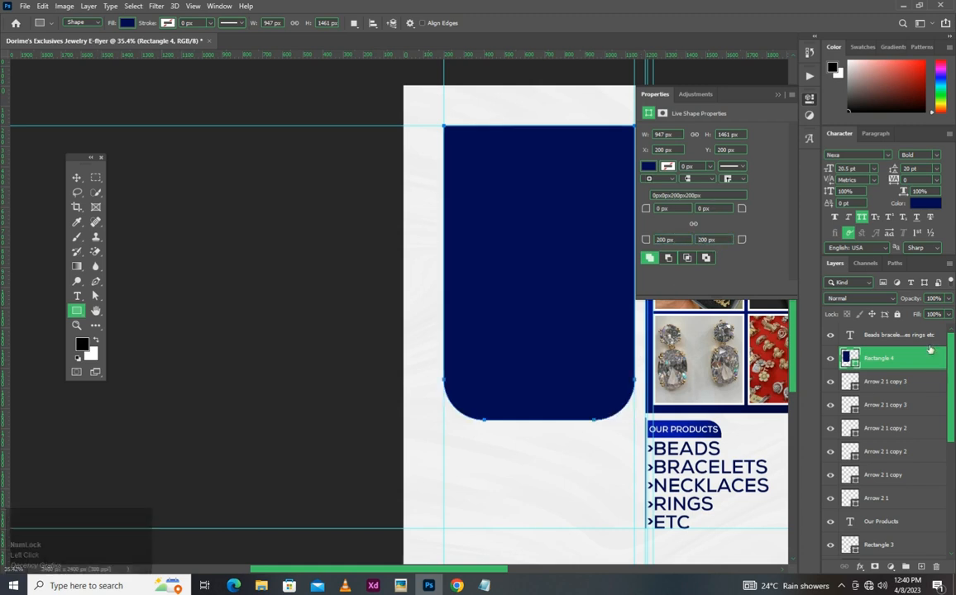
drag(904, 359, 907, 333)
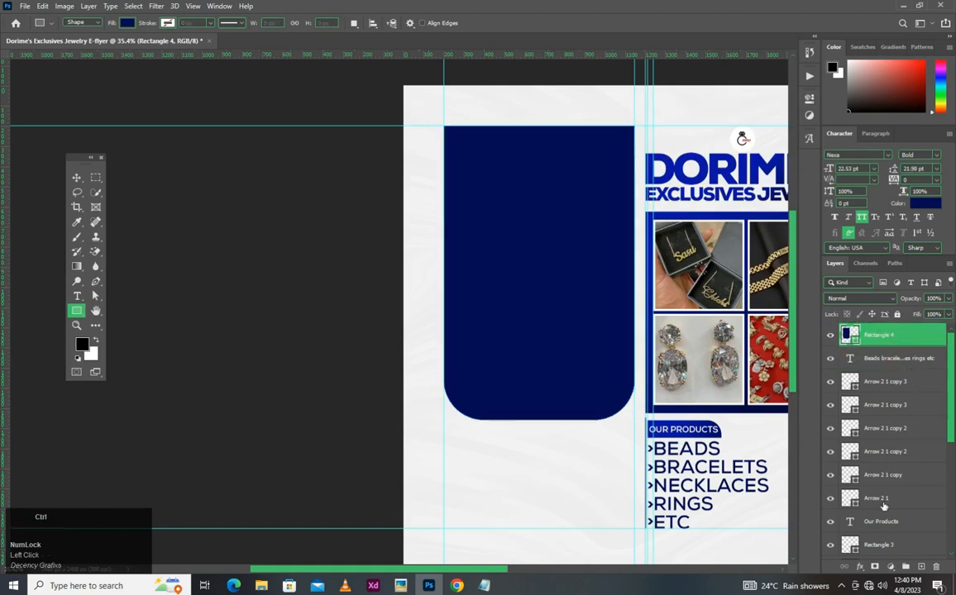
- Group the product list text with its chevrons, and group that with the Our Products label and its background shape
ctrl+shift+click(901, 360)
shift+click(882, 498)
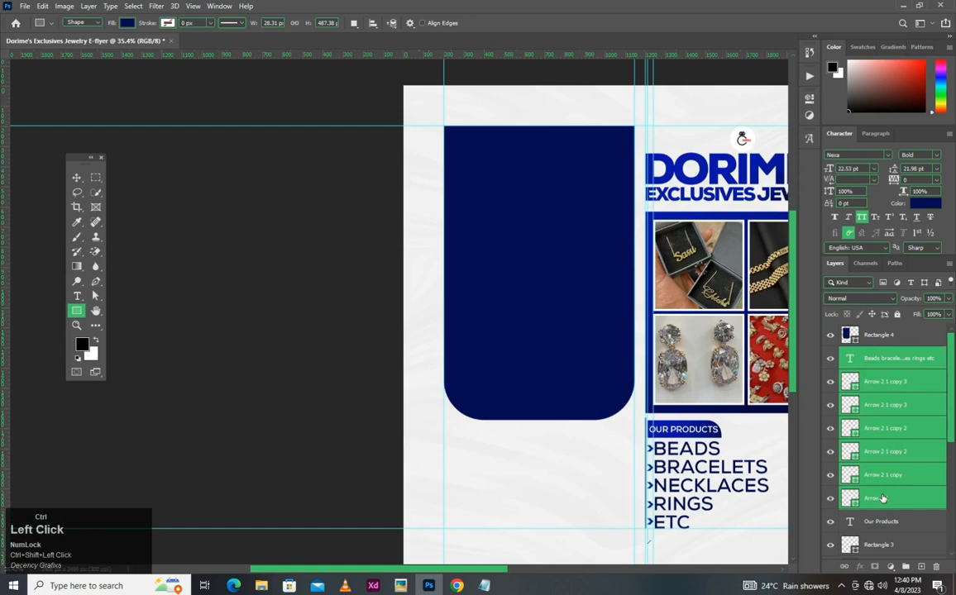
key(ctrl+g)
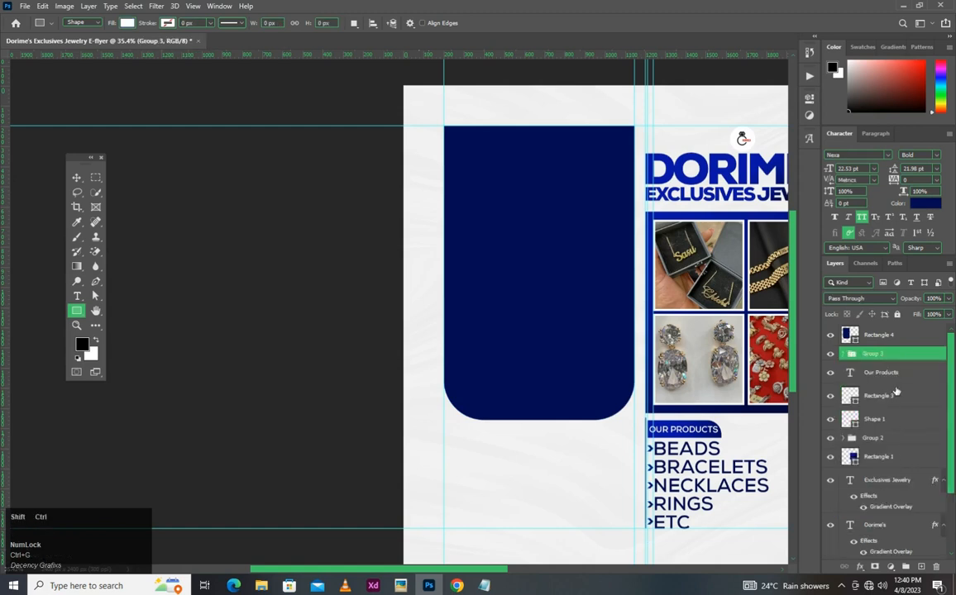
ctrl+shift+click(897, 394)
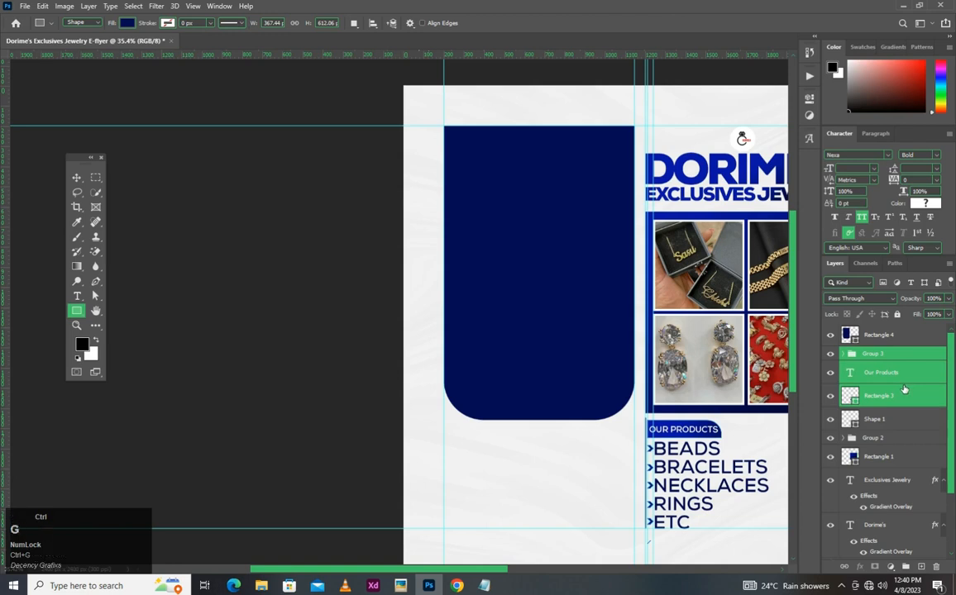
key(ctrl+g)
- Place the beads.stall photo from the Youtube folder above the navy rectangle, scaled to about 33%, and move it over the rectangle
click(893, 335)
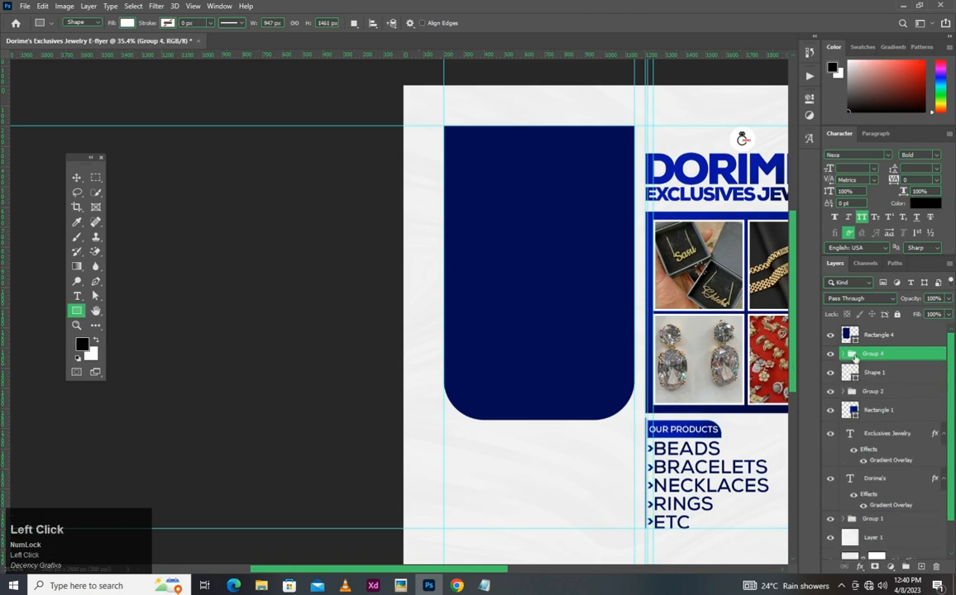
key(v)
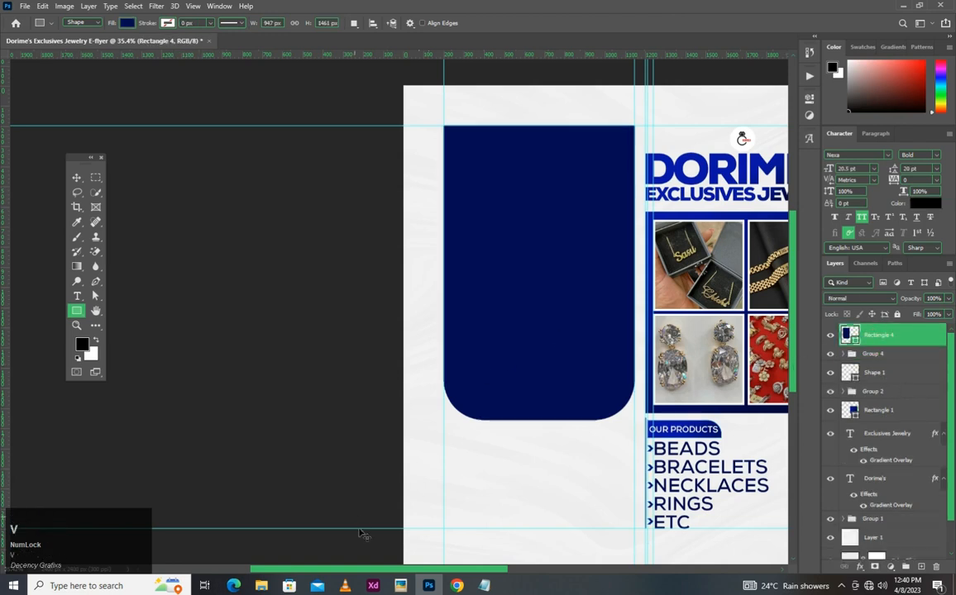
click(261, 585)
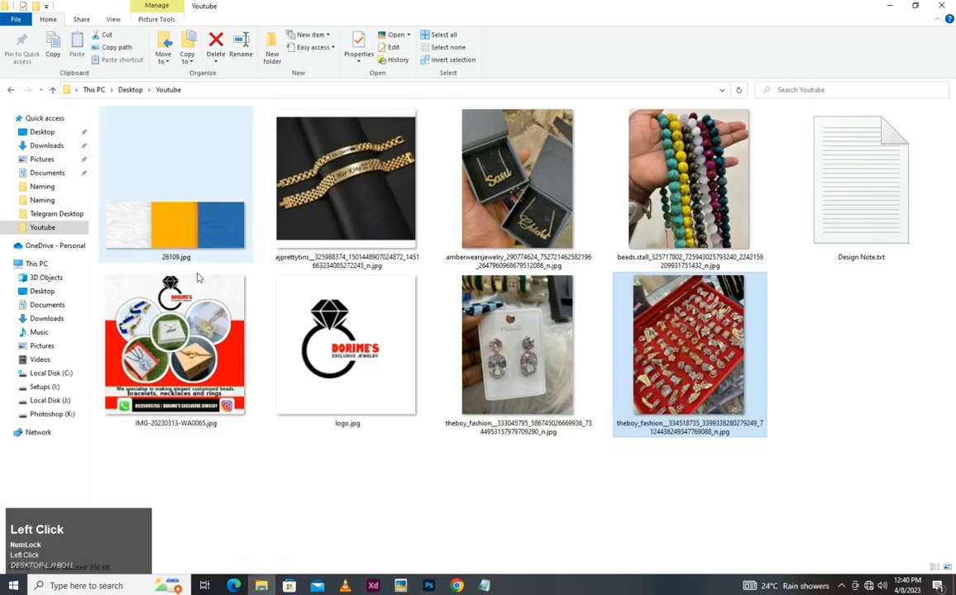
drag(673, 193, 522, 324)
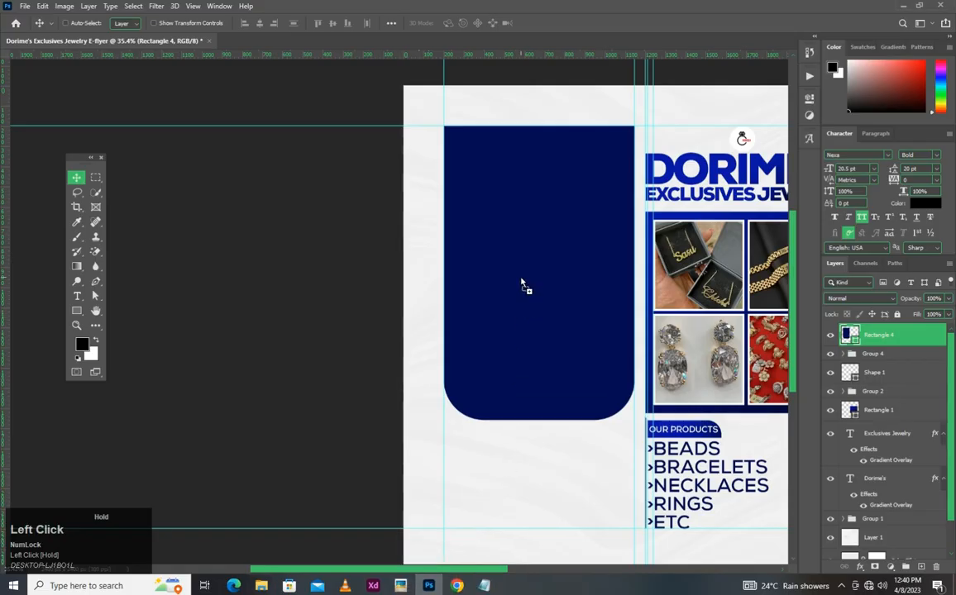
drag(523, 280, 522, 278)
drag(595, 83, 593, 186)
drag(589, 213, 588, 247)
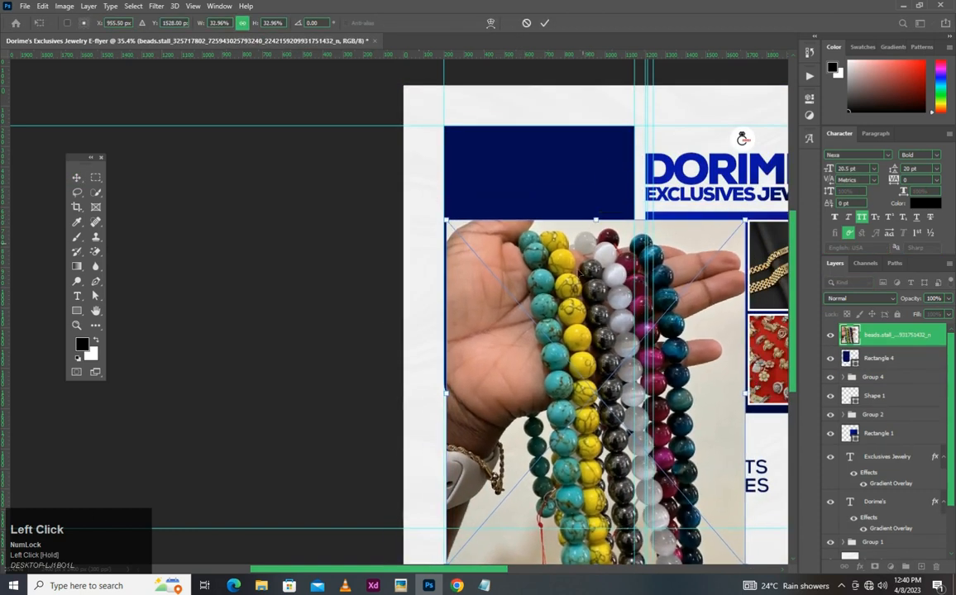
double_click(566, 357)
drag(565, 357, 552, 254)
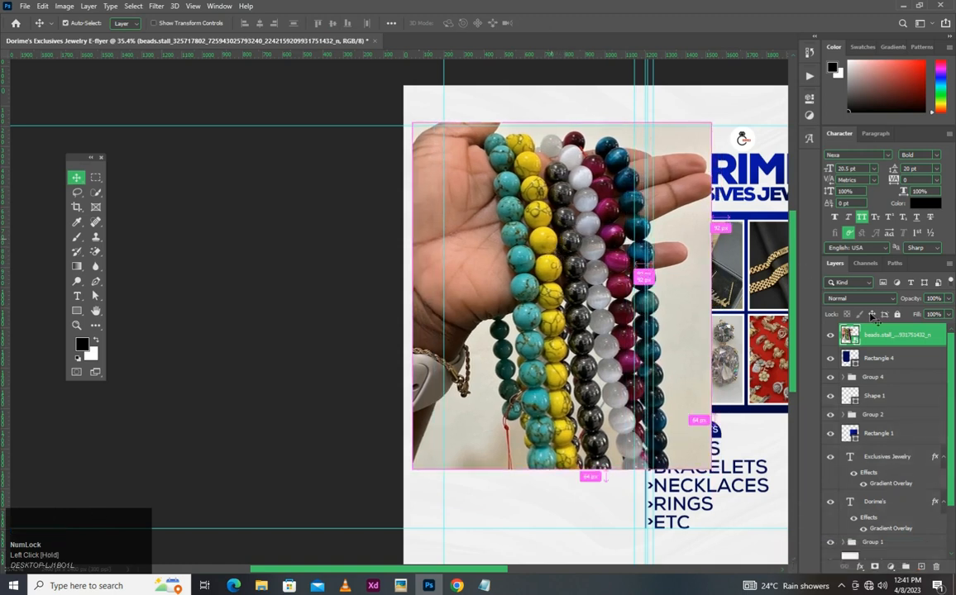
- Clip the beads photo to the rounded rectangle, shrink it slightly and reposition it so the bead strands fill the frame
right_click(885, 337)
click(728, 337)
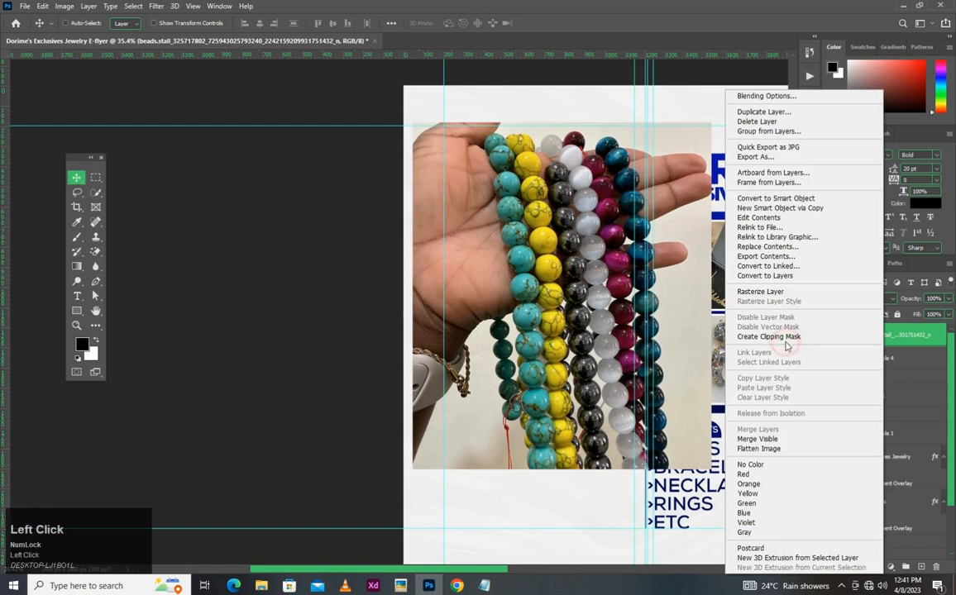
key(ctrl+t)
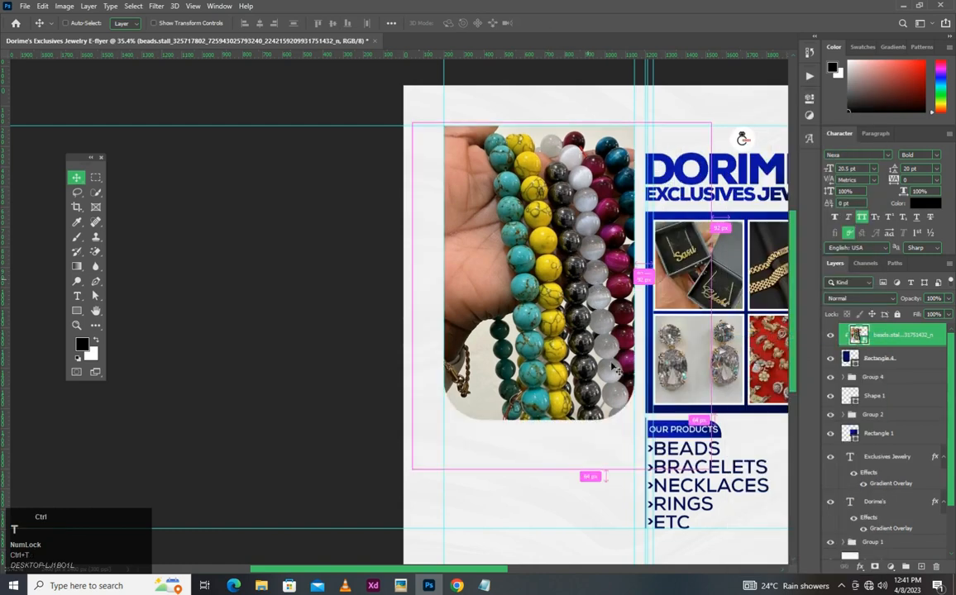
drag(711, 466, 683, 437)
drag(414, 435, 389, 453)
drag(554, 320, 542, 339)
key(Return)
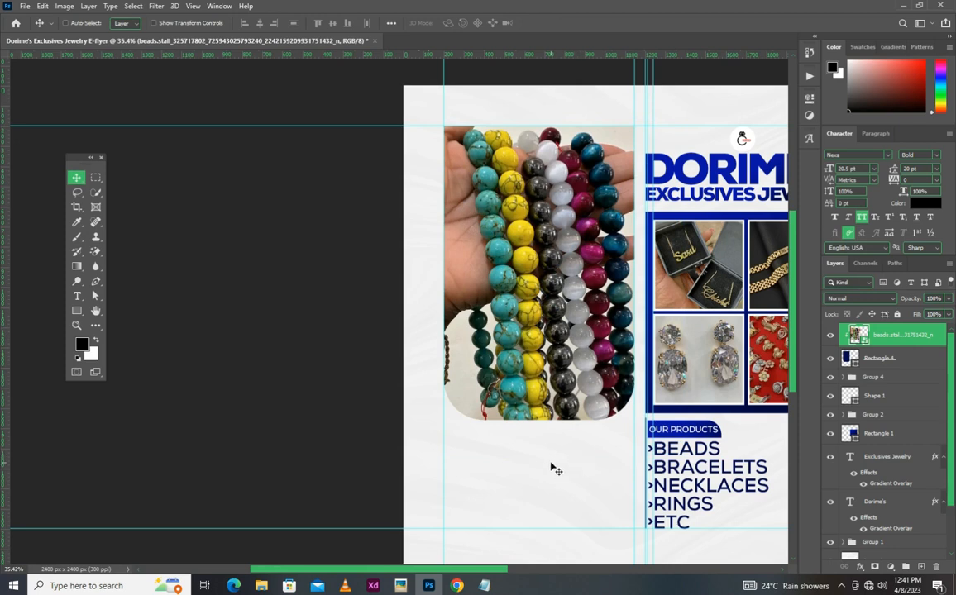
- Place the Phone.png and WhatsApp.png icons from the Youtube folder into the flyer
click(486, 585)
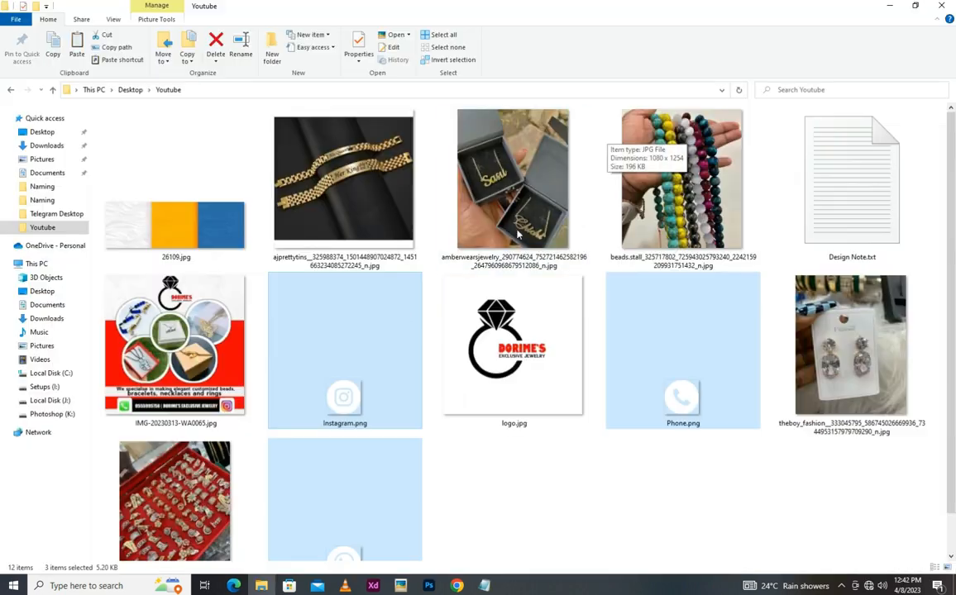
click(379, 363)
scroll(401, 436, down, 1)
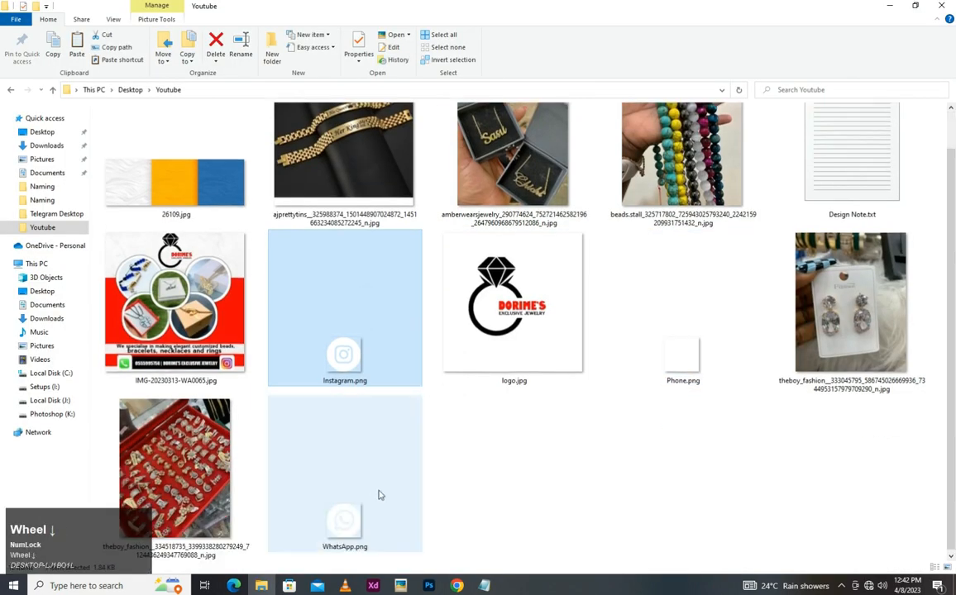
click(379, 494)
ctrl+click(682, 355)
drag(682, 356, 459, 461)
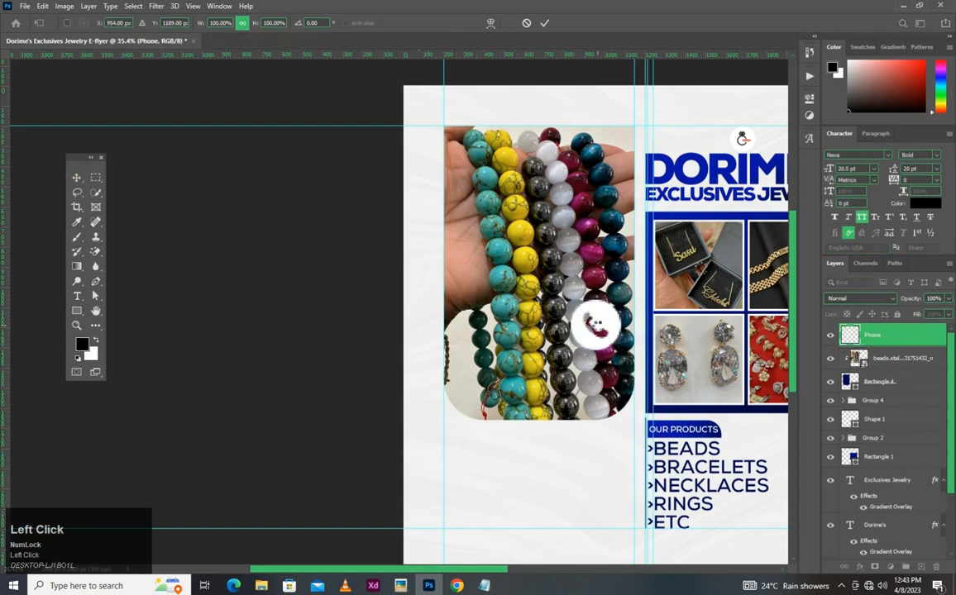
click(876, 379)
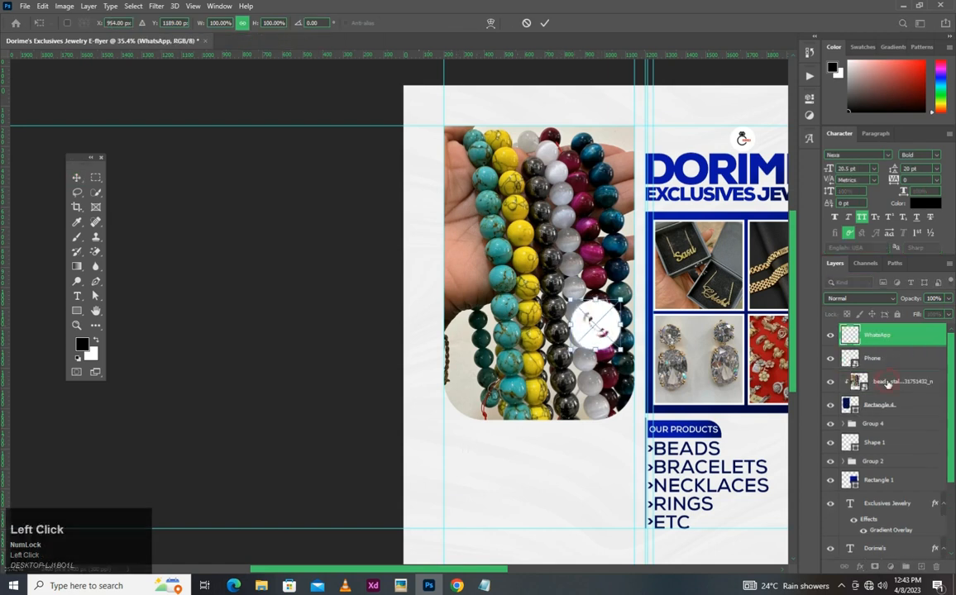
- Group the clipped beads photo with its rounded rectangle
click(878, 381)
ctrl+click(881, 405)
key(ctrl+g)
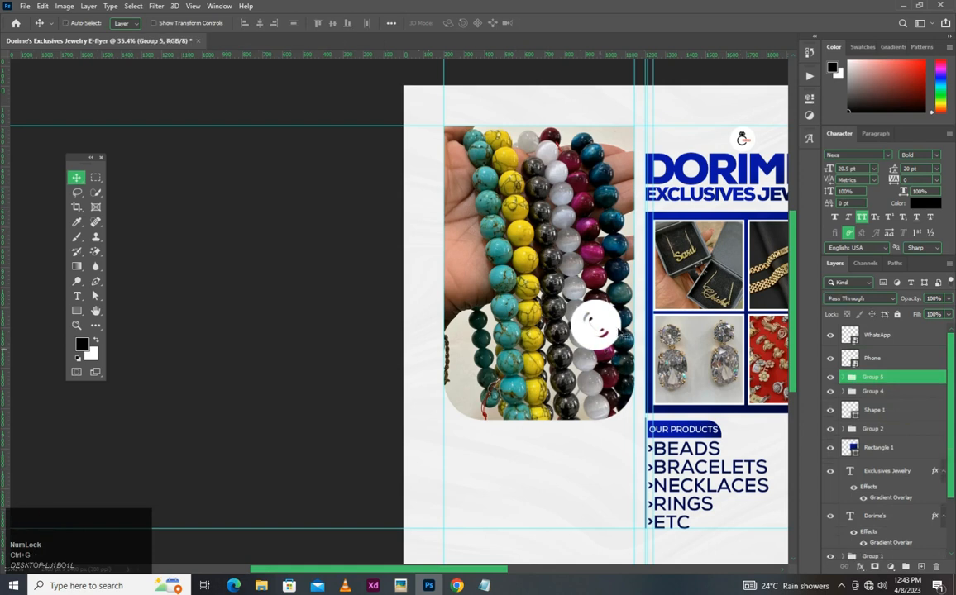
- Shrink the WhatsApp and Phone icons together, place them just below the beads photo's lower-left corner, and hide the guides
click(877, 335)
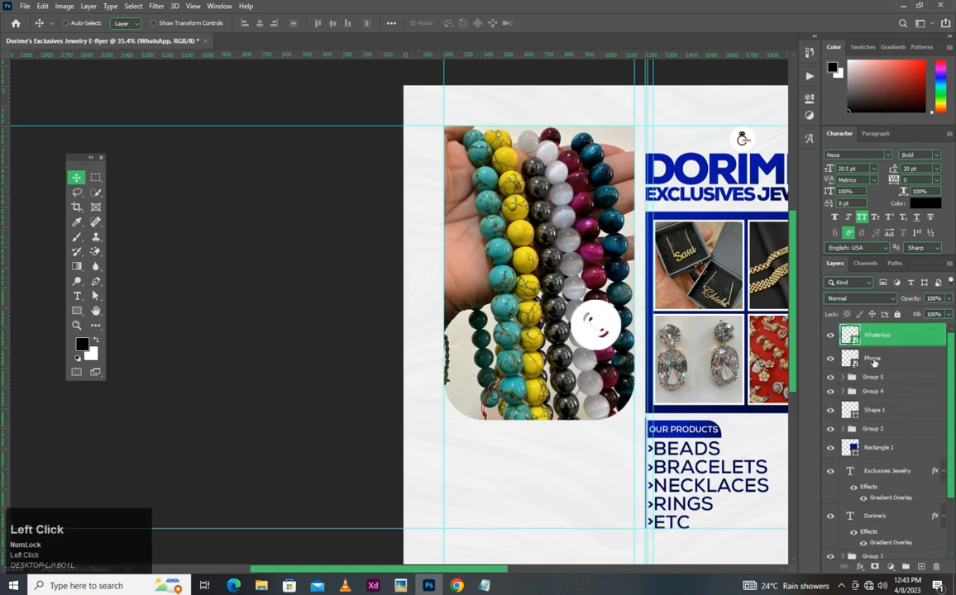
ctrl+click(873, 359)
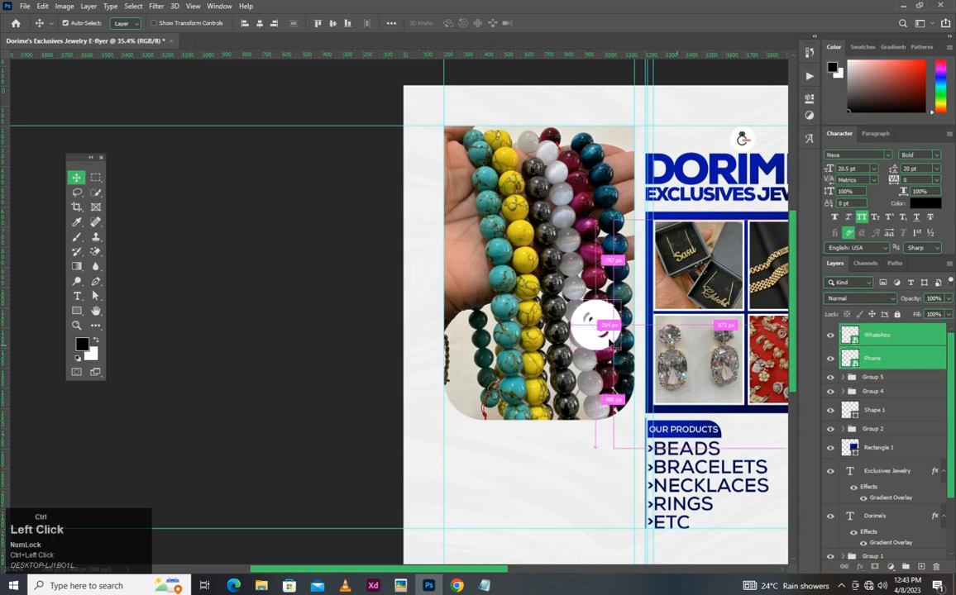
key(ctrl+t)
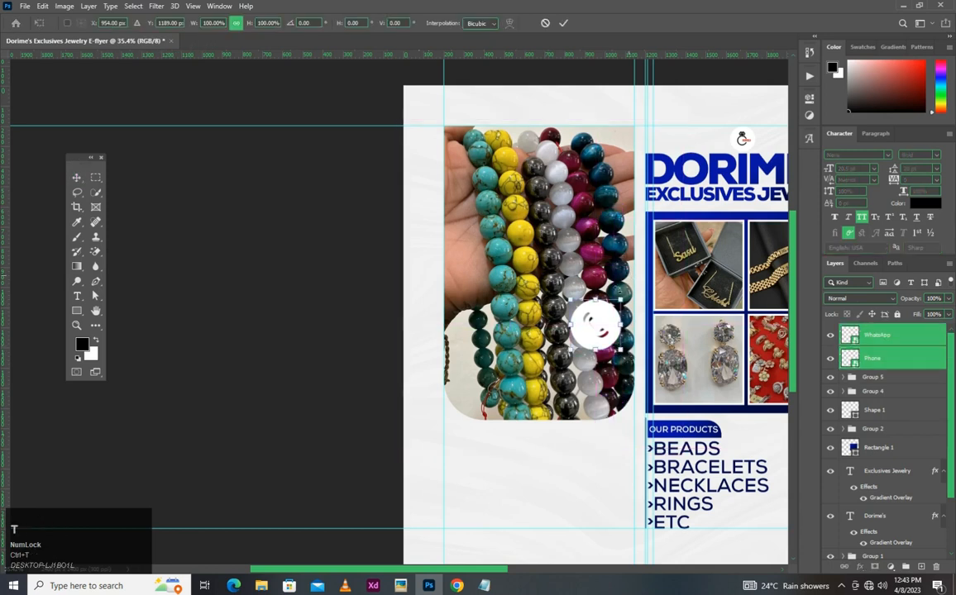
drag(620, 294, 449, 400)
key(ctrl+h)
key(Return)
scroll(581, 347, up, 5)
key(ctrl+f)
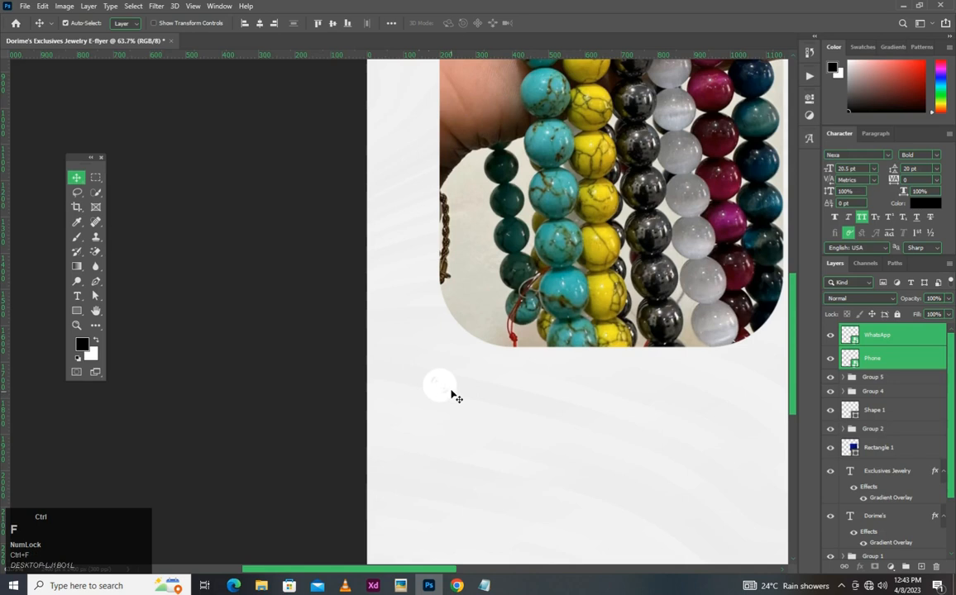
- Try displaying the grid over the canvas, and turn it off again
scroll(500, 355, down, 3)
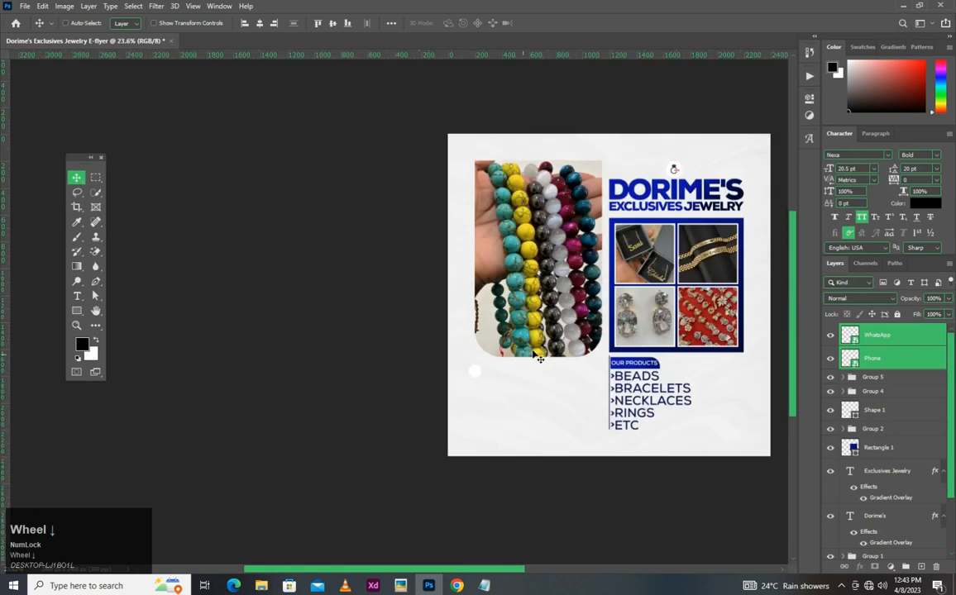
scroll(496, 330, up, 1)
click(476, 5)
click(191, 6)
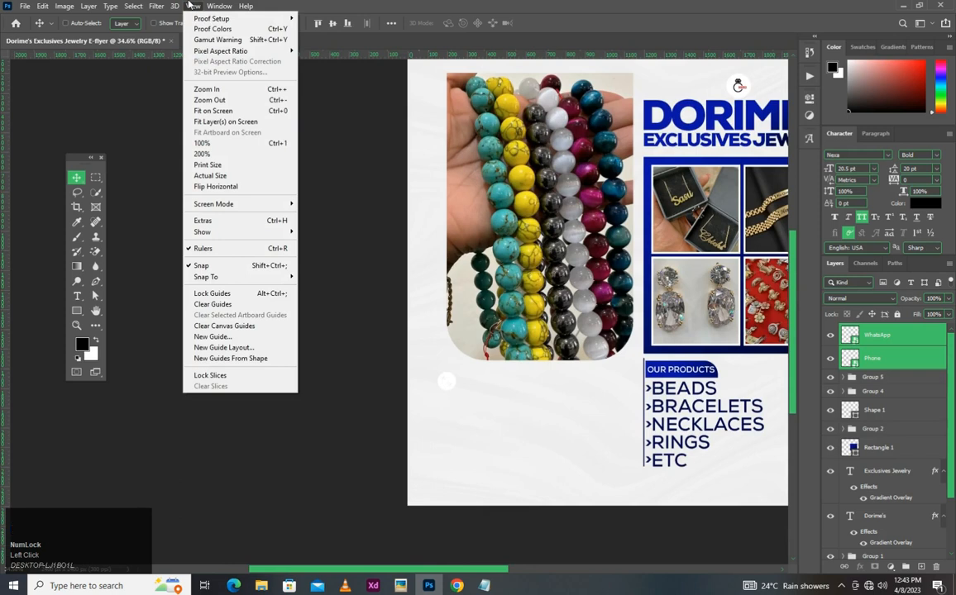
click(223, 232)
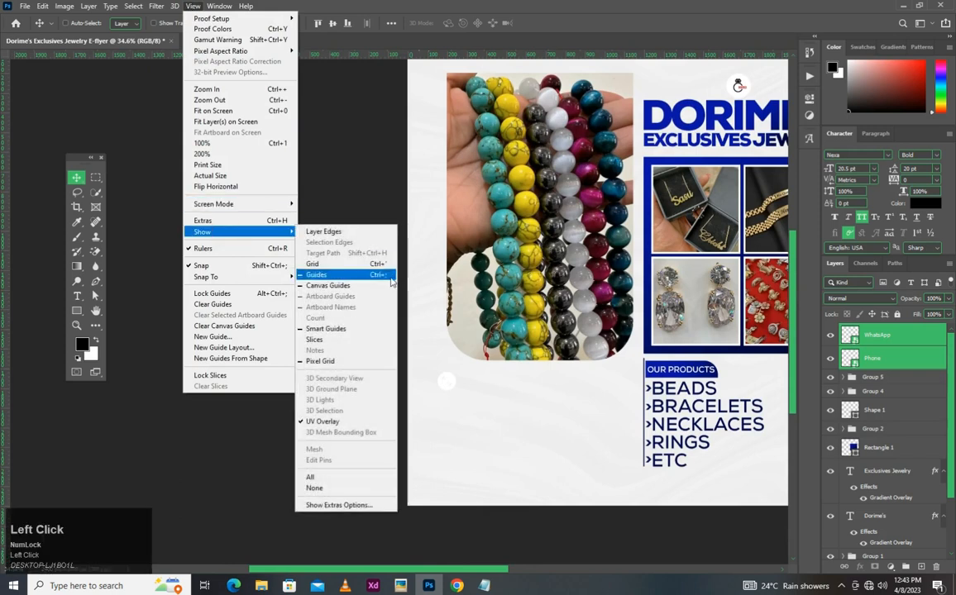
click(367, 265)
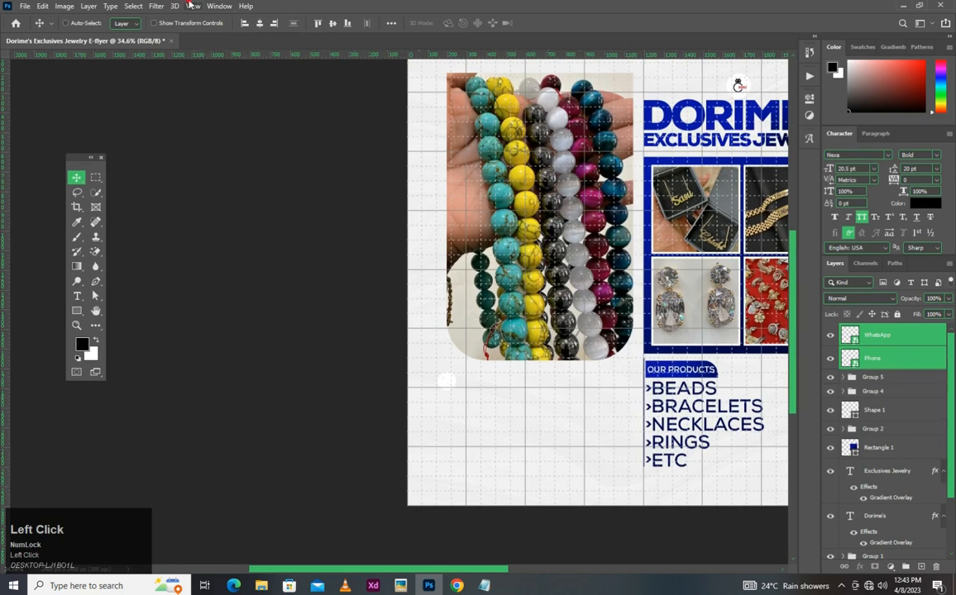
click(190, 6)
mouse_move(242, 232)
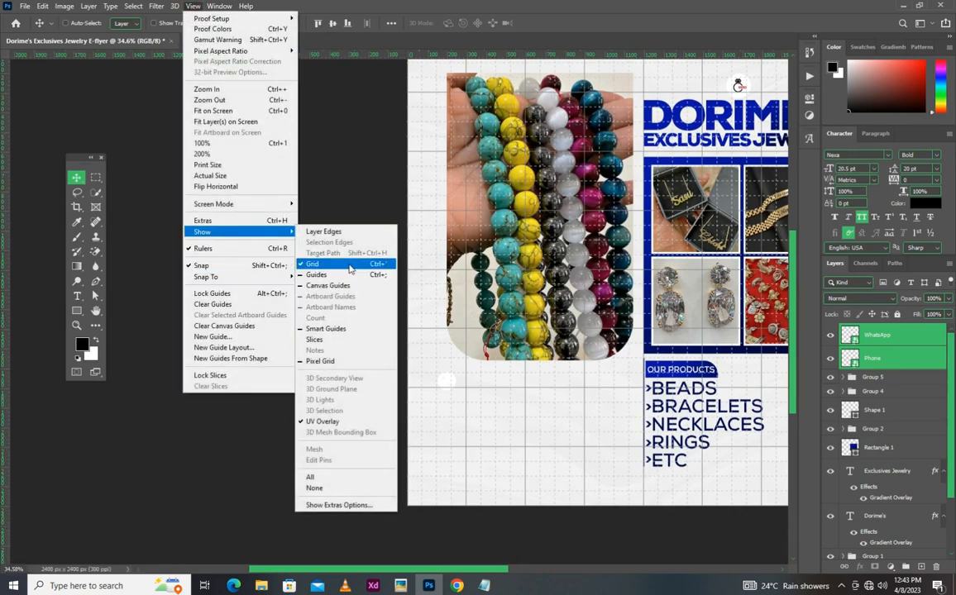
click(350, 265)
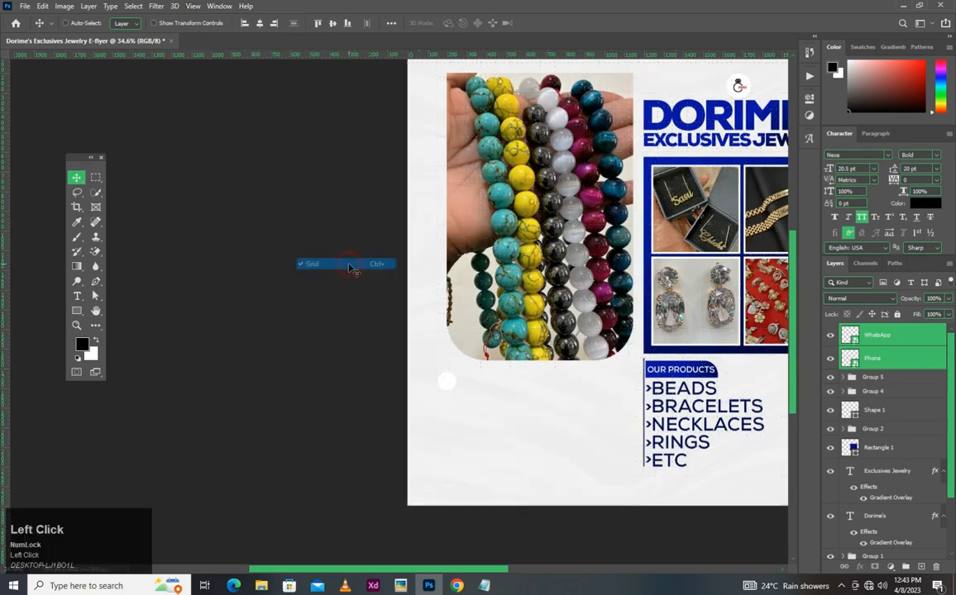
- Bring the hidden guides back into view by calling up a new guide layout and cancelling it
click(193, 6)
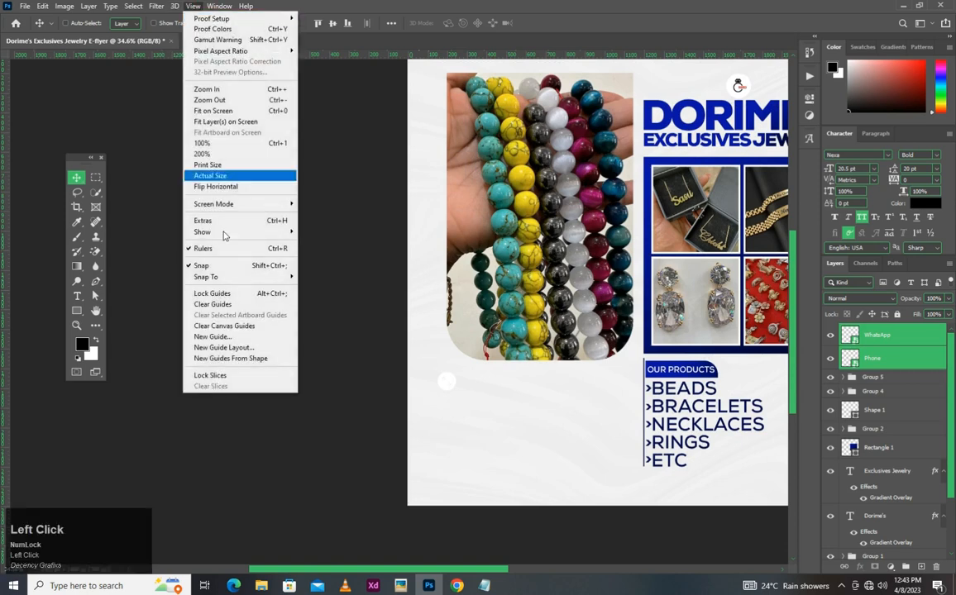
click(234, 348)
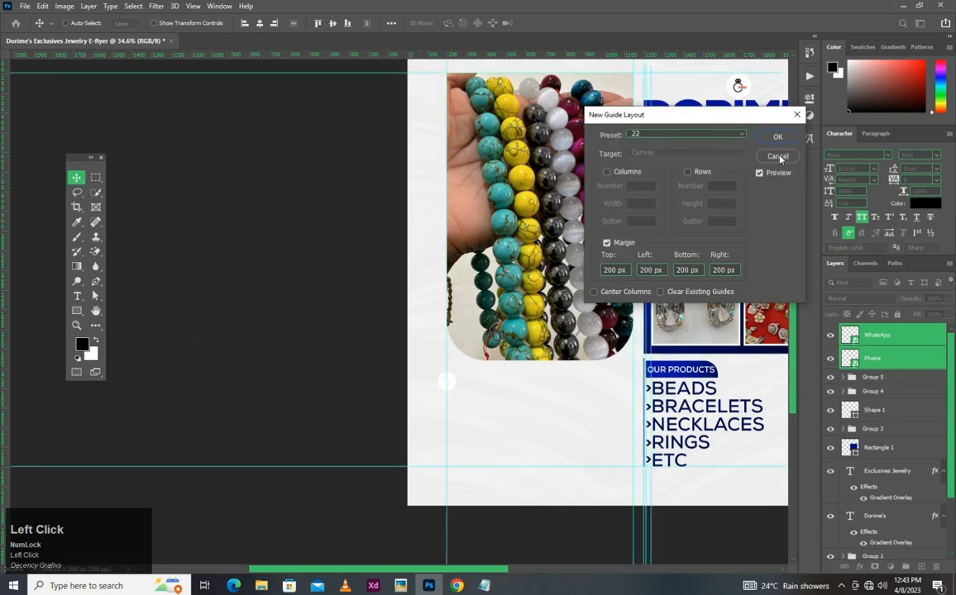
click(777, 157)
- Enlarge the WhatsApp and Phone icons together to about 137% and align their left edge with the left margin guide
scroll(465, 405, up, 3)
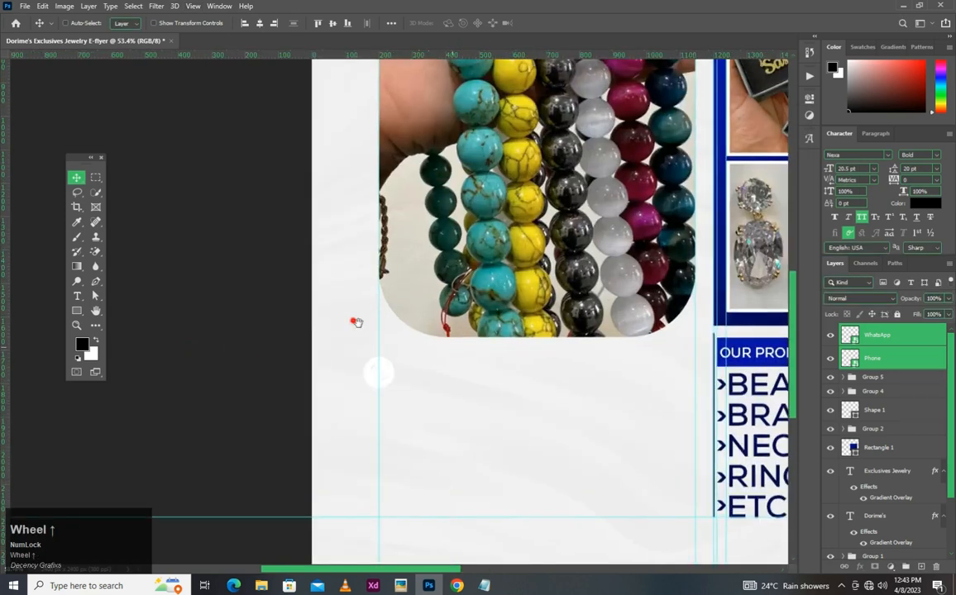
drag(356, 321, 363, 327)
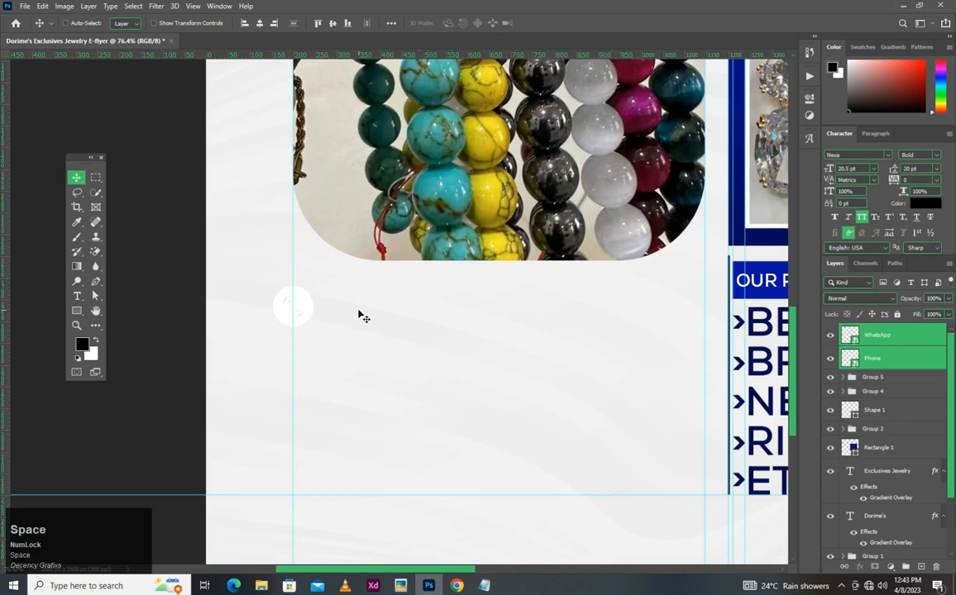
drag(306, 309, 348, 335)
key(ctrl+t)
double_click(320, 326)
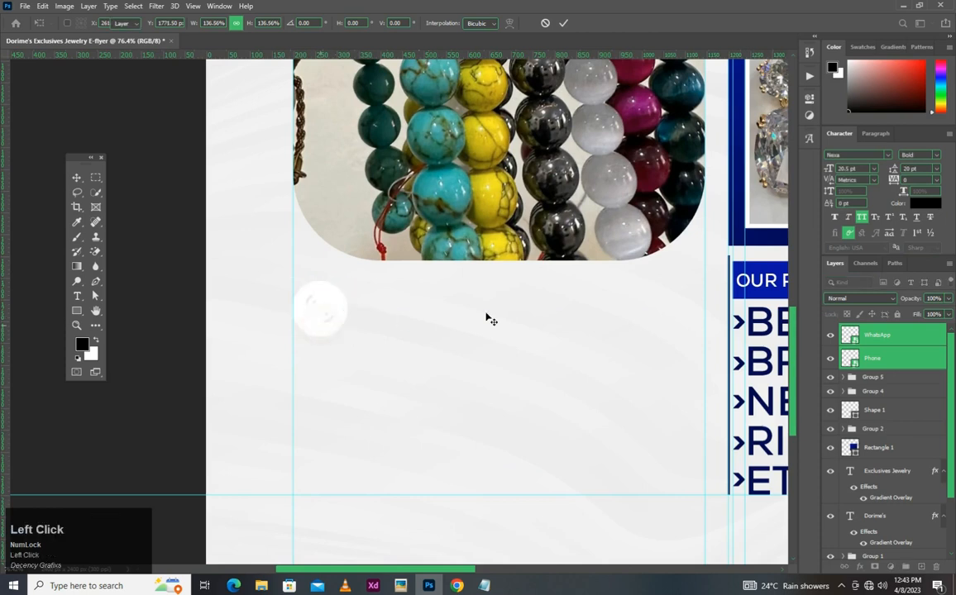
- Group the two icons and give the group a navy Color Overlay sampled from the vertical line beside the product list
key(ctrl)
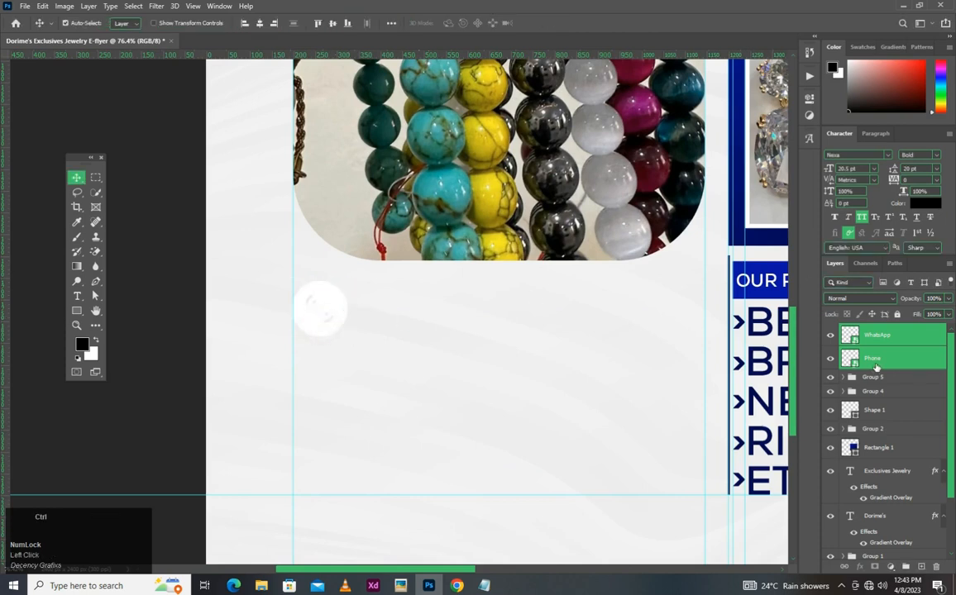
key(ctrl+g)
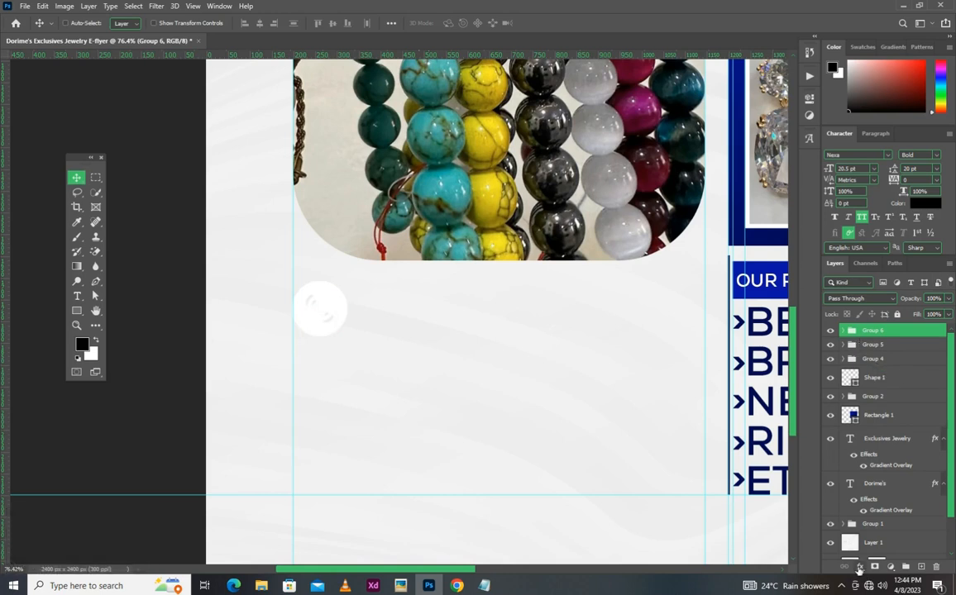
drag(858, 570, 882, 526)
click(882, 525)
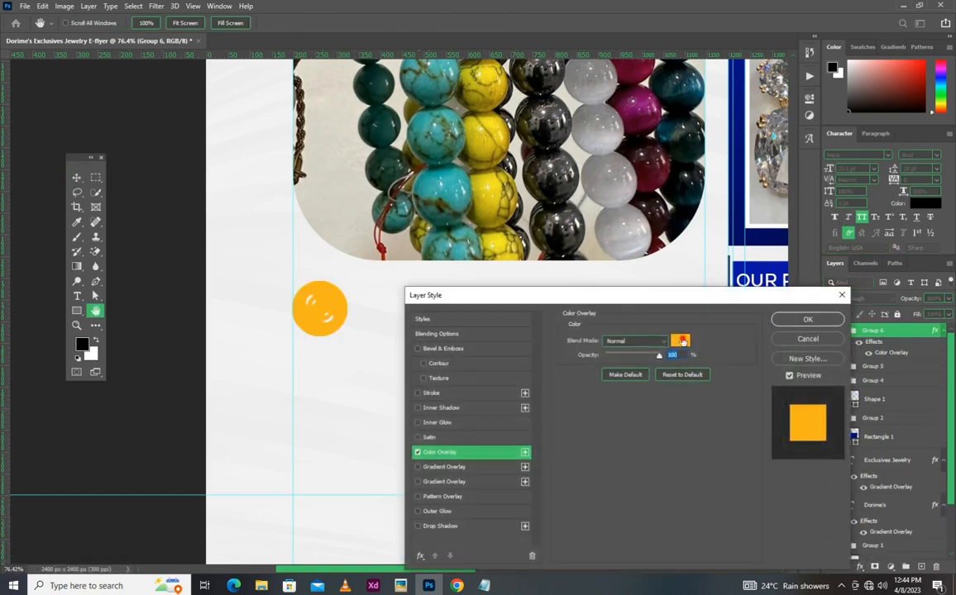
click(677, 338)
drag(745, 219, 709, 412)
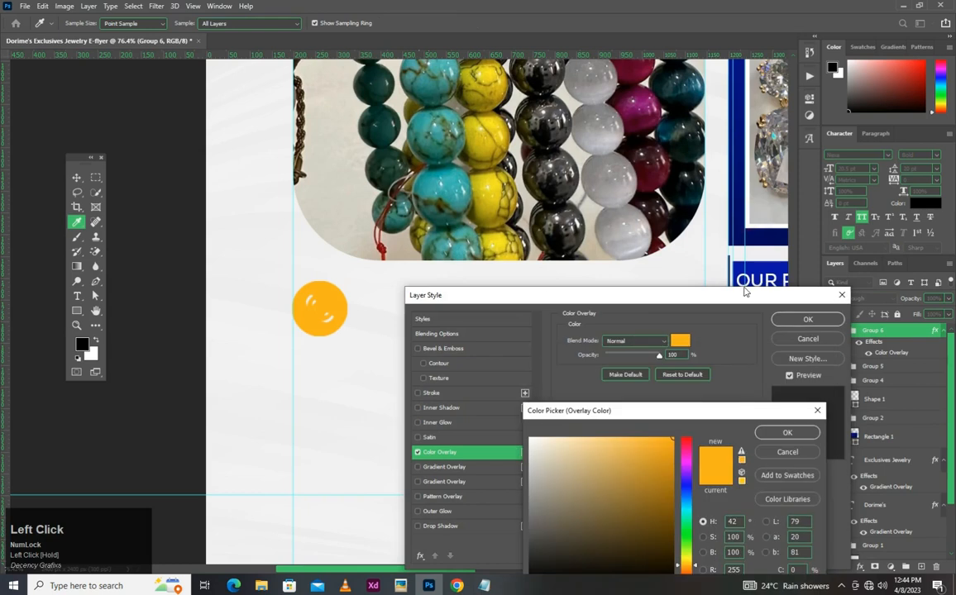
click(731, 259)
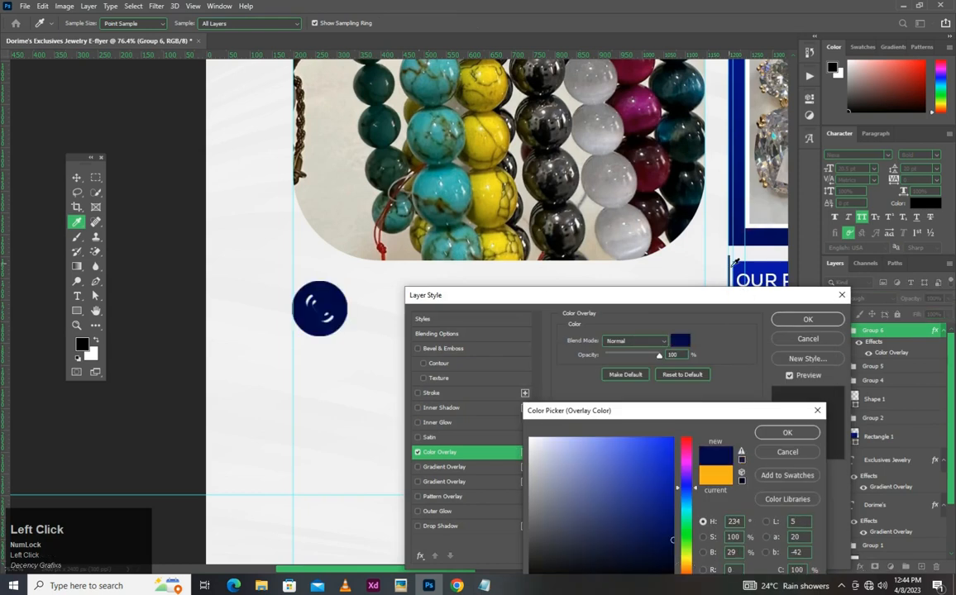
click(788, 434)
click(807, 320)
- Move the Phone icon horizontally about 143 px so it sits to the right of the WhatsApp icon
scroll(279, 317, up, 2)
scroll(279, 317, up, 4)
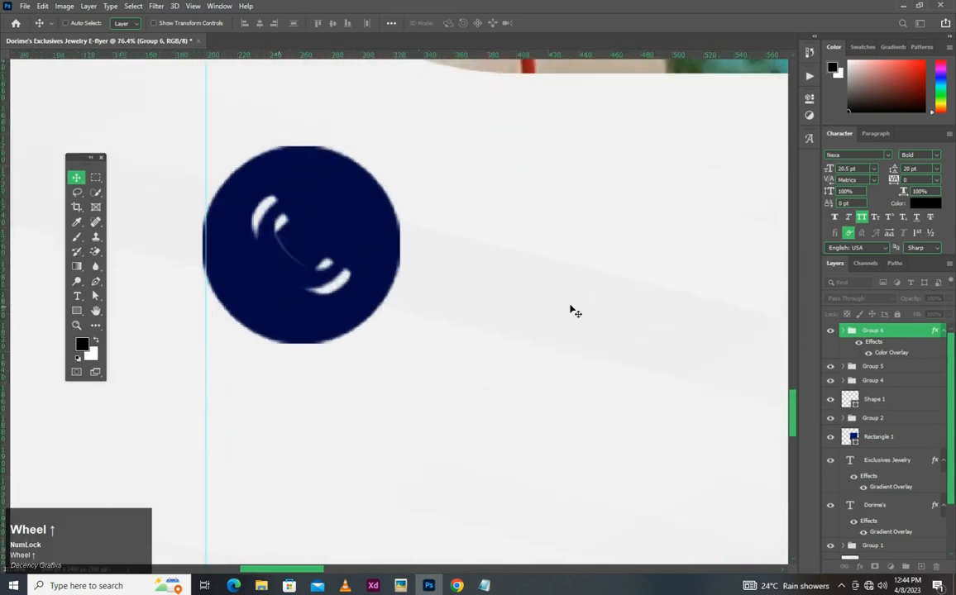
scroll(777, 324, down, 2)
click(844, 330)
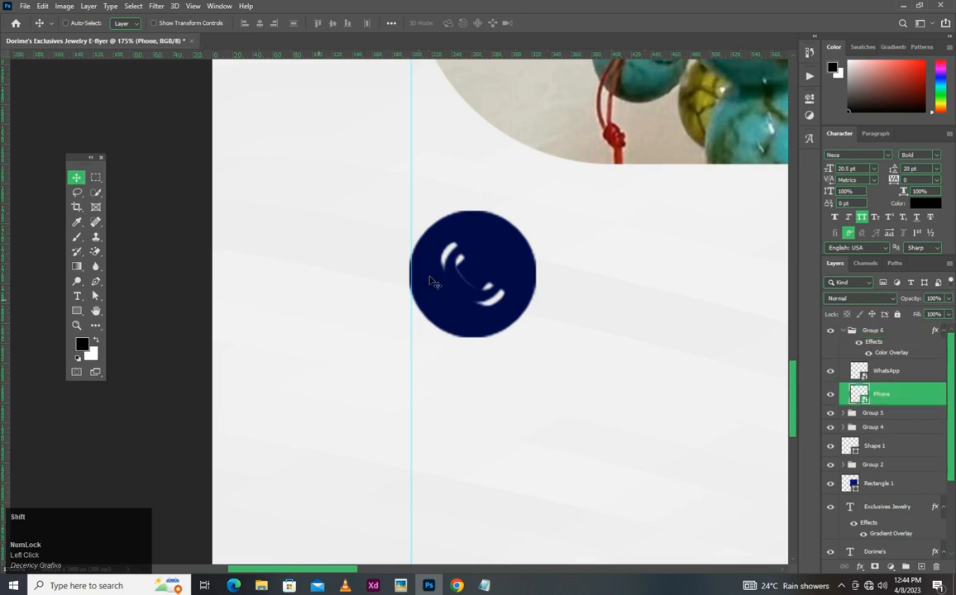
shift+click(508, 271)
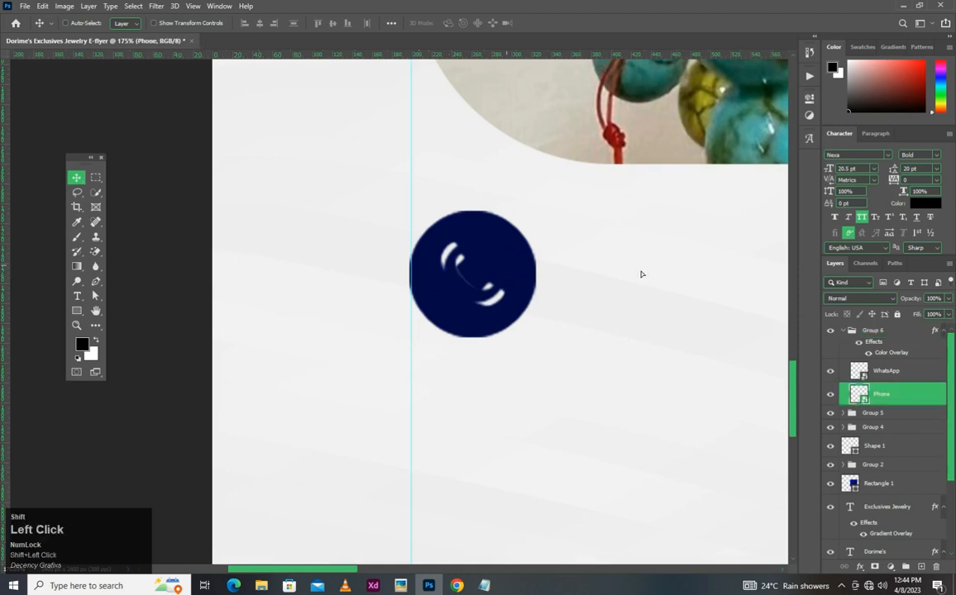
drag(644, 275, 560, 269)
scroll(570, 270, down, 1)
drag(446, 306, 393, 320)
scroll(339, 322, up, 1)
scroll(352, 322, up, 5)
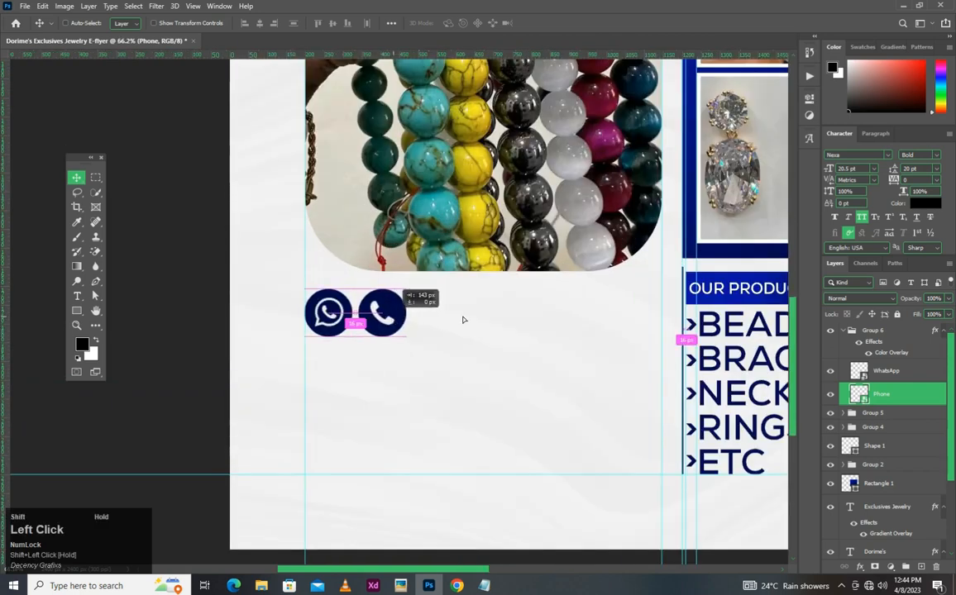
drag(340, 321, 446, 313)
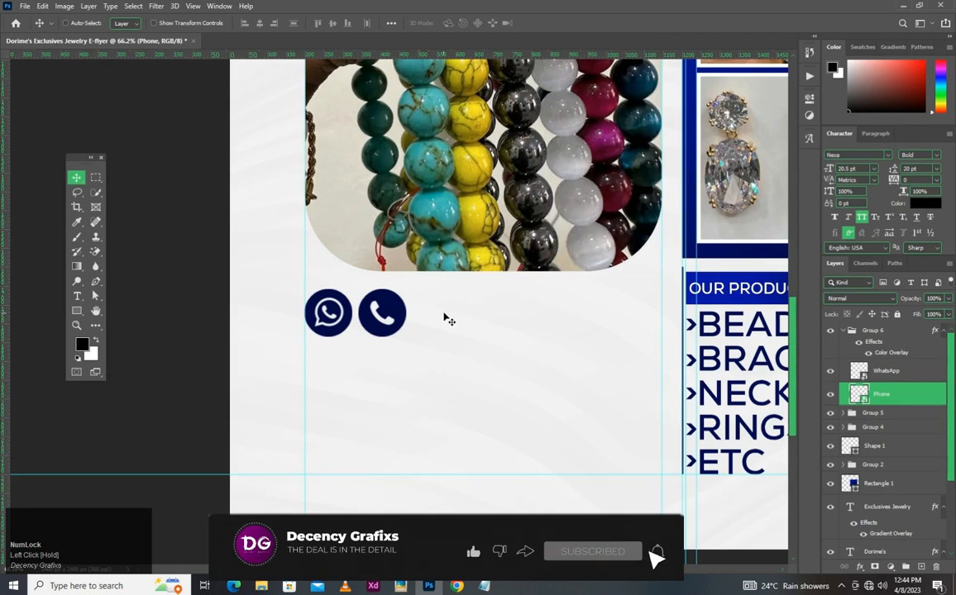
- Nudge the Phone icon slightly closer to the WhatsApp icon
key(shift+Left)
key(shift+Right)
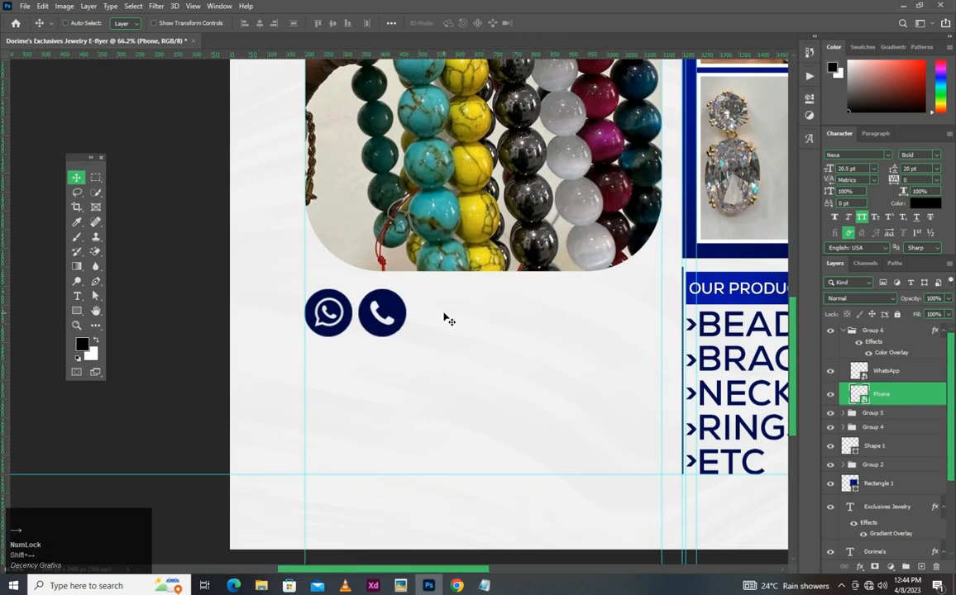
key(Left)
key(Left)
key(Left)
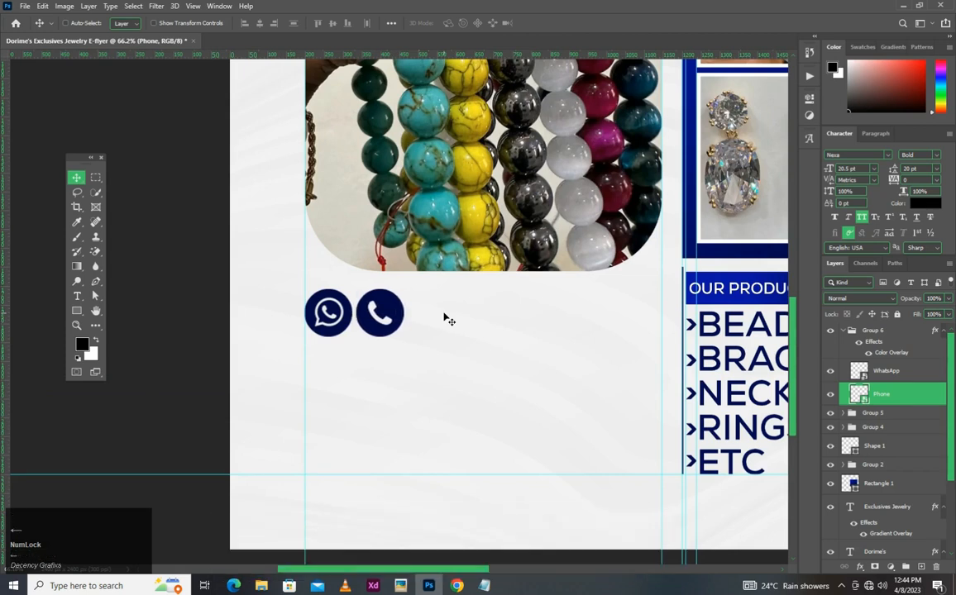
- Add the text "WHATSAPP OR CALL" to the right of the Phone icon and set its Nexa font style to Book
click(77, 296)
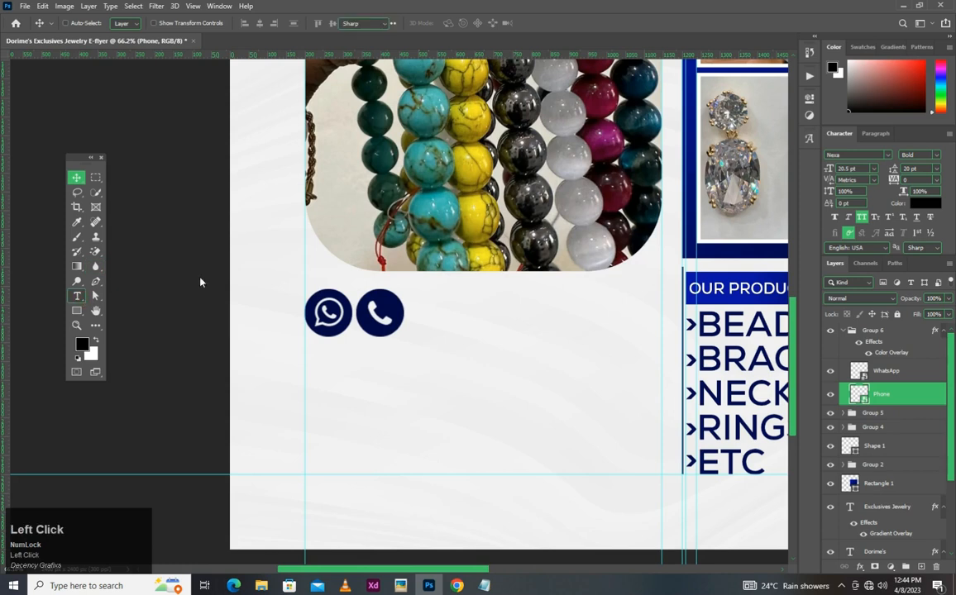
click(424, 315)
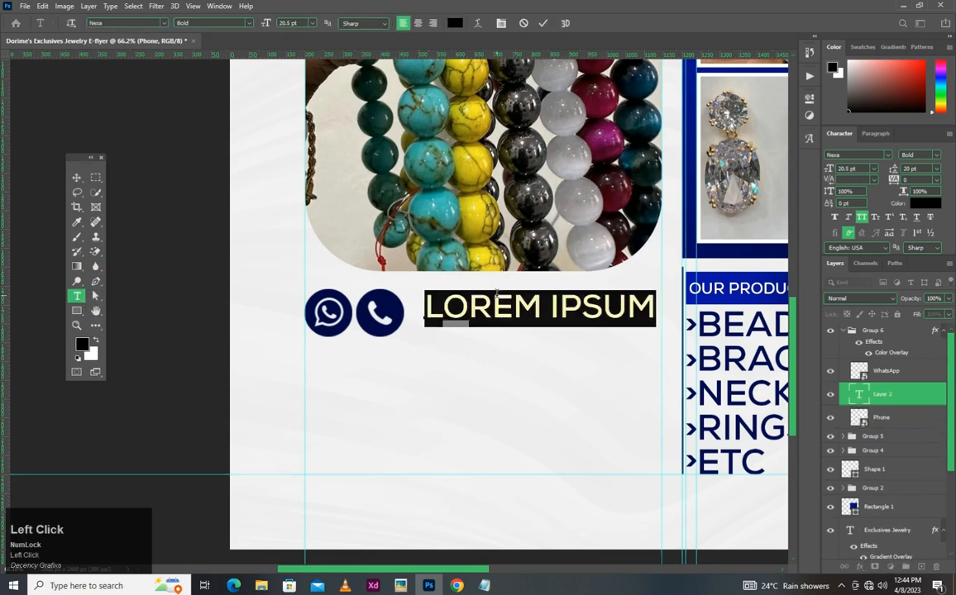
click(484, 585)
text(WH)
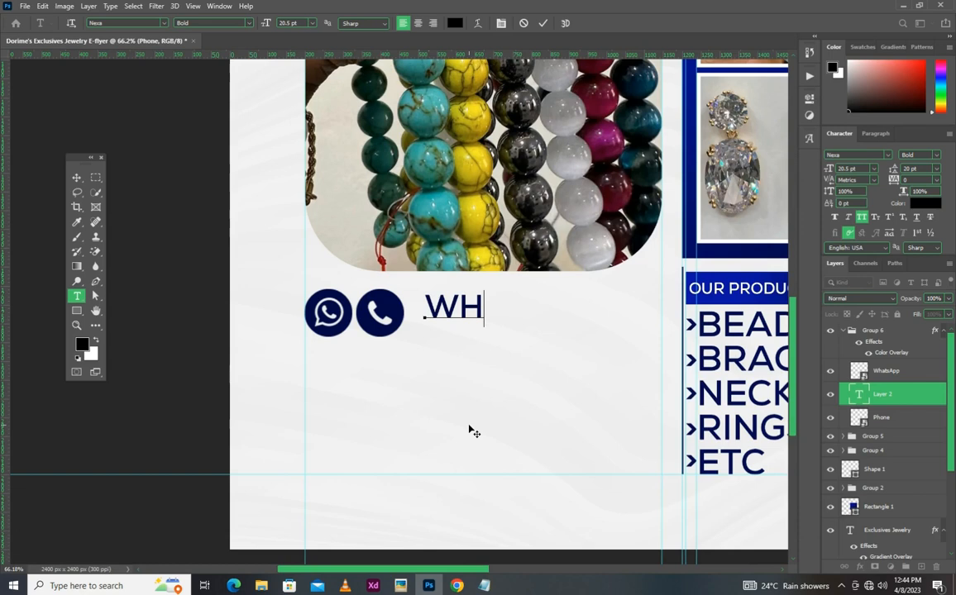
text(ATSAPP)
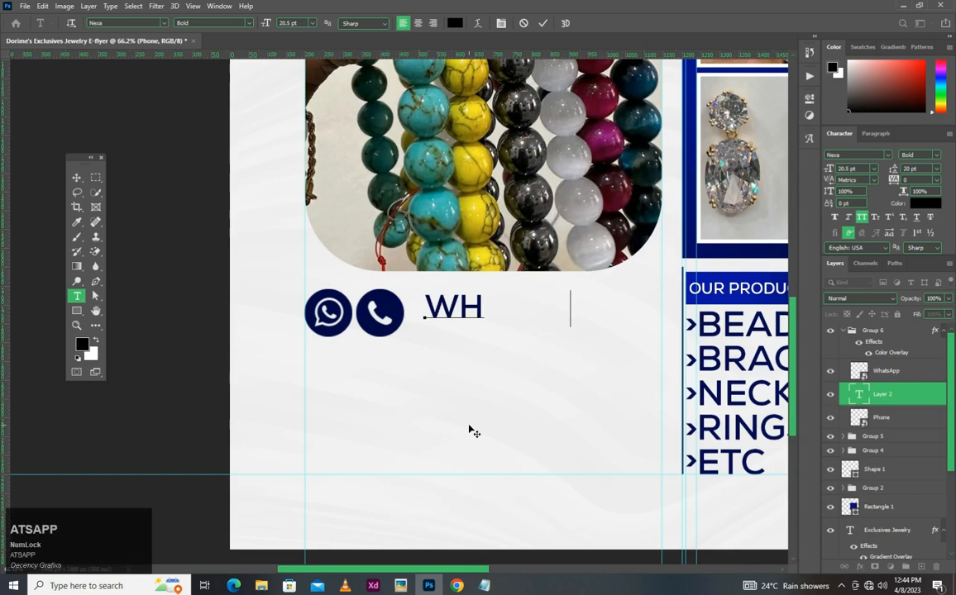
text( CALL)
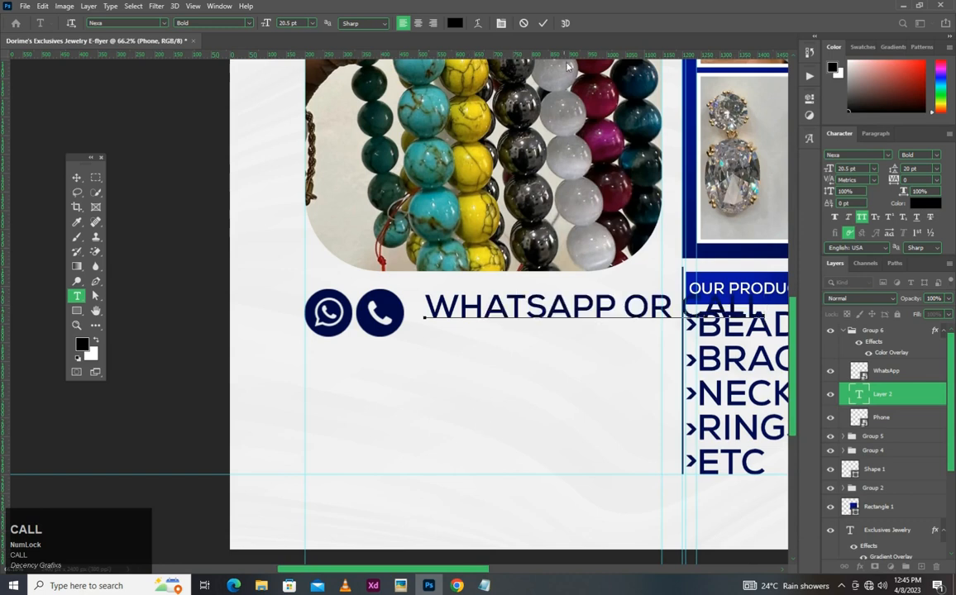
click(542, 23)
click(919, 154)
click(893, 202)
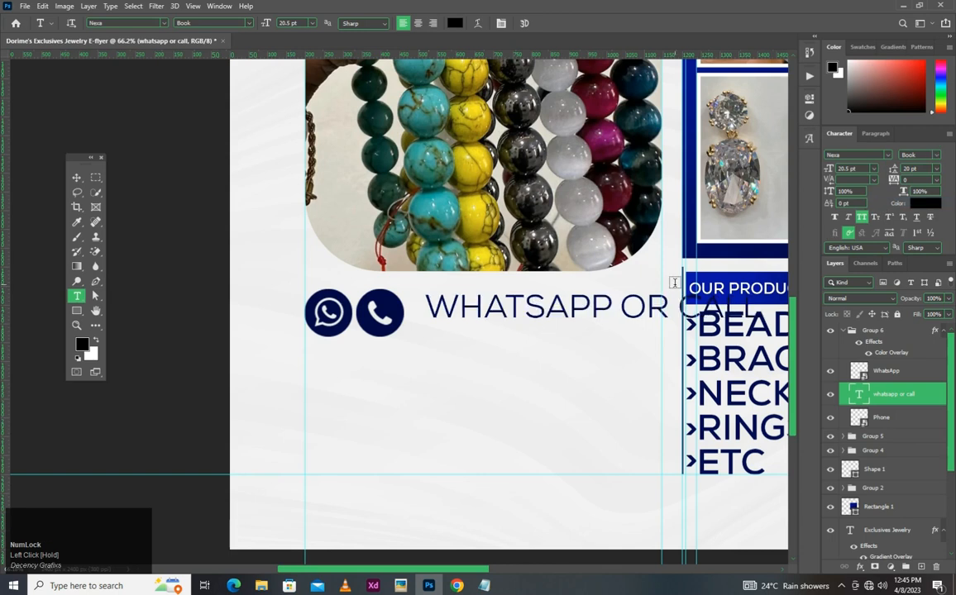
- Scale the "WHATSAPP OR CALL" text down proportionally to about 66% so it clears the product list
key(v)
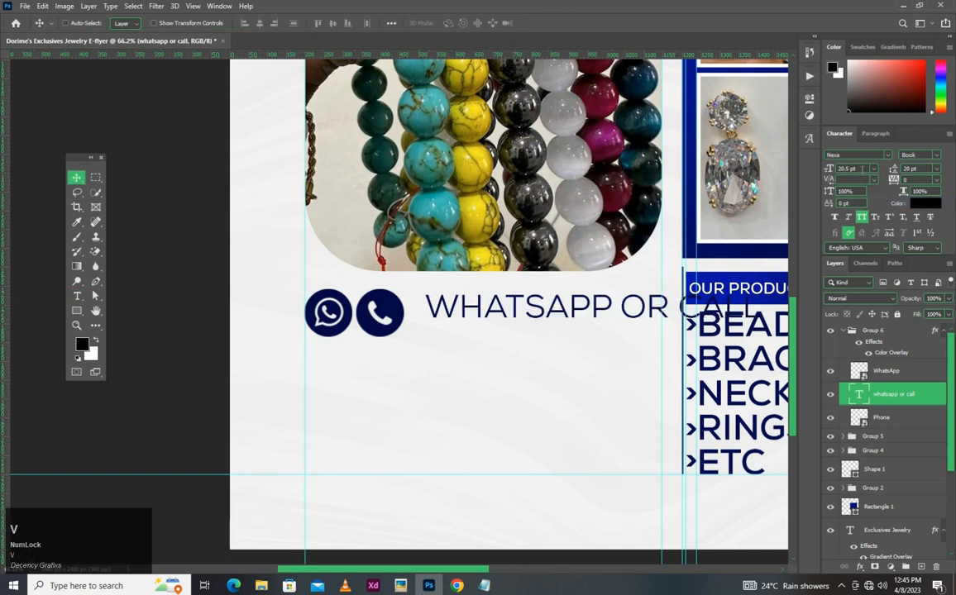
key(ctrl+t)
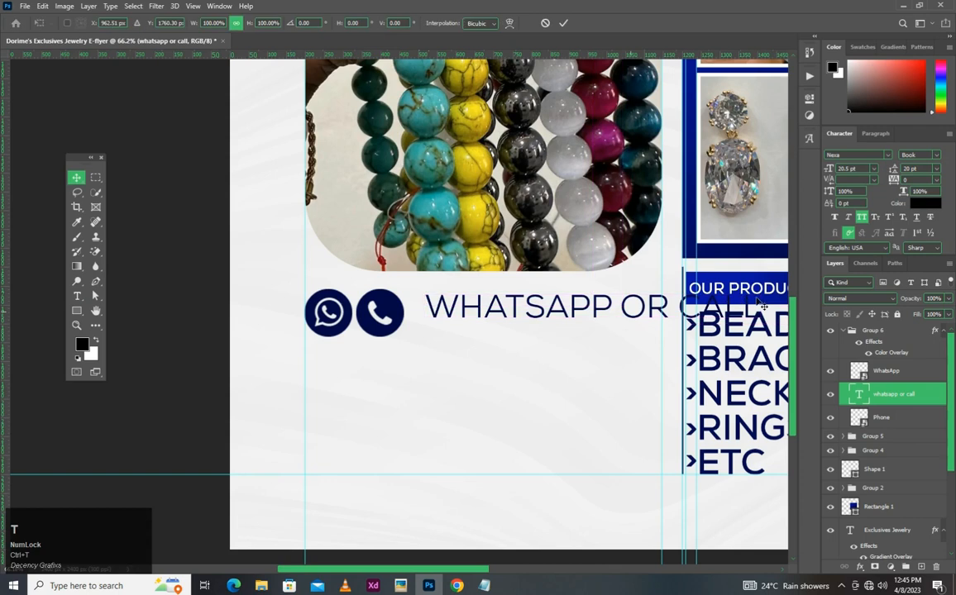
drag(764, 291, 661, 303)
drag(663, 306, 649, 303)
- Move the "WHATSAPP OR CALL" text next to the Phone icon and enlarge it to about 75.6%, ending at the beads photo's right-edge guide
scroll(480, 340, up, 5)
key(space)
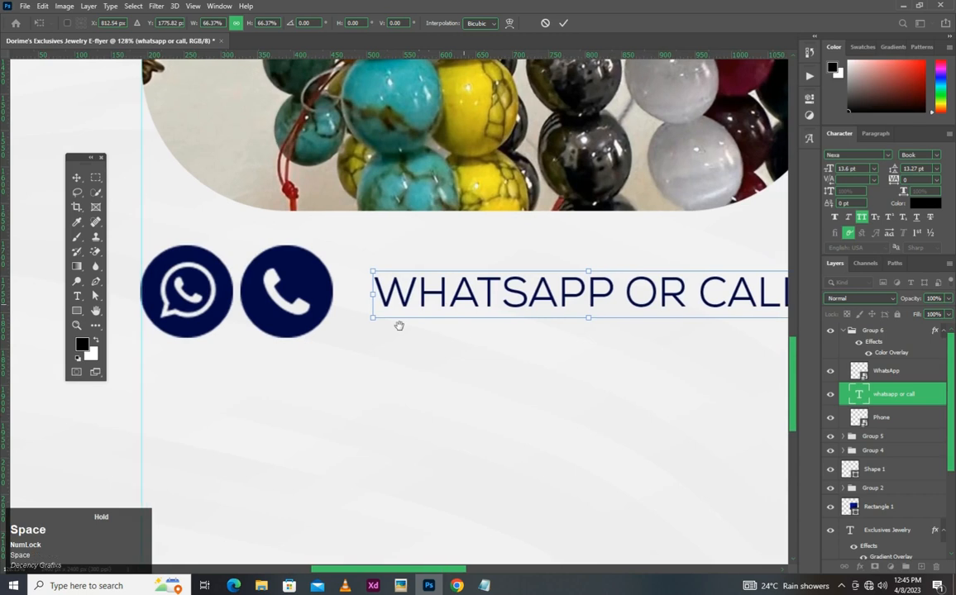
drag(399, 325, 161, 371)
drag(365, 335, 344, 349)
scroll(355, 345, down, 2)
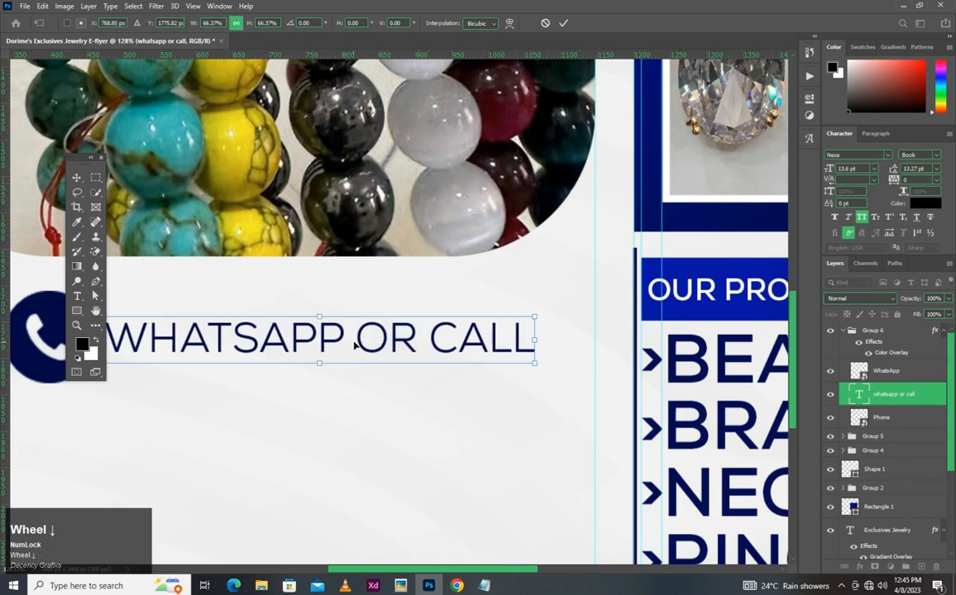
scroll(354, 346, down, 2)
scroll(463, 339, up, 3)
drag(468, 333, 526, 354)
scroll(521, 347, up, 5)
scroll(489, 369, down, 4)
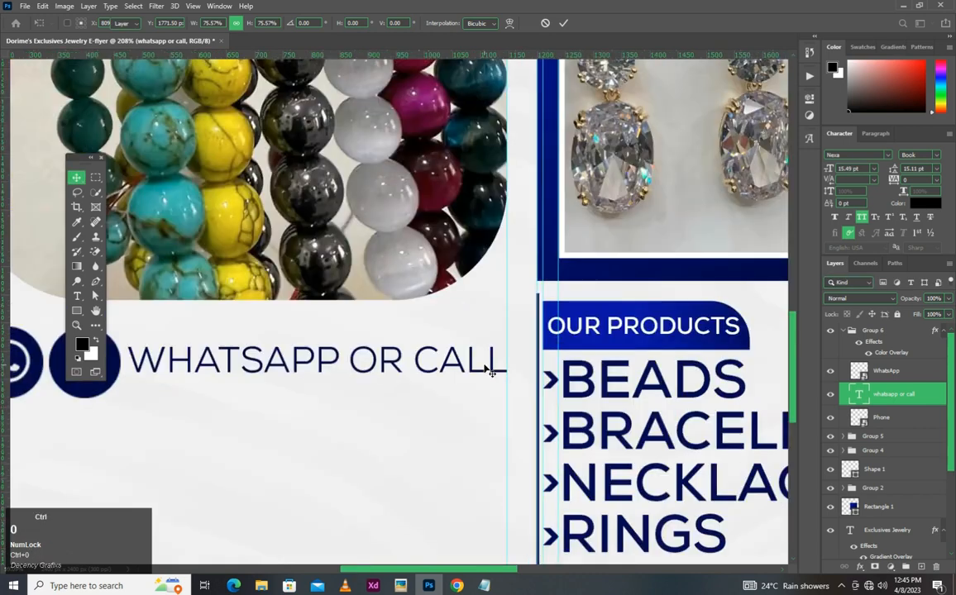
key(ctrl+0)
key(Return)
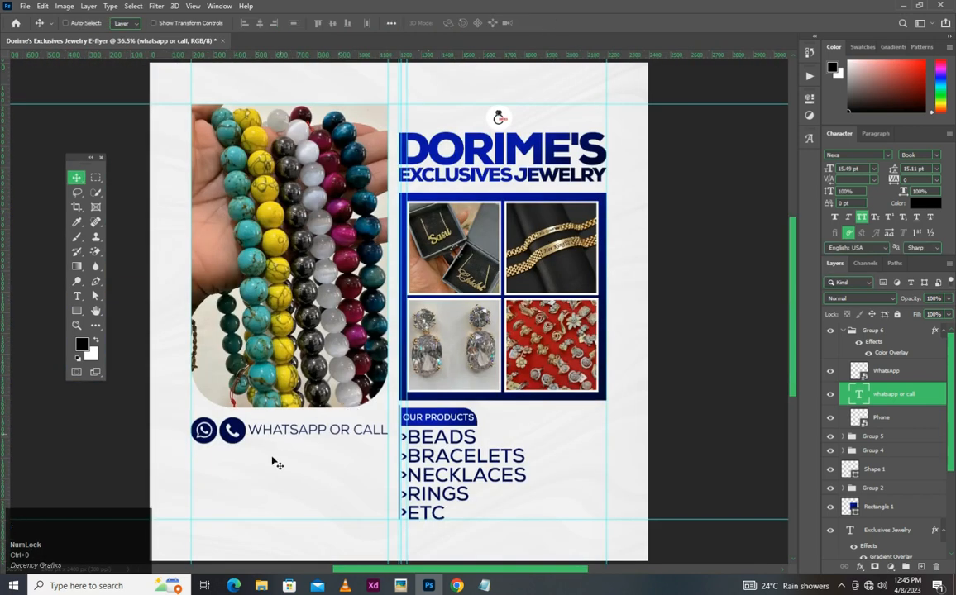
- Nudge the "WHATSAPP OR CALL" text down slightly and place a duplicate of it directly below
scroll(280, 441, up, 6)
drag(348, 371, 376, 374)
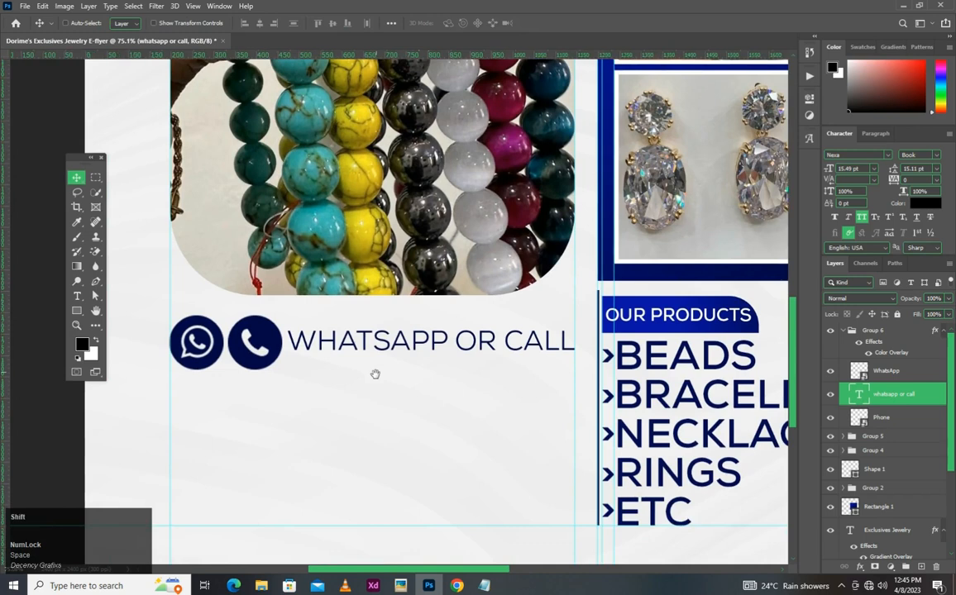
key(shift+Down)
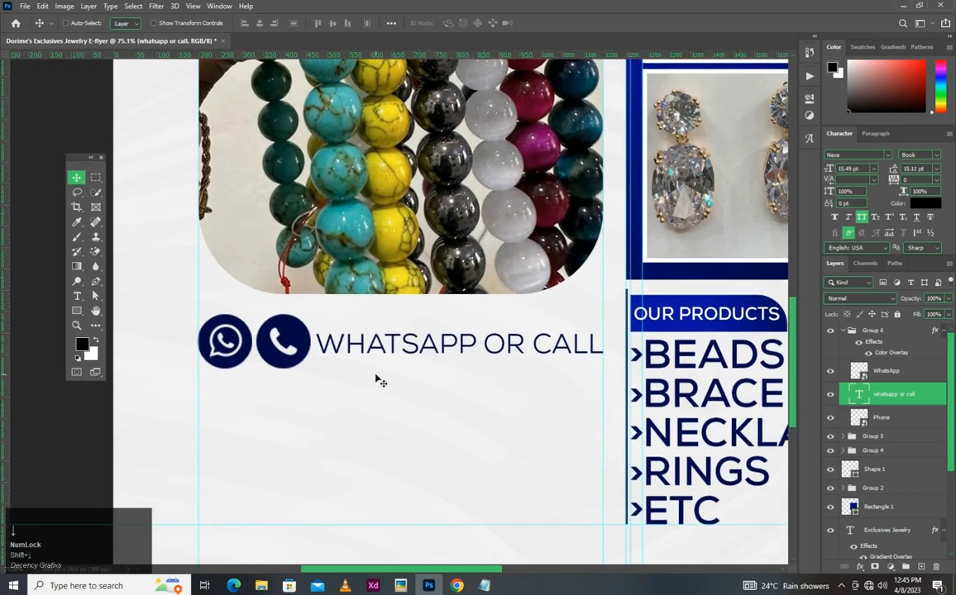
scroll(185, 434, down, 1)
key(ctrl)
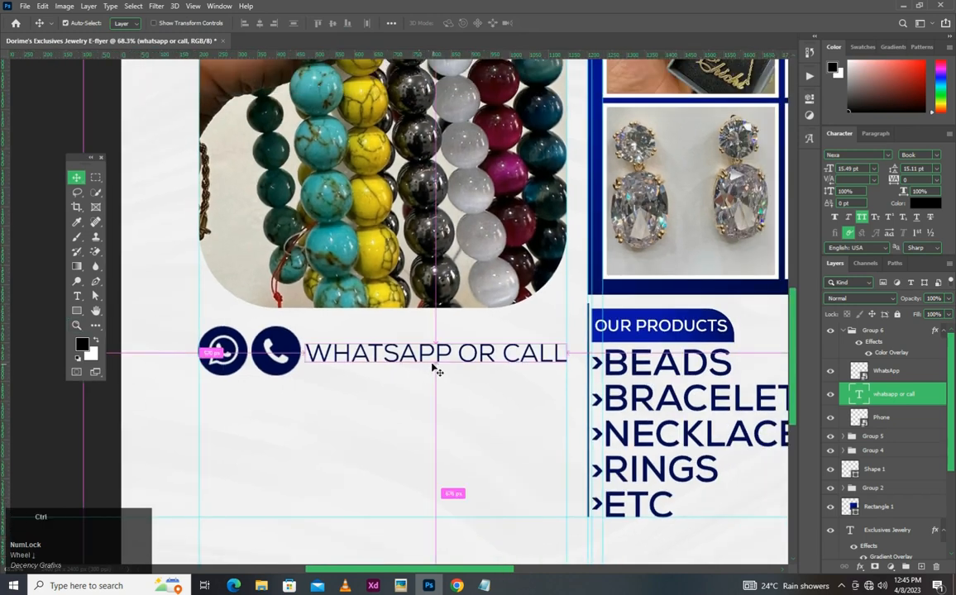
drag(444, 363, 443, 385)
- Copy the telephone number from Design Note.txt and replace the duplicated "WHATSAPP OR CALL" text with it
click(488, 589)
drag(533, 198, 483, 197)
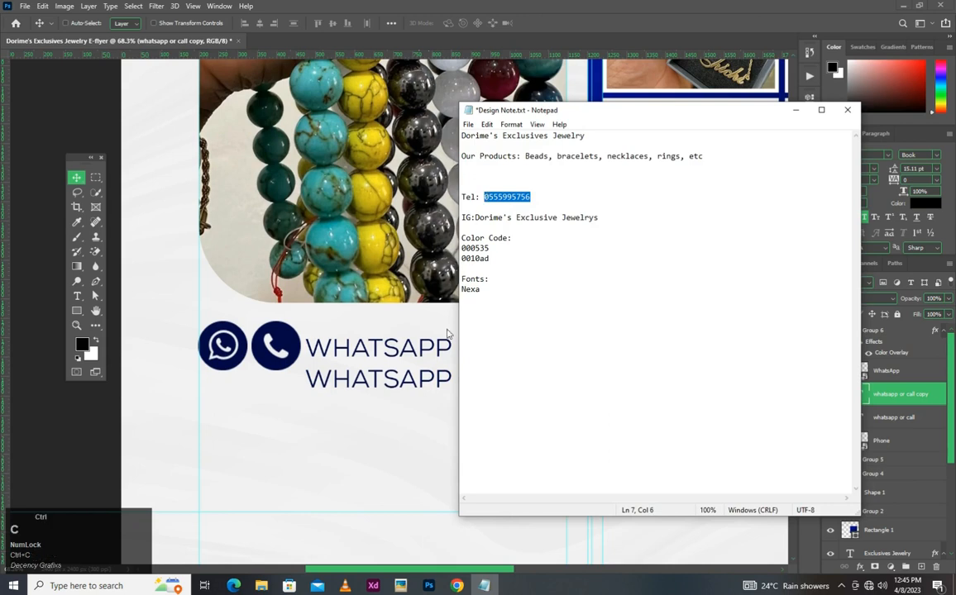
click(395, 378)
double_click(435, 378)
key(ctrl+v)
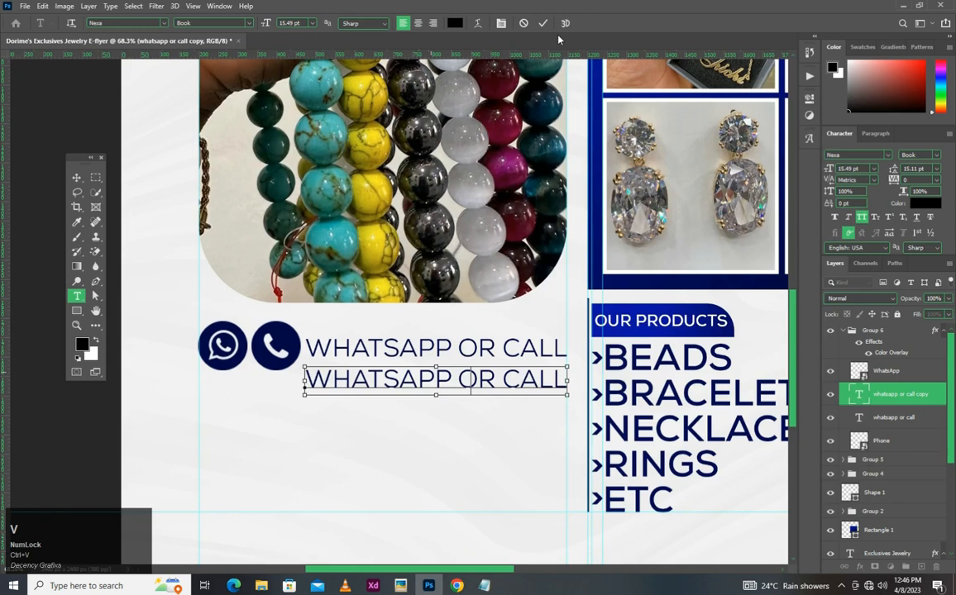
click(542, 23)
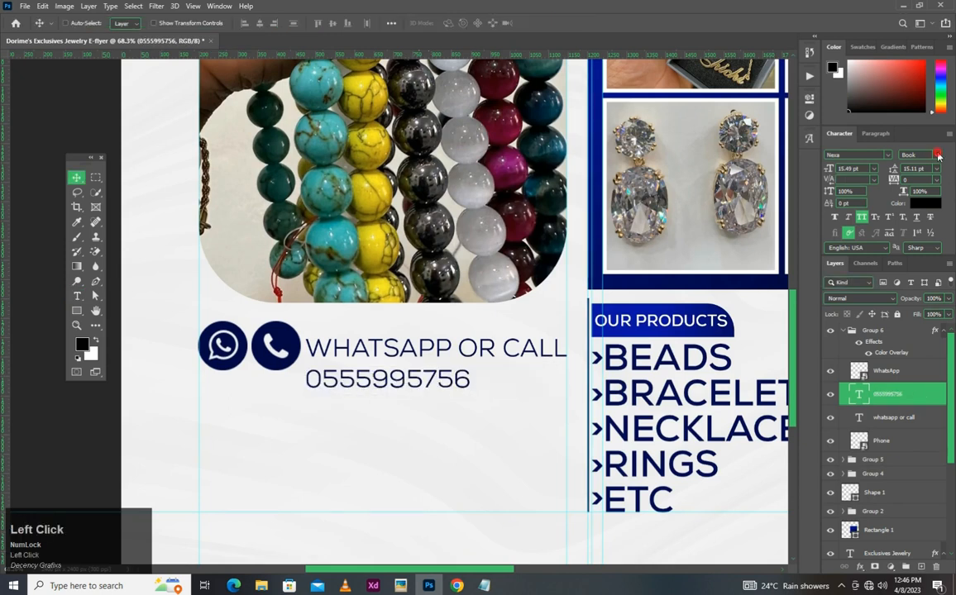
- Set the phone number's Nexa font style to Black and align it with the left guide, directly under the WhatsApp and Phone icons
click(937, 155)
click(827, 223)
key(v)
drag(323, 389, 216, 394)
scroll(217, 393, up, 4)
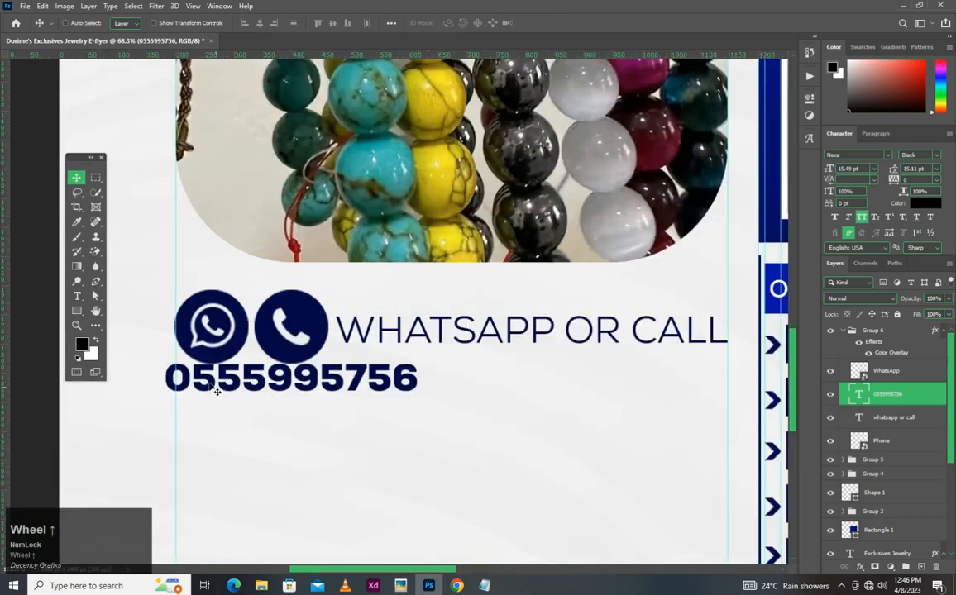
key(space)
drag(190, 357, 364, 349)
click(350, 348)
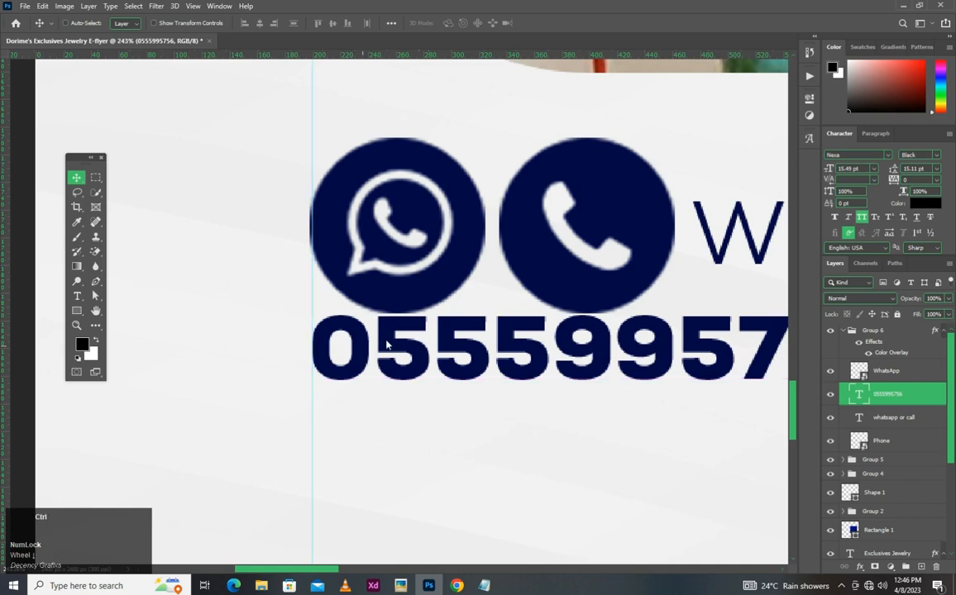
click(385, 345)
scroll(389, 347, down, 5)
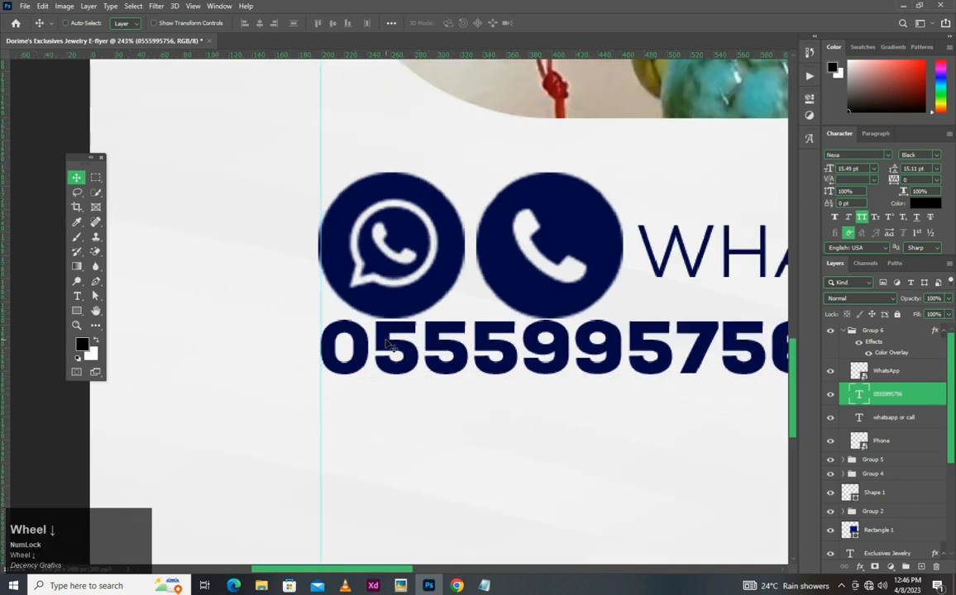
- Scale the phone number up proportionally to about 33.69 pt so it ends at the beads photo's right-edge guide
scroll(387, 343, down, 5)
key(ctrl+t)
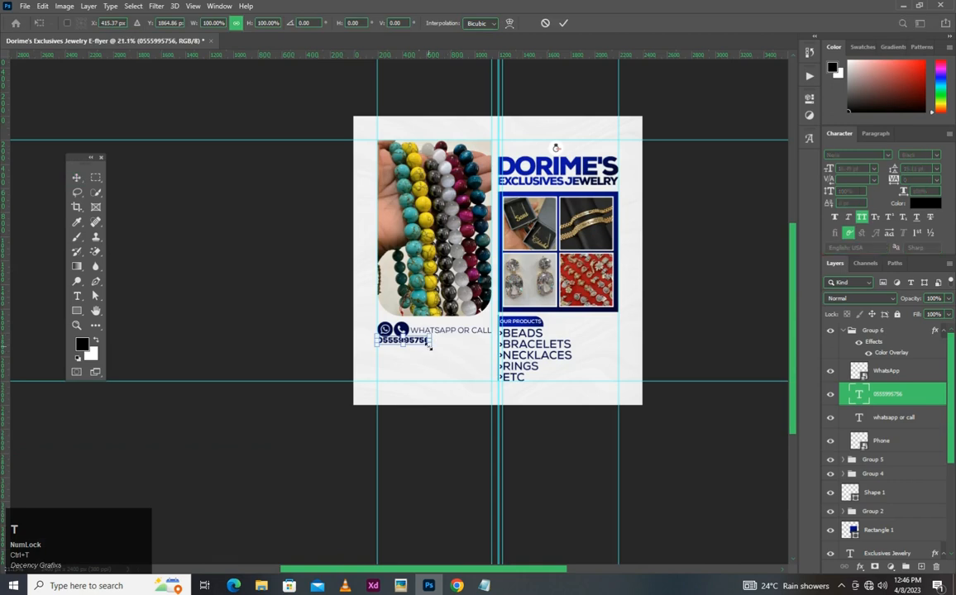
drag(440, 350, 494, 357)
key(ctrl+z)
scroll(495, 351, up, 2)
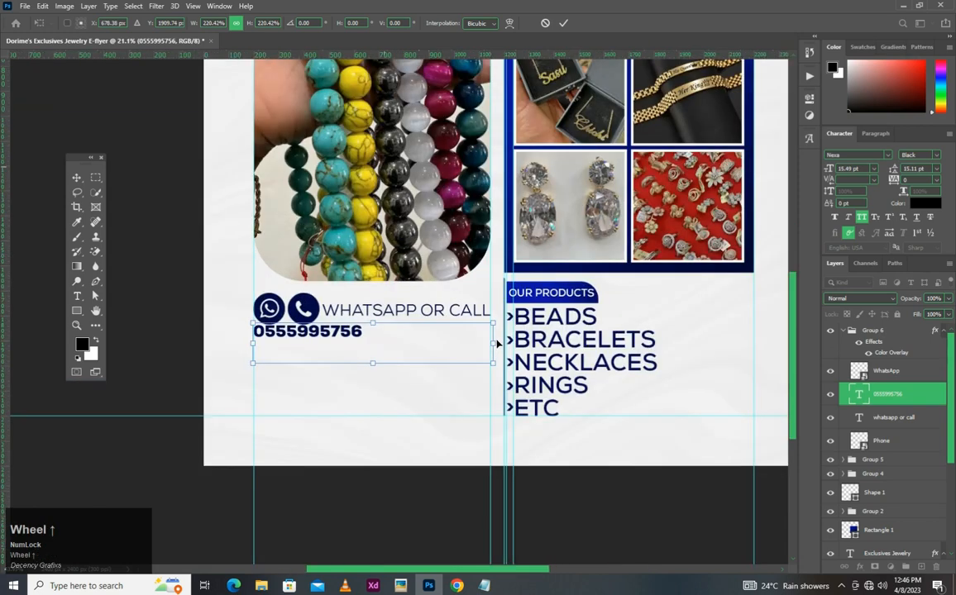
scroll(496, 343, up, 5)
drag(501, 337, 489, 335)
double_click(467, 345)
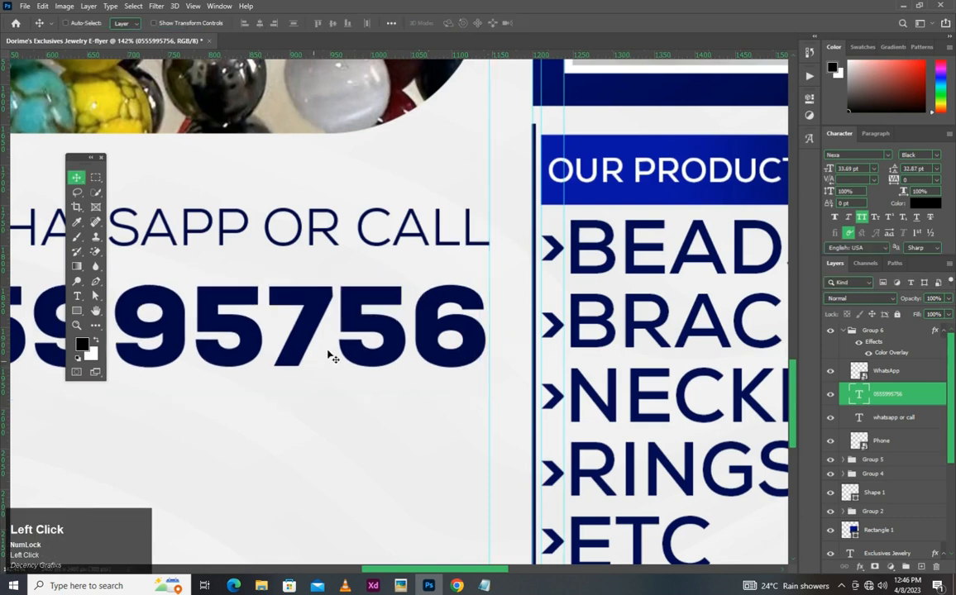
- Nudge the enlarged phone number slightly down from the contact icons
scroll(331, 355, down, 3)
key(ctrl+0)
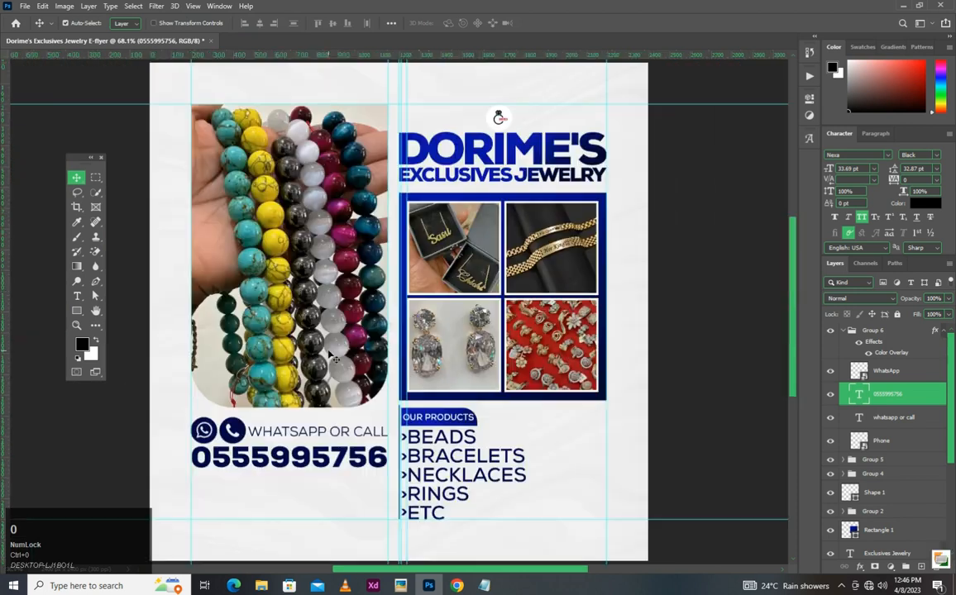
key(Down)
key(Down)
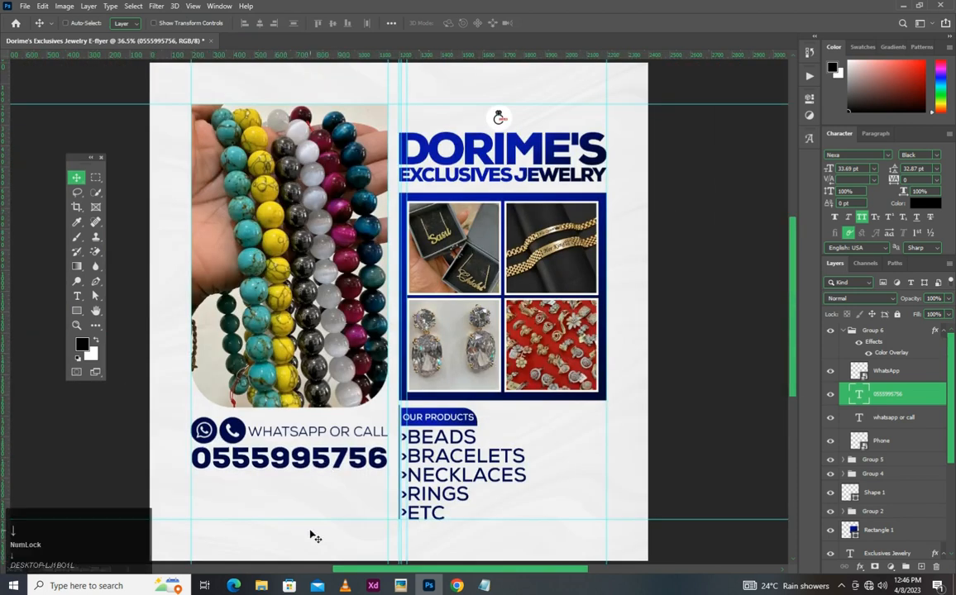
- Draw a 947 × 172 px rectangle between the guides below the phone number and round all its corners to 50 px
scroll(257, 472, up, 4)
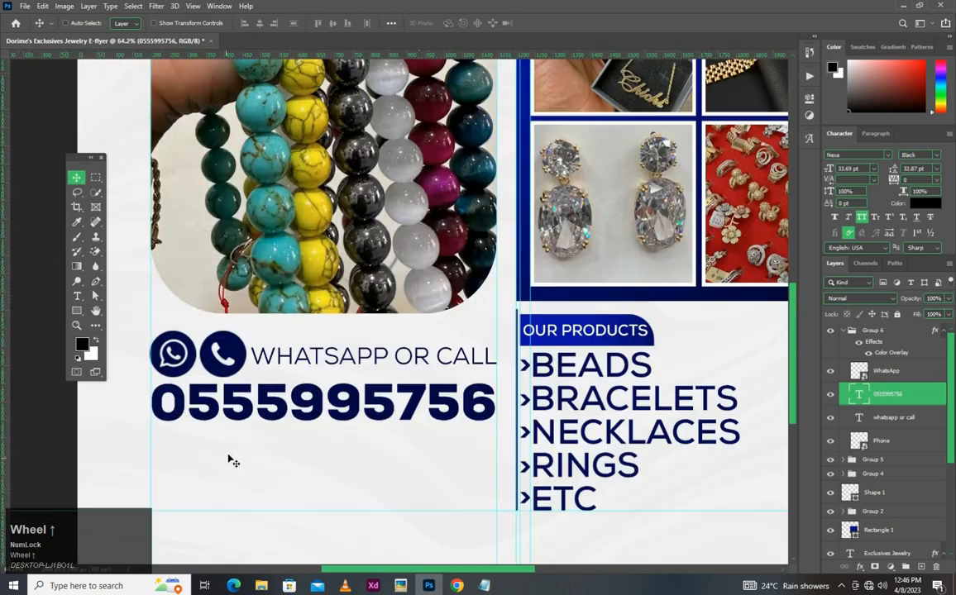
scroll(191, 500, up, 2)
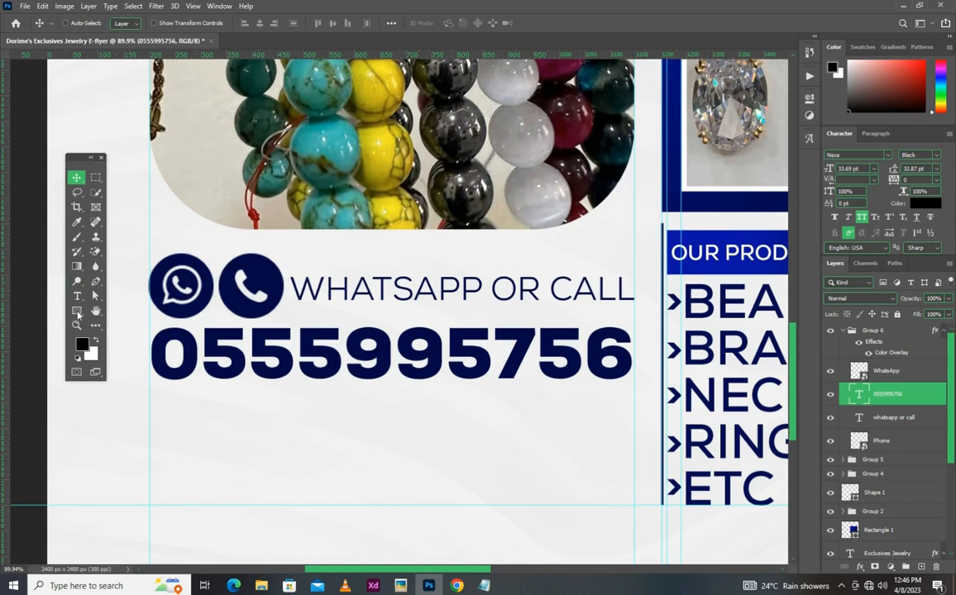
click(76, 310)
click(124, 313)
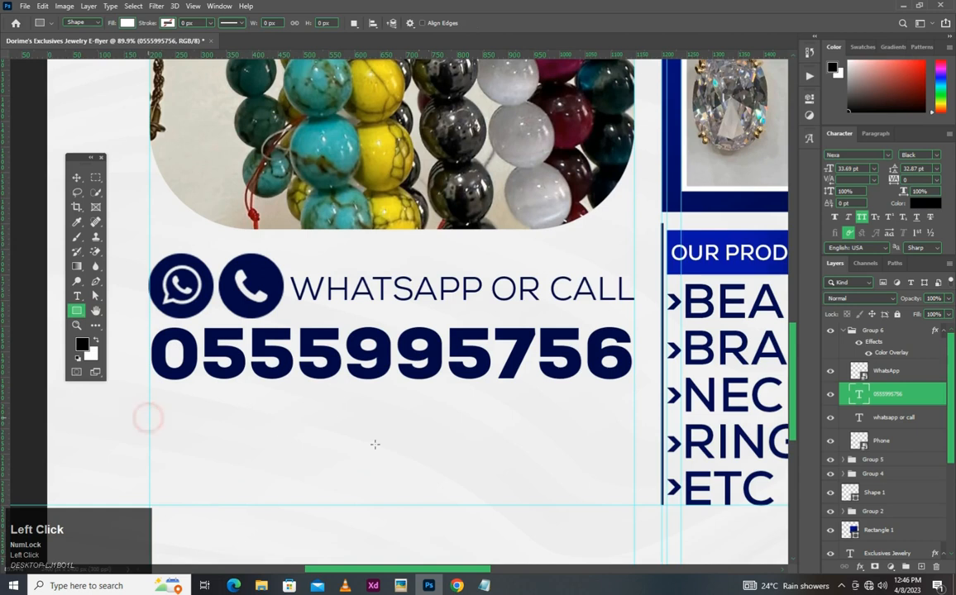
drag(633, 500, 633, 506)
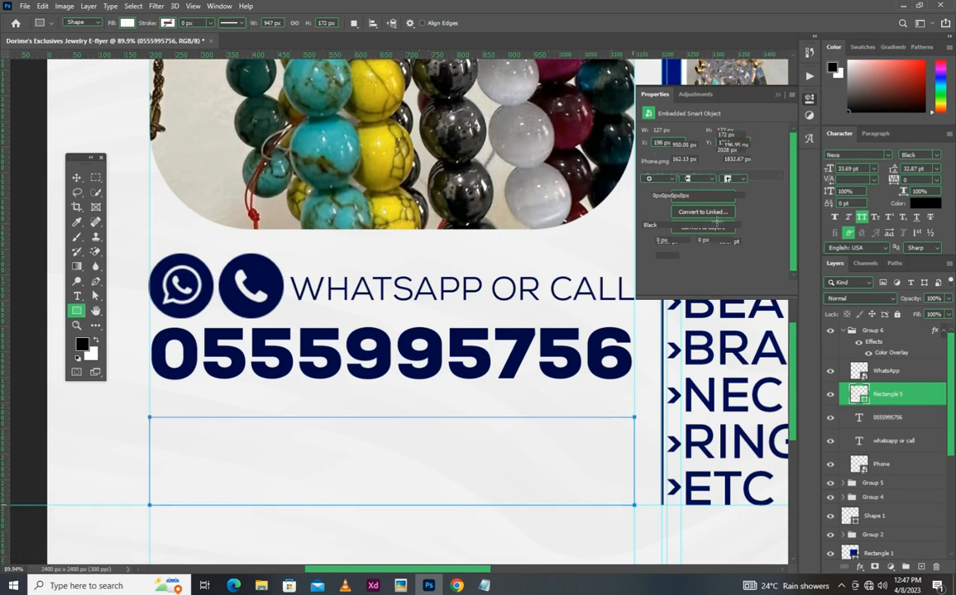
click(693, 222)
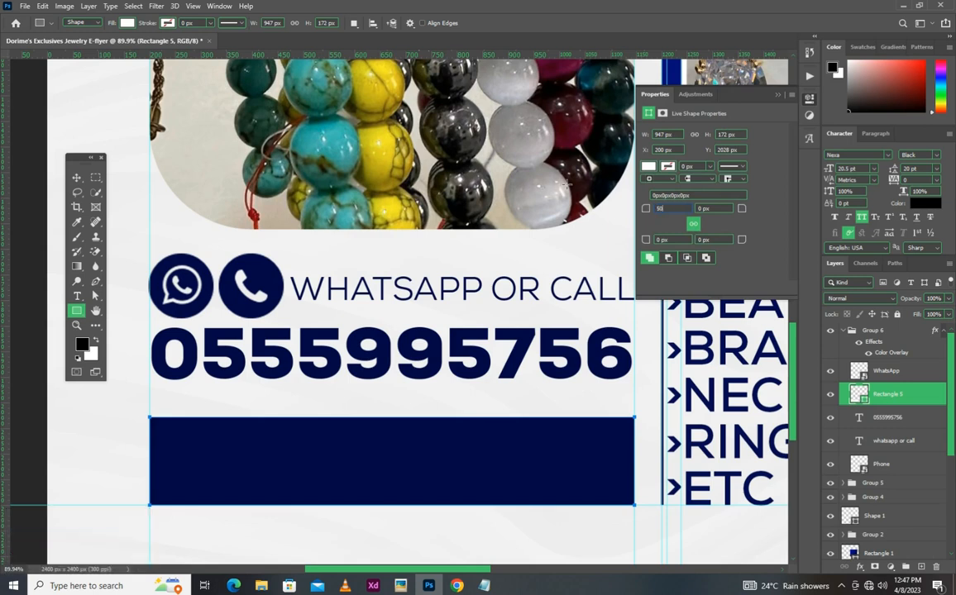
key(Return)
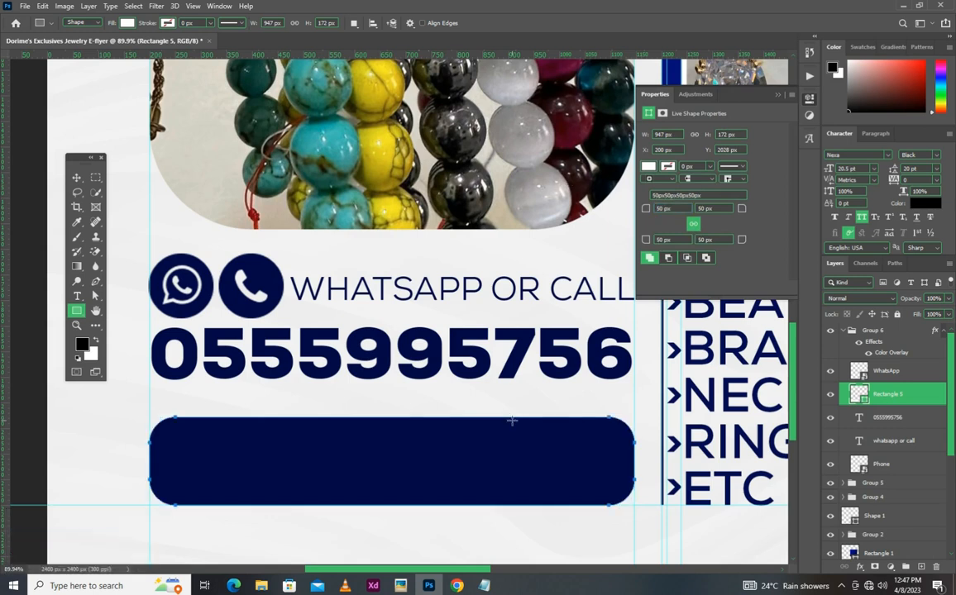
key(v)
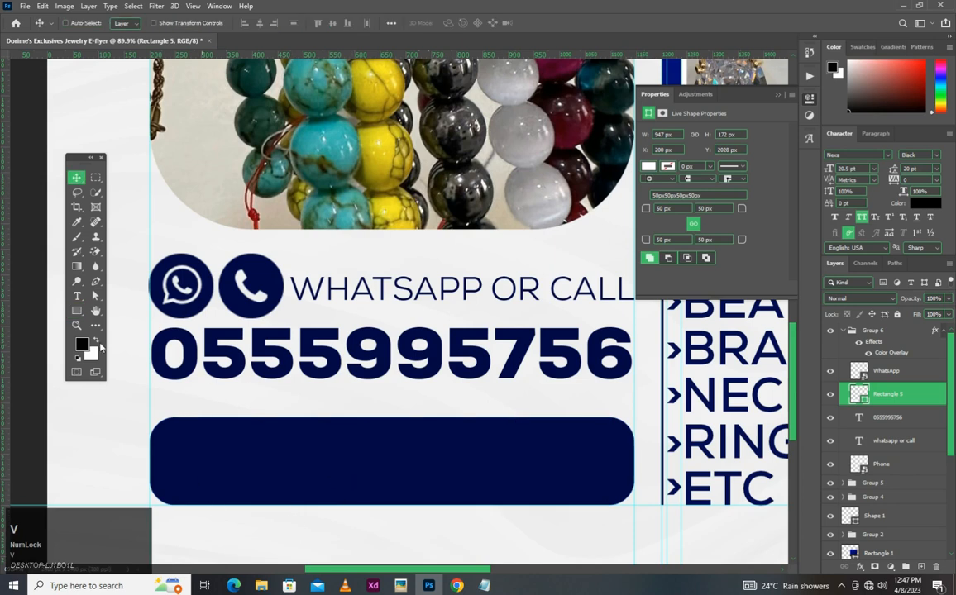
- Copy the IG name from Design Note.txt and add it as a new text layer, "Dorime's Exclusive Jewelrys", near the rounded rectangle
click(77, 295)
key(alt+Tab)
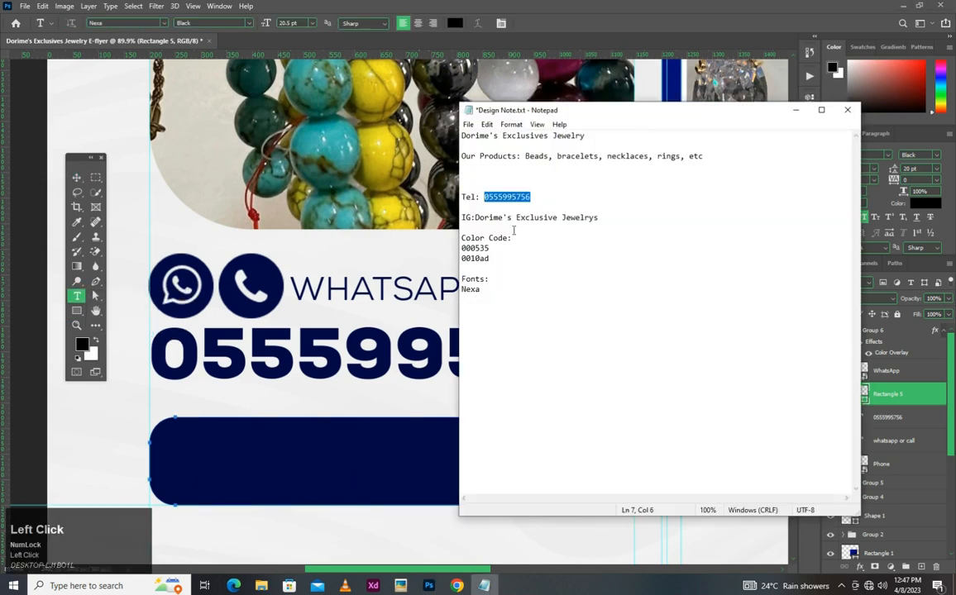
drag(477, 217, 628, 217)
key(ctrl+c)
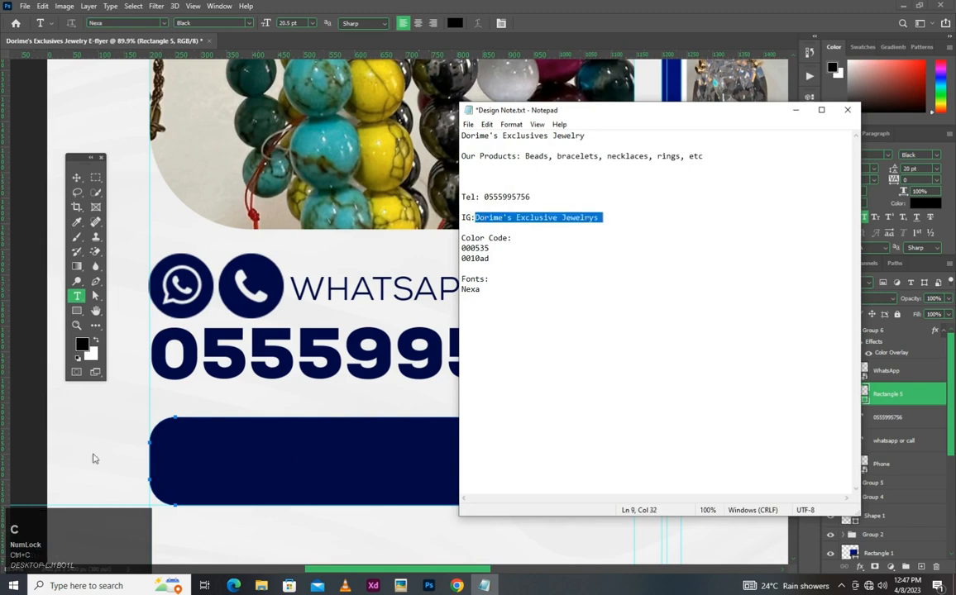
click(81, 424)
click(85, 431)
key(BackSpace)
key(ctrl+v)
click(545, 23)
- Move the "Dorime's Exclusive Jewelrys" text and the rounded rectangle out of Group 6 to above it, and collapse the group
click(895, 393)
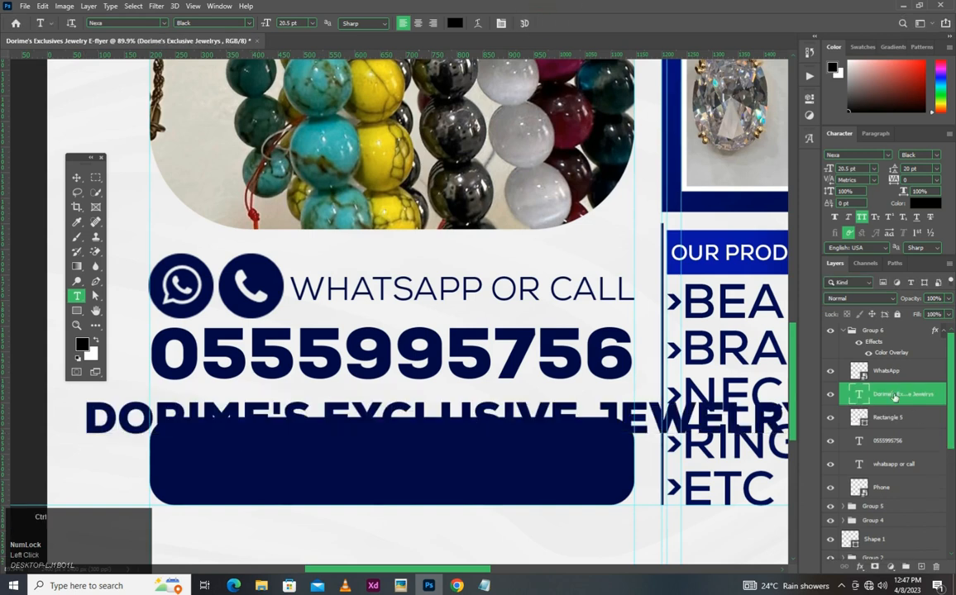
key(v)
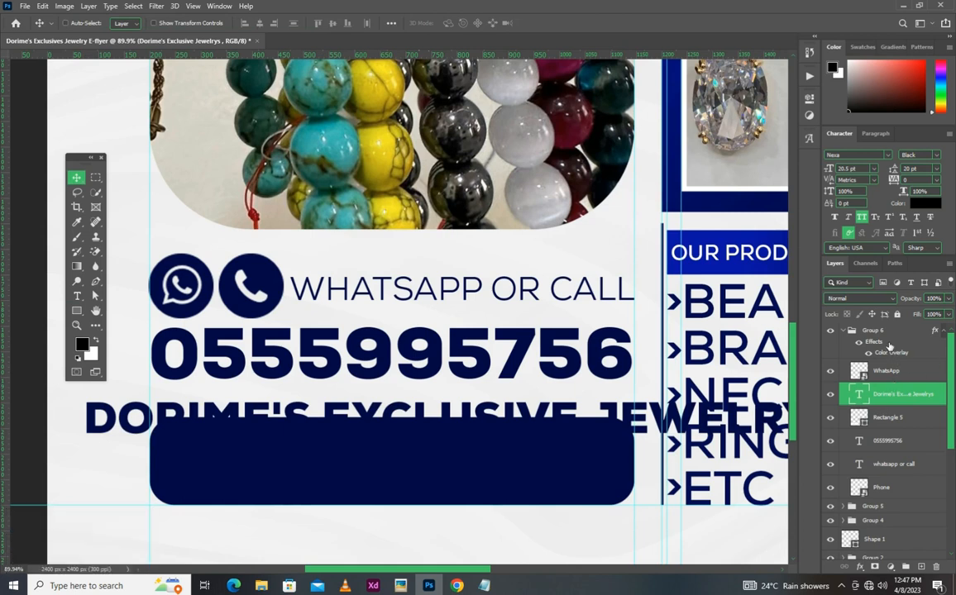
key(ctrl)
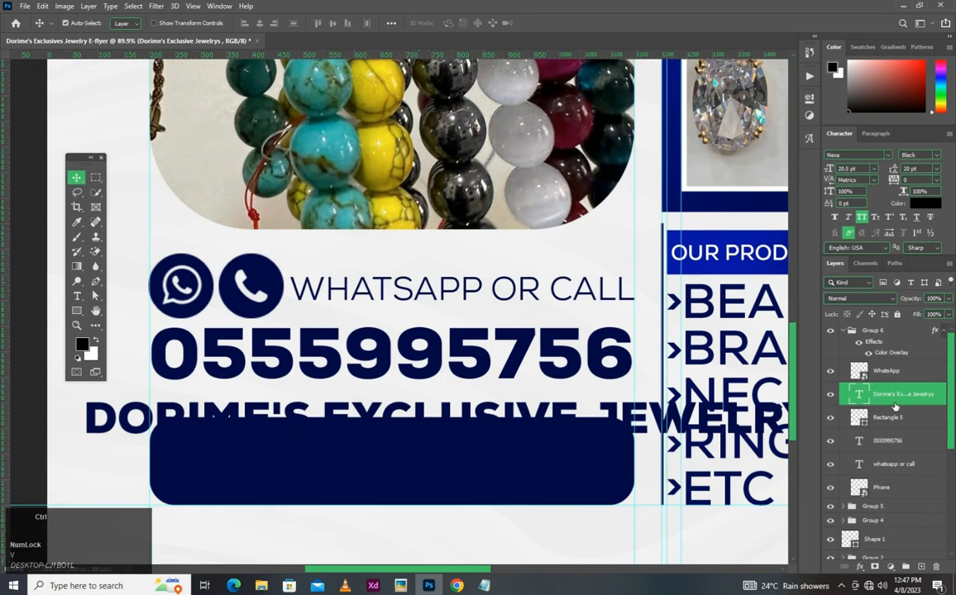
ctrl+click(898, 419)
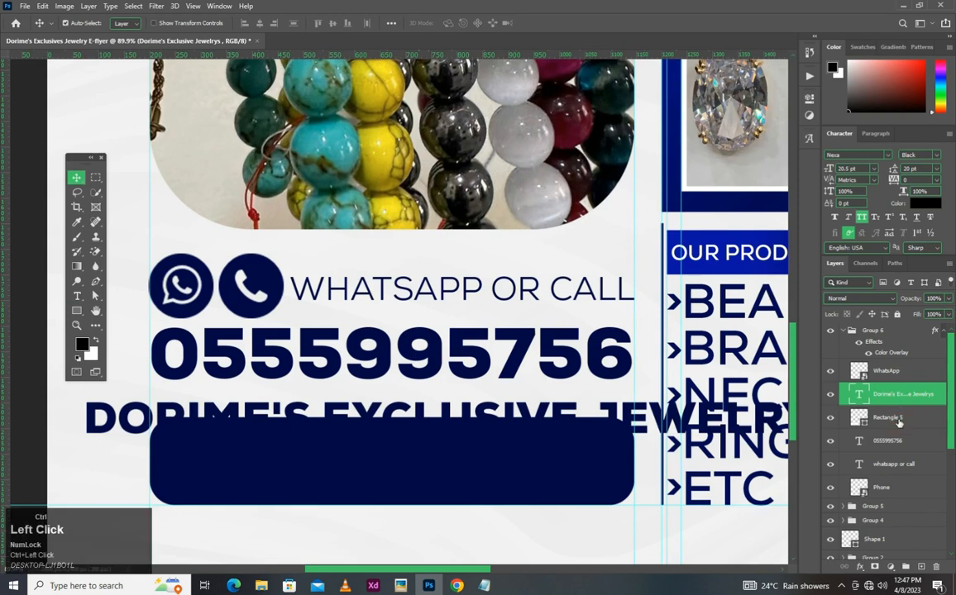
drag(898, 420, 890, 326)
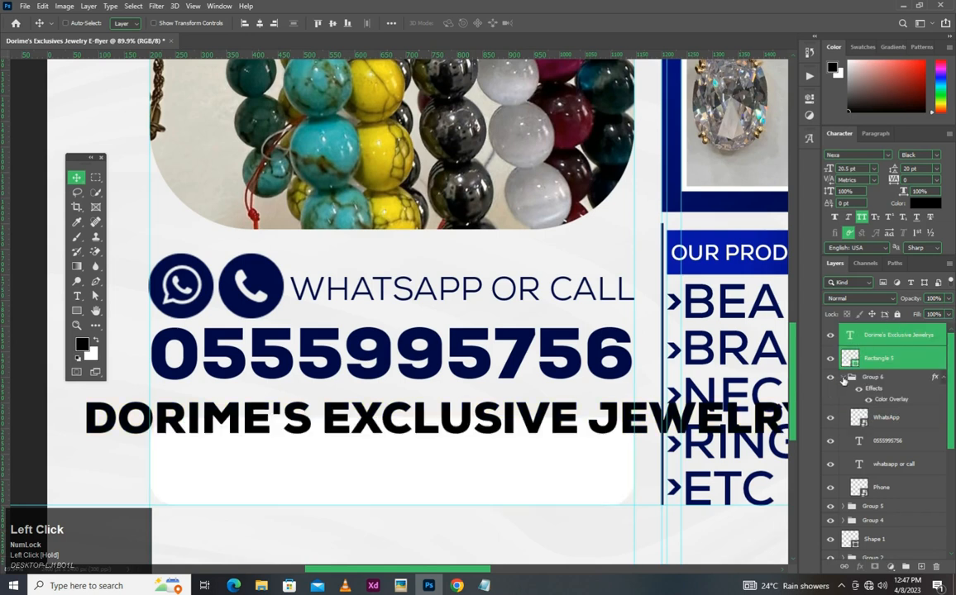
click(843, 377)
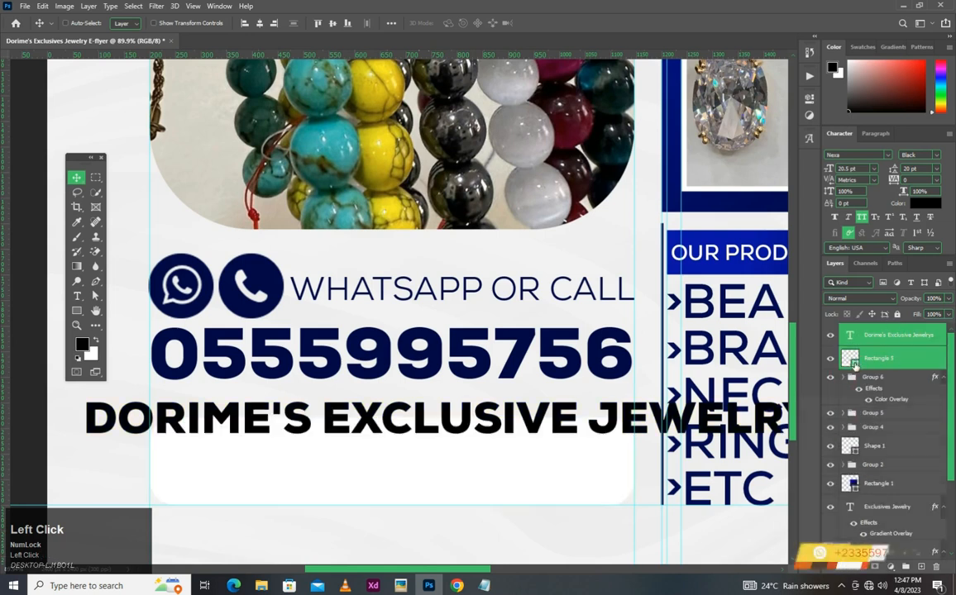
- Fill the rounded rectangle with the navy 00074a sampled from the phone number
click(854, 361)
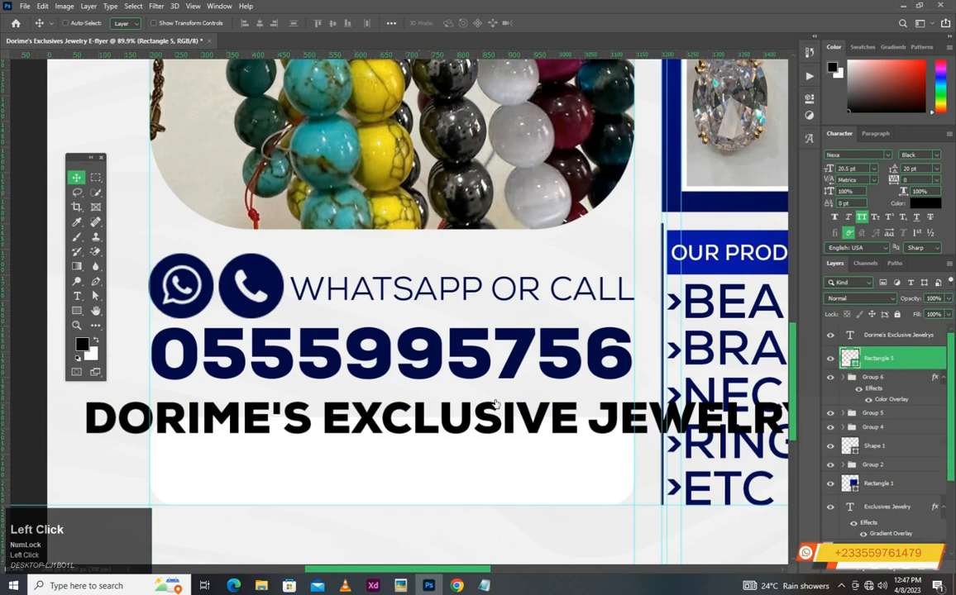
click(438, 355)
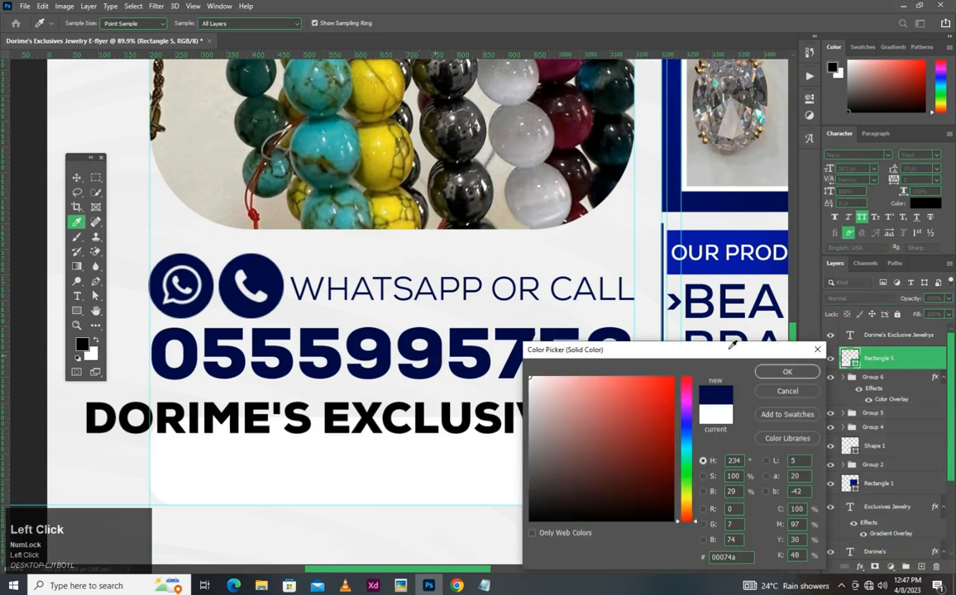
click(890, 335)
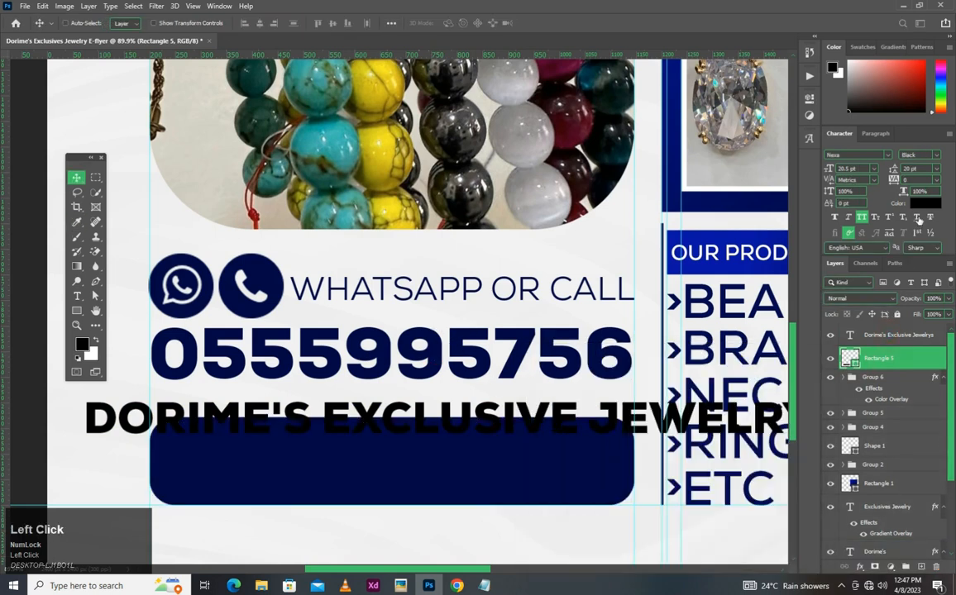
- Colour the "Dorime's Exclusive Jewelrys" text white (ffffff) and set its size to 14 pt
click(890, 335)
click(923, 204)
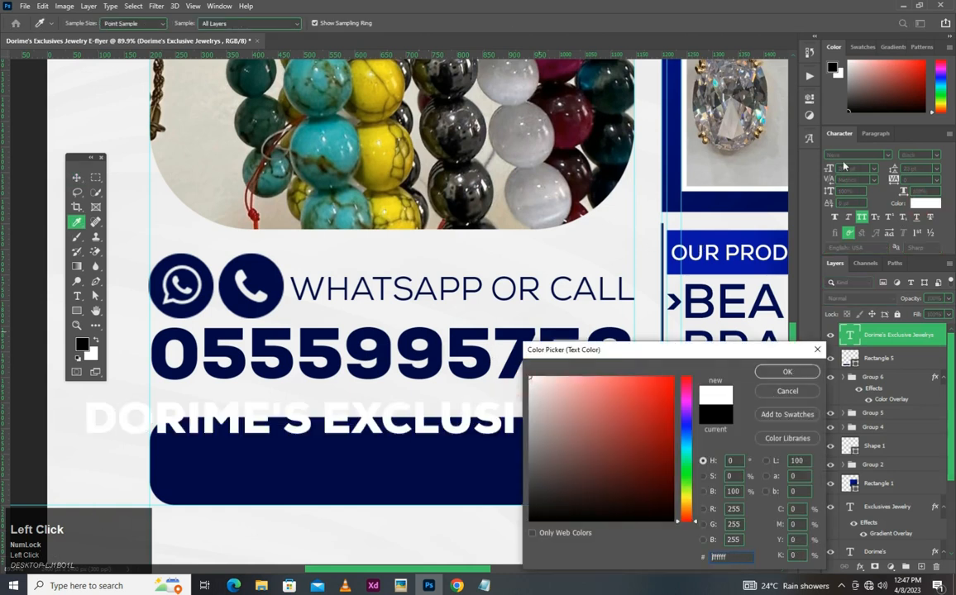
click(851, 169)
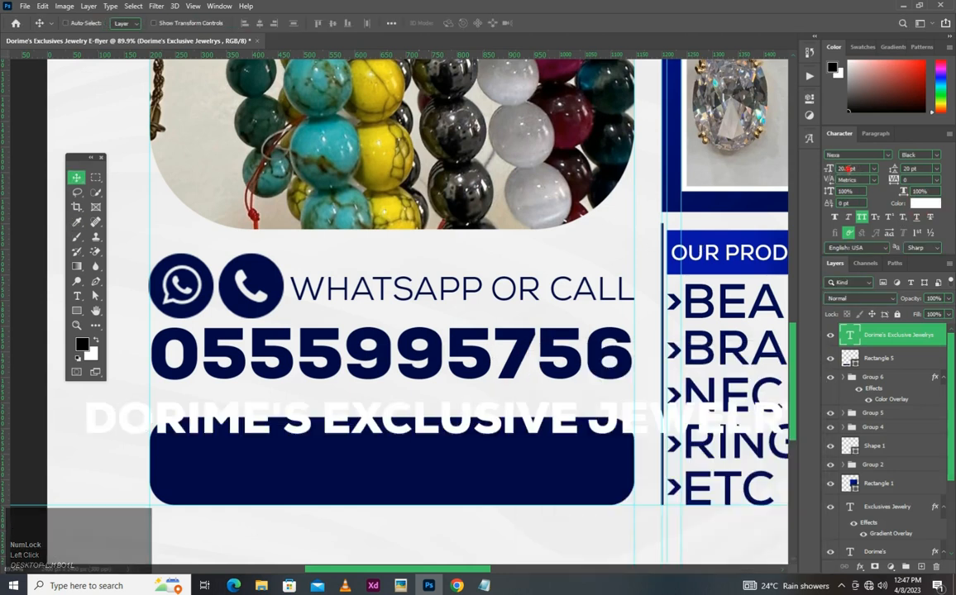
text(14)
key(Return)
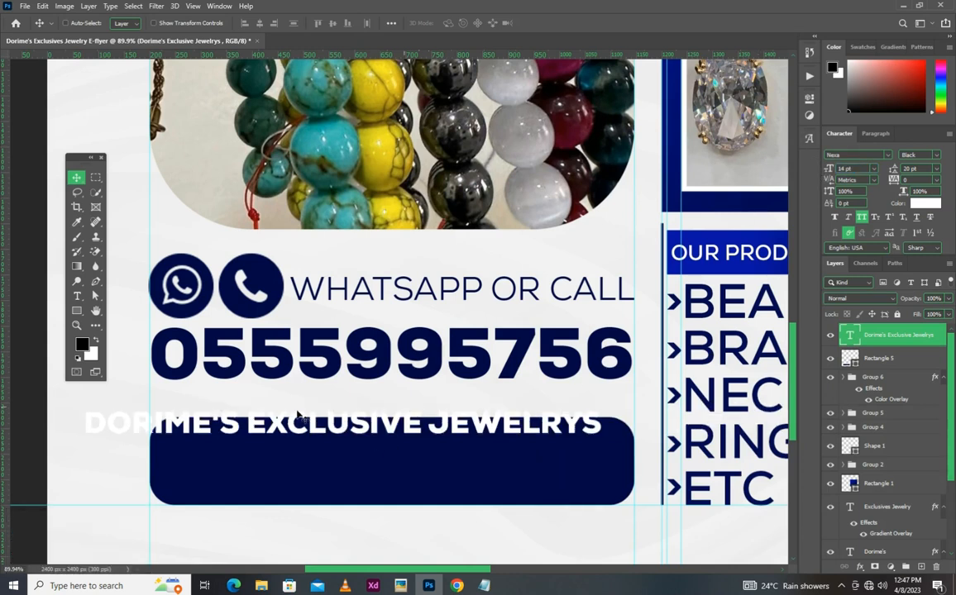
- Scale the "Dorime's Exclusive Jewelrys" text to about 89% and place it inside the rounded rectangle along its bottom edge
key(ctrl+t)
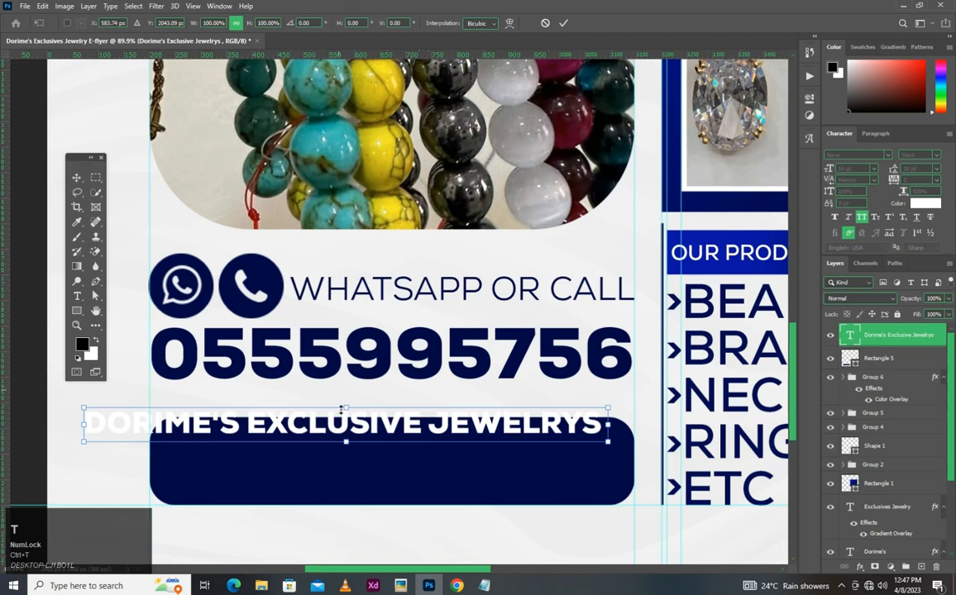
click(350, 407)
drag(350, 407, 334, 493)
double_click(383, 487)
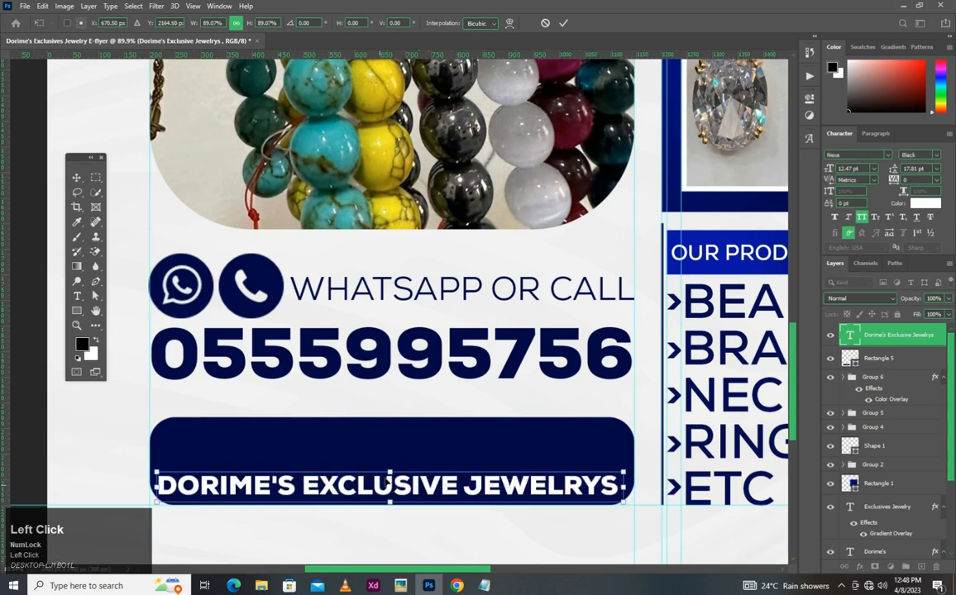
scroll(398, 479, up, 3)
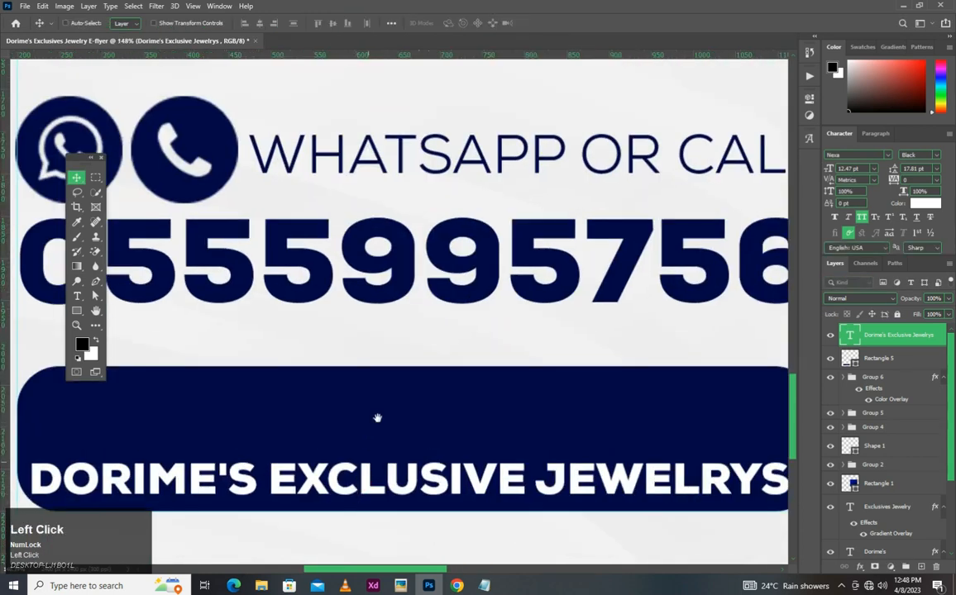
- Place Instagram.png from the Youtube folder into the flyer document
drag(430, 476, 461, 388)
drag(462, 346, 412, 393)
drag(785, 275, 671, 383)
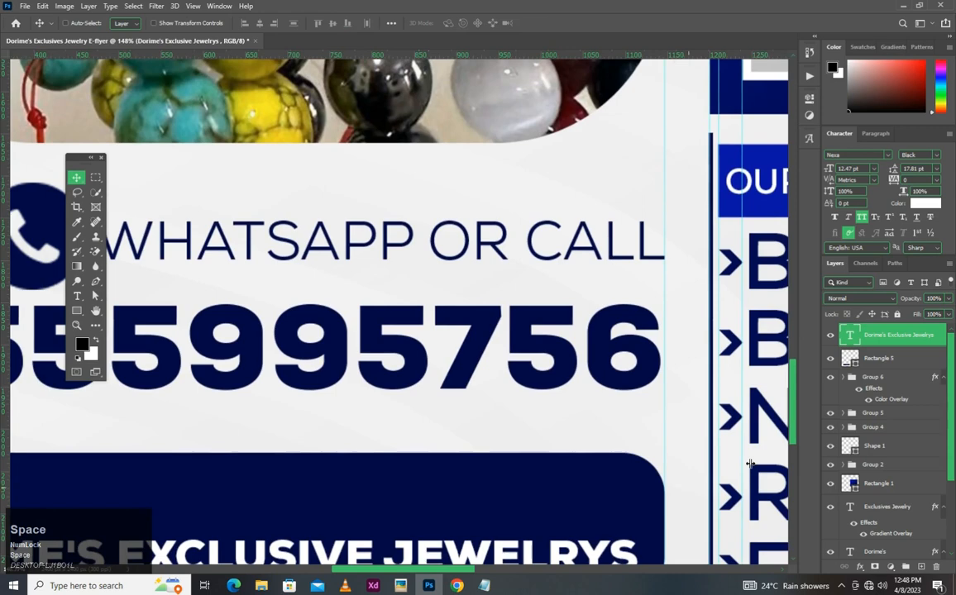
click(261, 586)
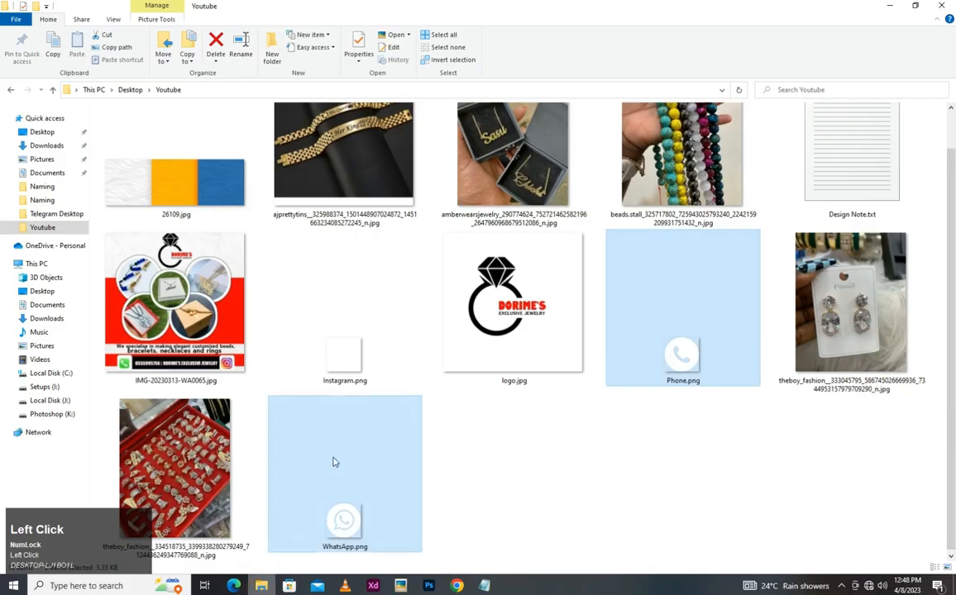
click(350, 366)
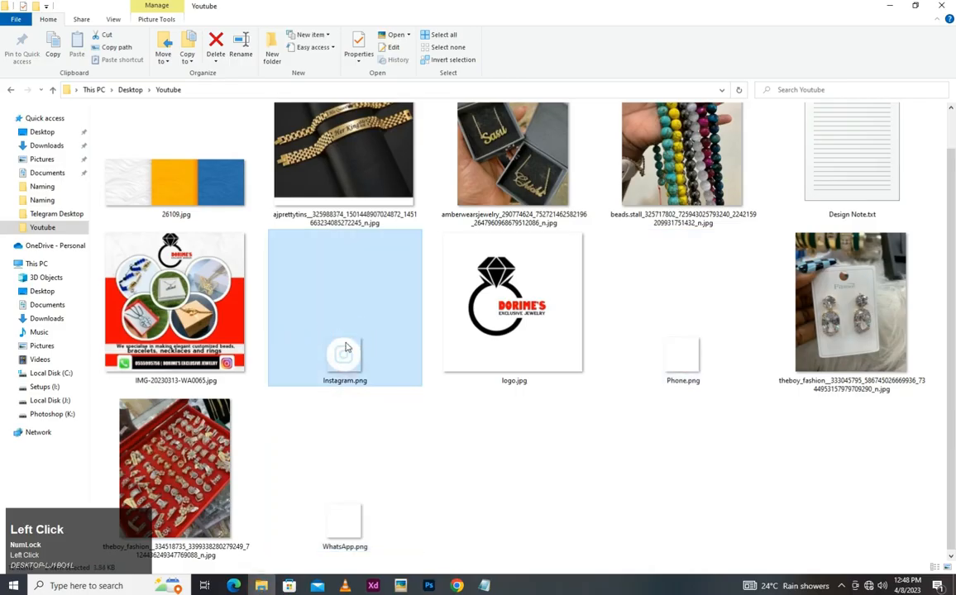
drag(345, 352, 111, 471)
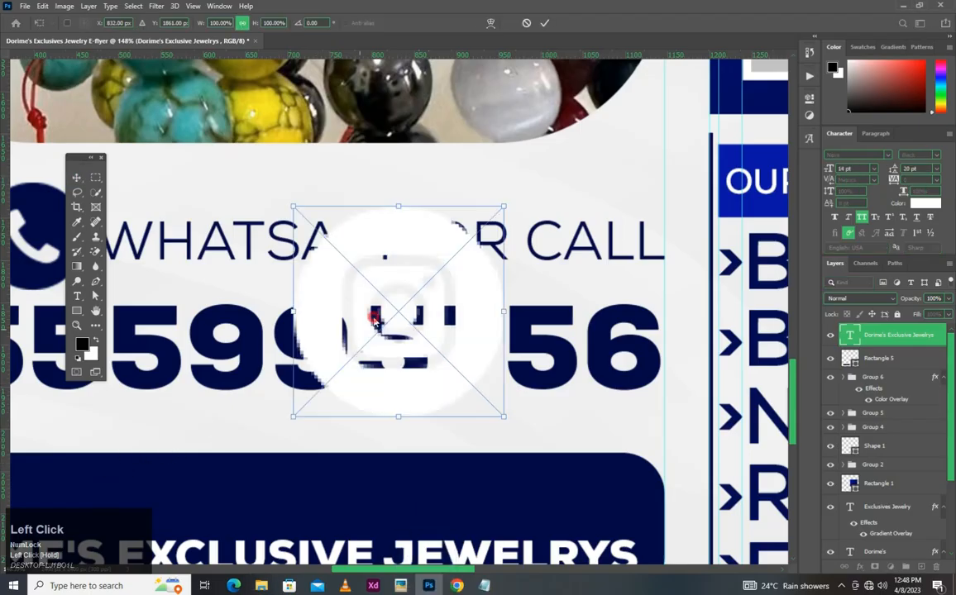
key(Return)
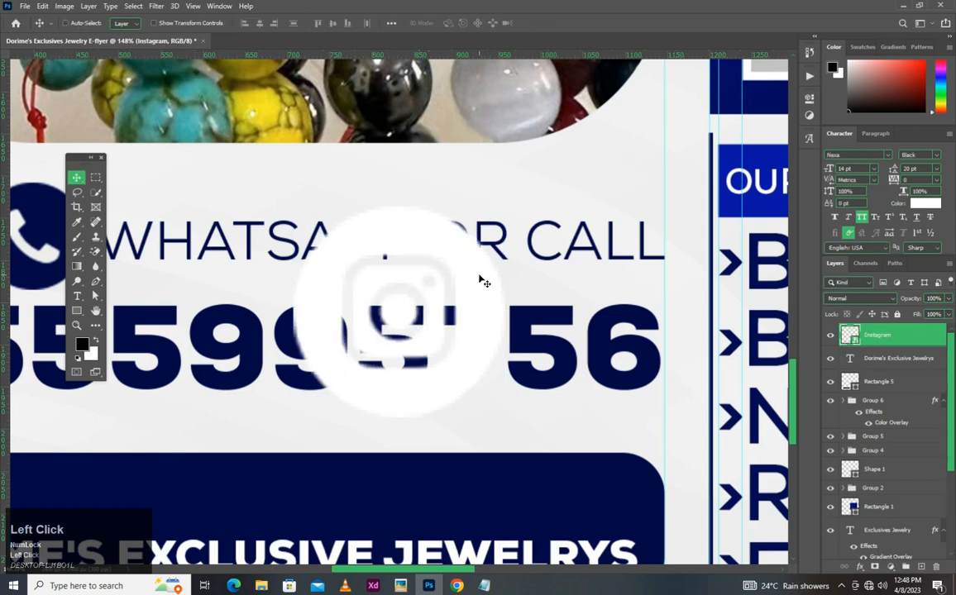
- Scale the Instagram icon down and place it inside the navy rounded rectangle, above the business name
key(ctrl+t)
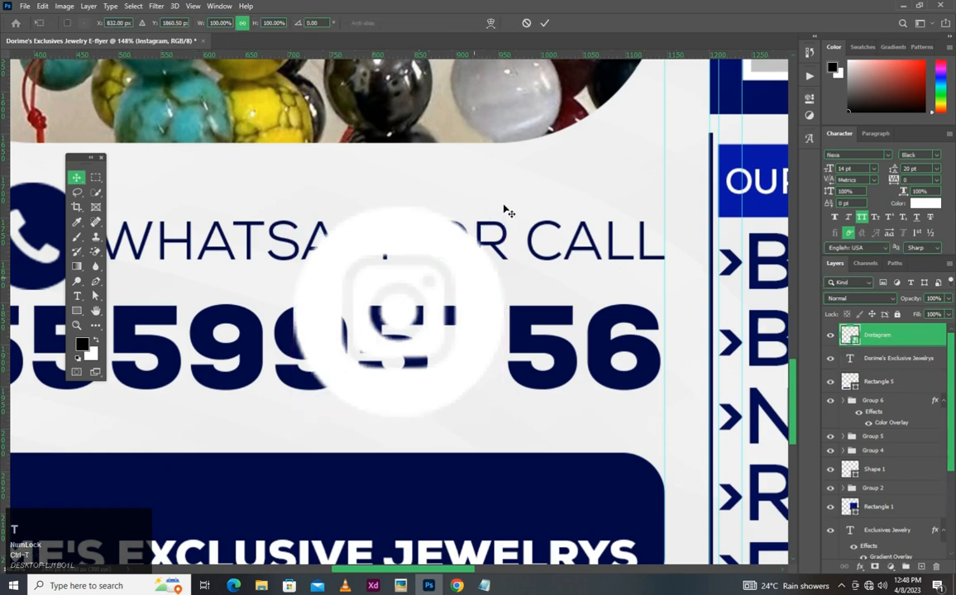
click(501, 205)
drag(502, 205, 304, 420)
drag(180, 481, 229, 489)
key(space)
drag(350, 403, 460, 327)
mouse_move(356, 382)
mouse_down()
mouse_move(380, 364)
mouse_move(366, 356)
mouse_move(353, 366)
mouse_up()
double_click(392, 355)
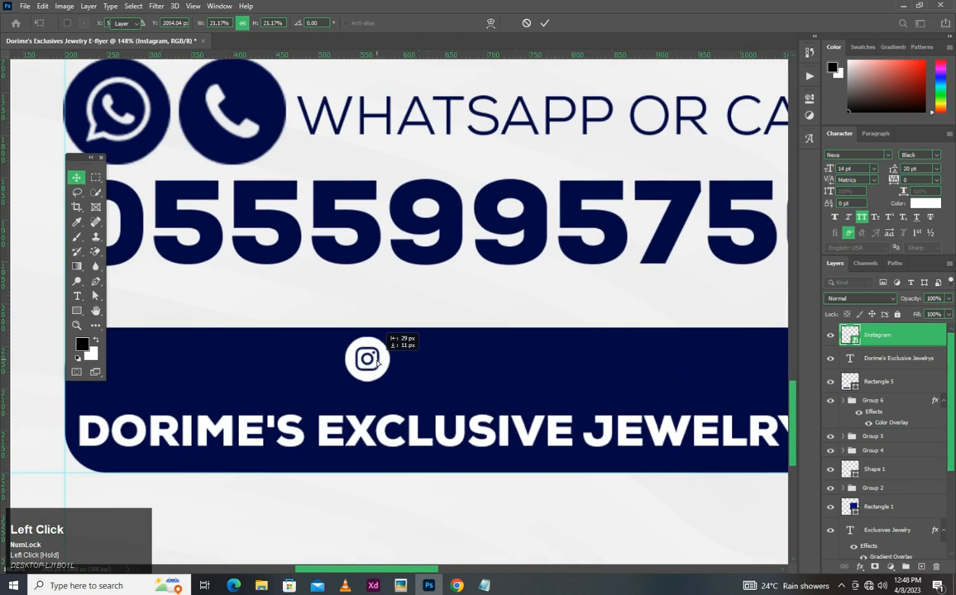
- Add a white 14 pt "Instagram" text in Nexa and set its font style to Book
click(77, 300)
click(124, 294)
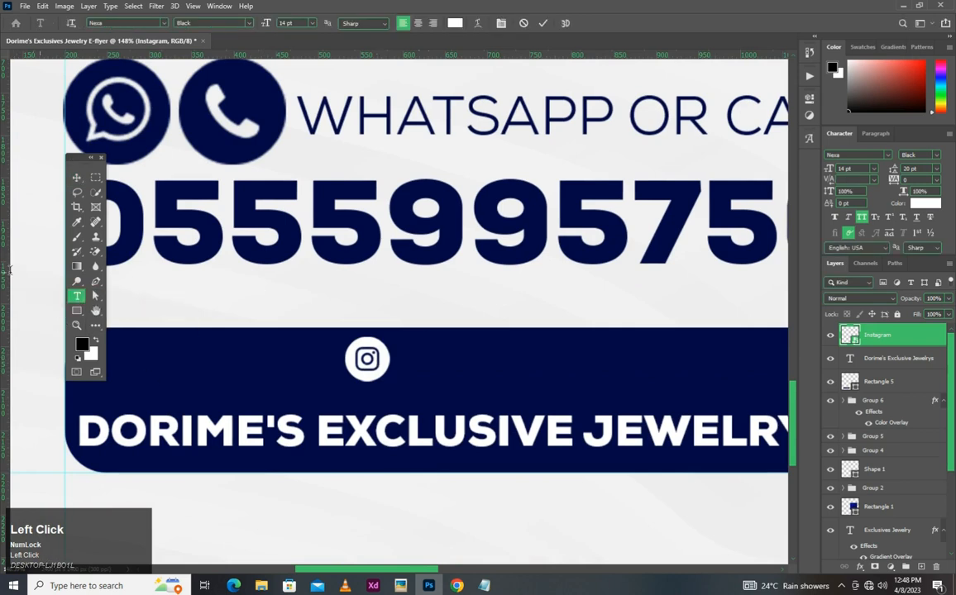
click(40, 273)
text(INSTA)
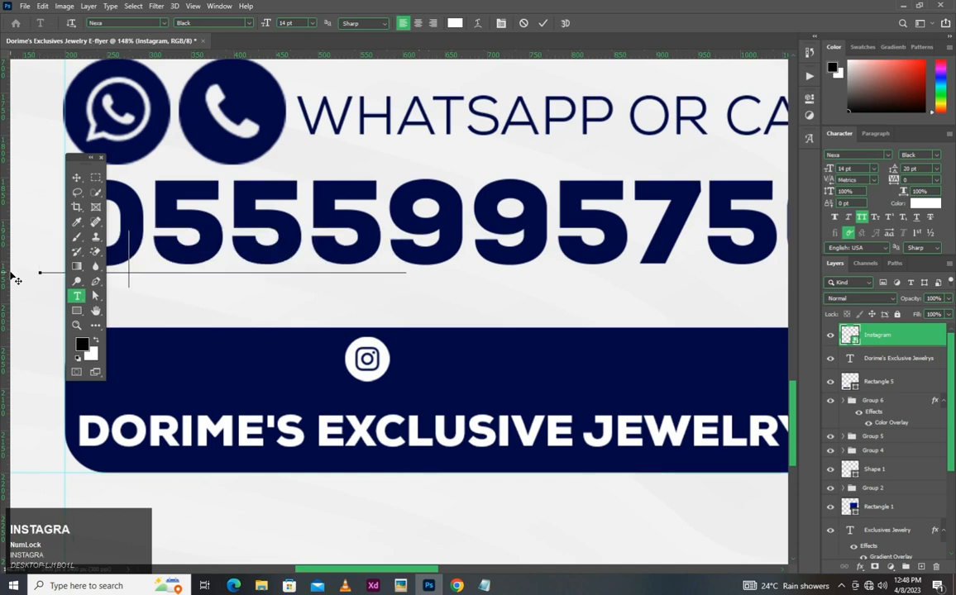
click(542, 26)
key(v)
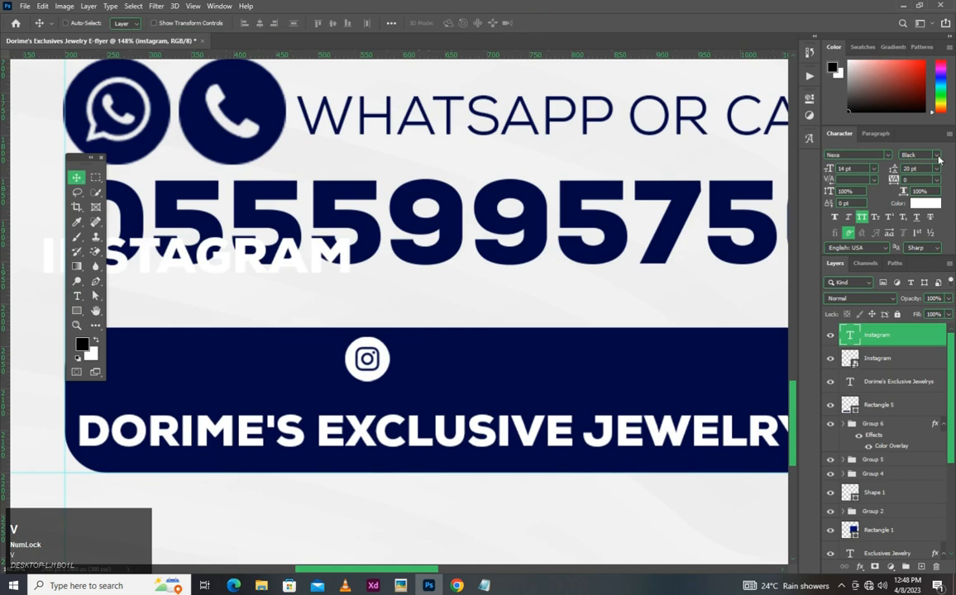
click(937, 155)
click(901, 201)
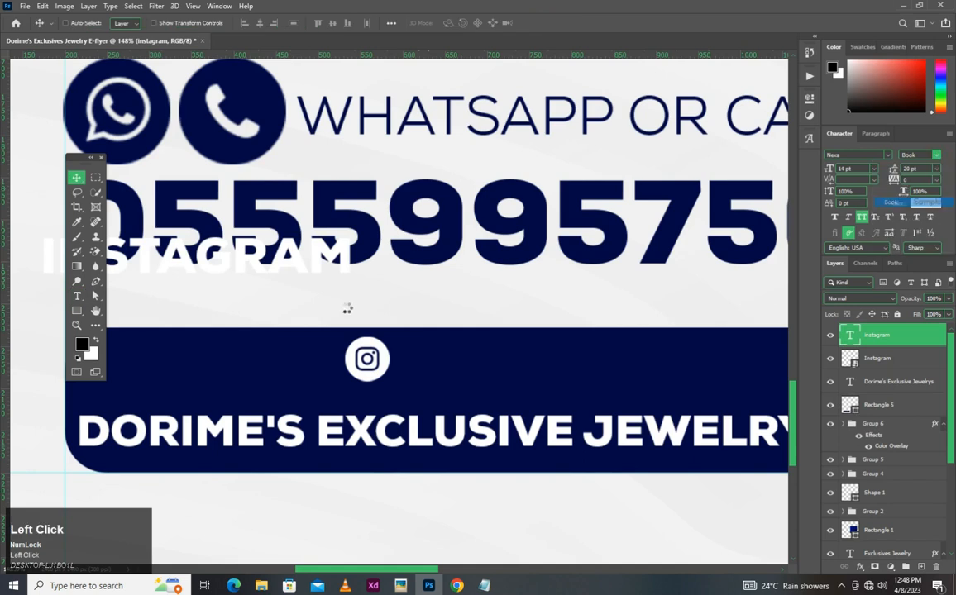
- Move the "Instagram" text into the navy rounded rectangle, level with the Instagram icon
drag(534, 357, 624, 329)
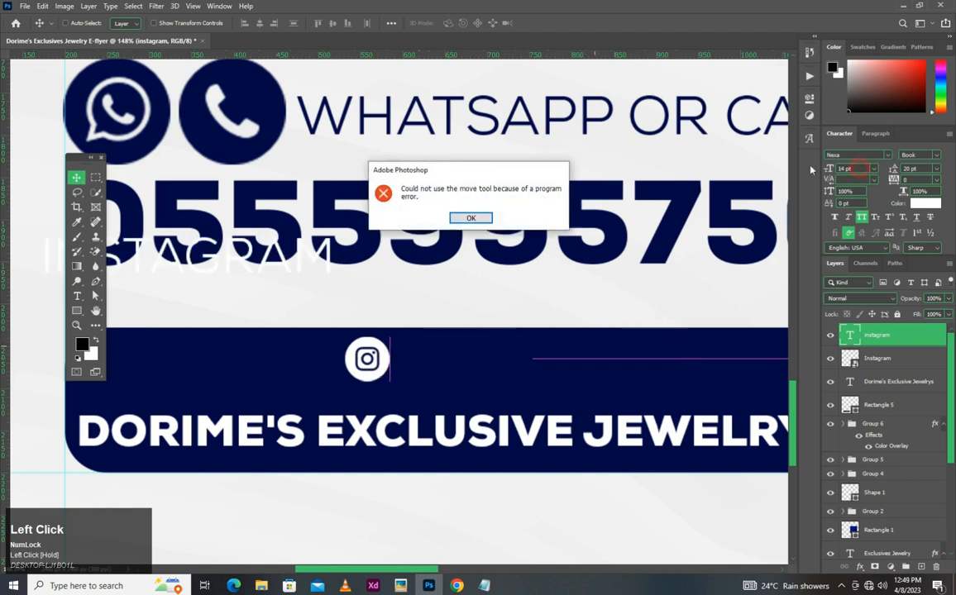
click(471, 218)
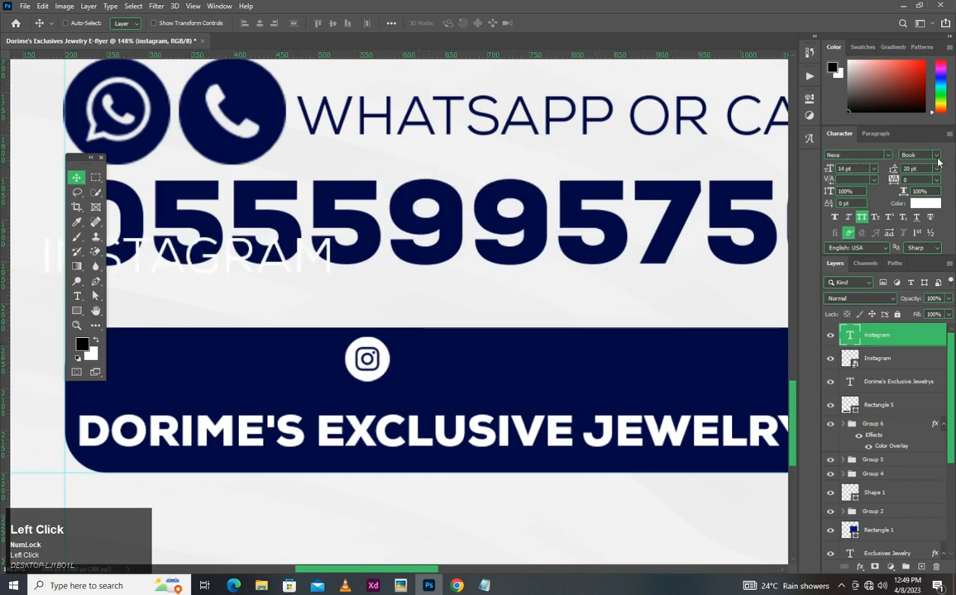
drag(279, 232, 633, 328)
click(456, 216)
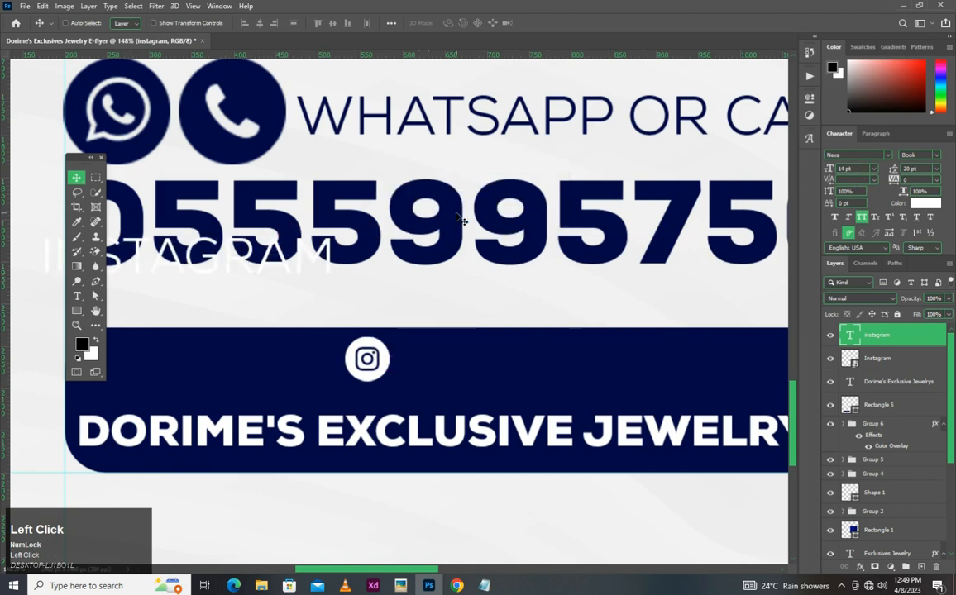
drag(202, 267, 228, 334)
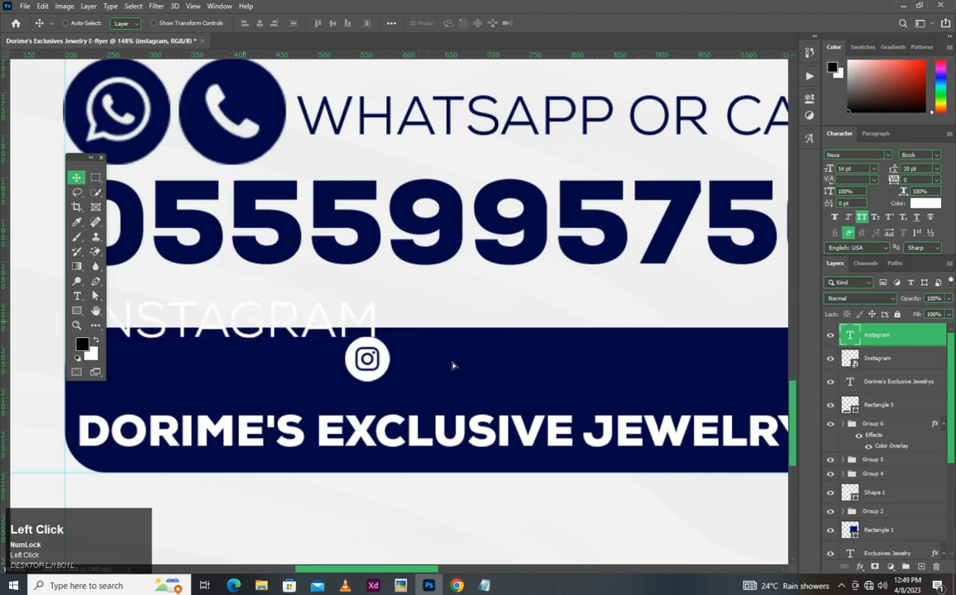
drag(453, 365, 479, 342)
- Set the "Instagram" text to 12 pt and place it directly beside the icon
drag(858, 169, 793, 172)
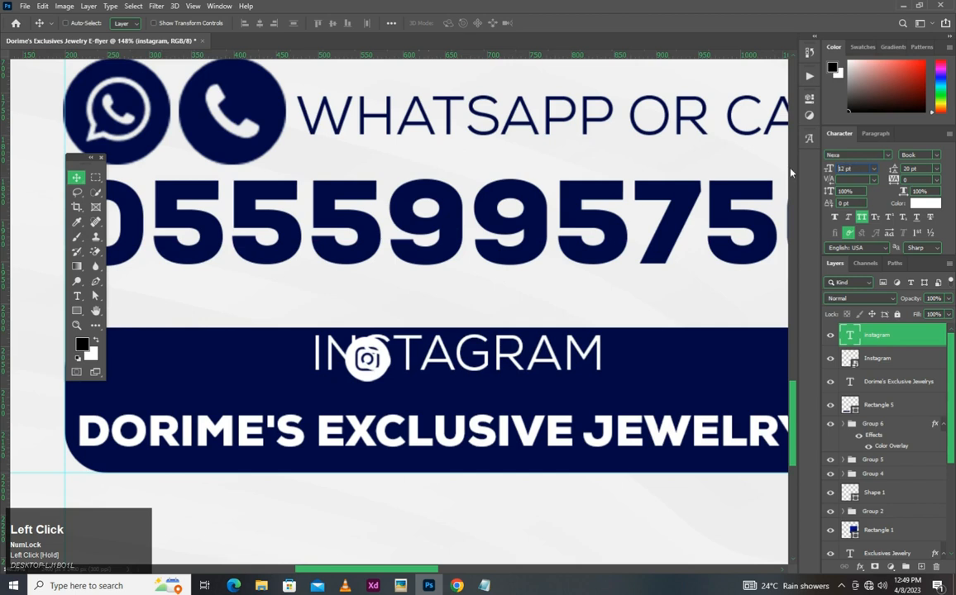
scroll(305, 312, up, 2)
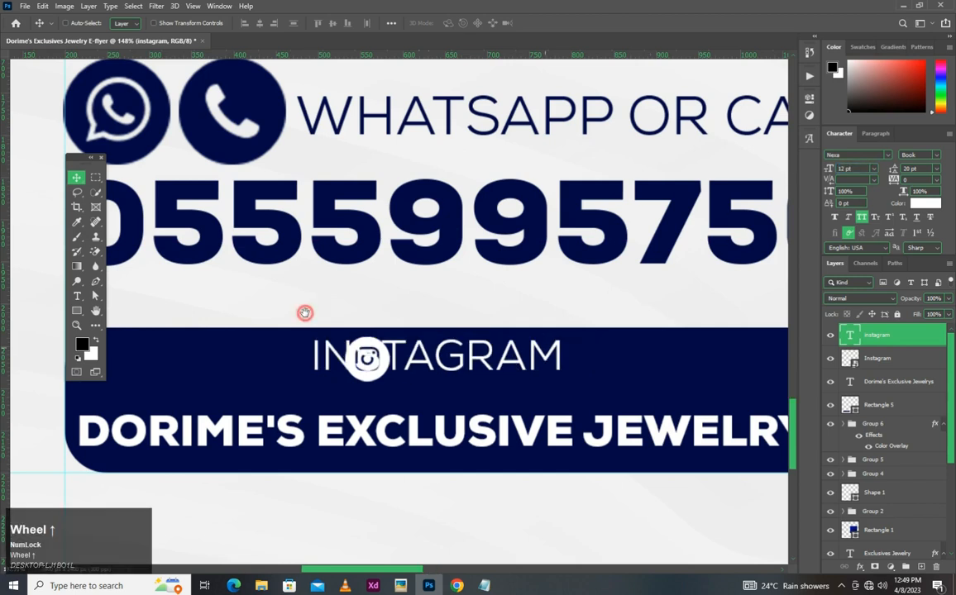
scroll(305, 313, up, 3)
drag(373, 282, 388, 284)
drag(258, 288, 261, 290)
- Group the Instagram icon with its text and shift the group towards the middle of the rounded rectangle
scroll(261, 290, down, 5)
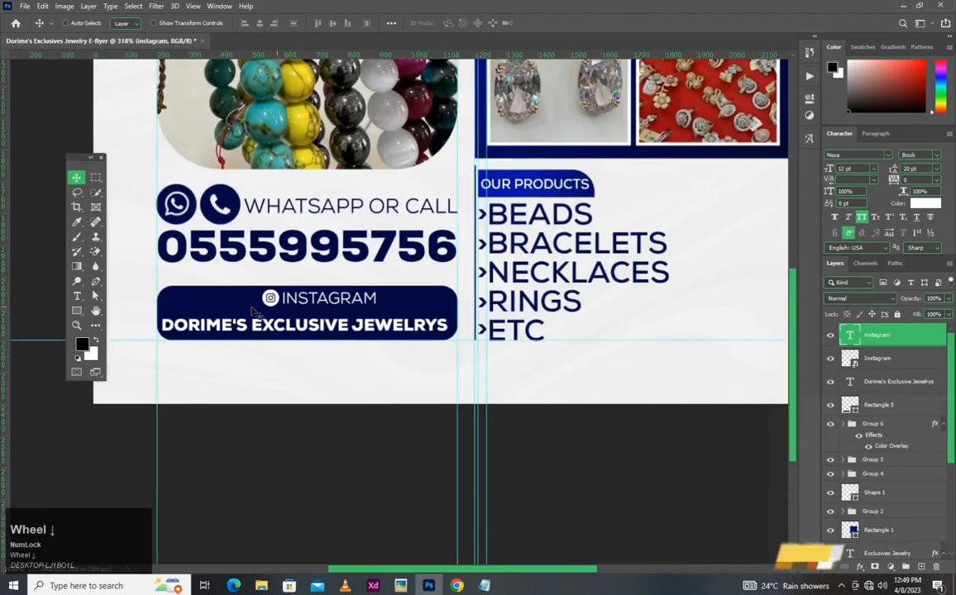
scroll(252, 310, down, 2)
scroll(255, 312, up, 4)
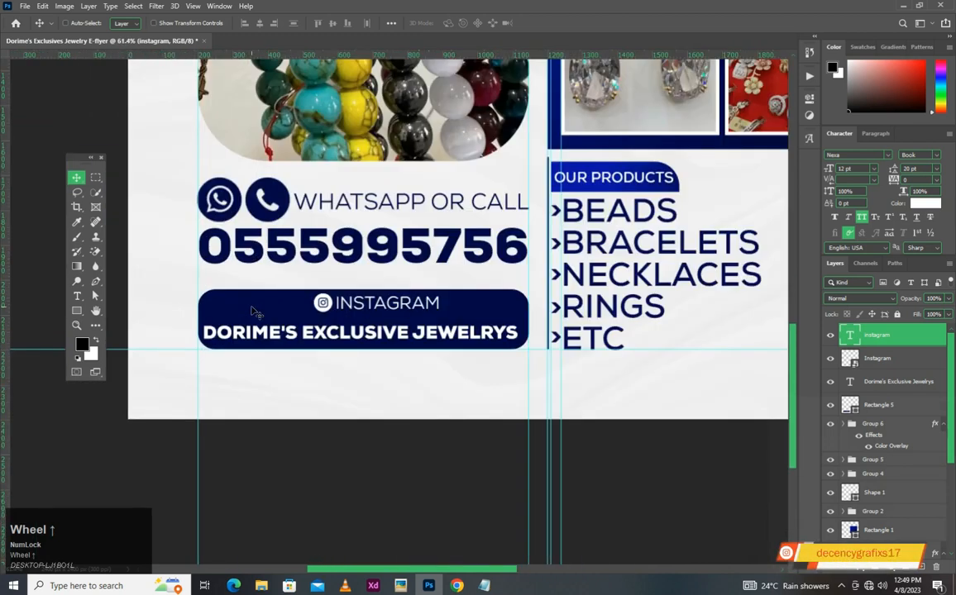
scroll(254, 312, up, 2)
scroll(305, 301, up, 2)
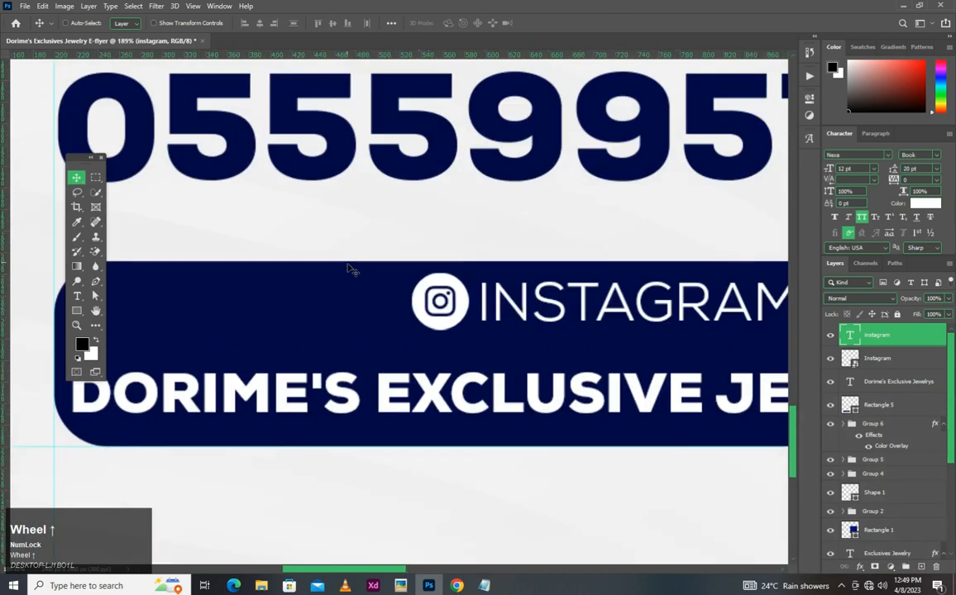
scroll(350, 270, down, 2)
scroll(505, 293, down, 1)
scroll(496, 302, up, 3)
scroll(493, 308, up, 2)
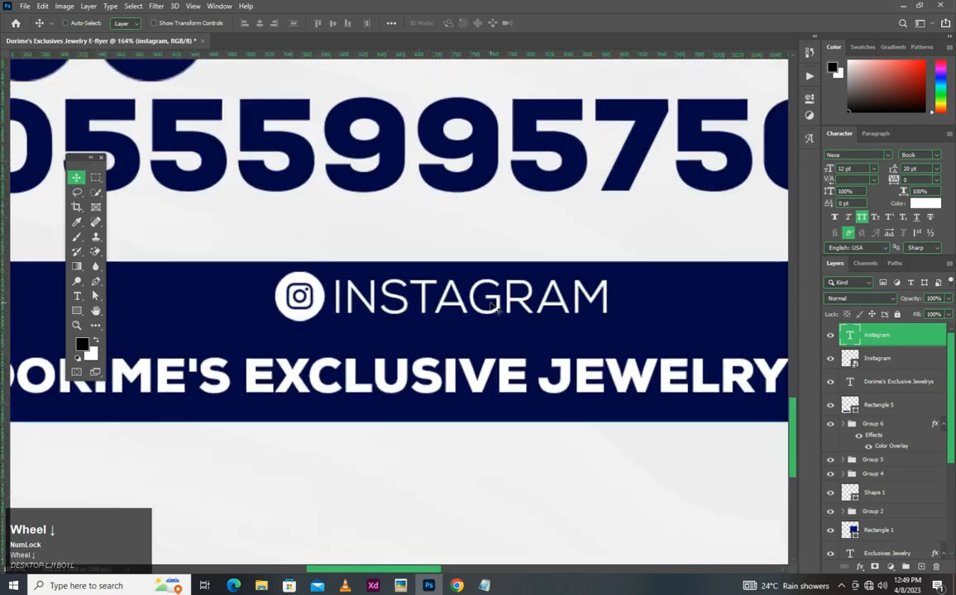
ctrl+click(878, 359)
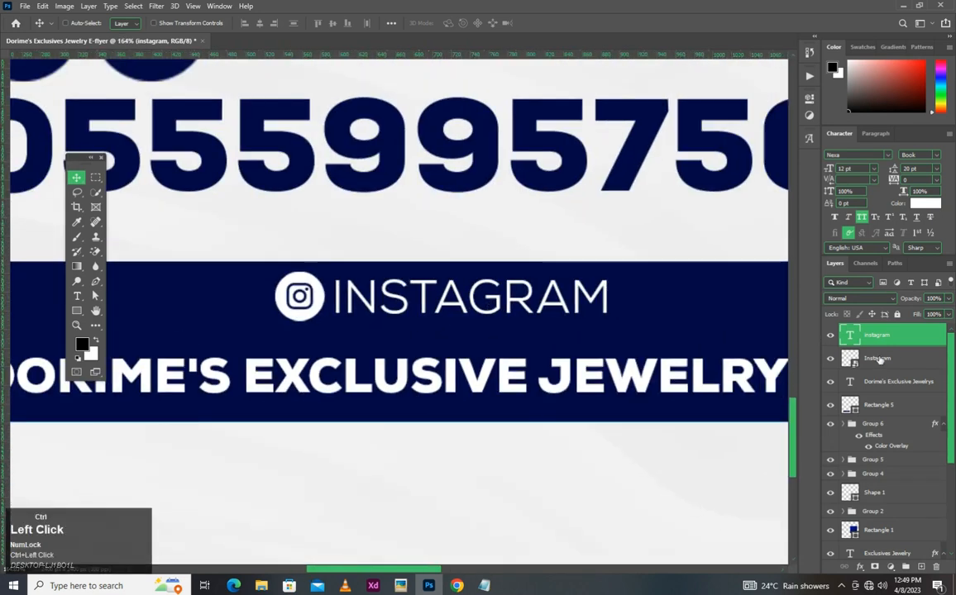
key(ctrl+g)
scroll(446, 347, down, 4)
scroll(425, 319, up, 1)
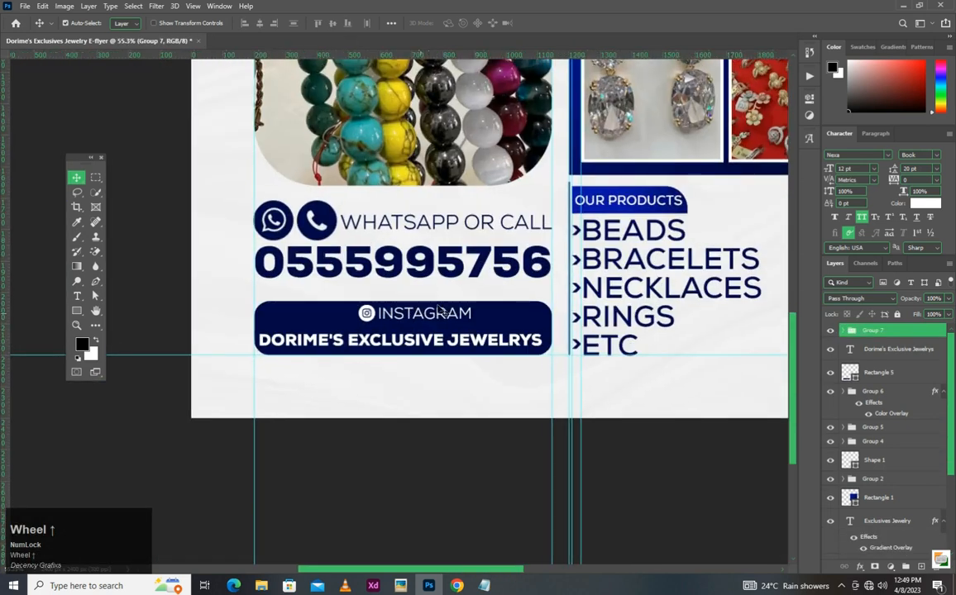
mouse_move(425, 315)
mouse_down()
mouse_move(425, 338)
mouse_move(420, 323)
mouse_up()
- Scale the Instagram icon and text group to about 109%
scroll(425, 316, up, 1)
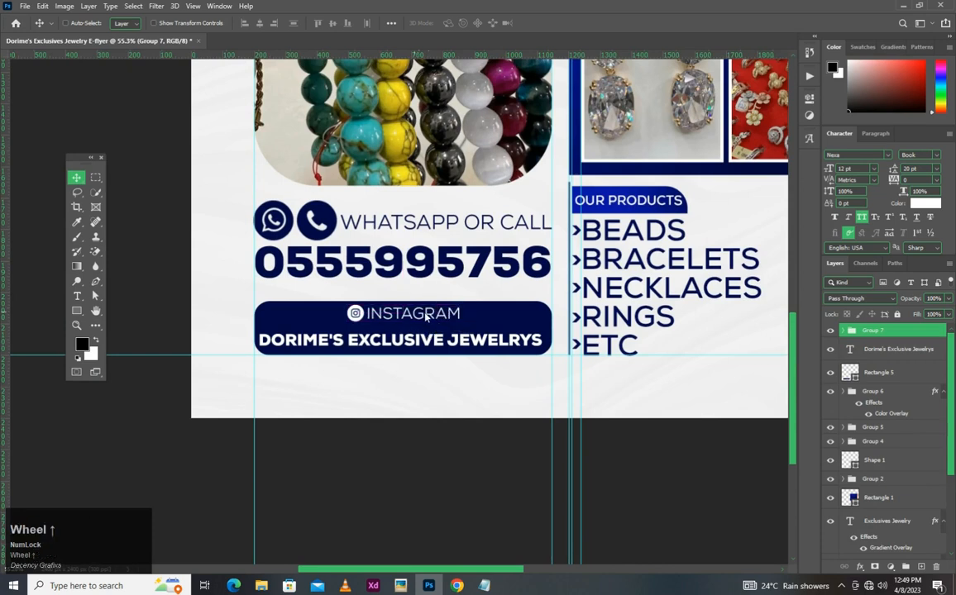
scroll(429, 318, up, 2)
key(ctrl+t)
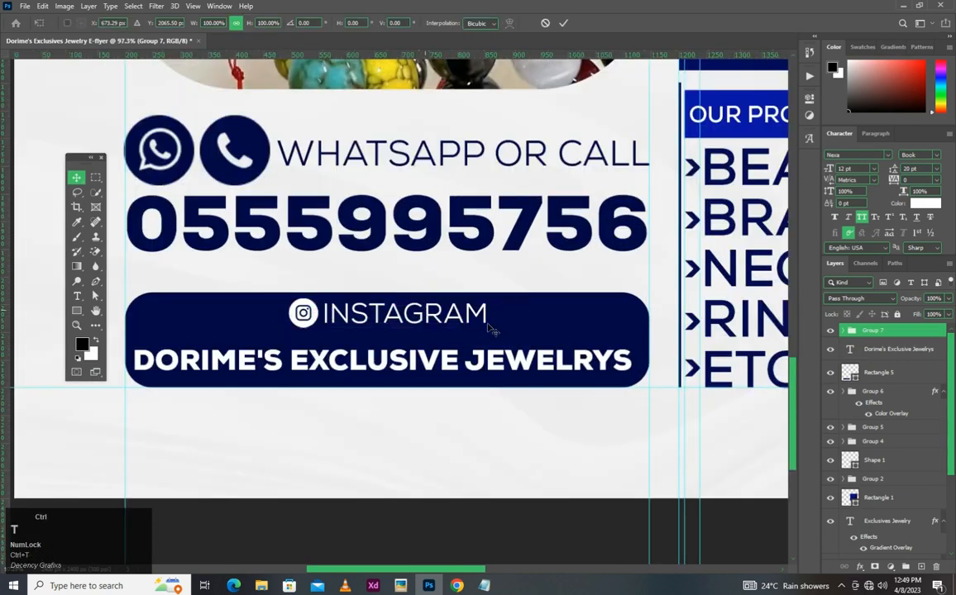
drag(485, 326, 505, 331)
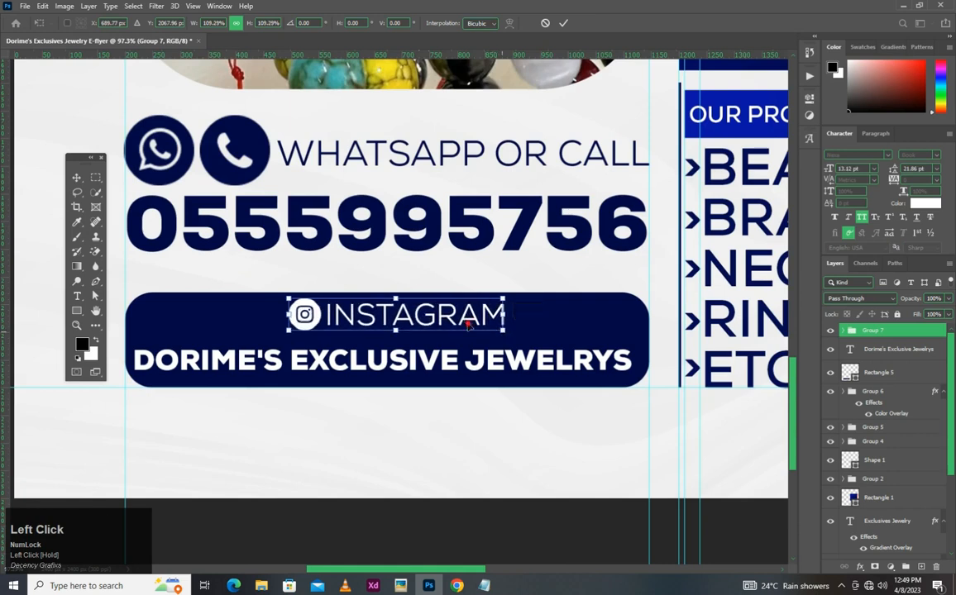
click(445, 364)
- Enlarge the "Dorime's Exclusive Jewelrys" text to about 12.63 pt and place it centred slightly higher in the rounded rectangle
ctrl+click(446, 363)
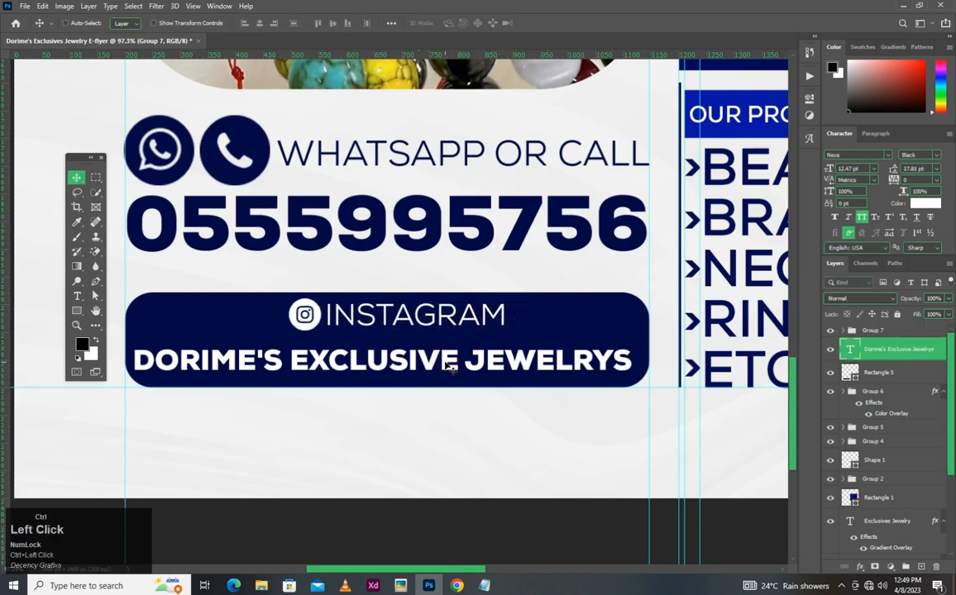
drag(446, 364, 464, 338)
key(ctrl+z)
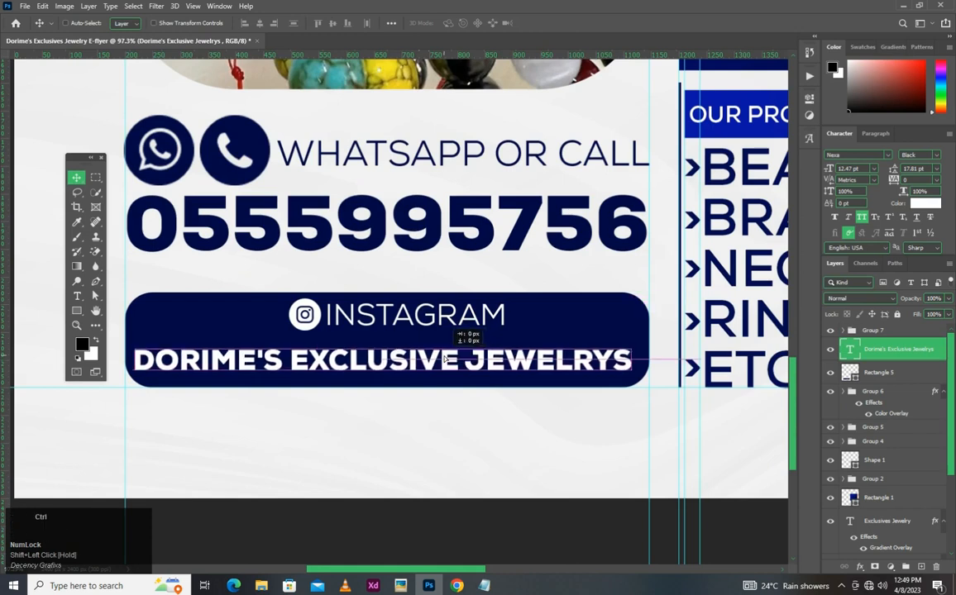
key(ctrl+t)
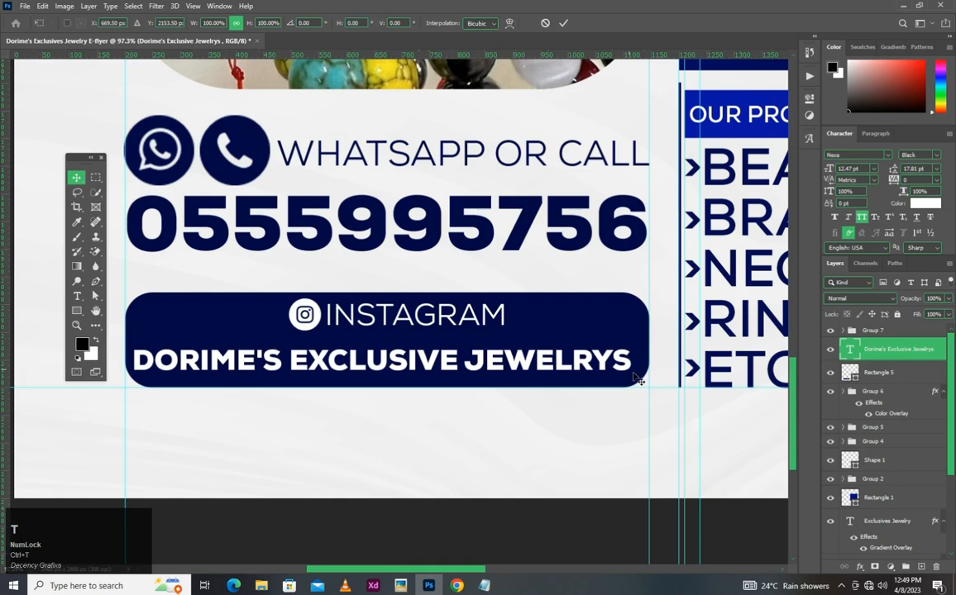
drag(635, 376, 590, 371)
key(Return)
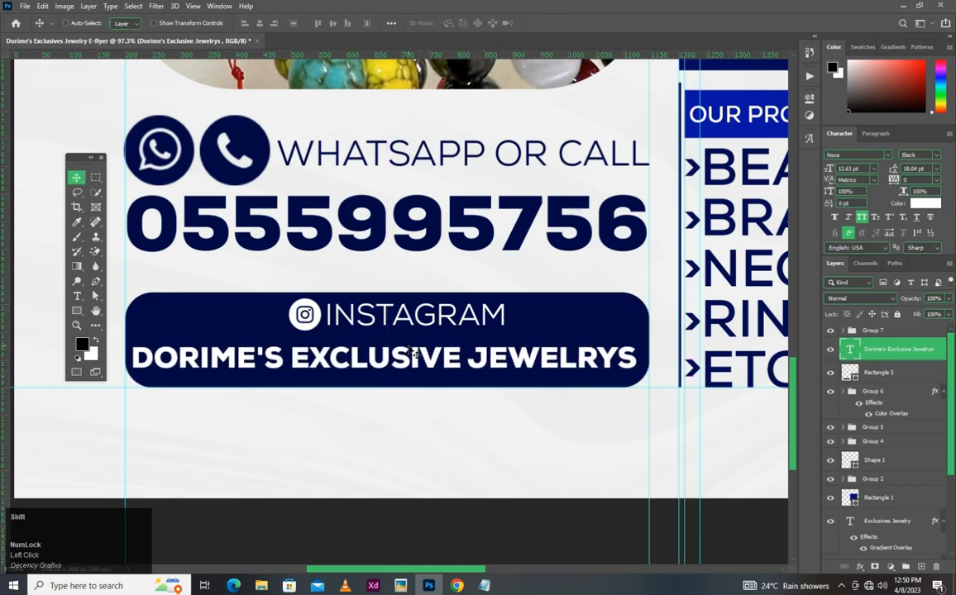
key(shift+Down)
key(shift+Up)
- Nudge the Instagram group down 20 px, closer to the business name, and fit the whole flyer in view
scroll(476, 334, up, 3)
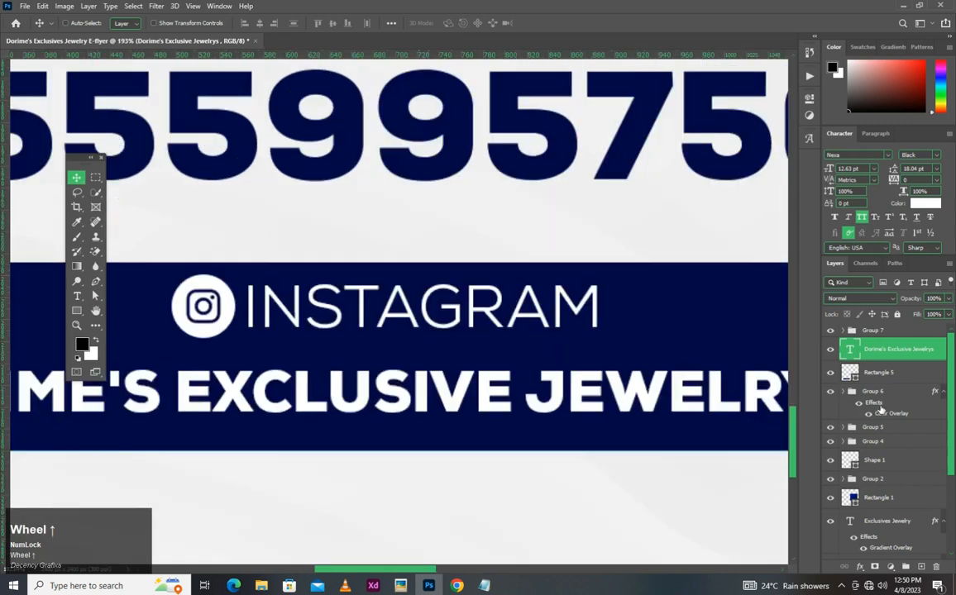
click(893, 330)
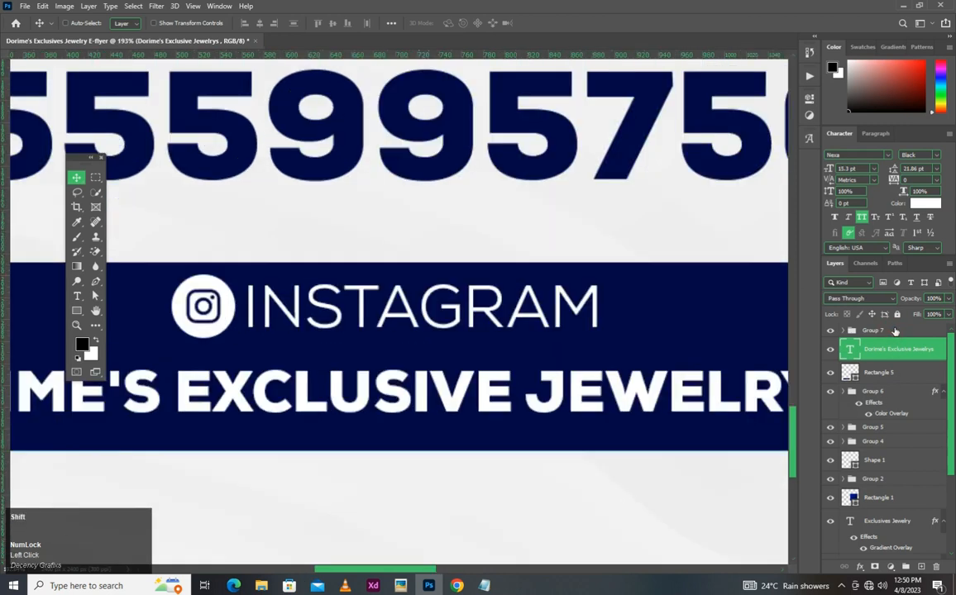
key(shift+Down)
key(shift+Down)
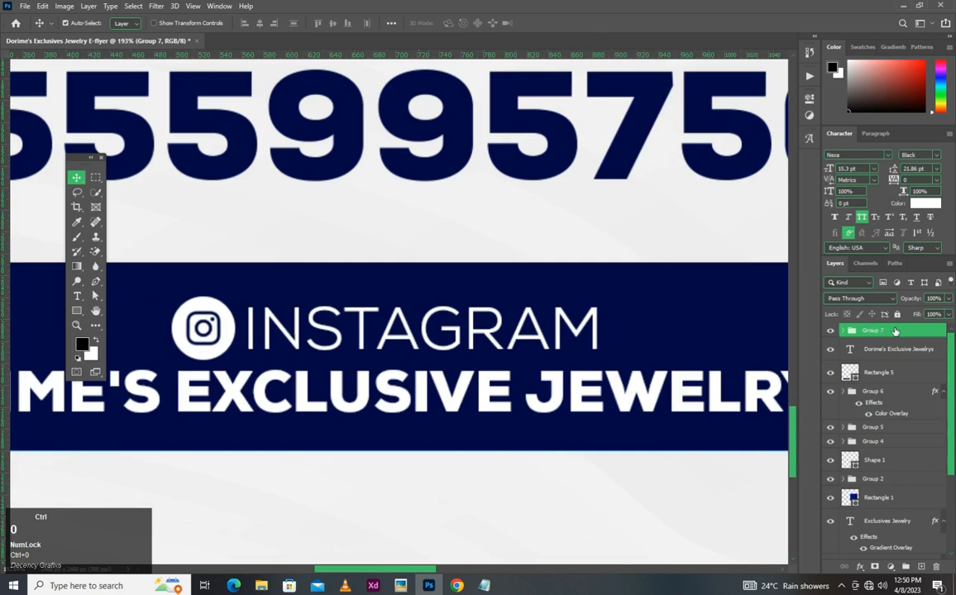
key(ctrl+0)
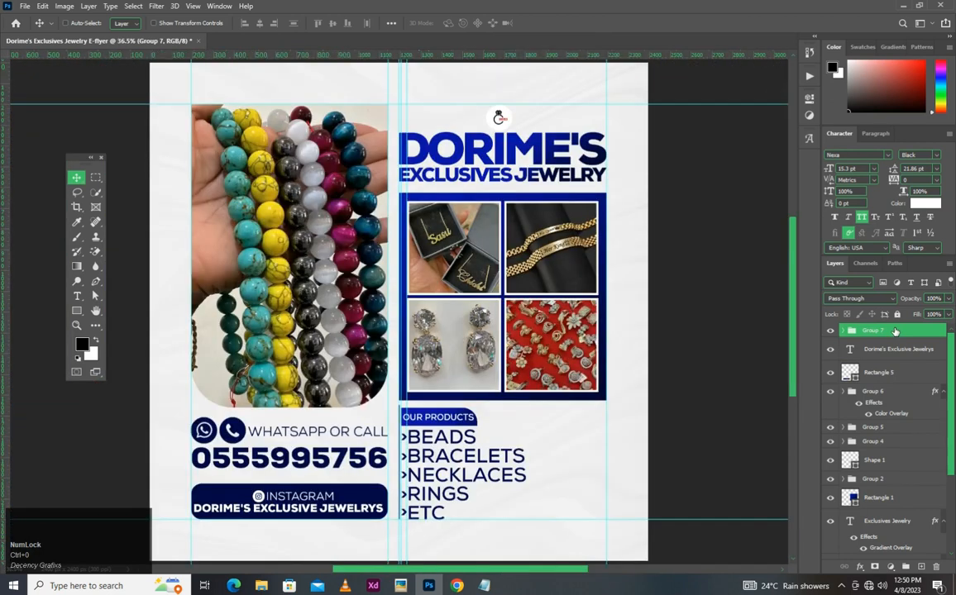